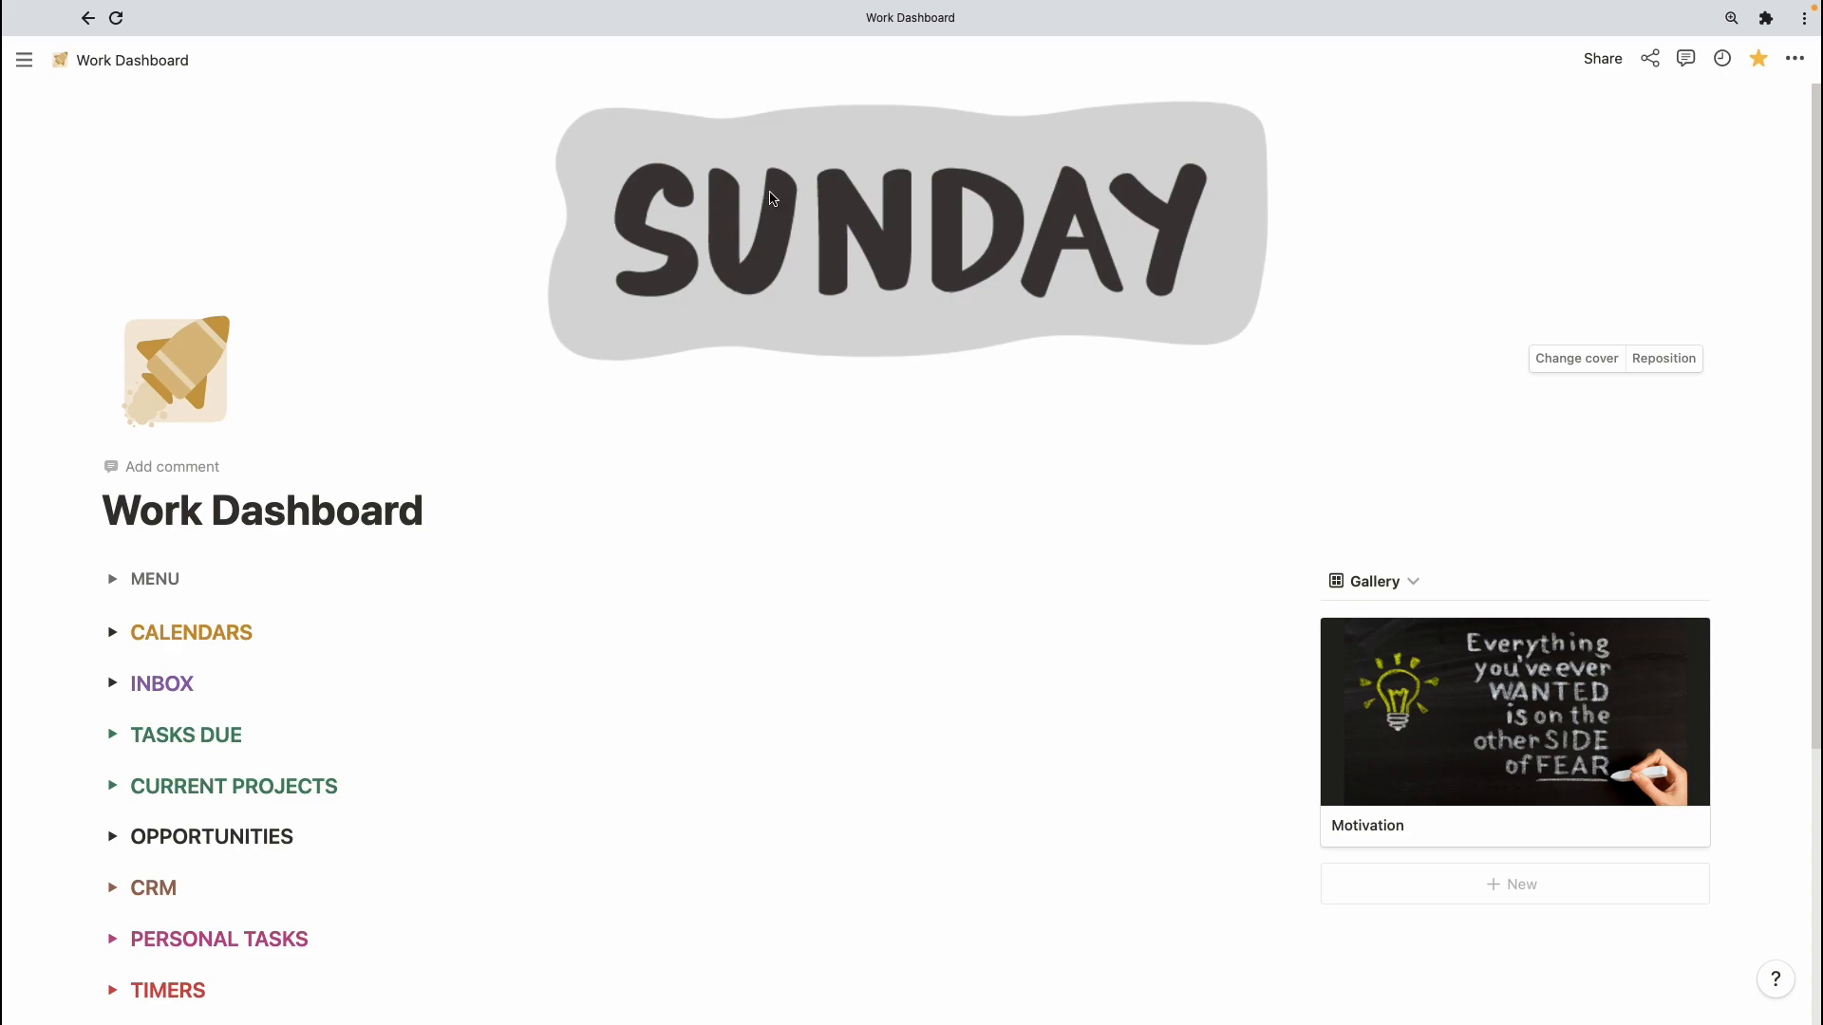
scroll(1061, 462, down, 2)
scroll(1061, 463, down, 1)
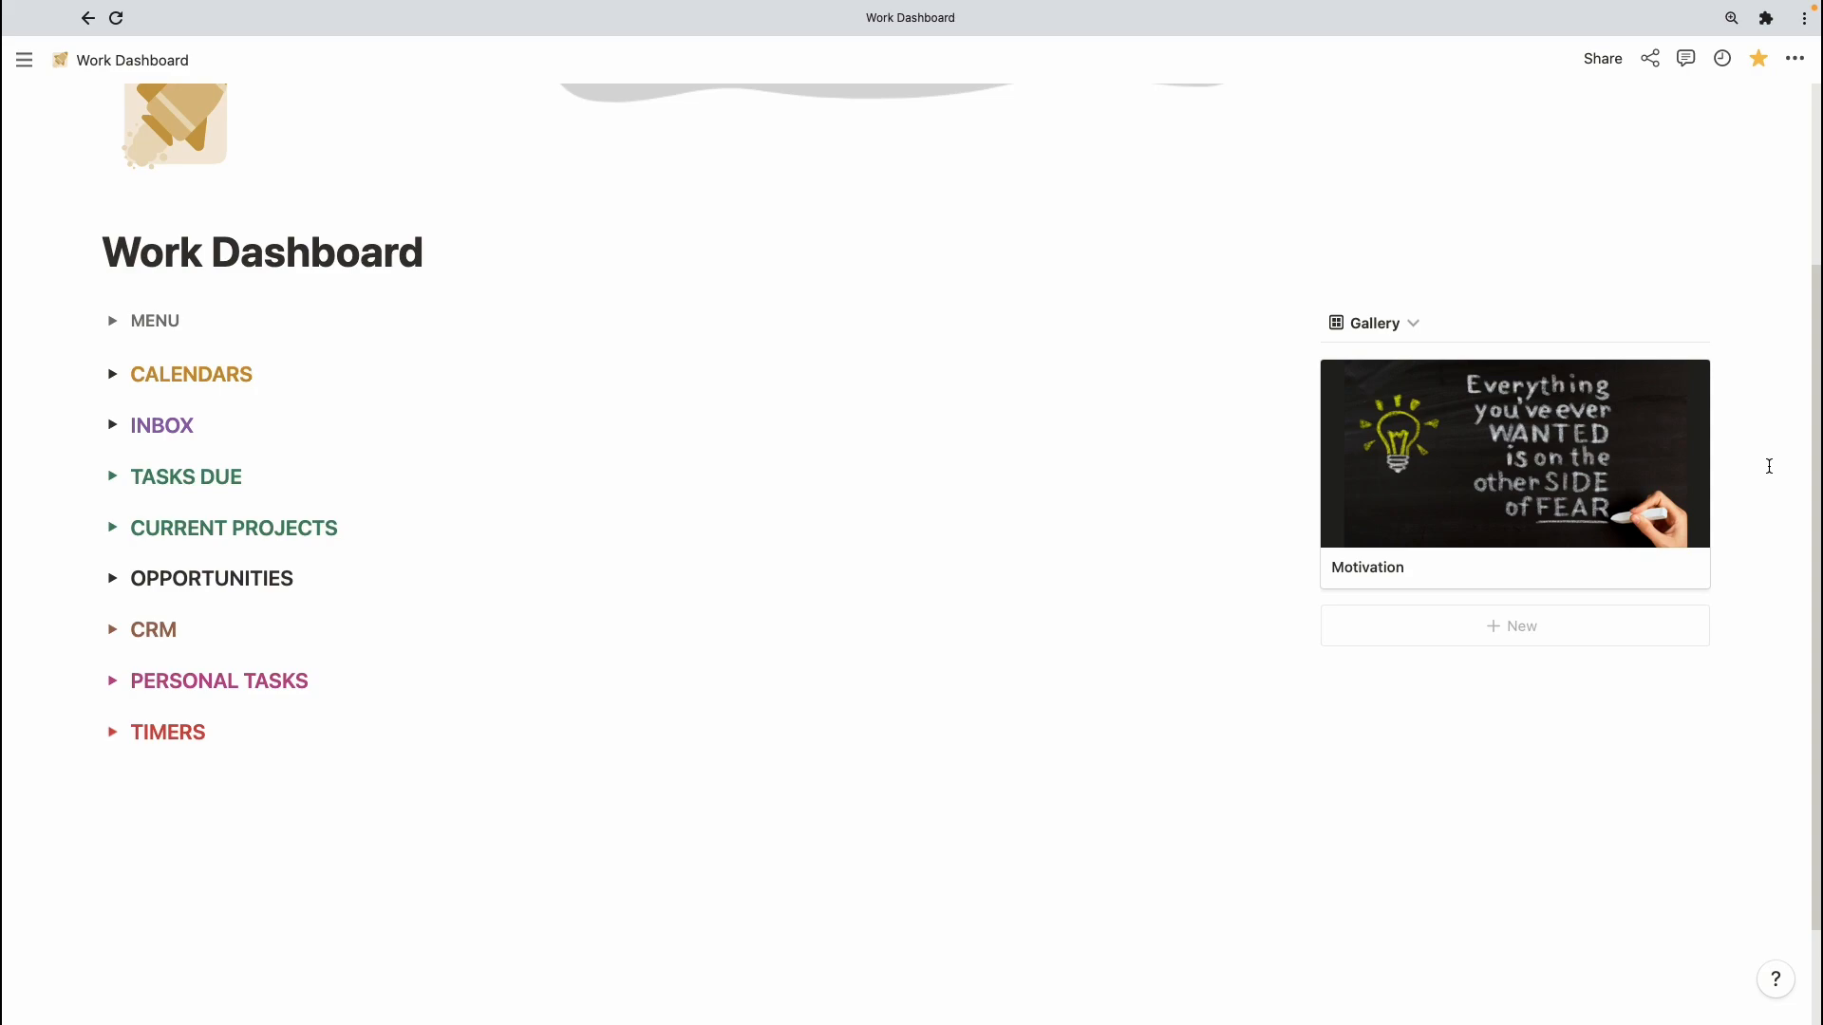
scroll(1769, 466, up, 3)
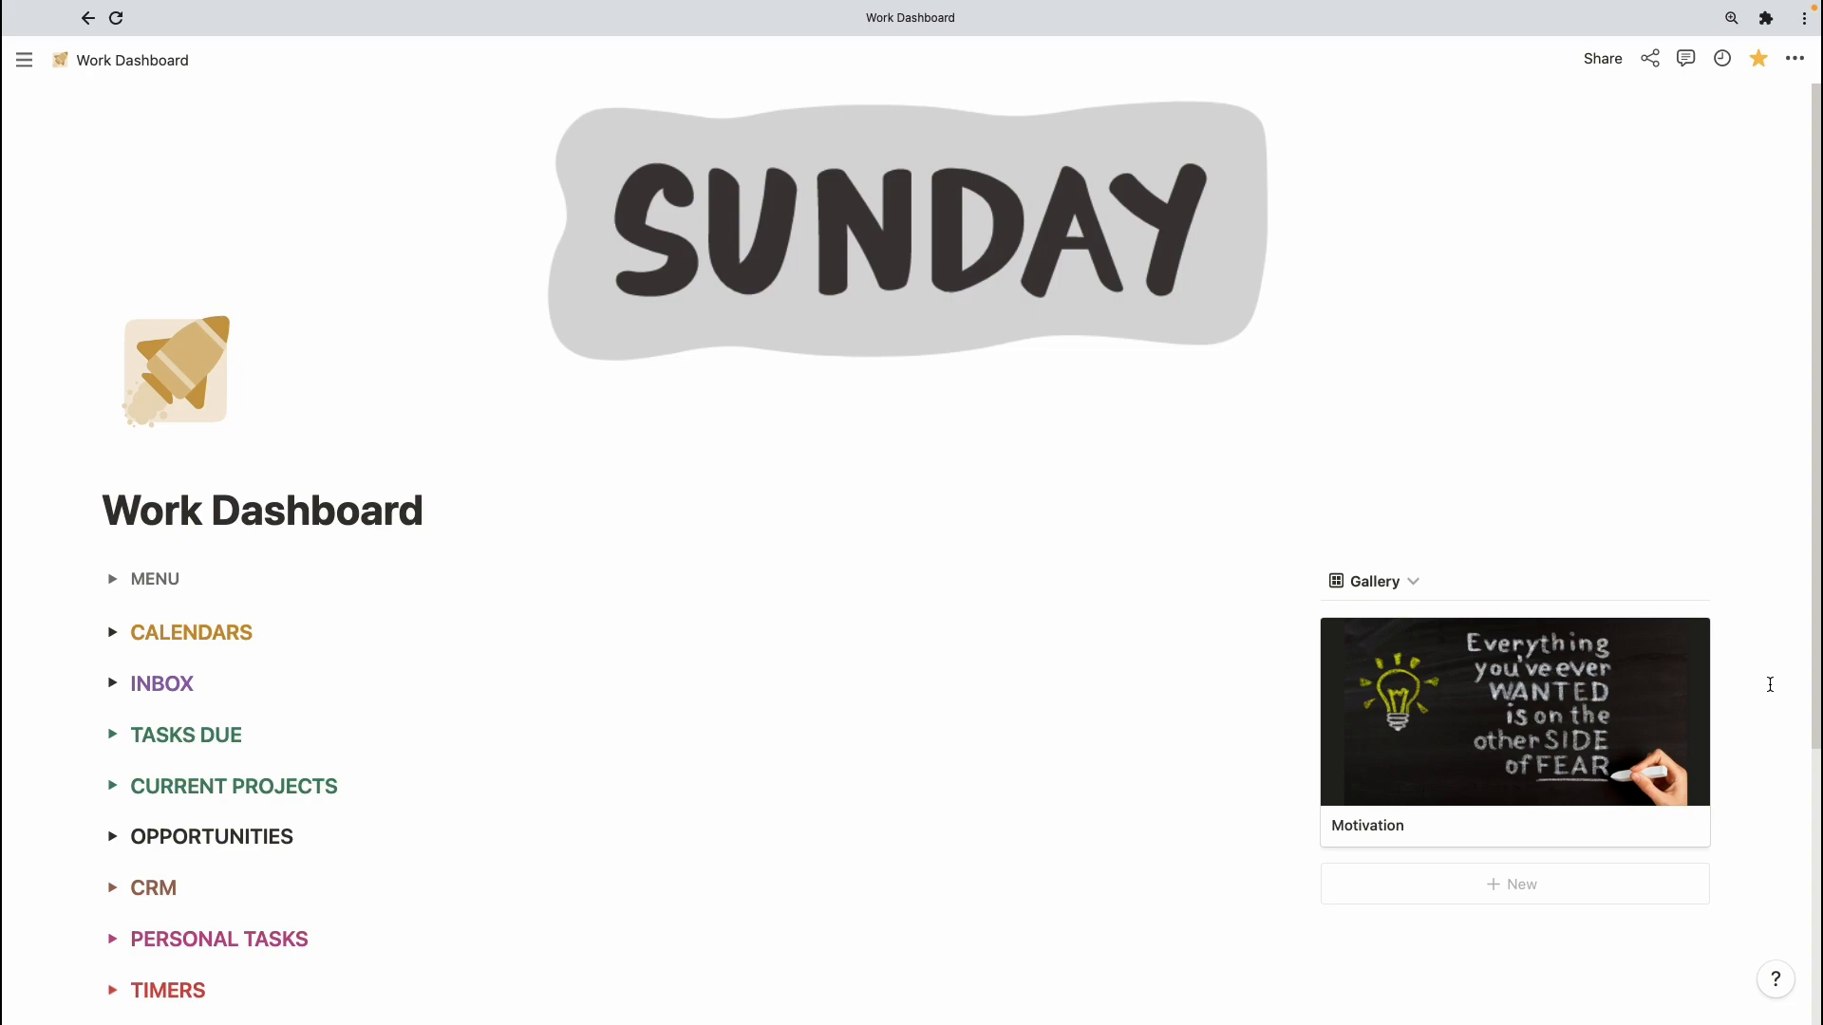
- Expand the CALENDARS section of the Work Dashboard to show its monthly calendar
scroll(1676, 499, down, 1)
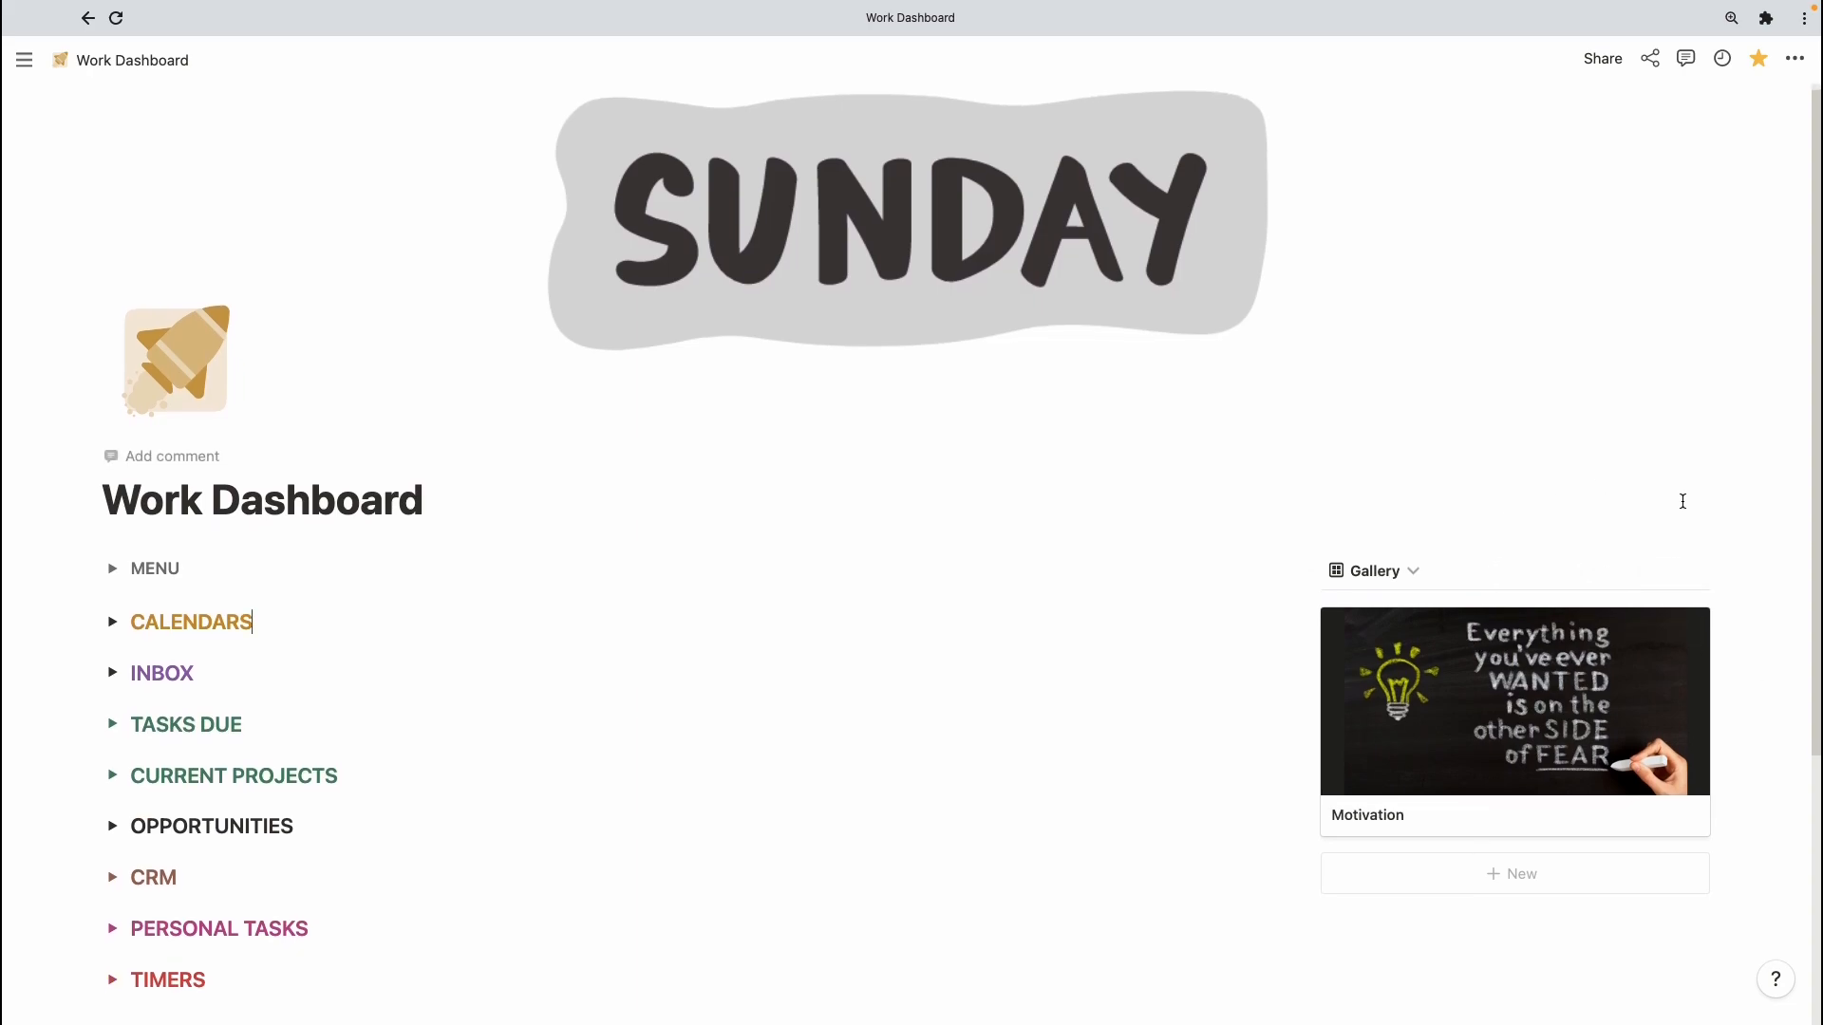
click(113, 630)
scroll(1416, 696, down, 4)
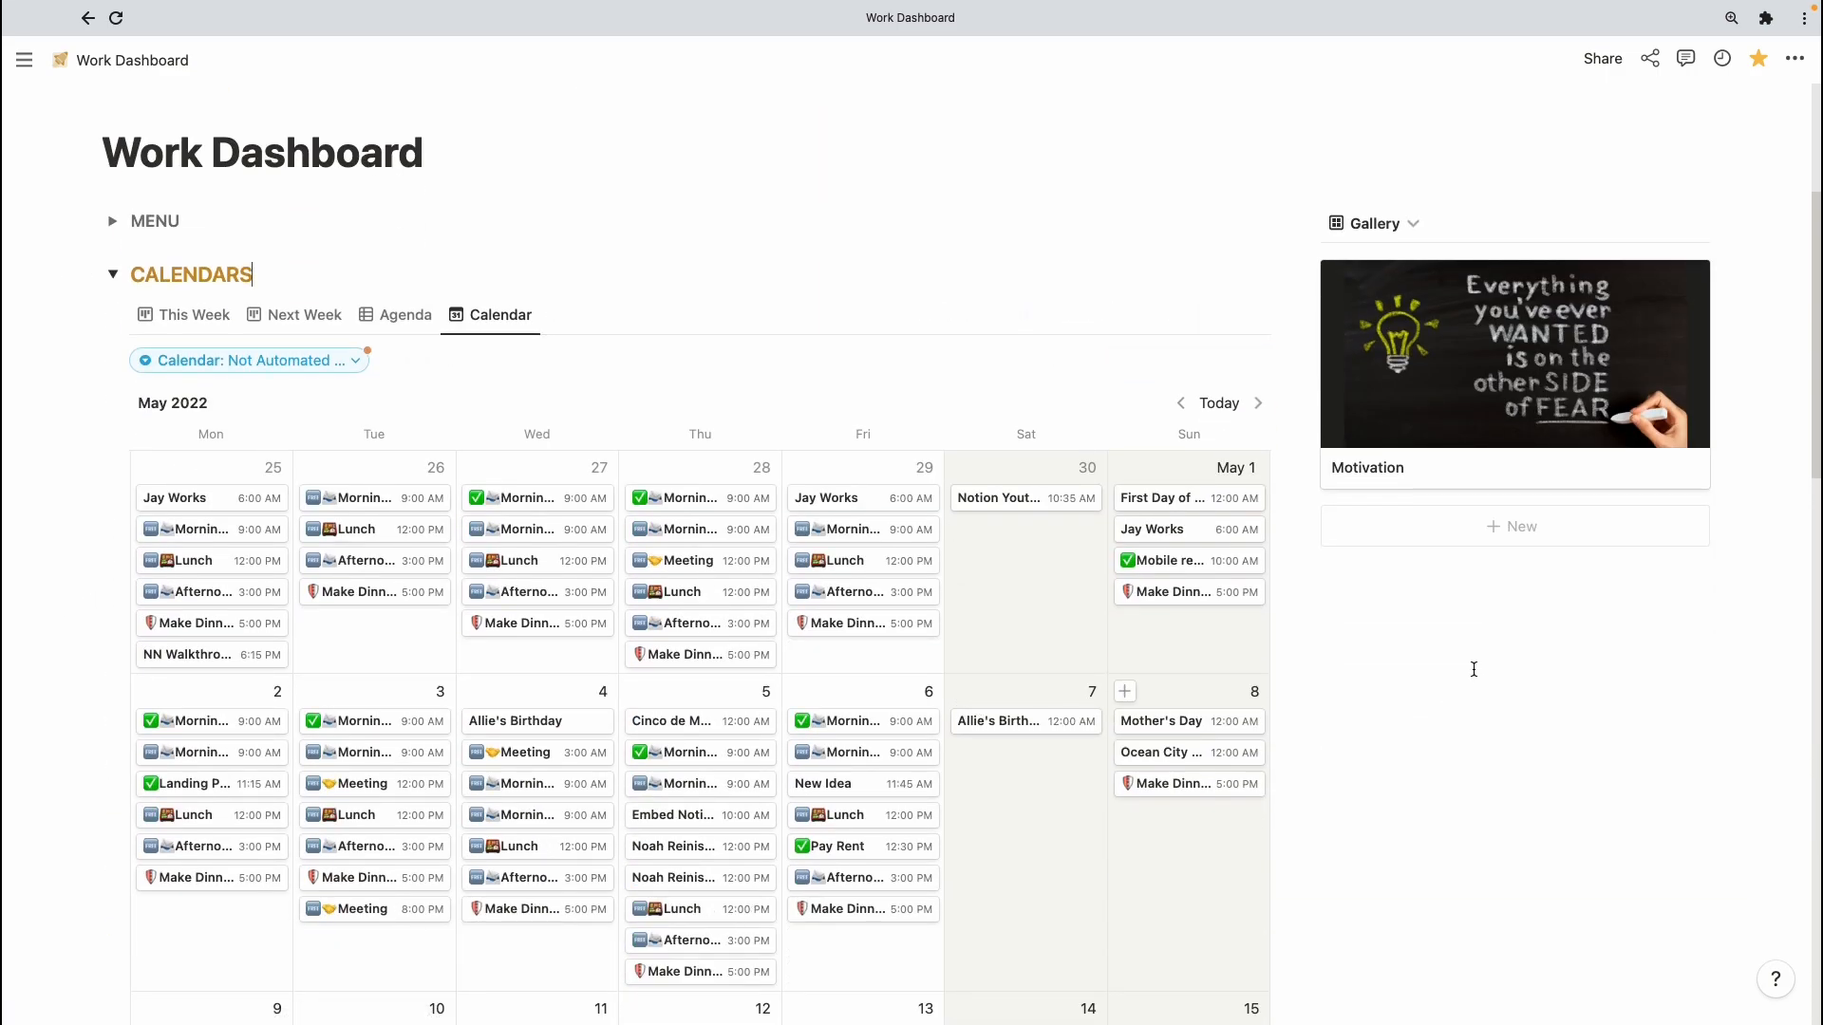
- View the details of the Morning Catch Up event on Wednesday, April 27, and close it
scroll(1459, 757, down, 2)
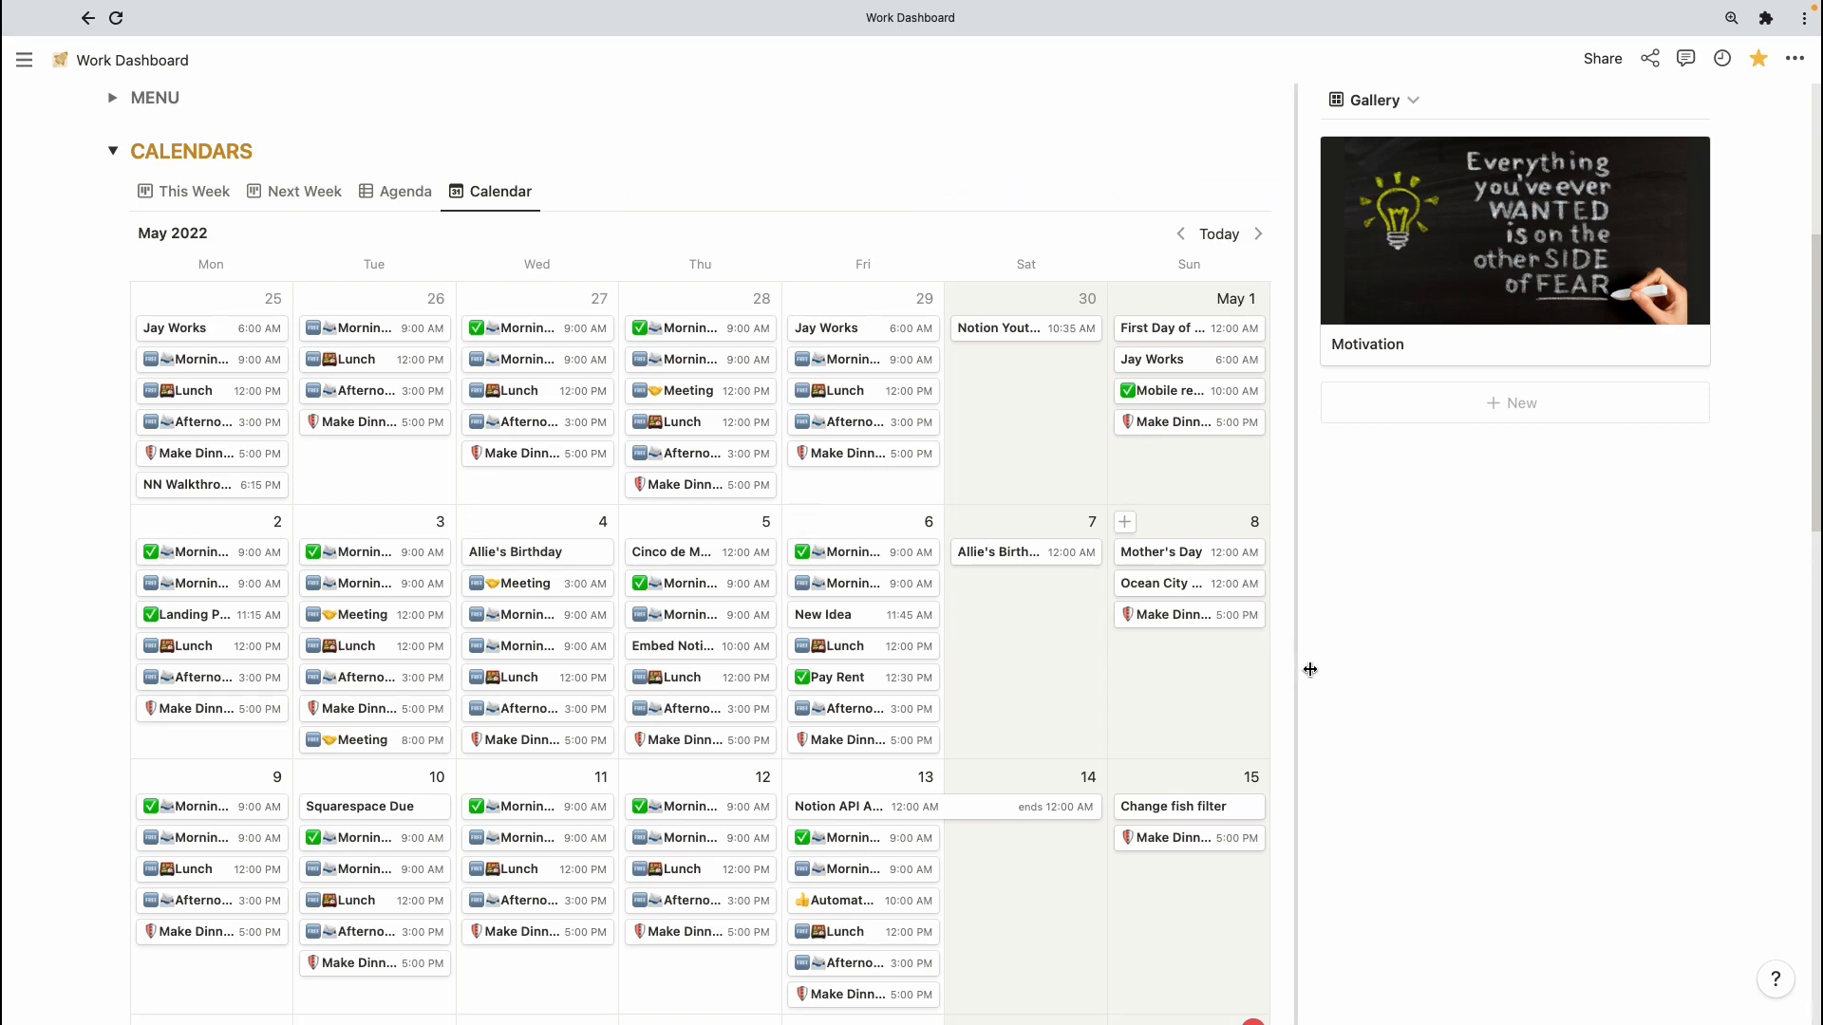
click(533, 327)
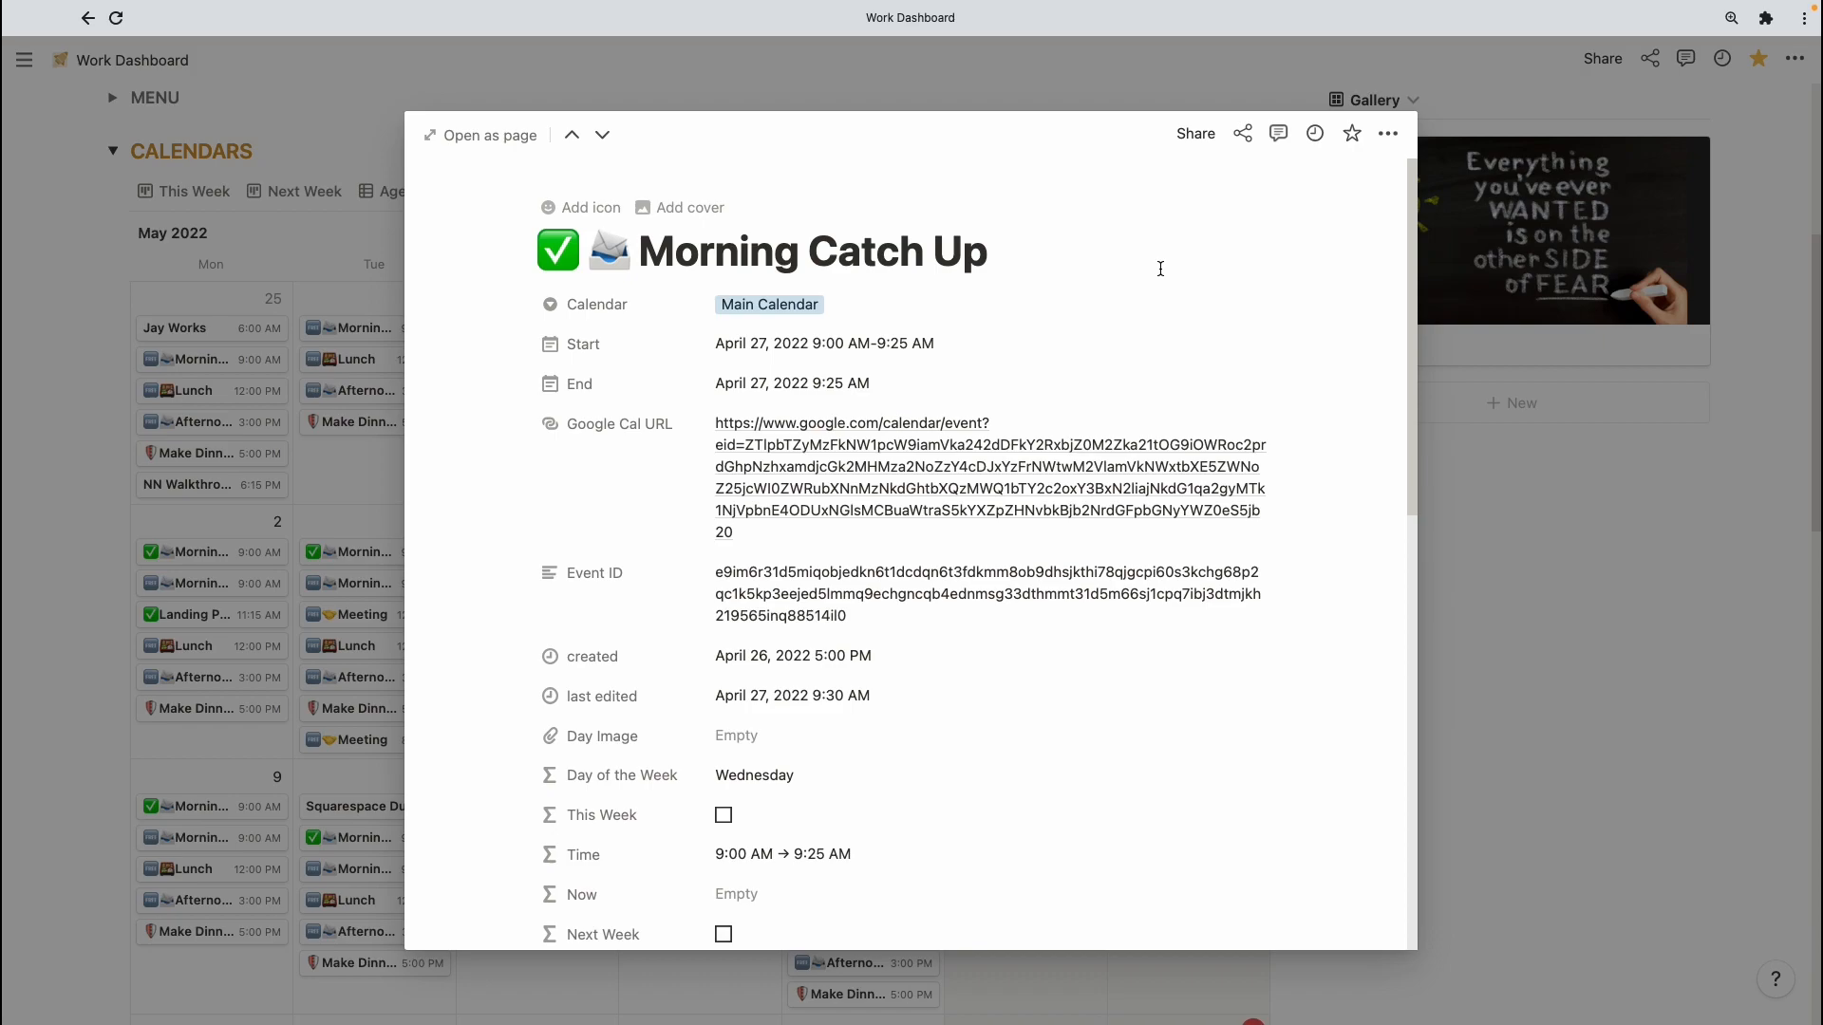
click(1443, 619)
- Open the Out of office event starting May 30 and examine the options of its Calendar property without changing them
scroll(1335, 699, down, 2)
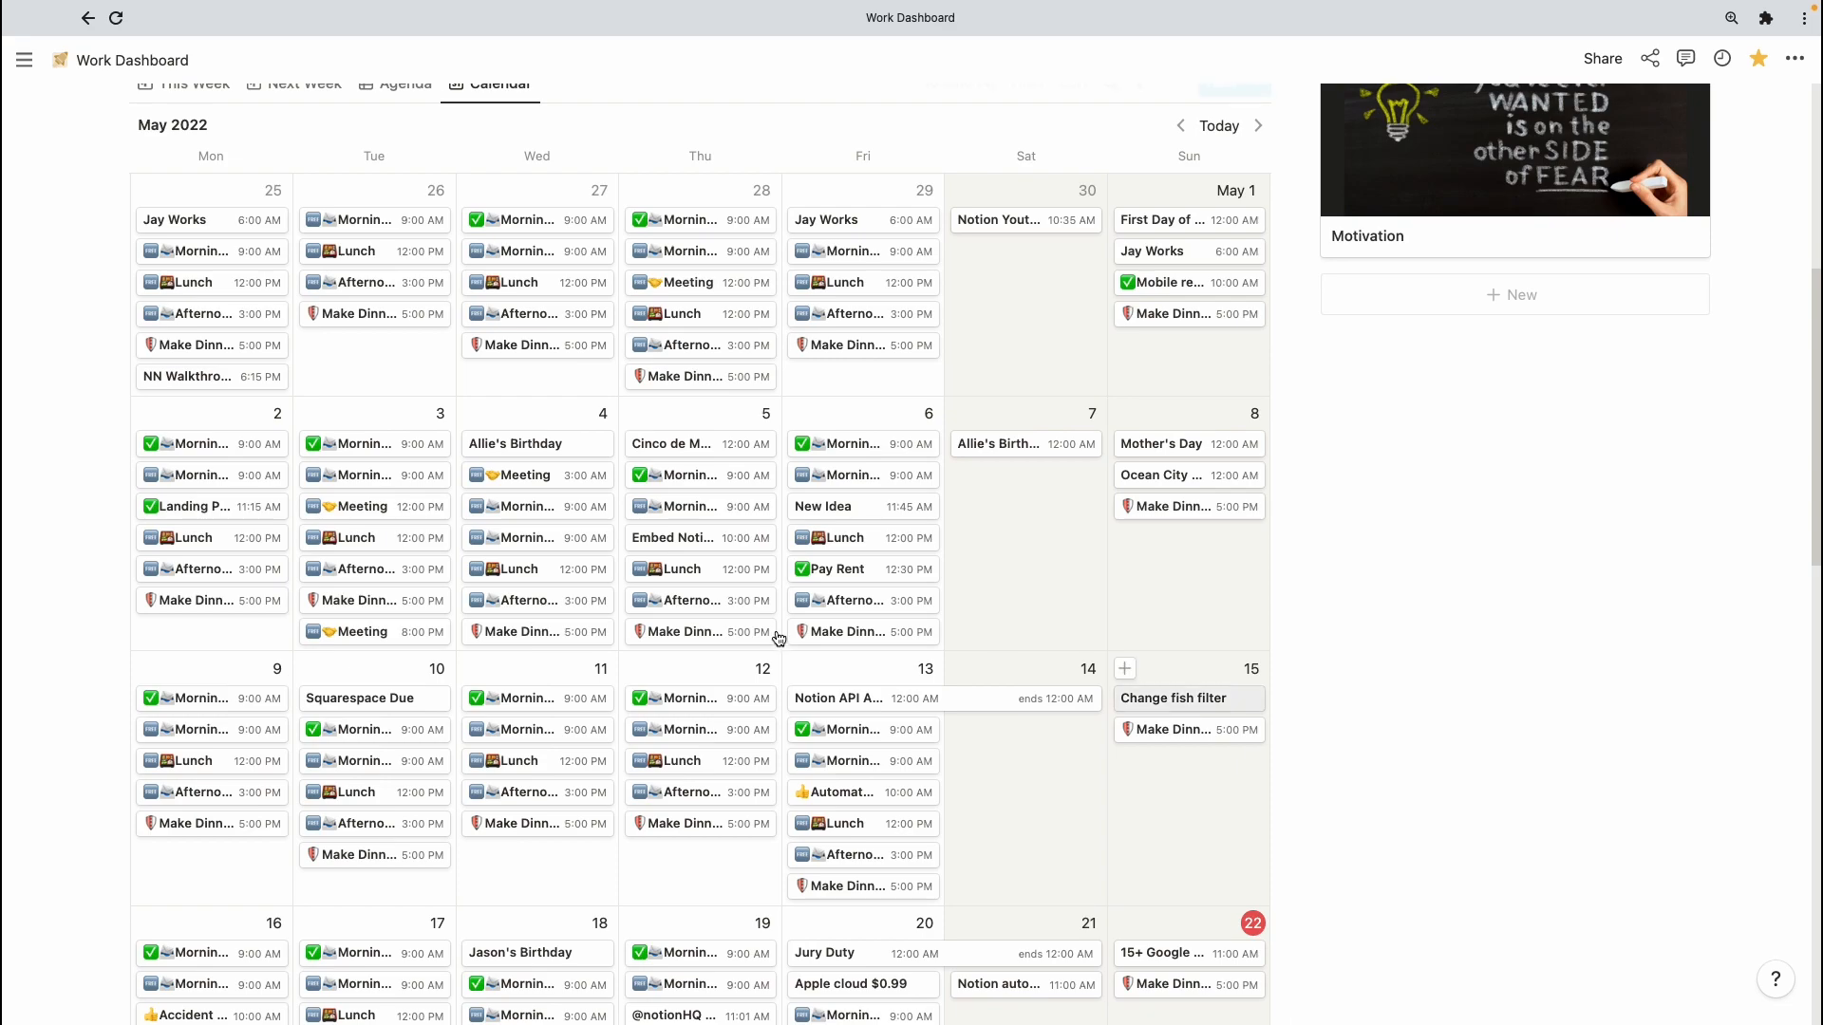
scroll(638, 722, down, 3)
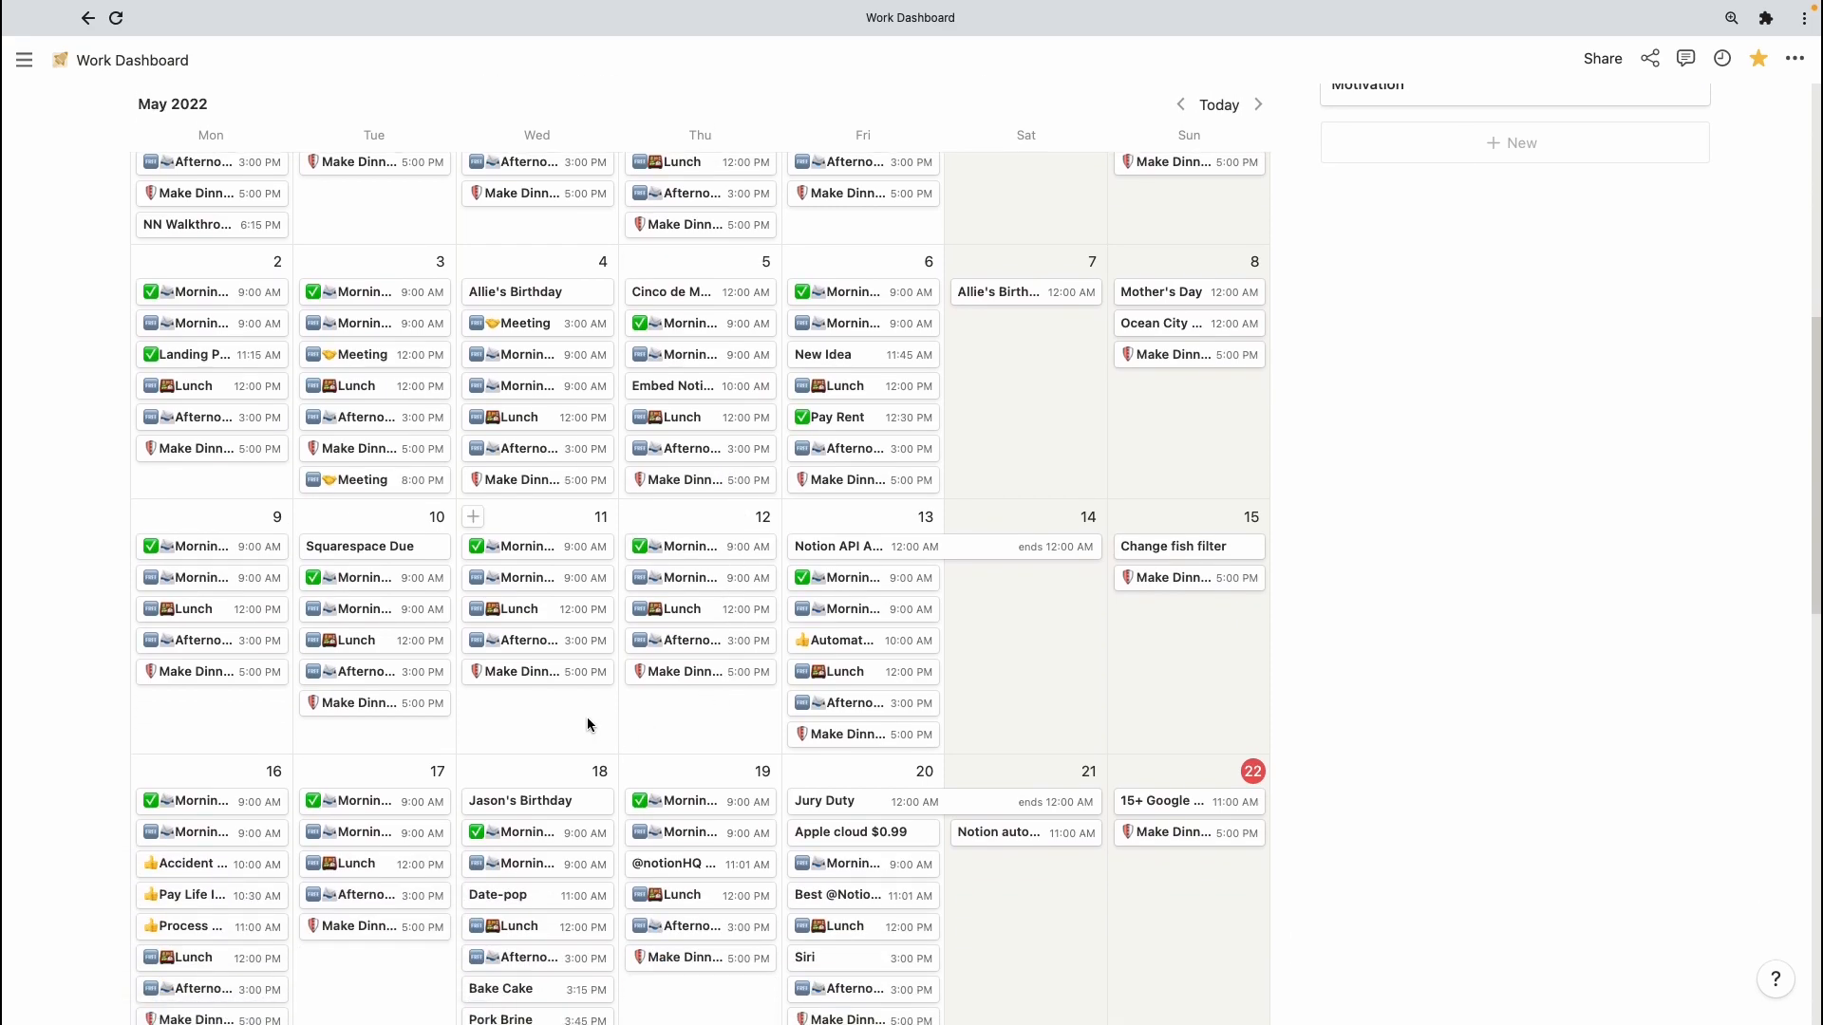
scroll(498, 719, down, 5)
scroll(500, 726, down, 6)
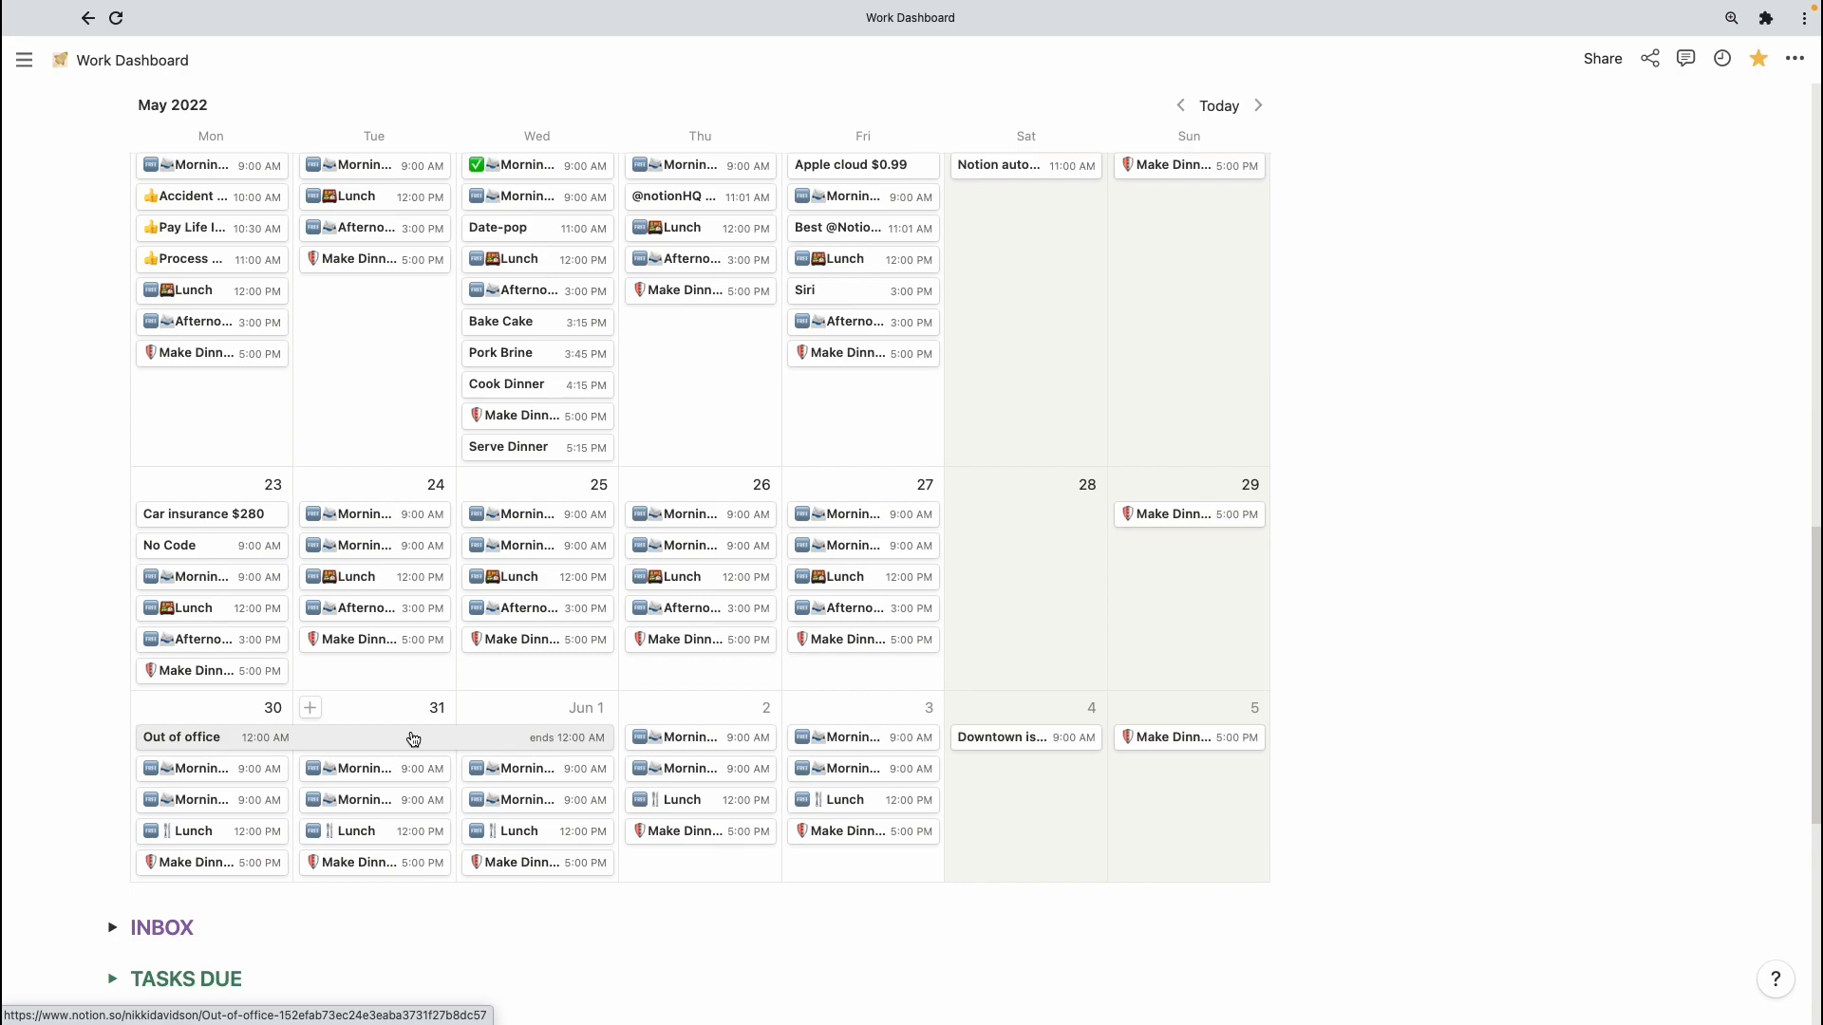
click(413, 740)
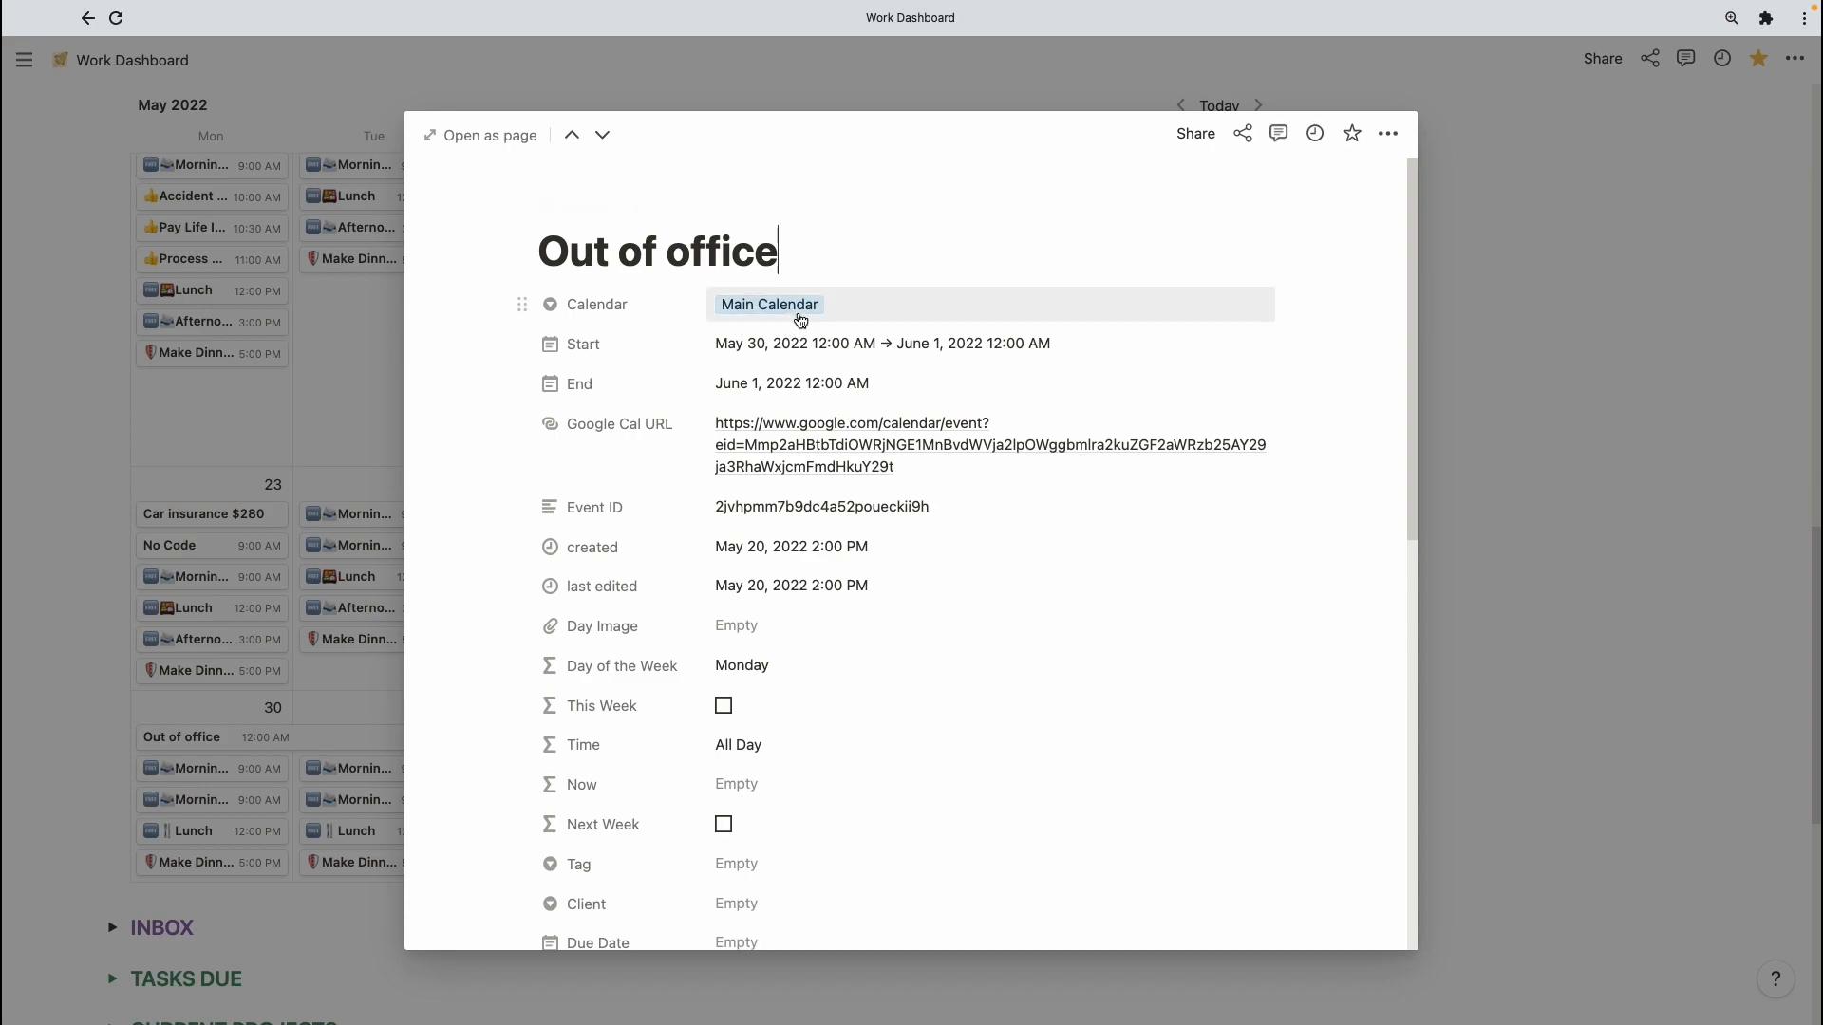
click(858, 304)
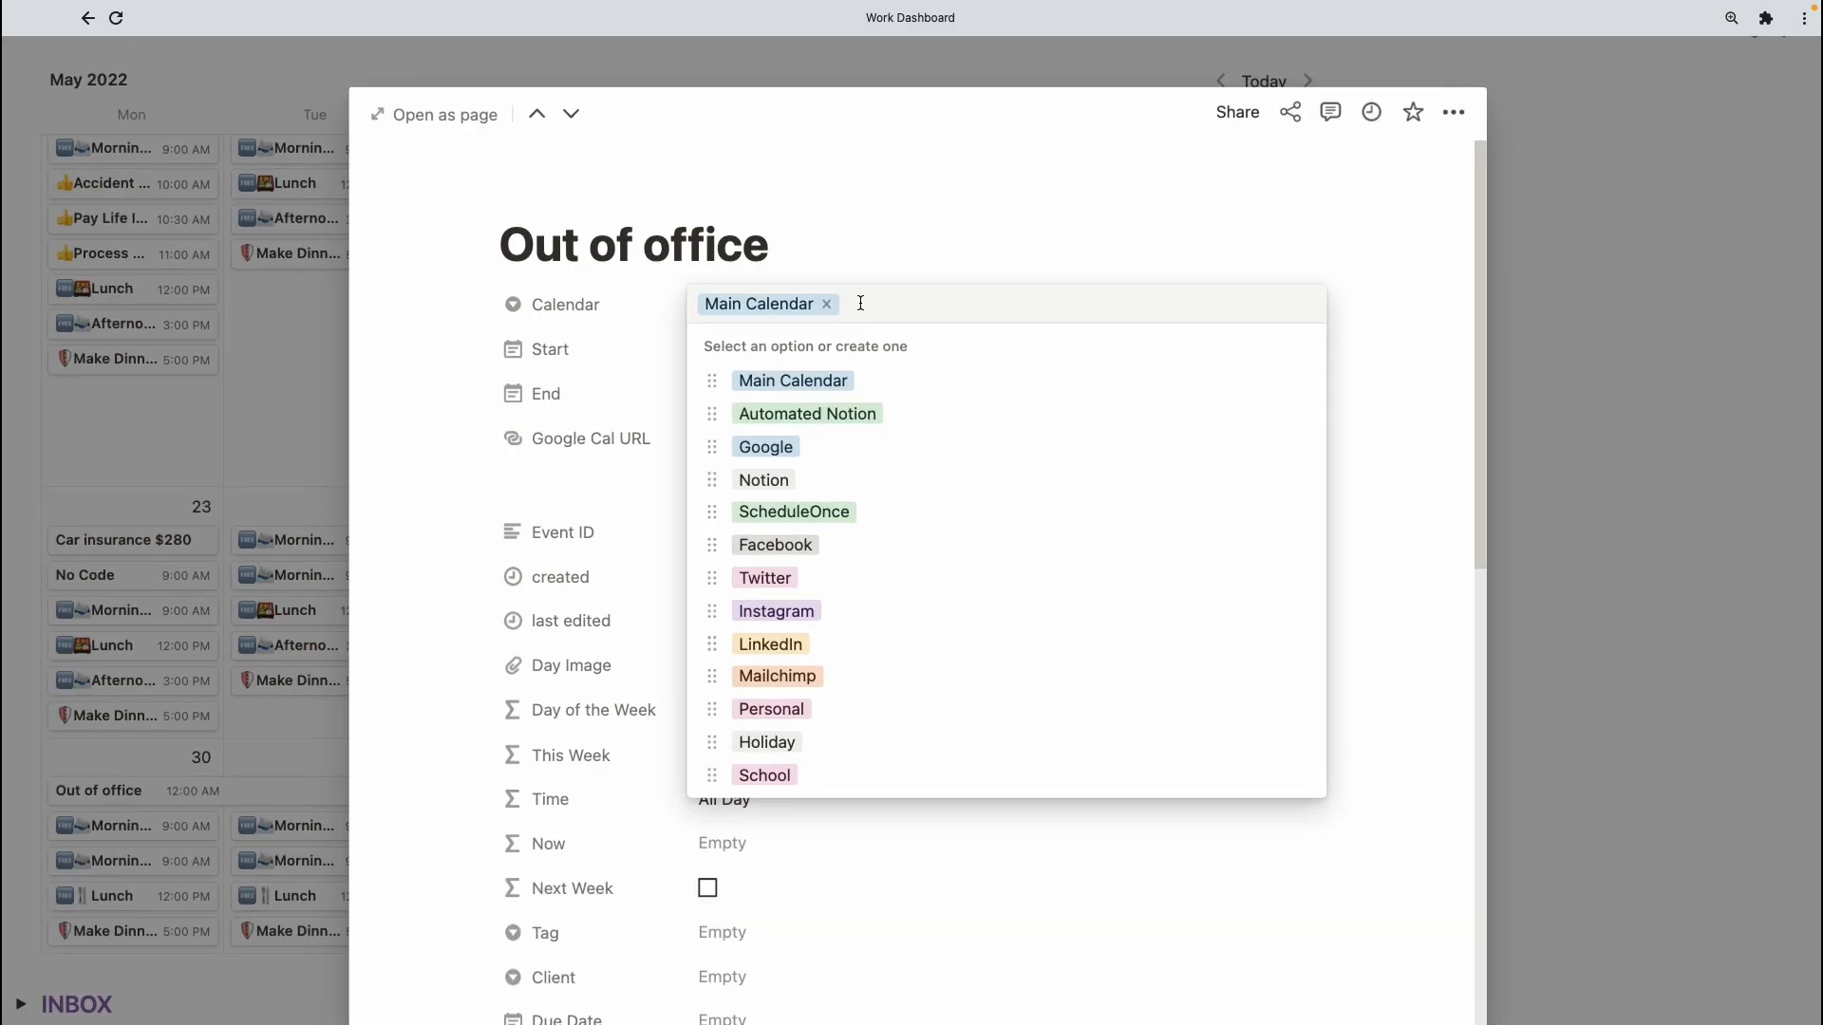
key(ctrl+plus)
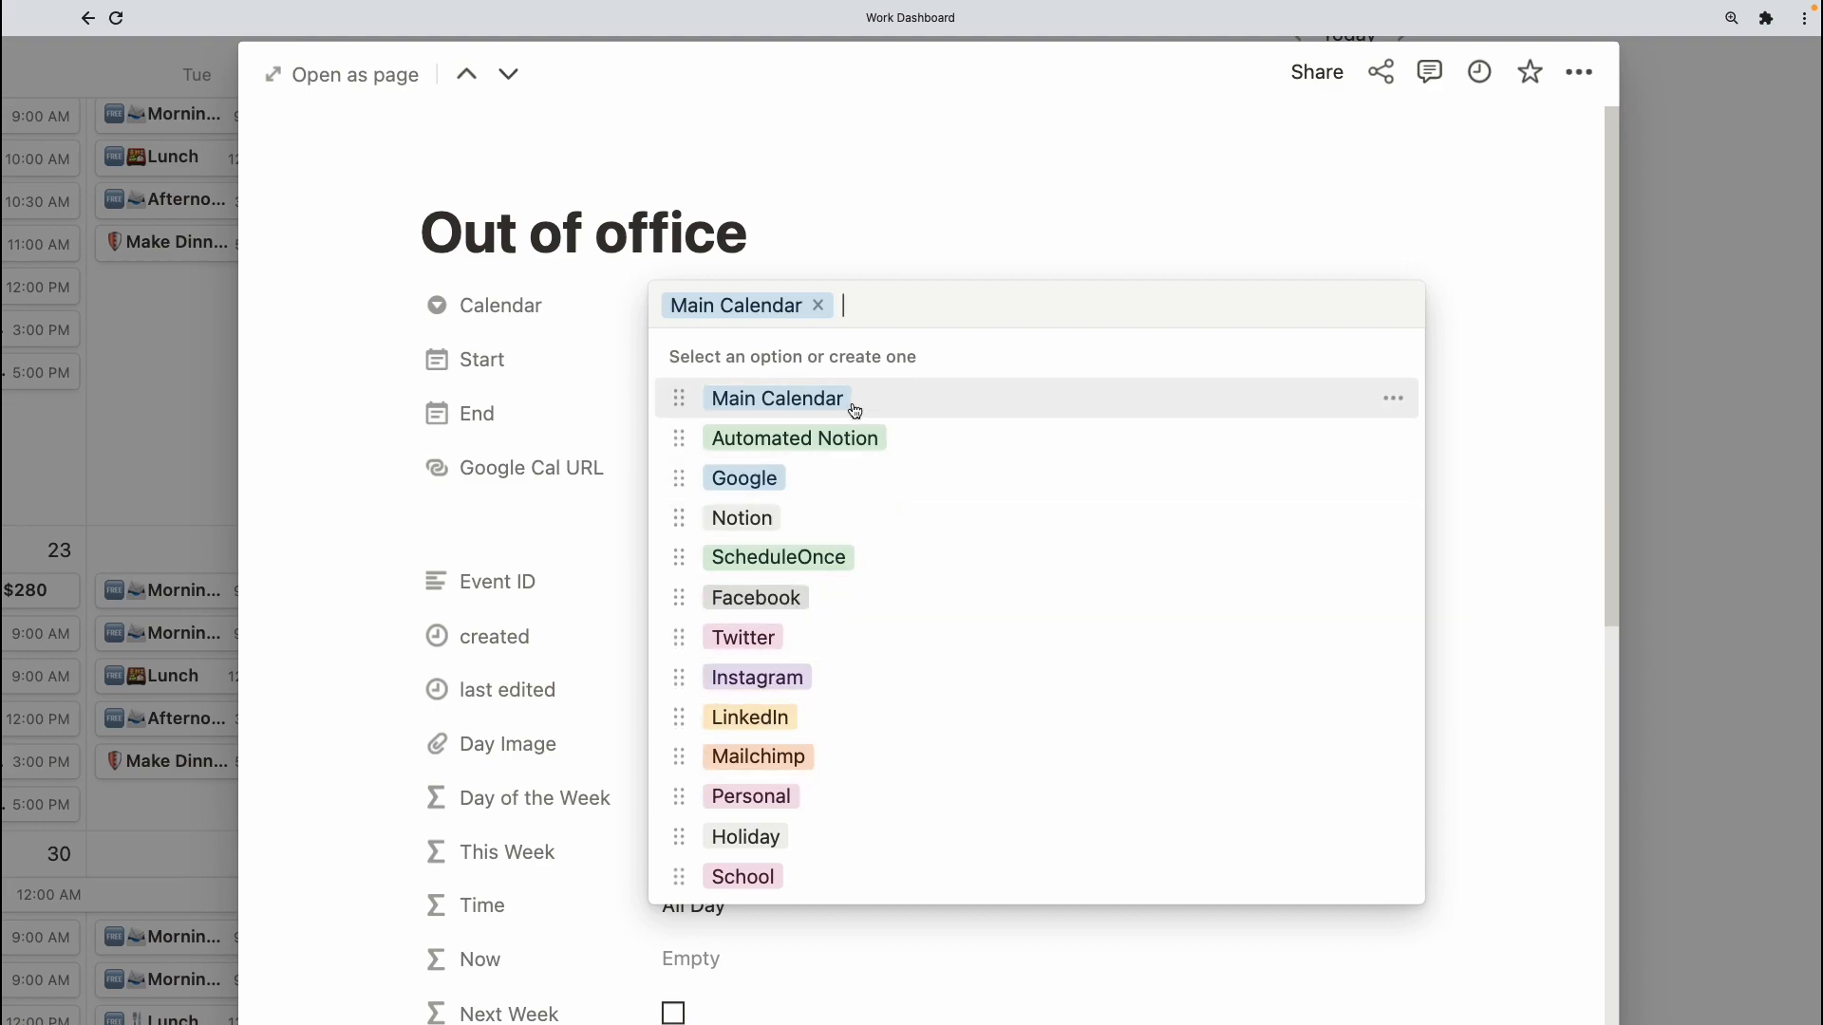
click(1162, 191)
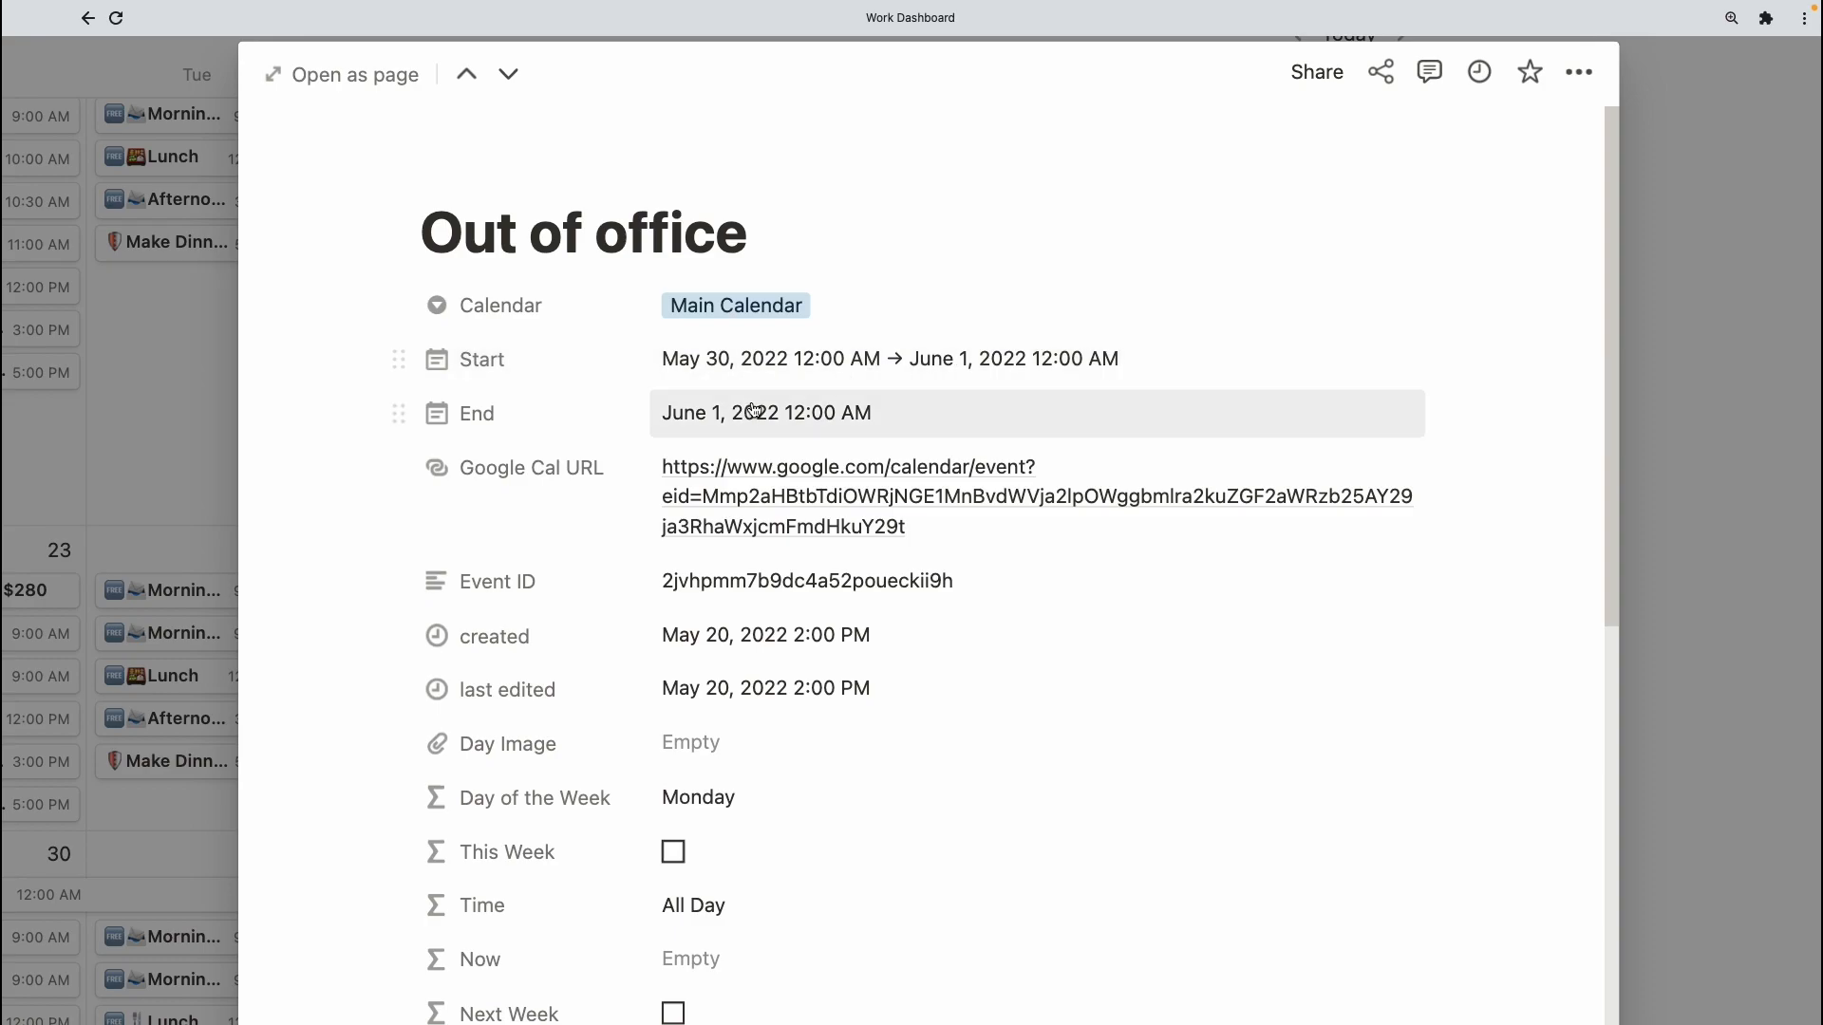
- Examine the Out of office event's Start date settings and its remaining properties, and close the event
click(1029, 359)
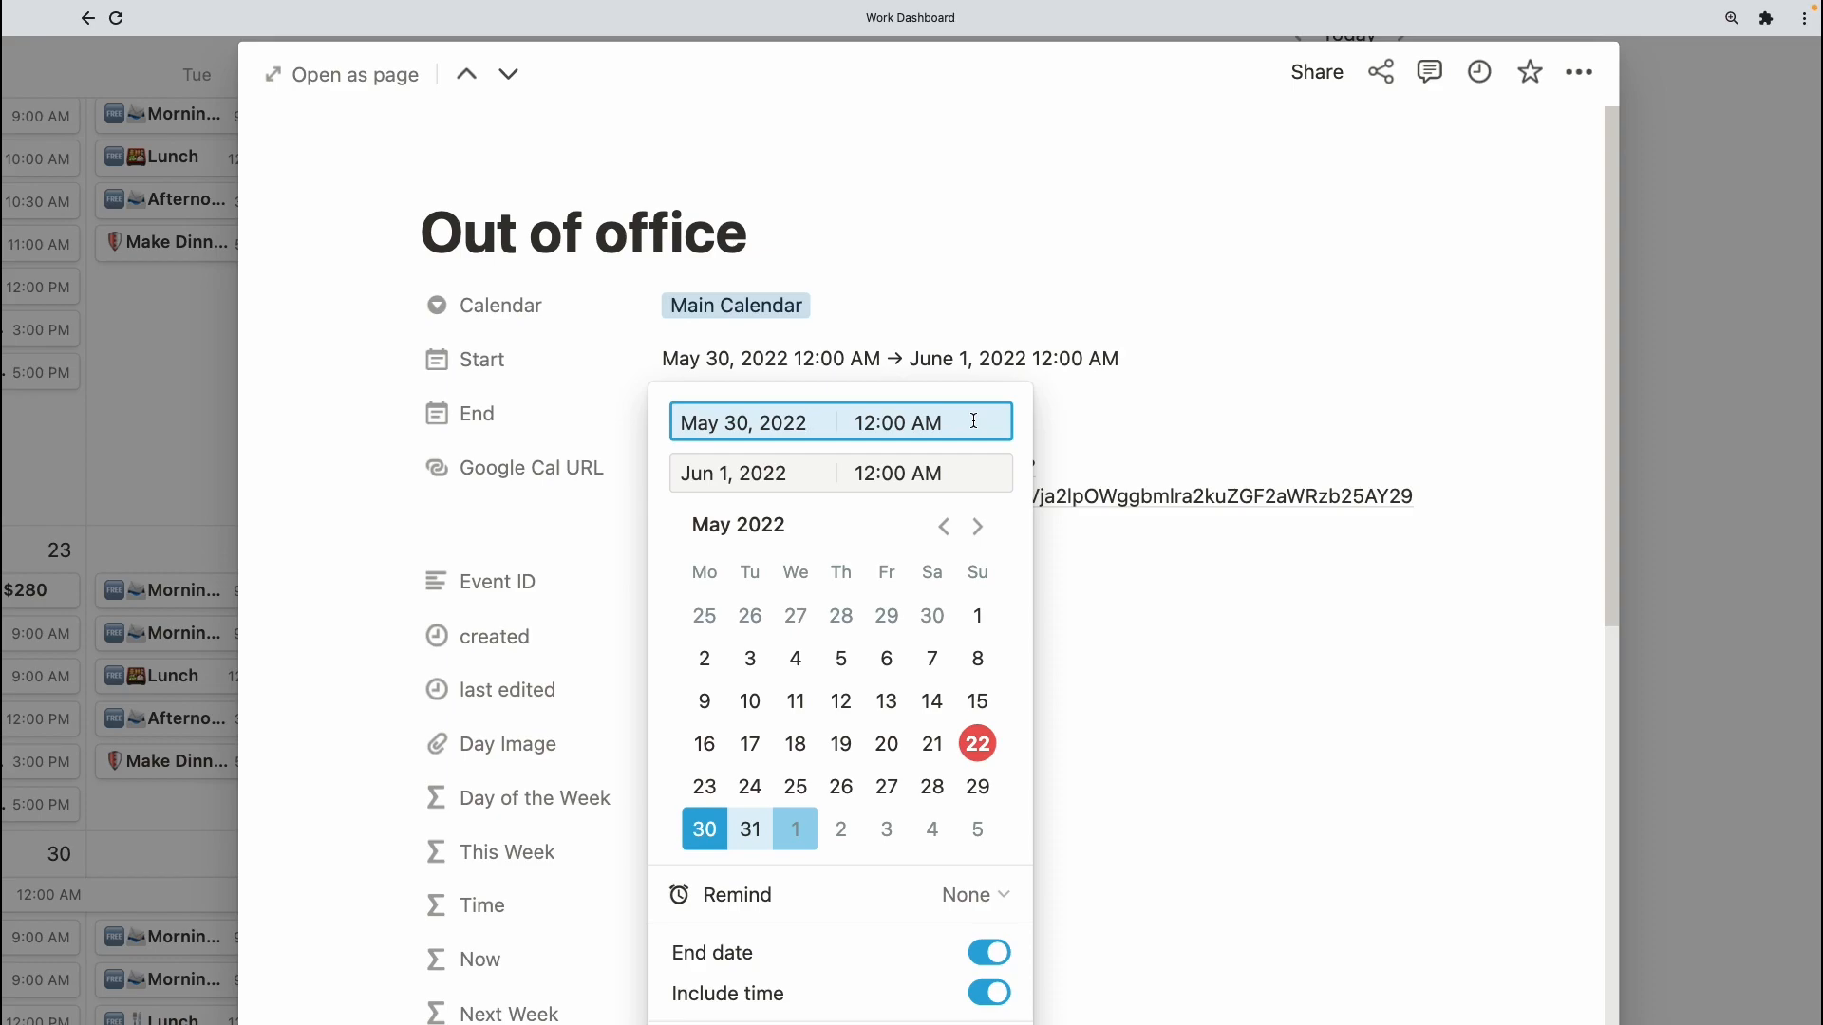
click(623, 430)
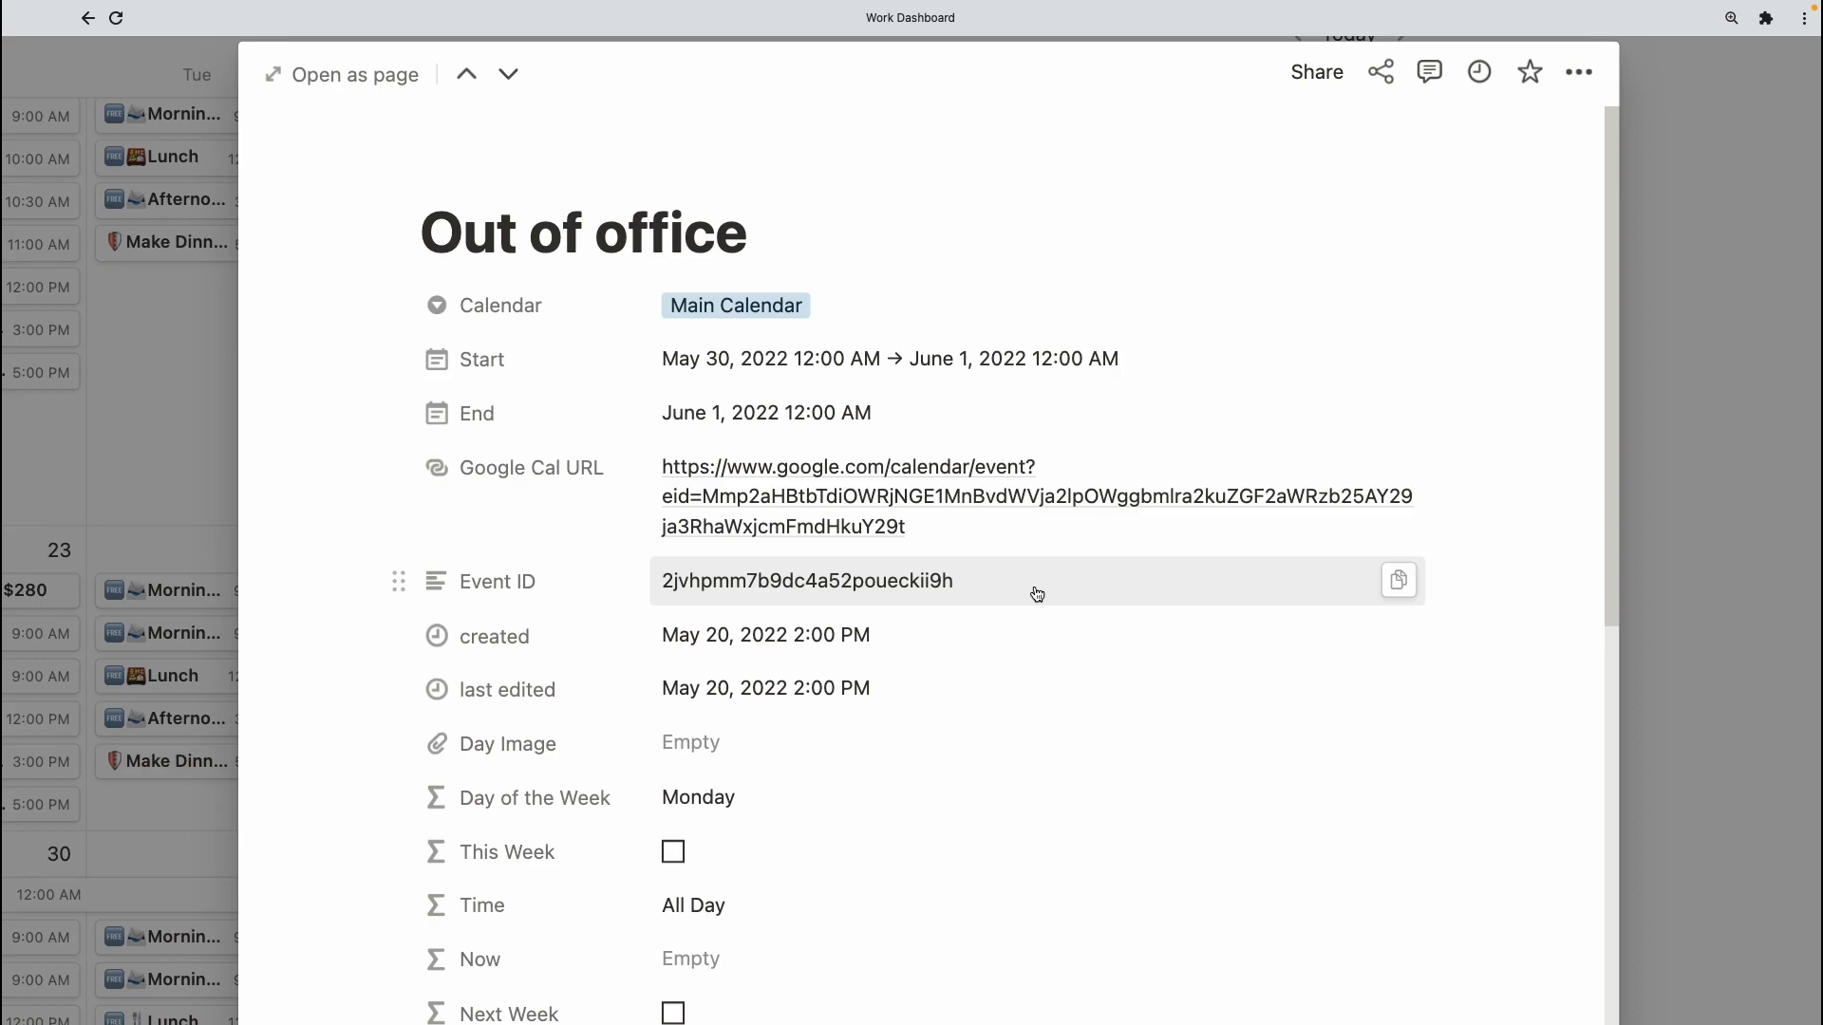
scroll(1181, 416, down, 5)
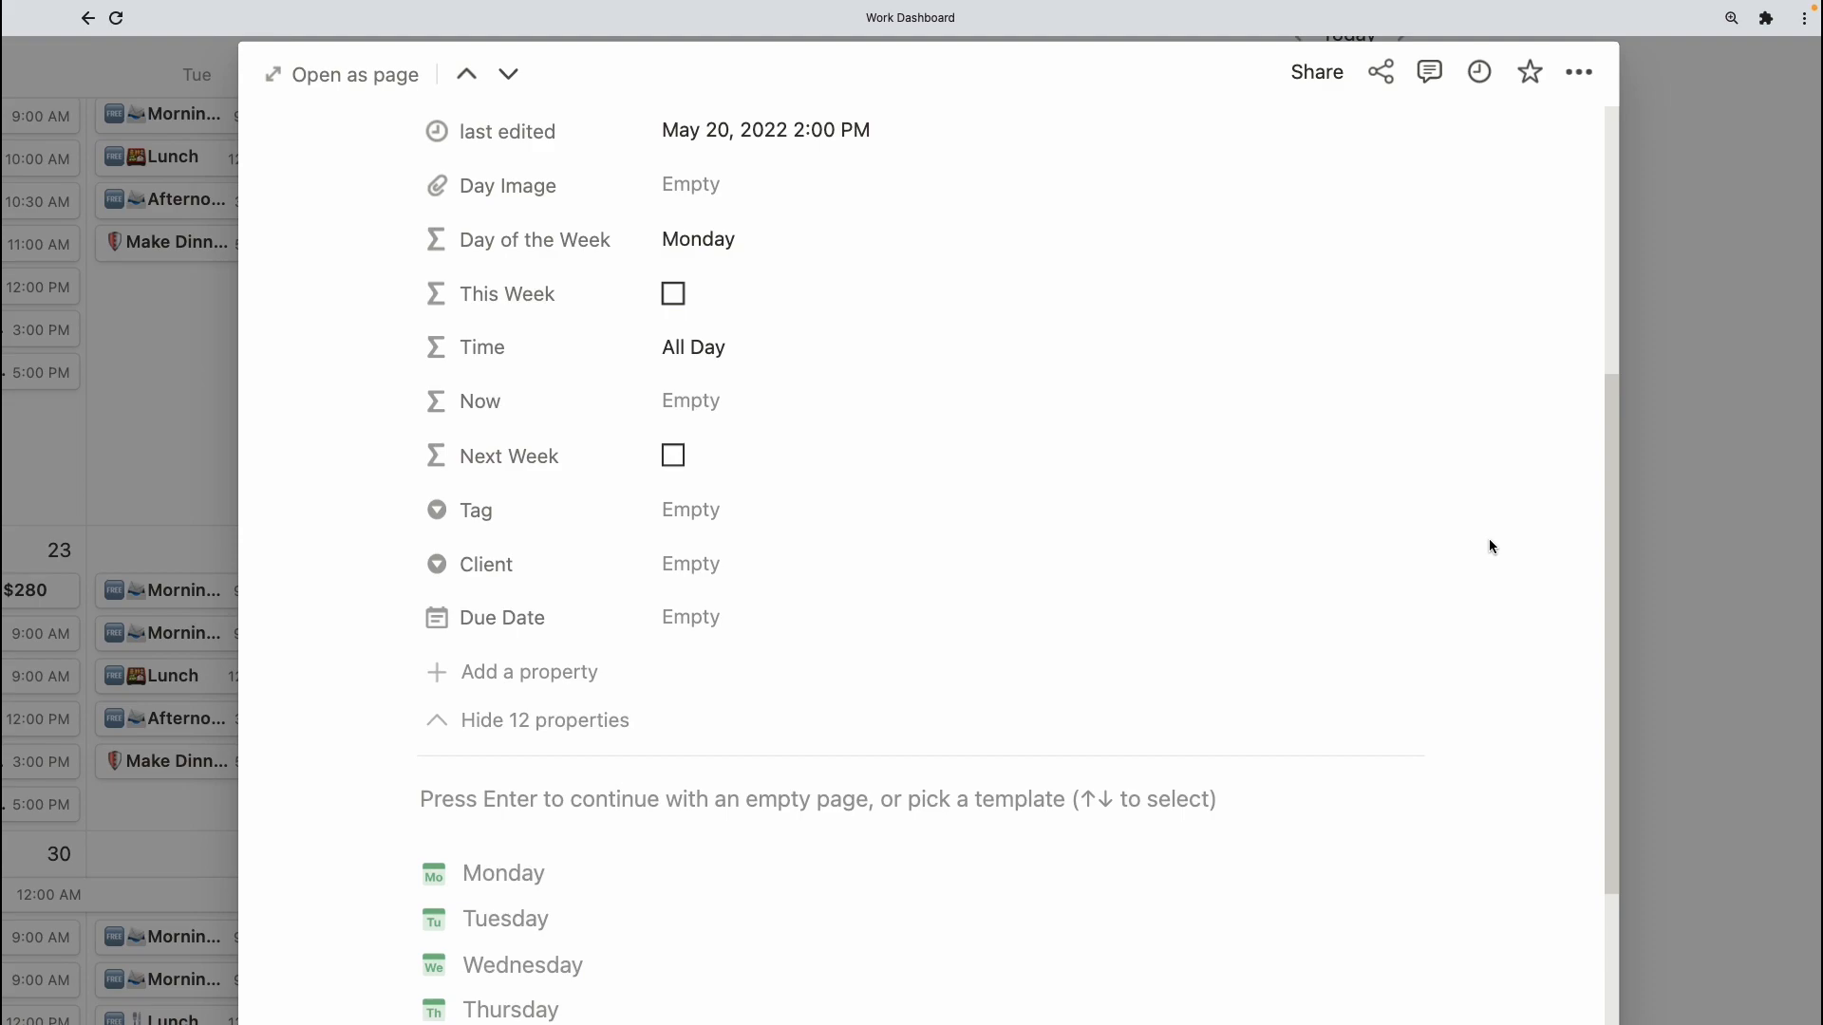
click(1673, 451)
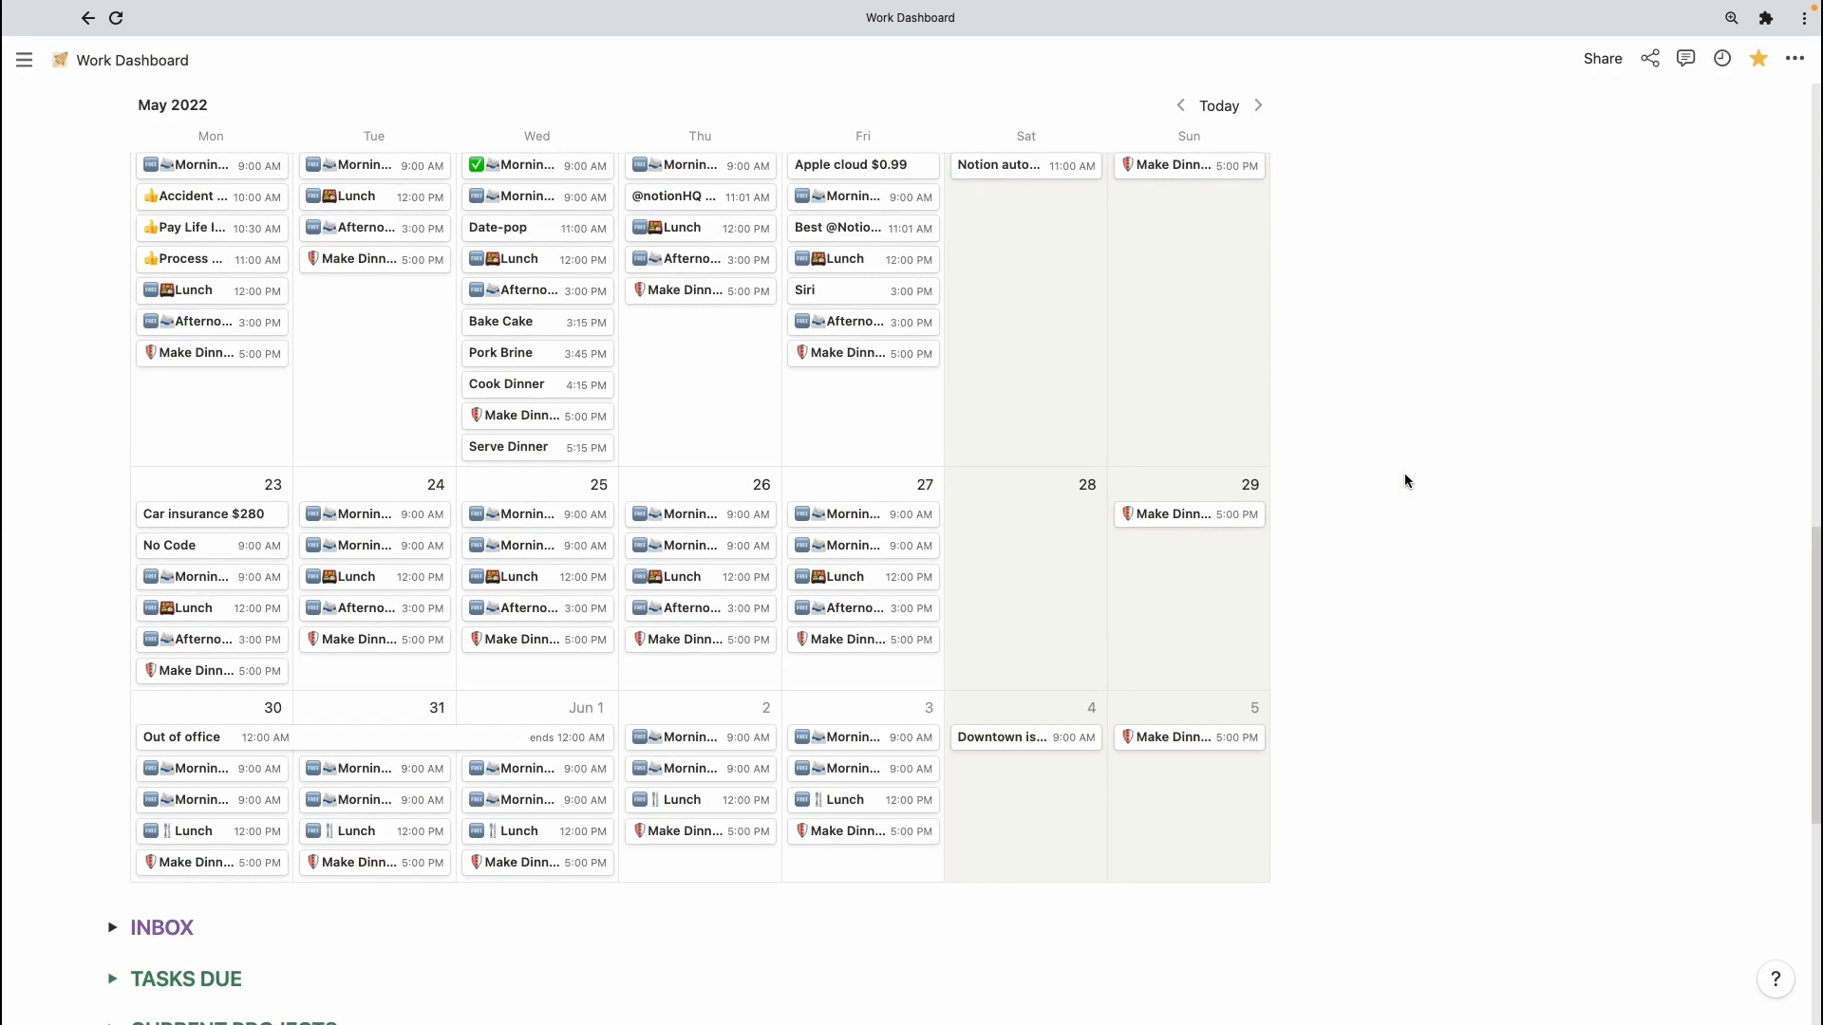
- Switch the calendar database to the This Week view and open it as a full page
scroll(1048, 410, up, 7)
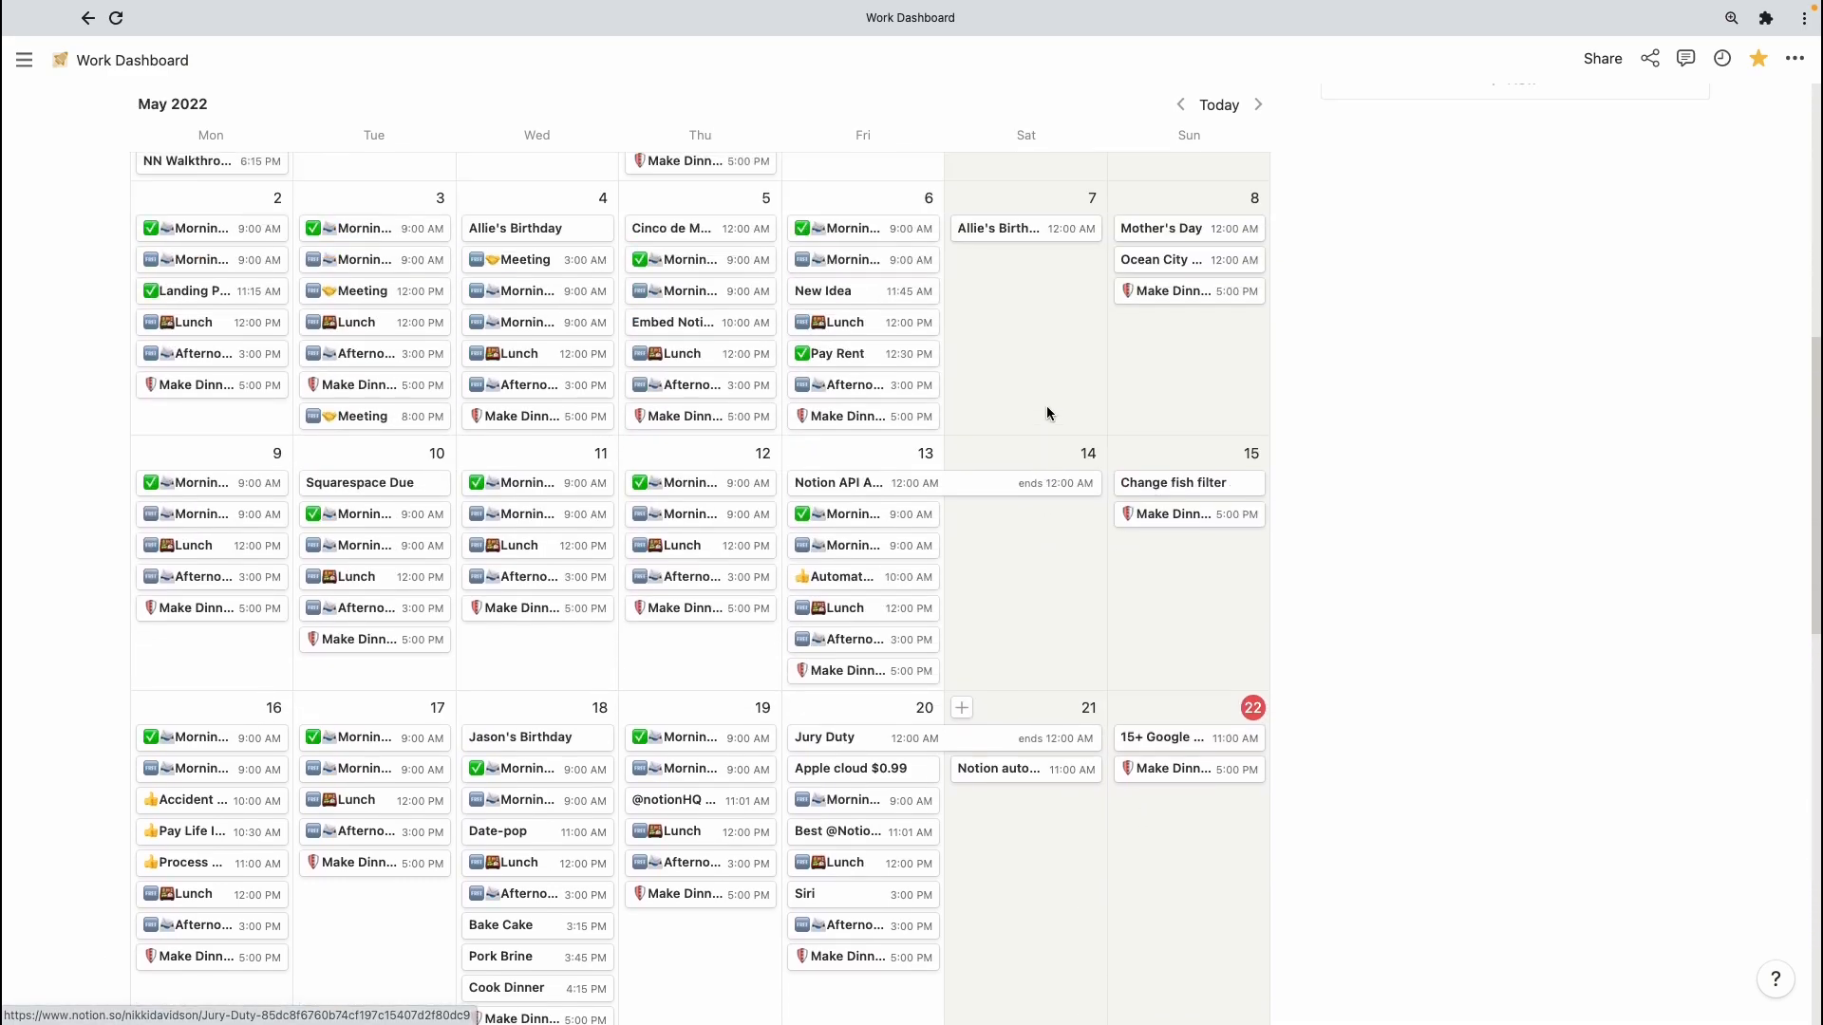
scroll(1047, 411, up, 2)
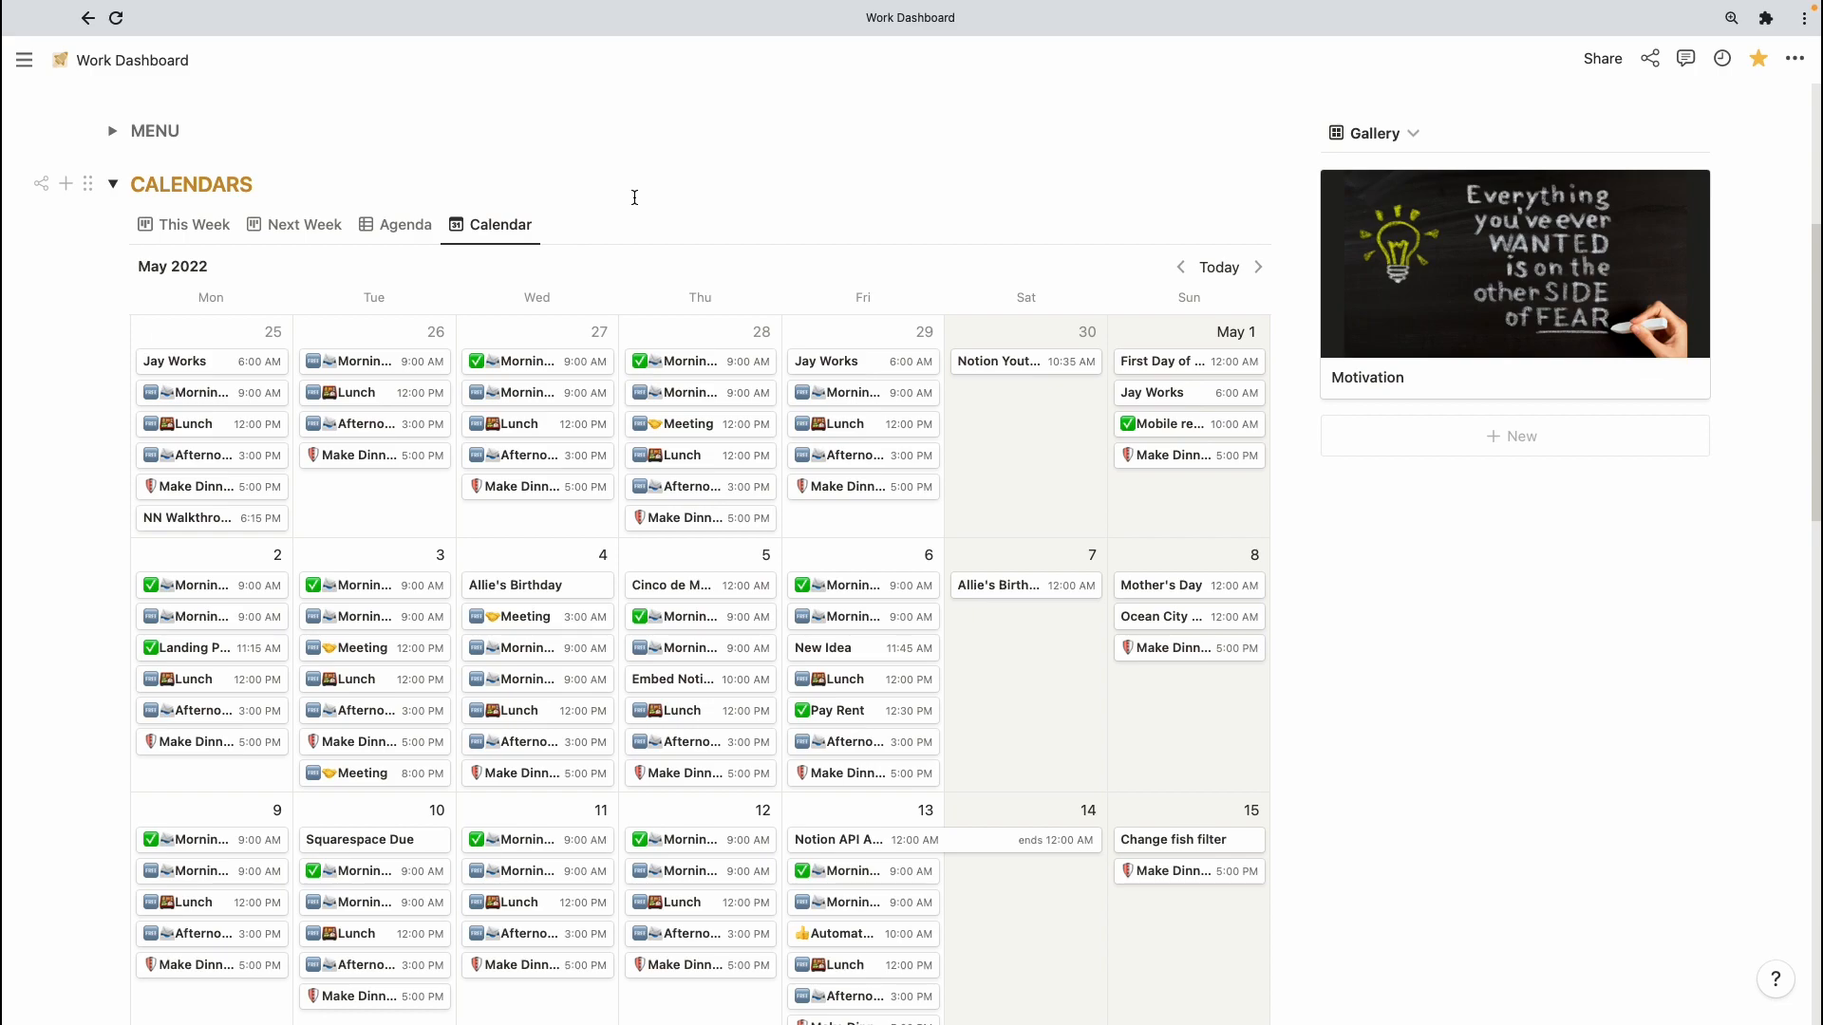
click(170, 231)
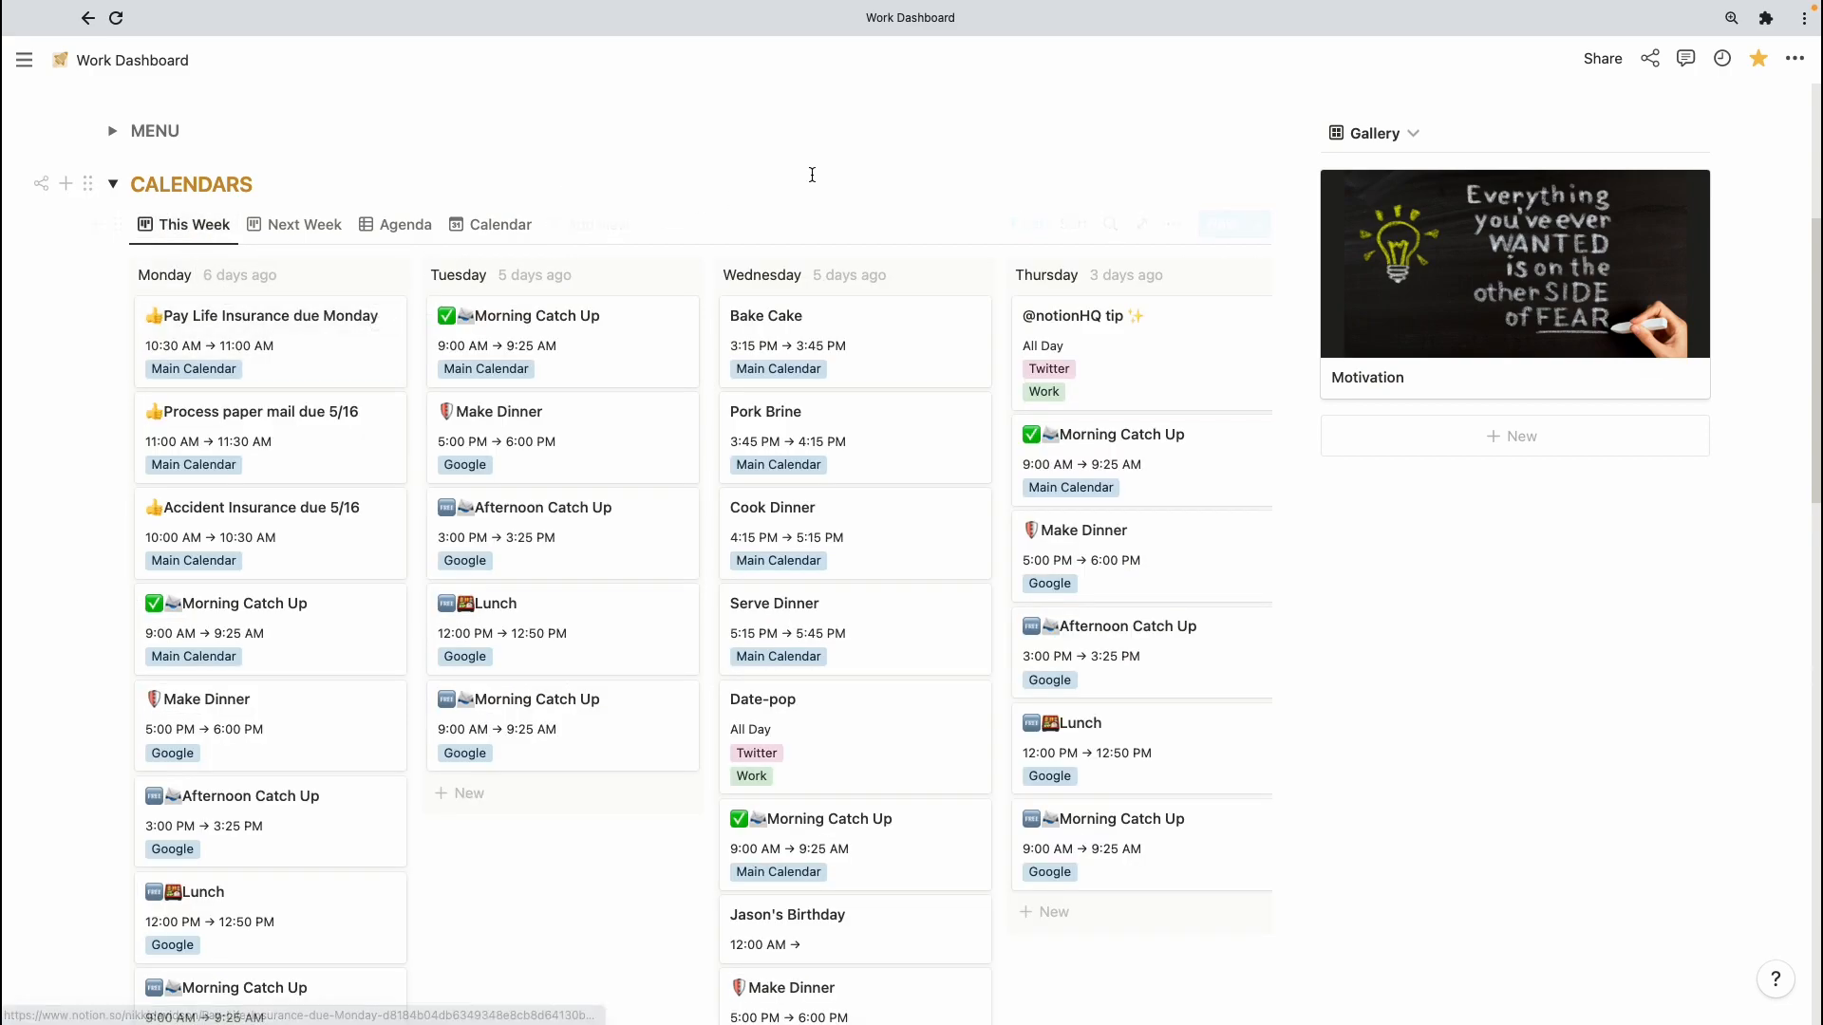
click(1141, 224)
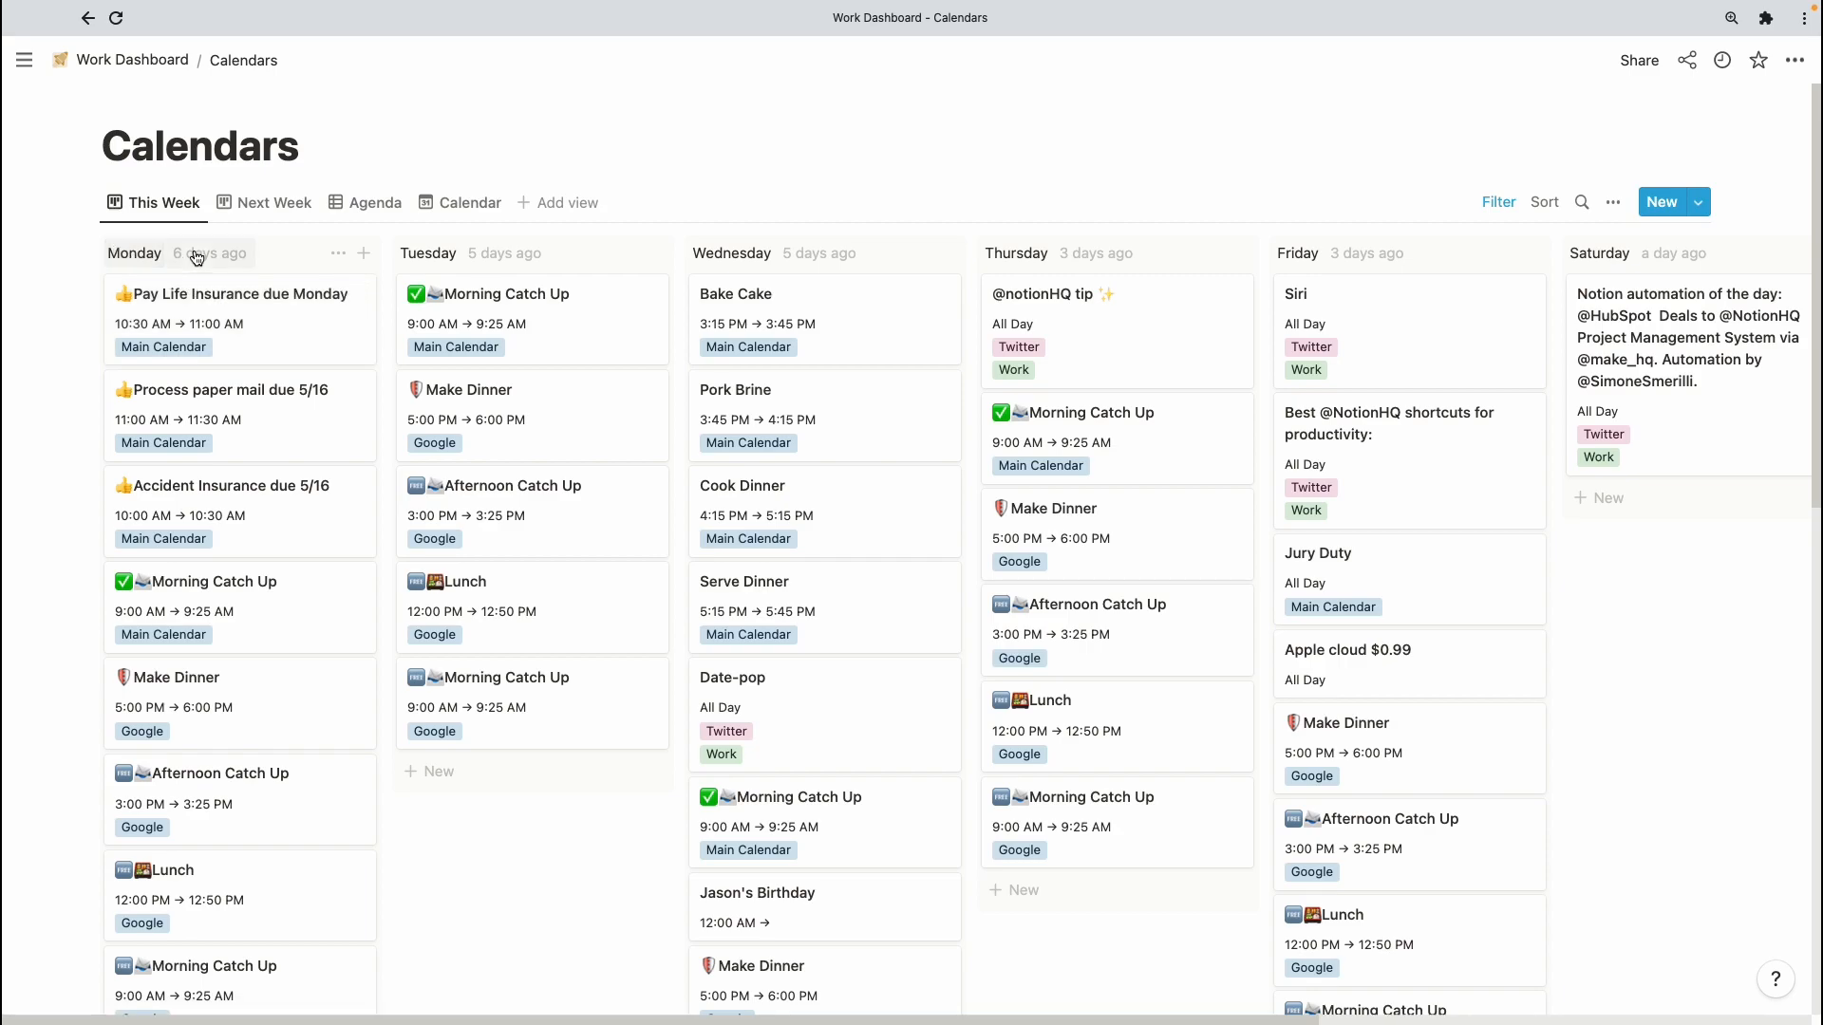
- Open the Pay Life Insurance due Monday event and examine the formula behind its Day of the Week property
click(286, 329)
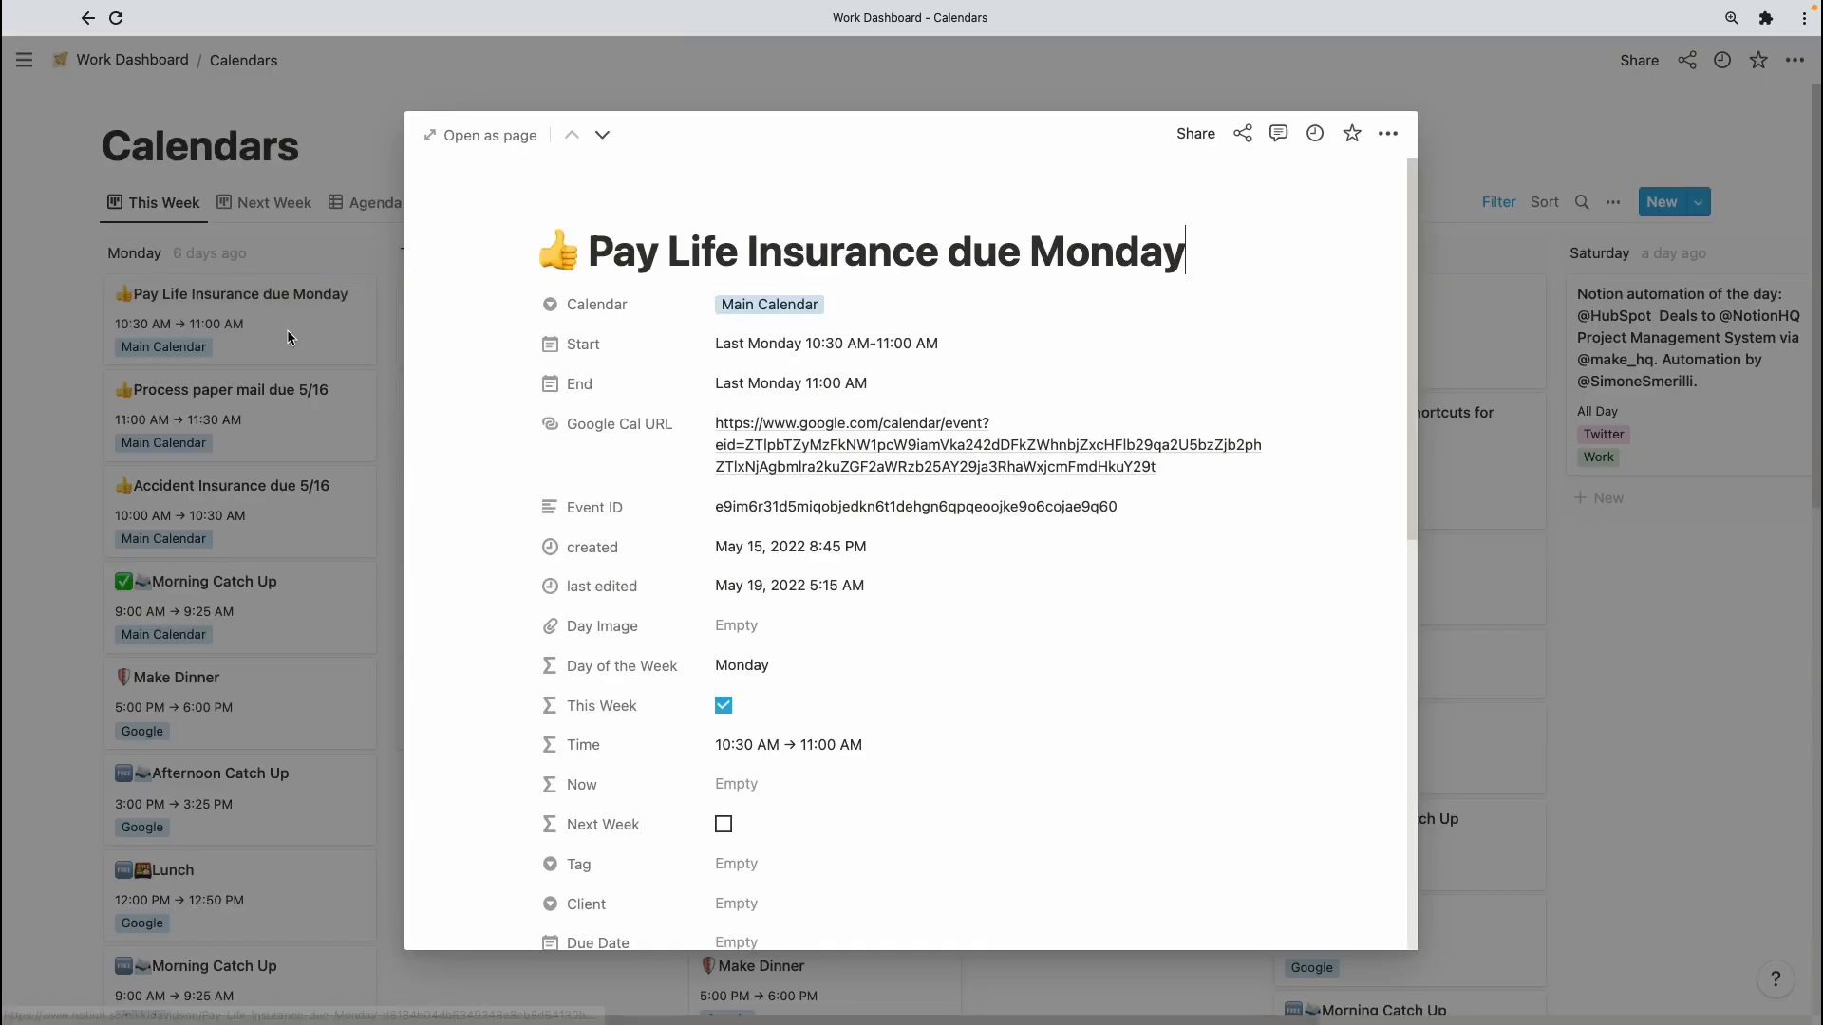
scroll(1045, 671, down, 2)
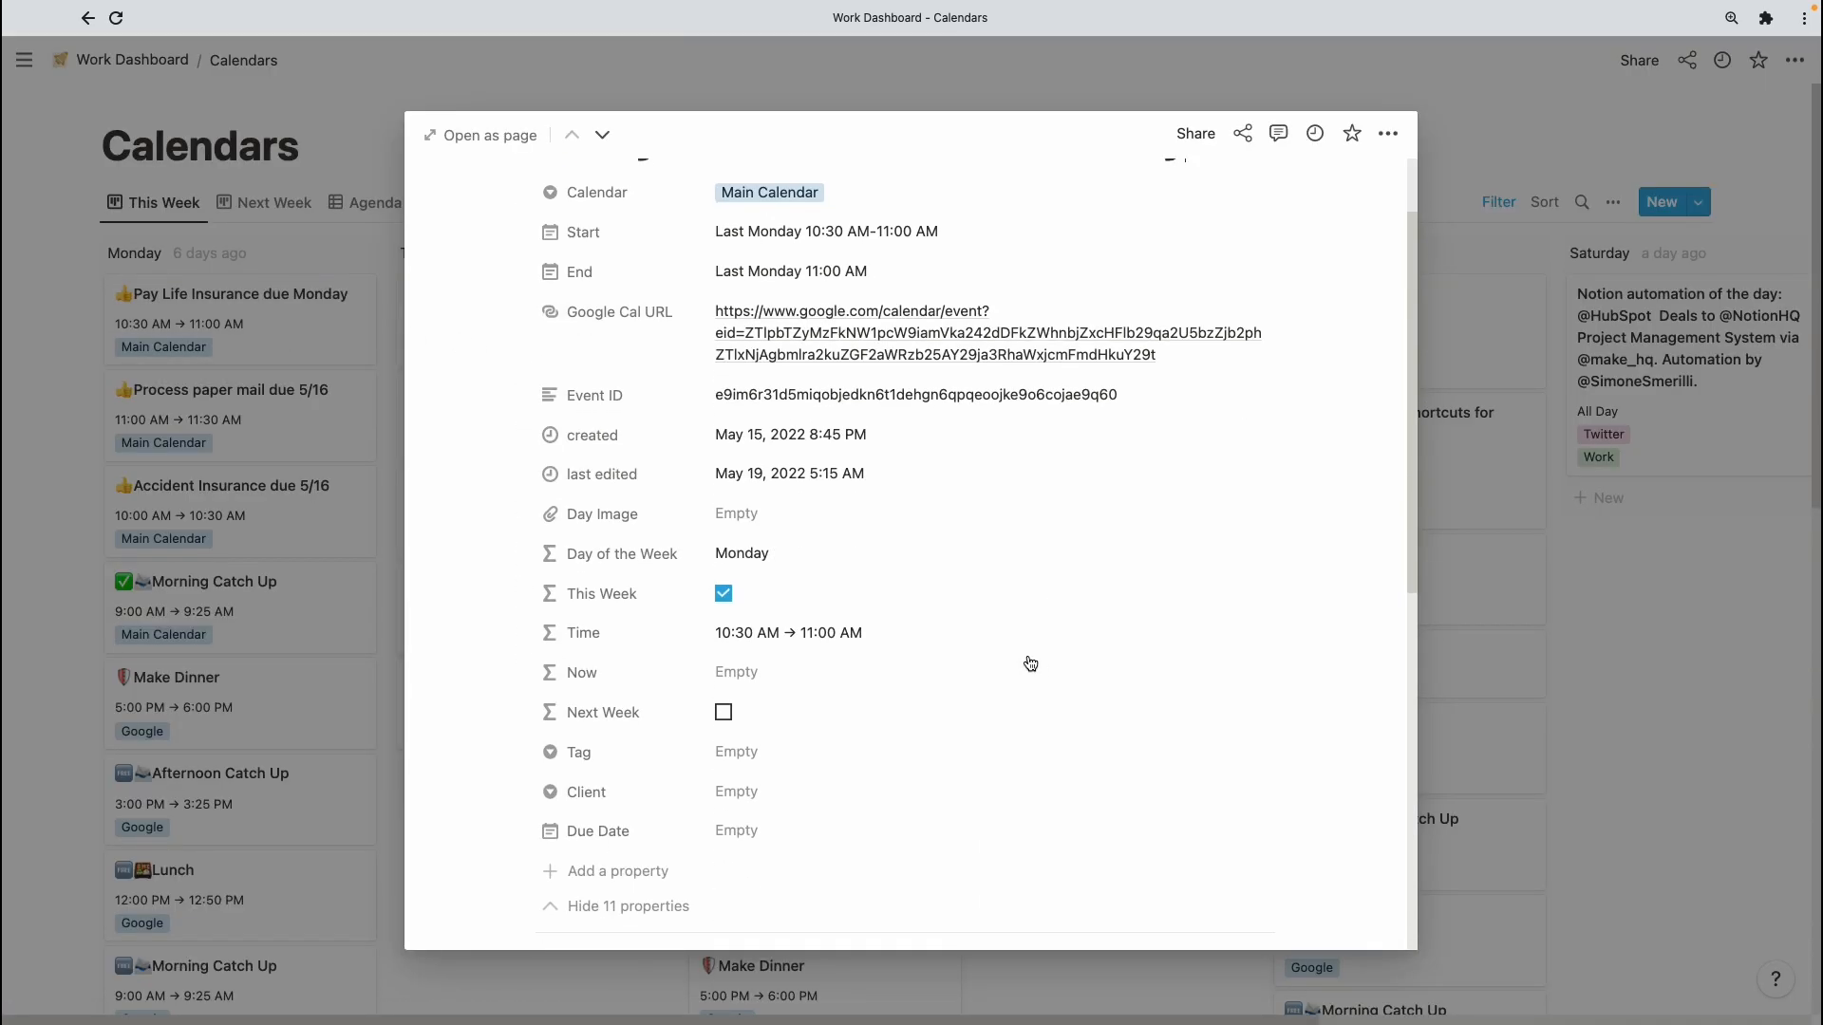
click(895, 569)
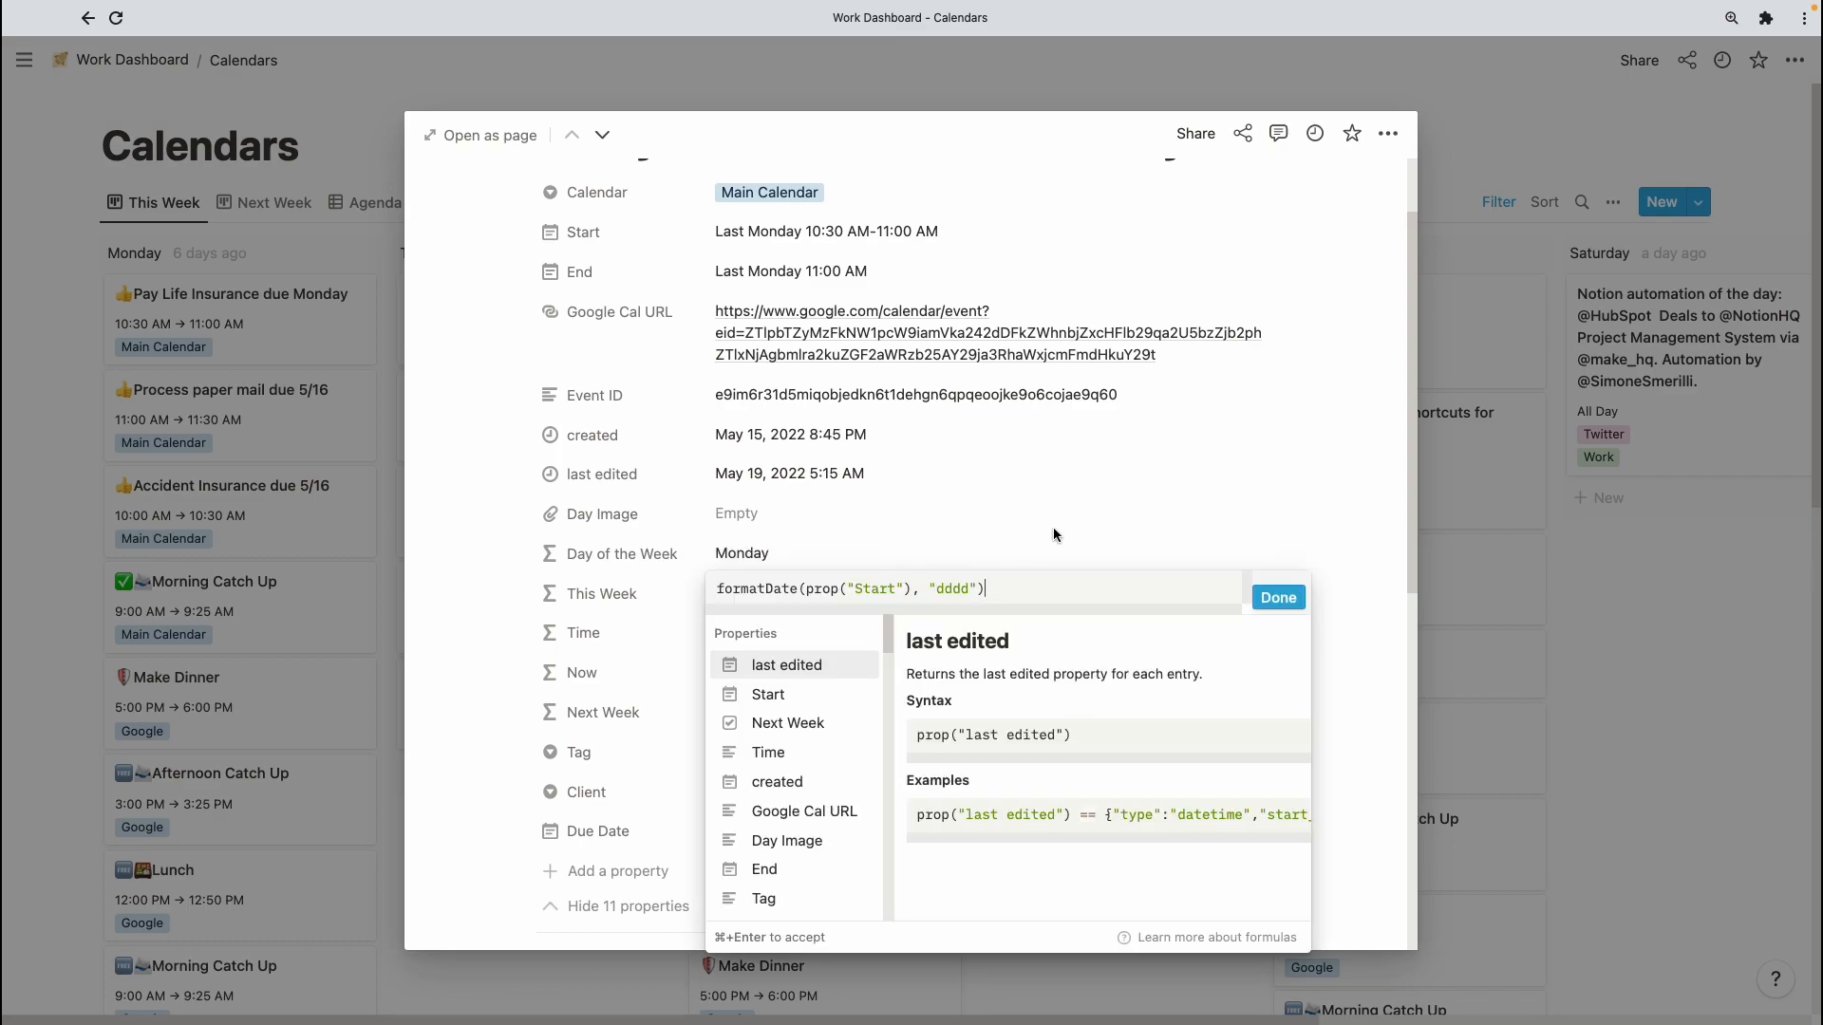
scroll(1053, 535, up, 5)
scroll(1053, 535, down, 2)
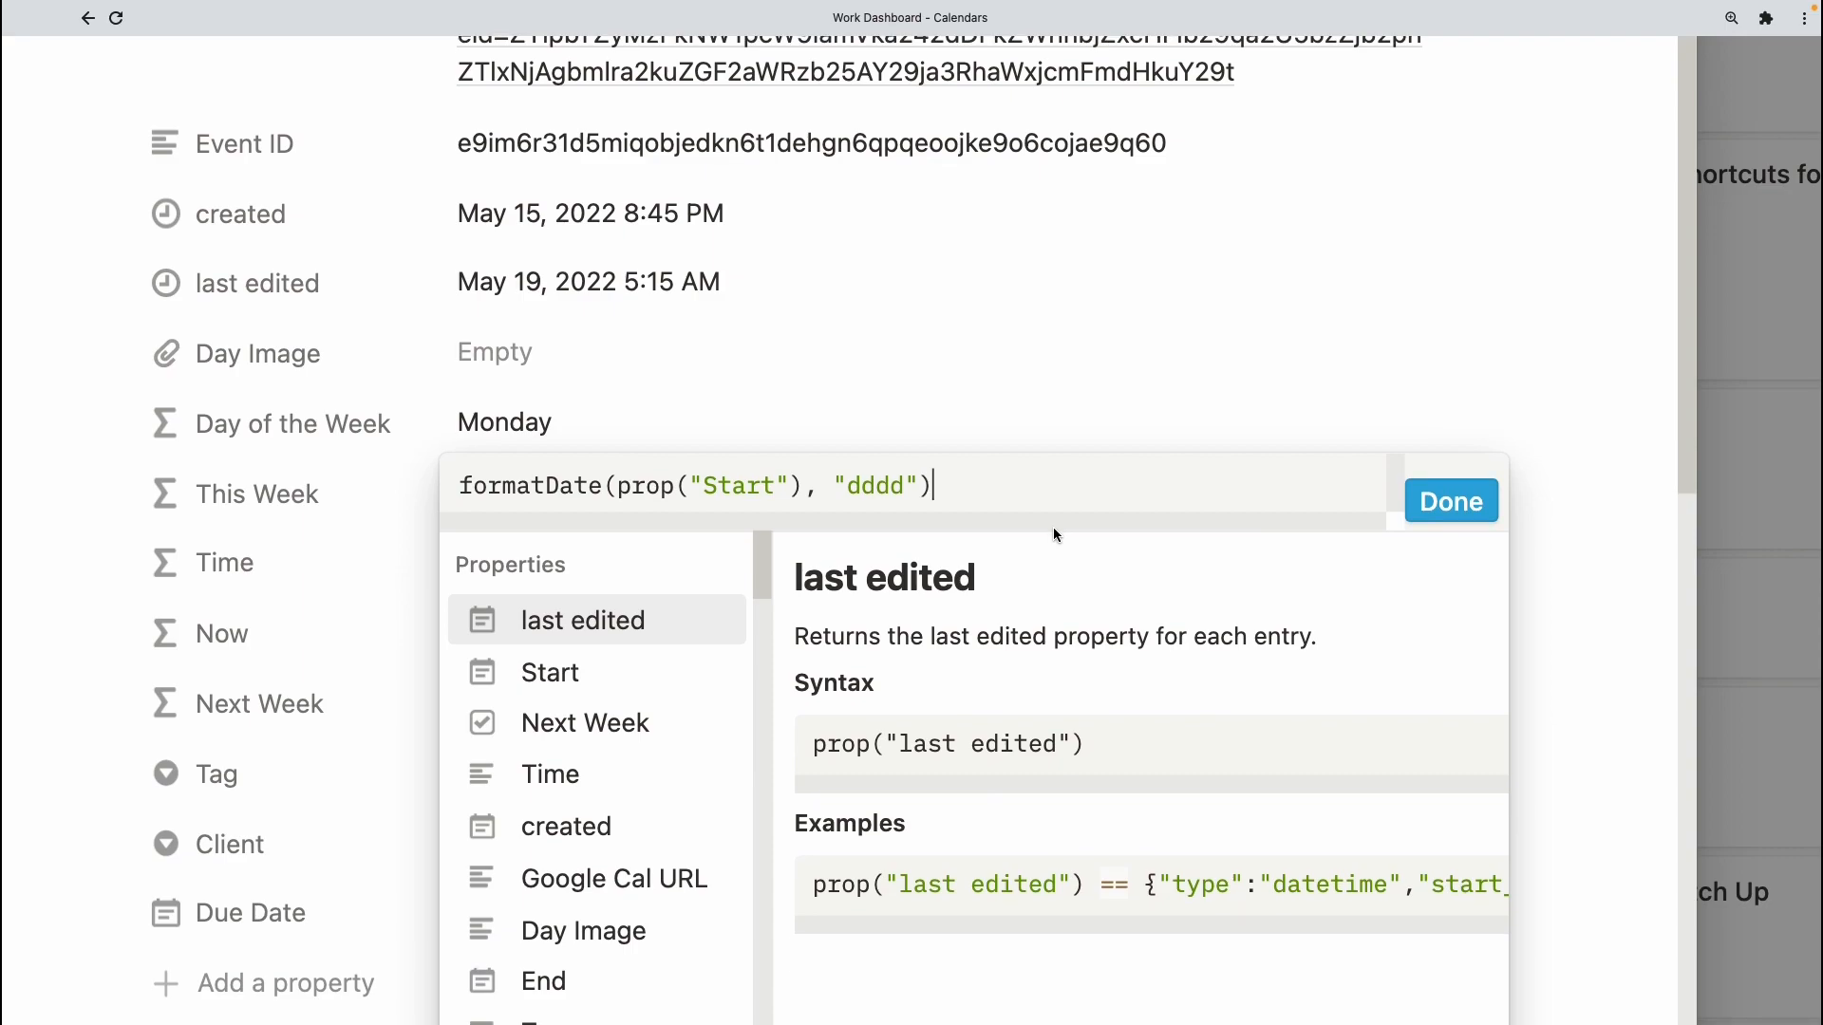
scroll(1112, 514, up, 1)
scroll(1112, 510, up, 3)
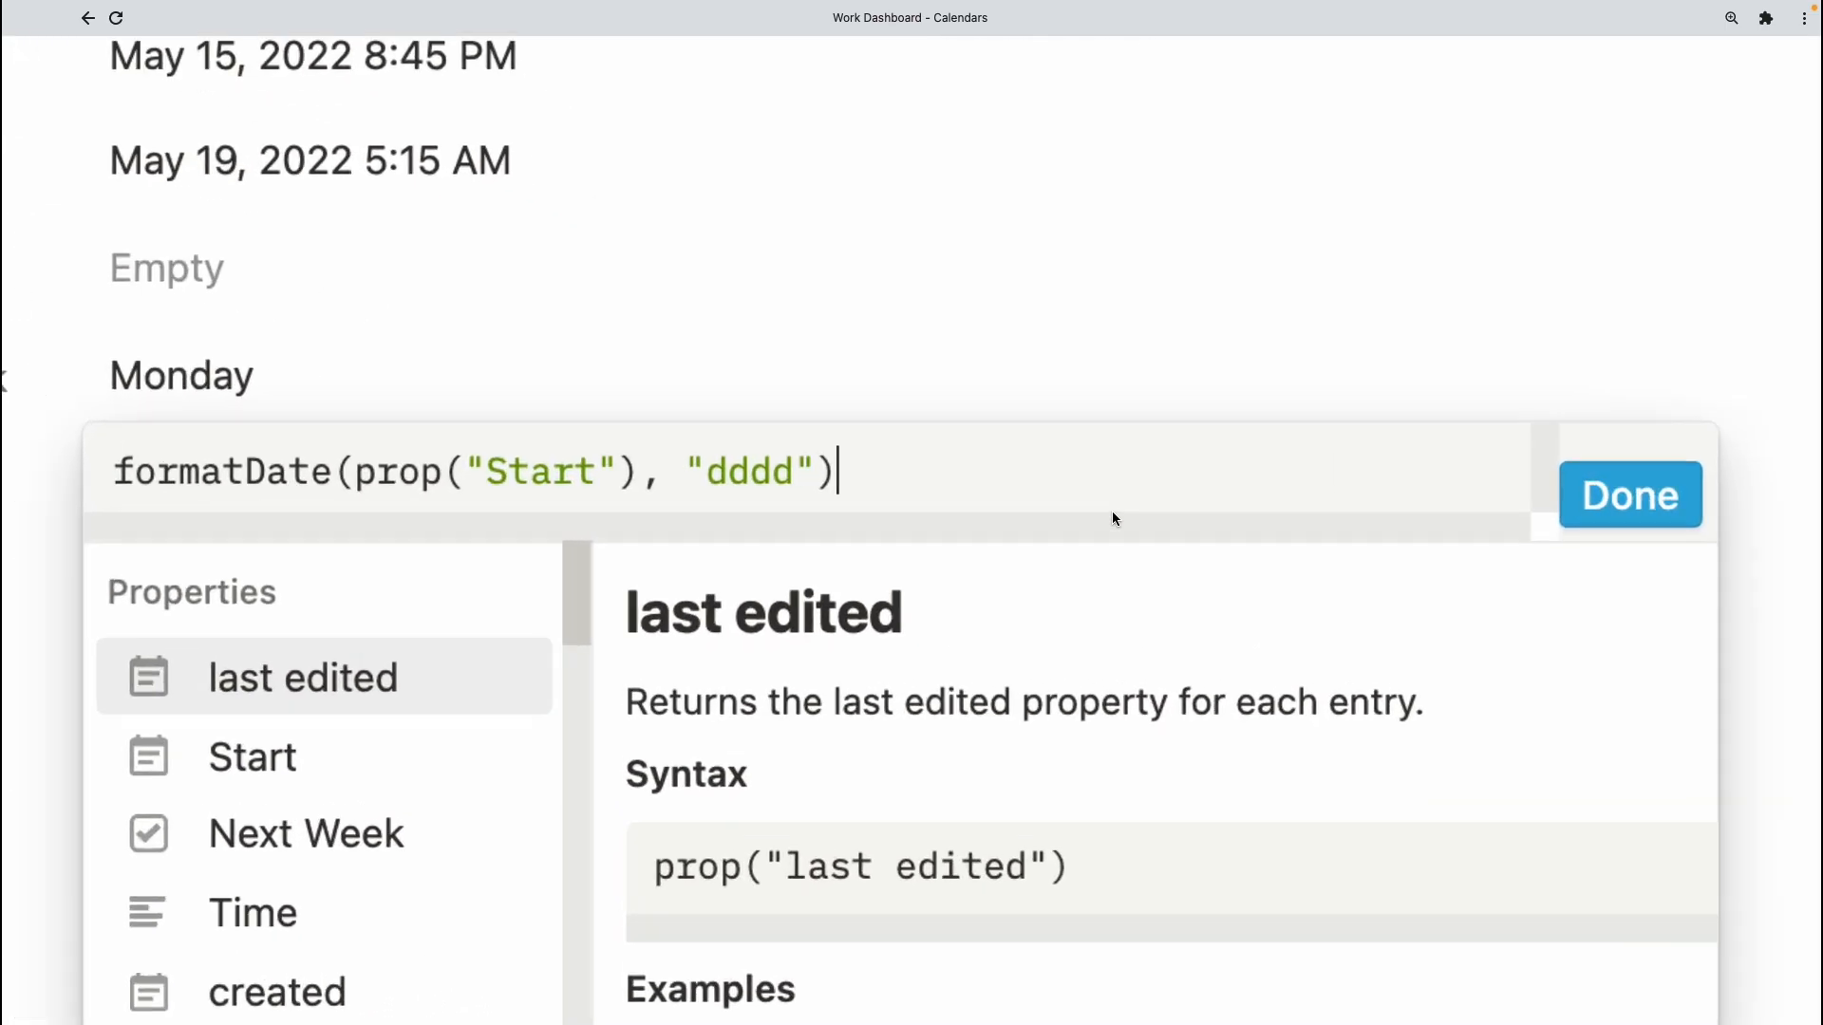
scroll(1171, 512, down, 1)
scroll(1170, 518, down, 1)
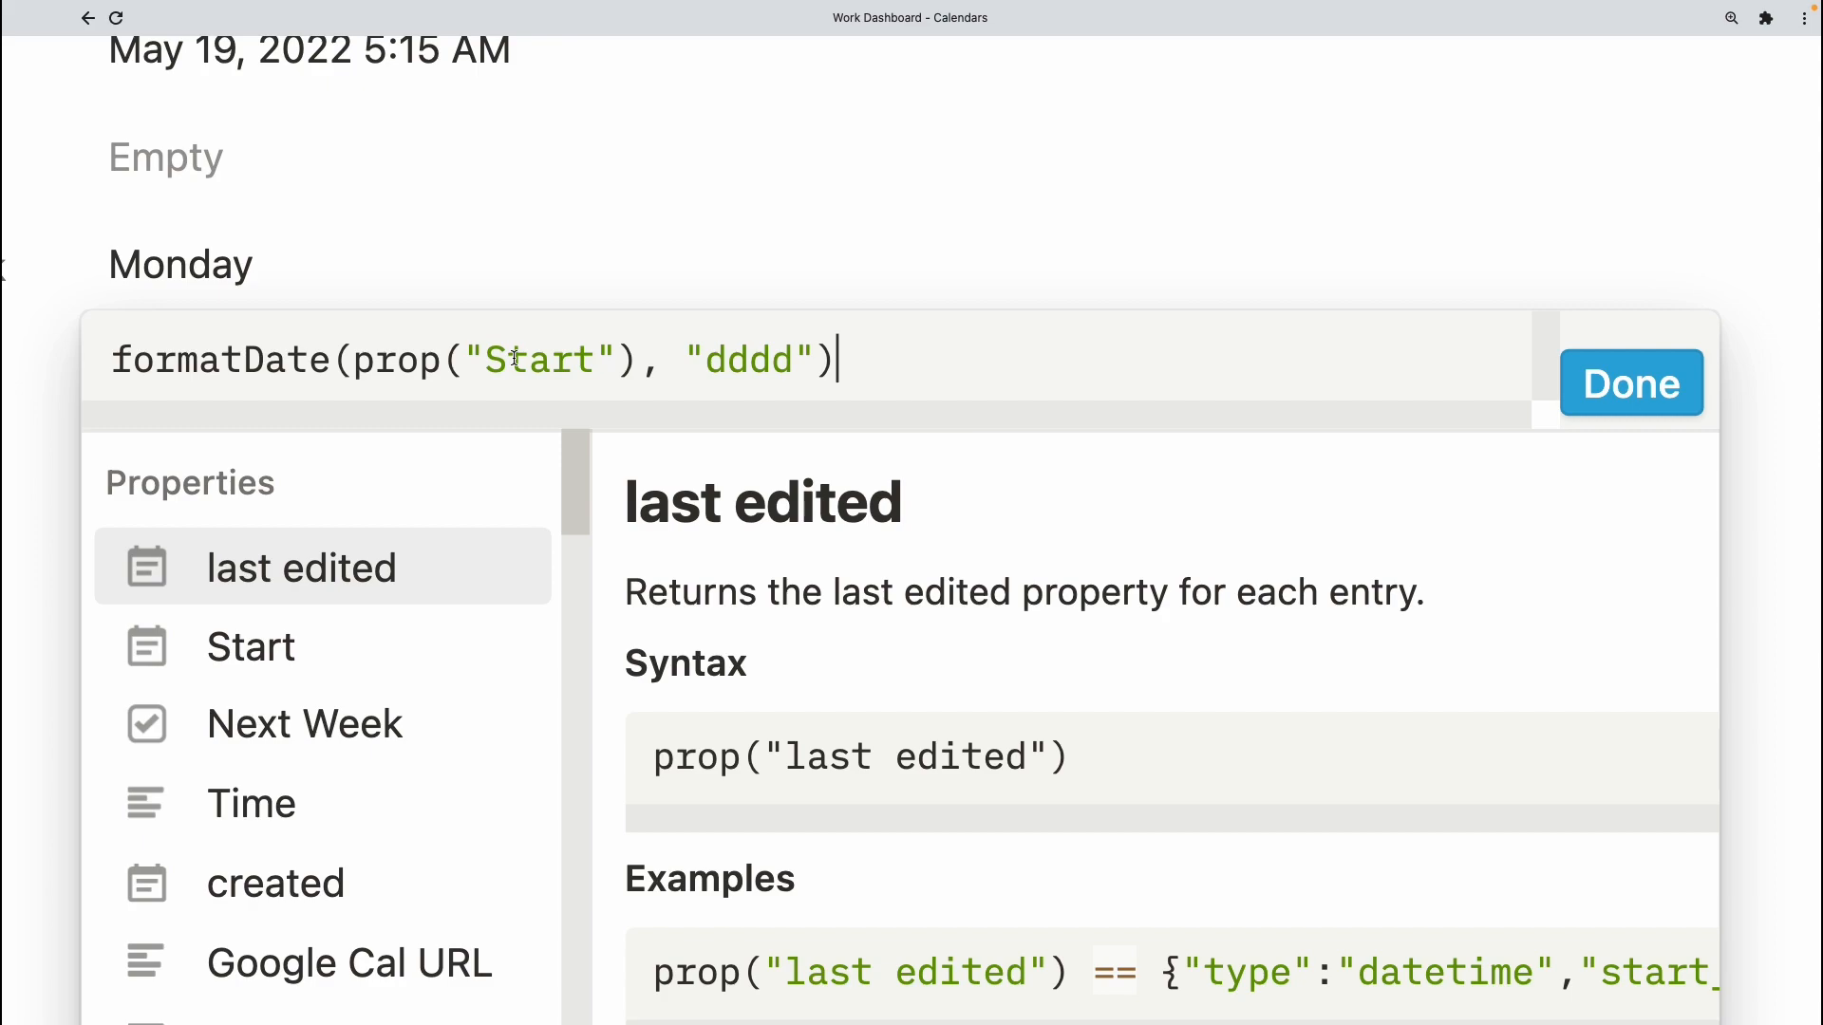
- Shorten the date format in the Day of the Week formula to "d" and check the resulting value
drag(708, 363, 803, 378)
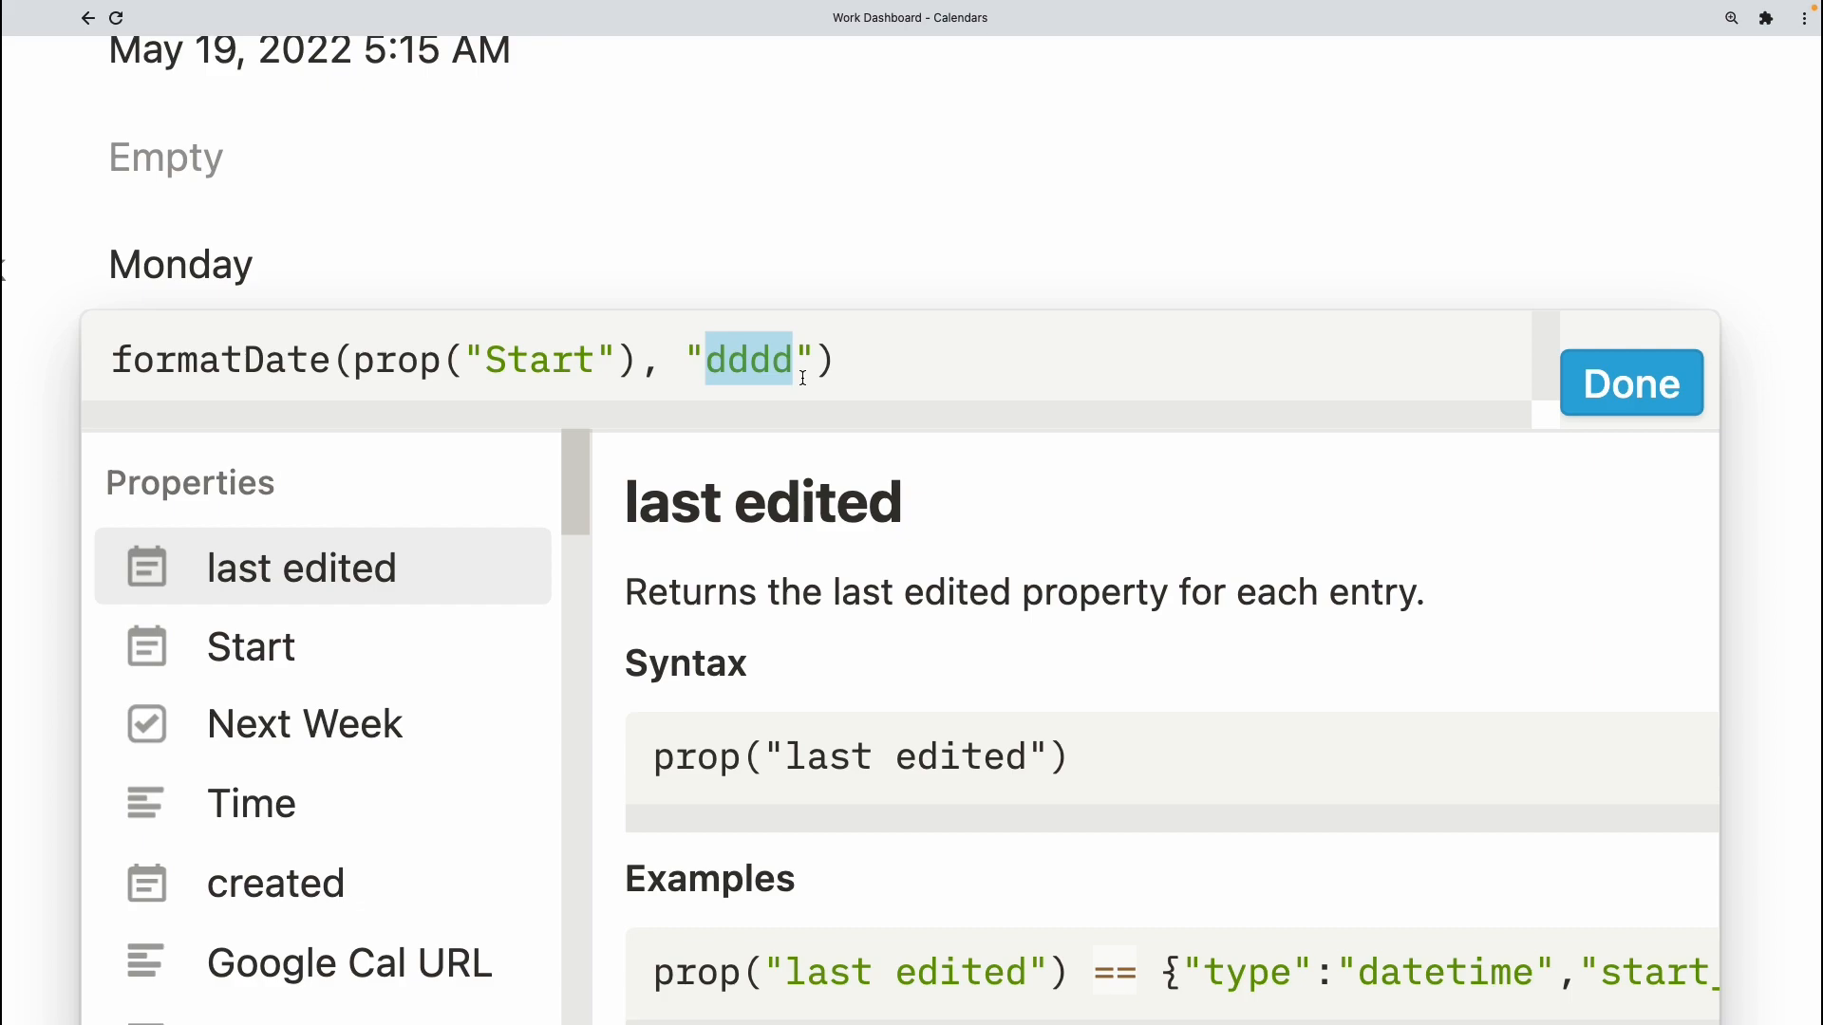
click(804, 378)
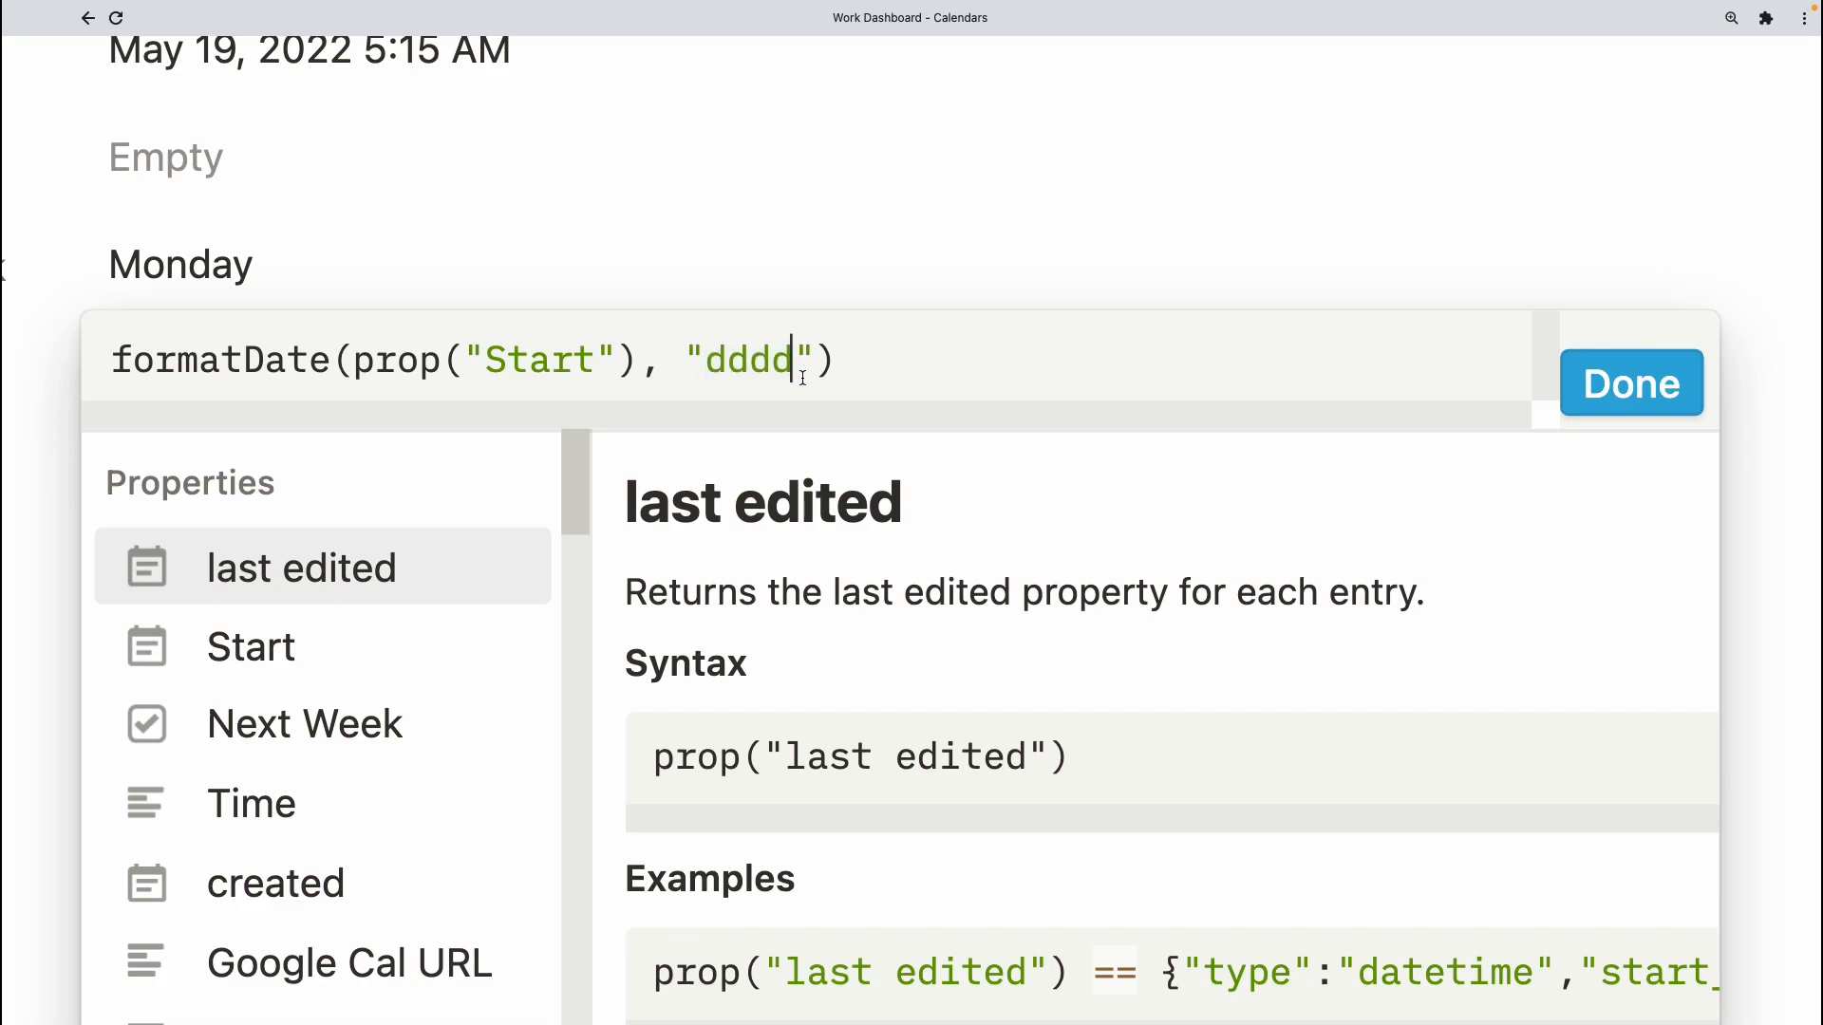
key(BackSpace)
key(BackSpace)
key(BackSpace)
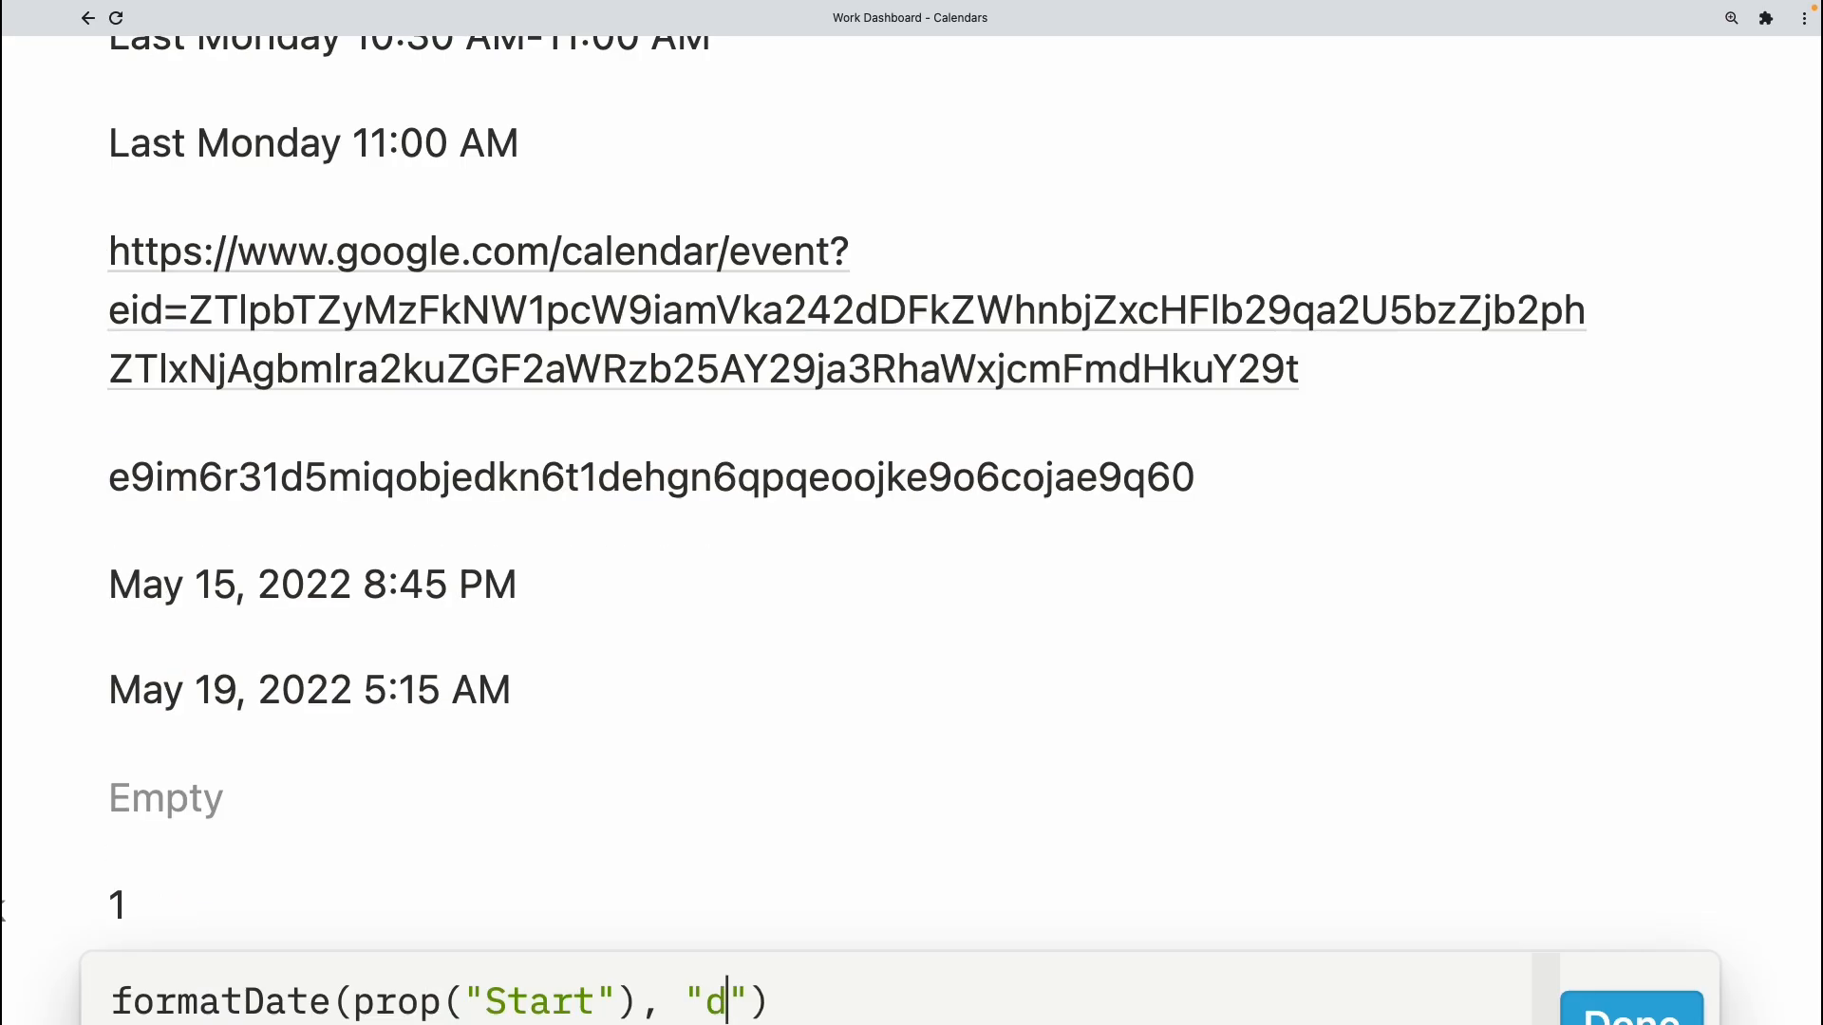
scroll(894, 426, down, 6)
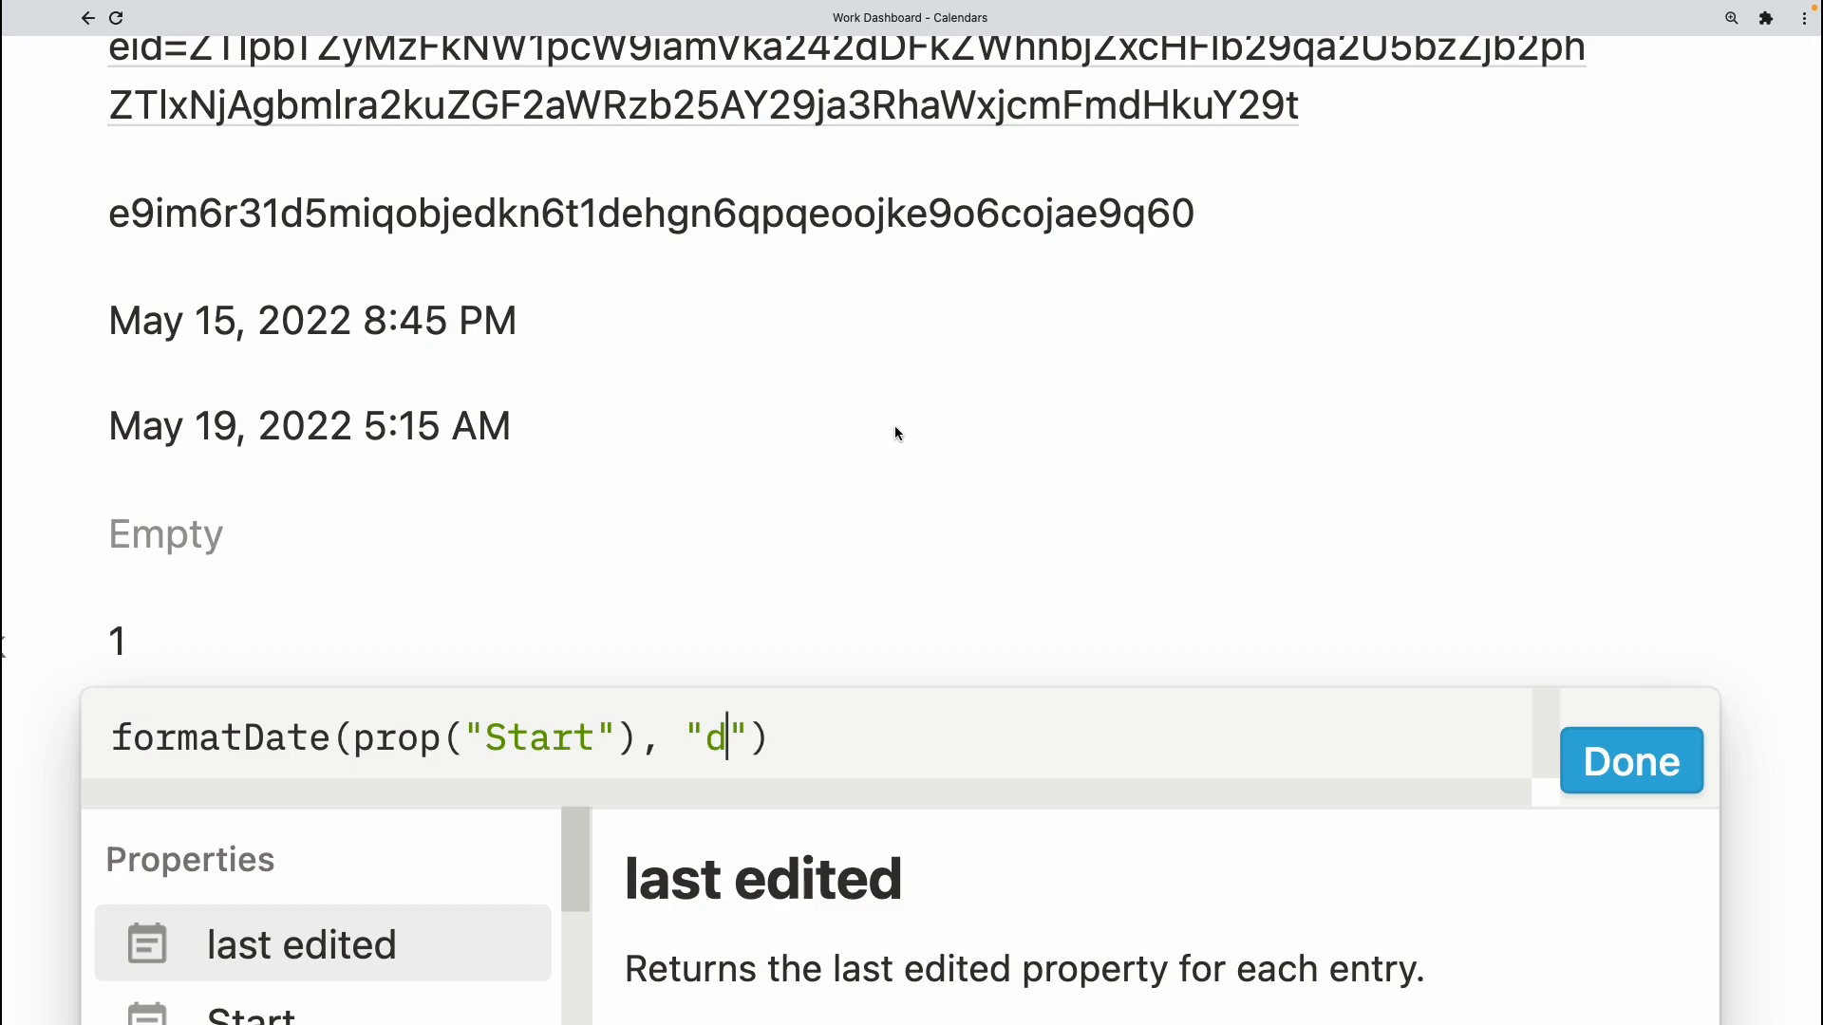
scroll(899, 434, down, 2)
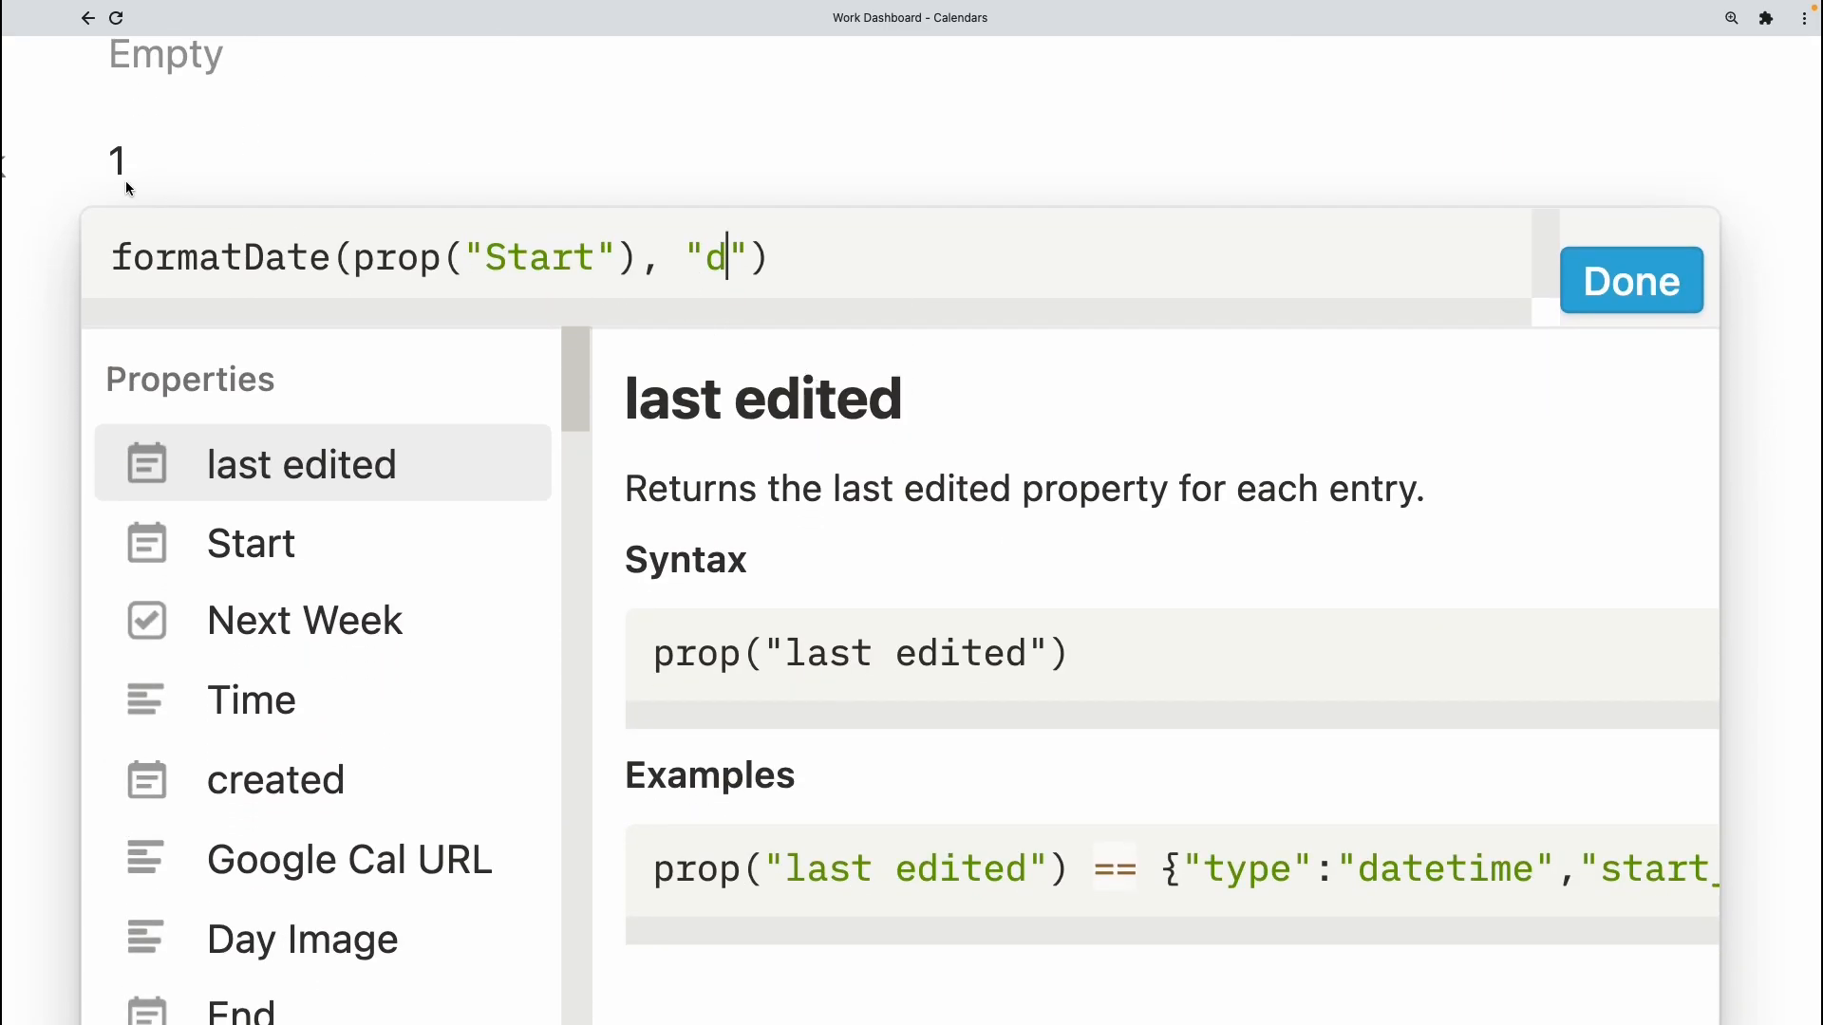
scroll(719, 272, up, 1)
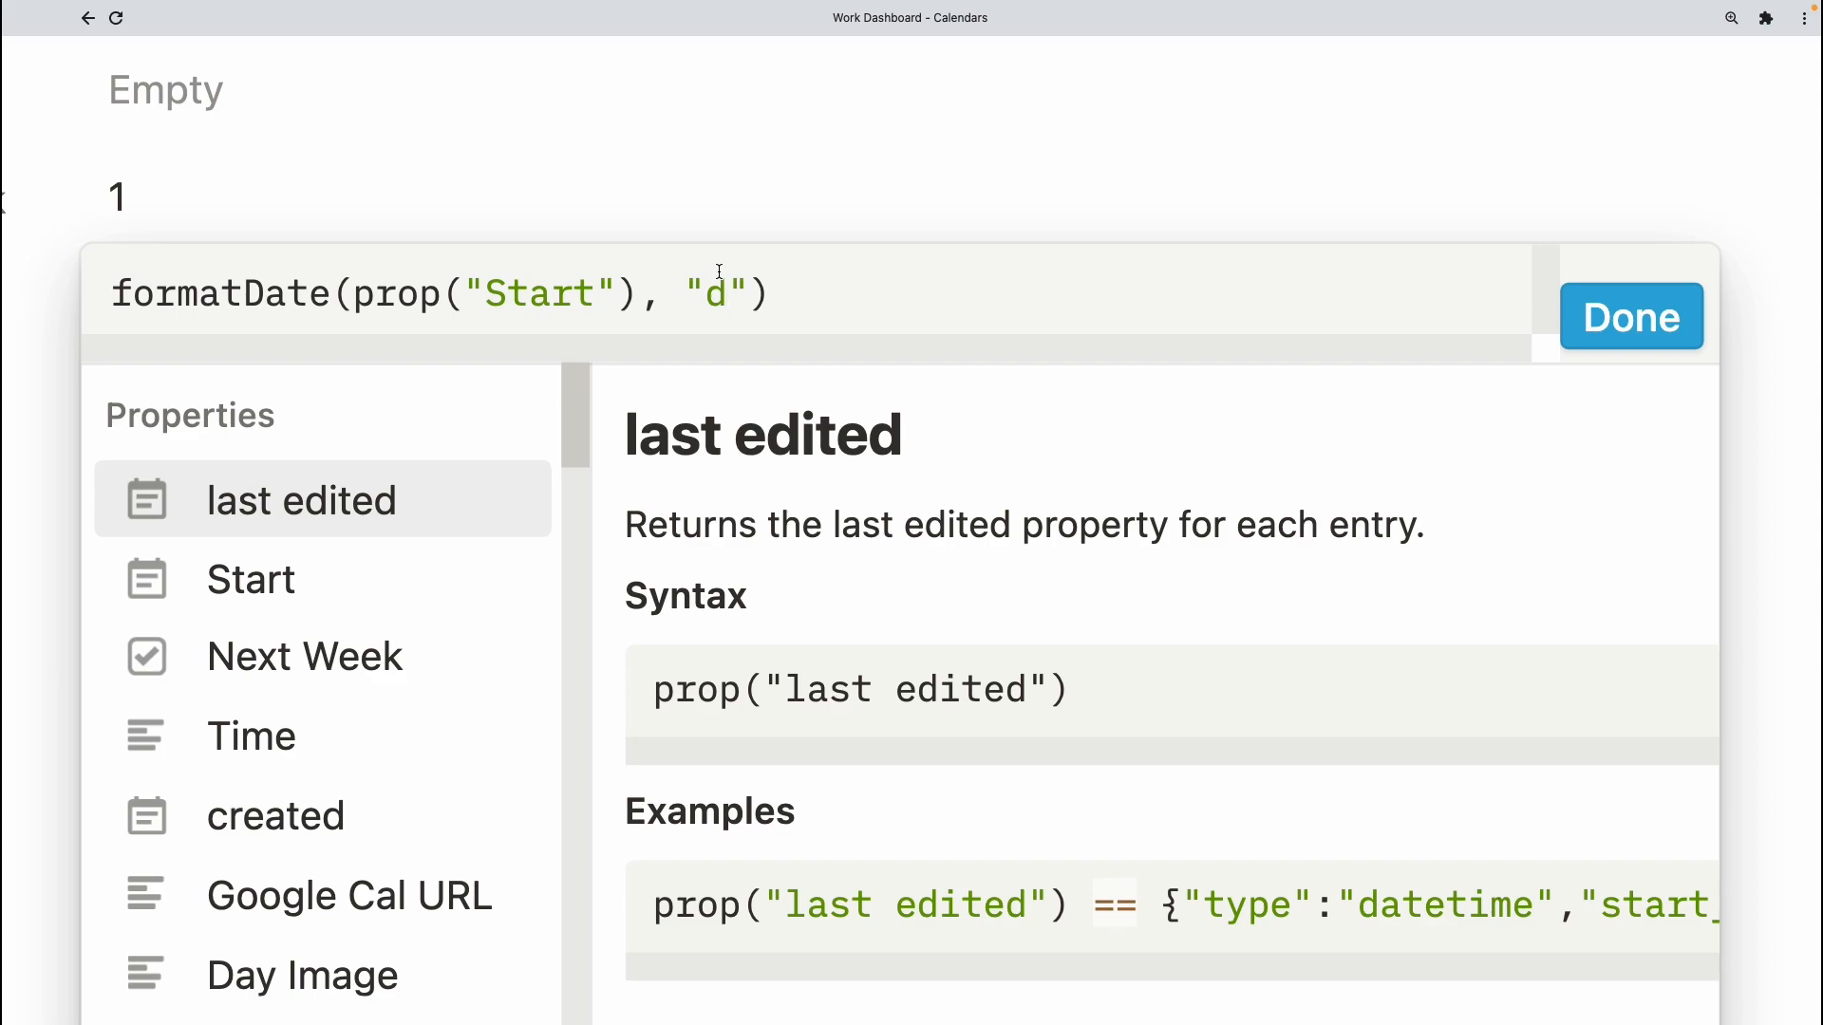
- Change the formula's date format to "ddd" and extend it to "dddd"
key(BackSpace)
text(ddd)
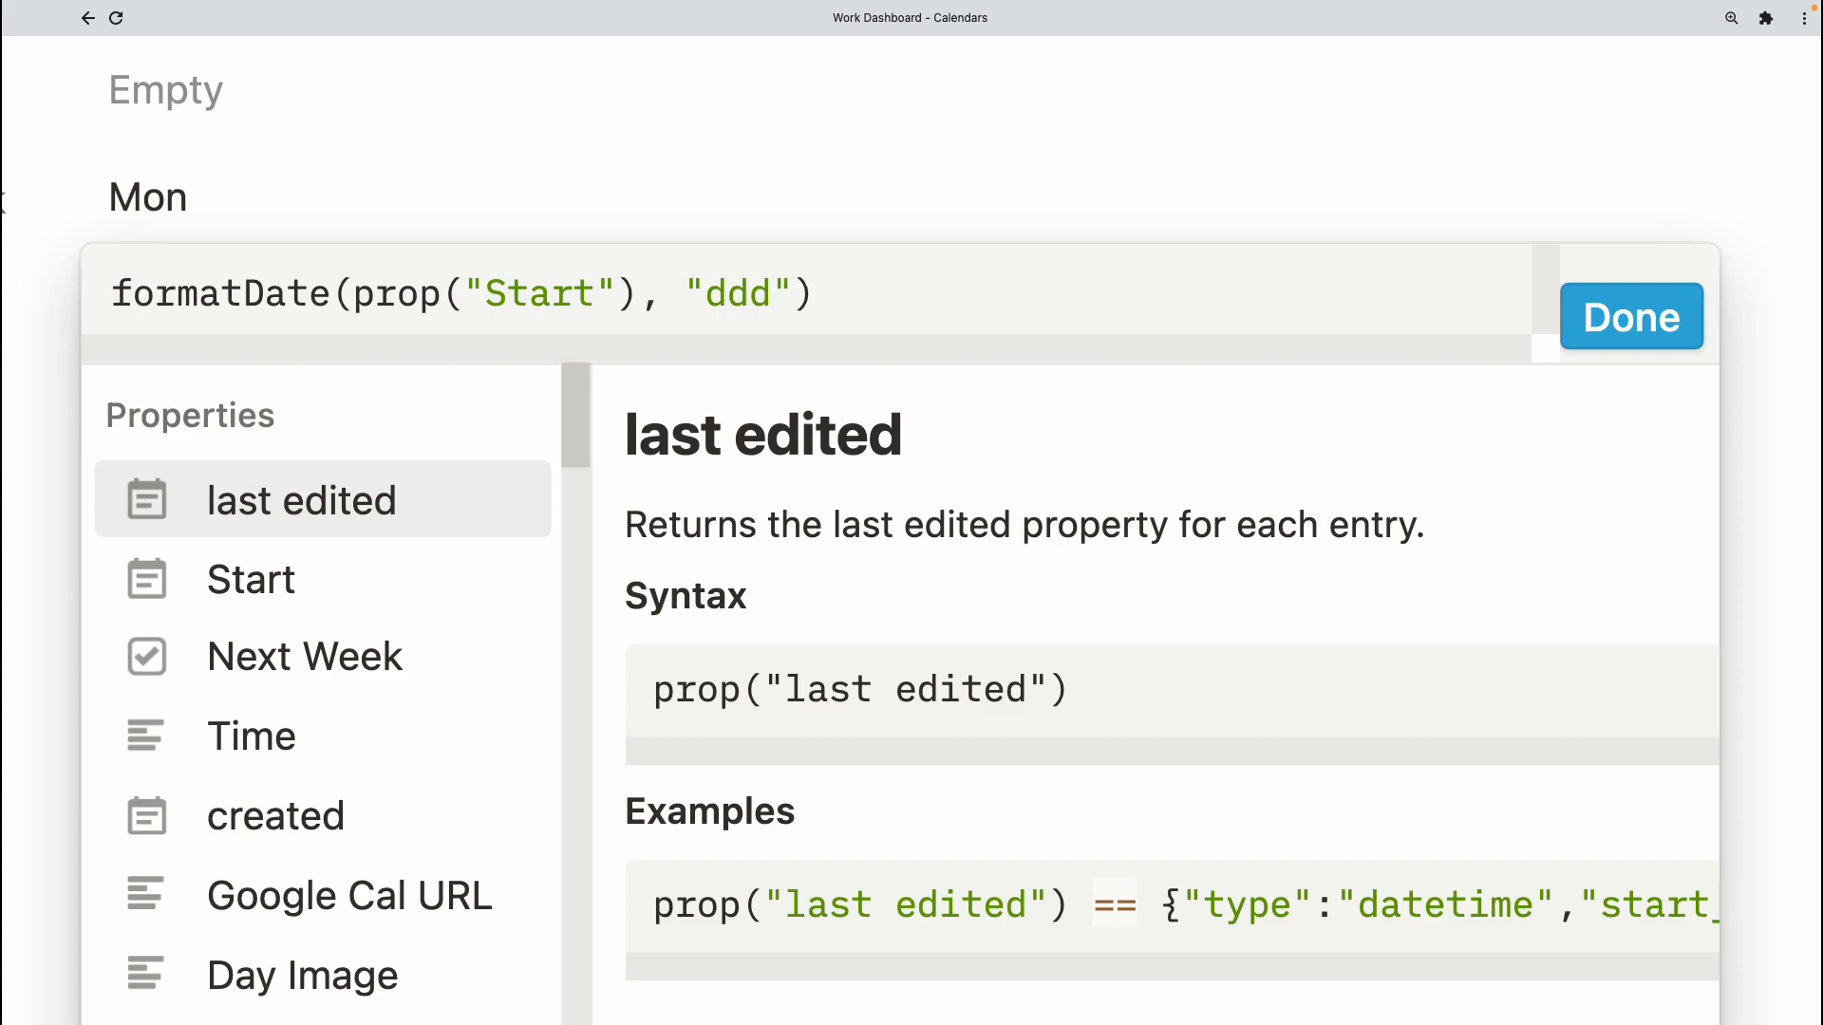
text(d)
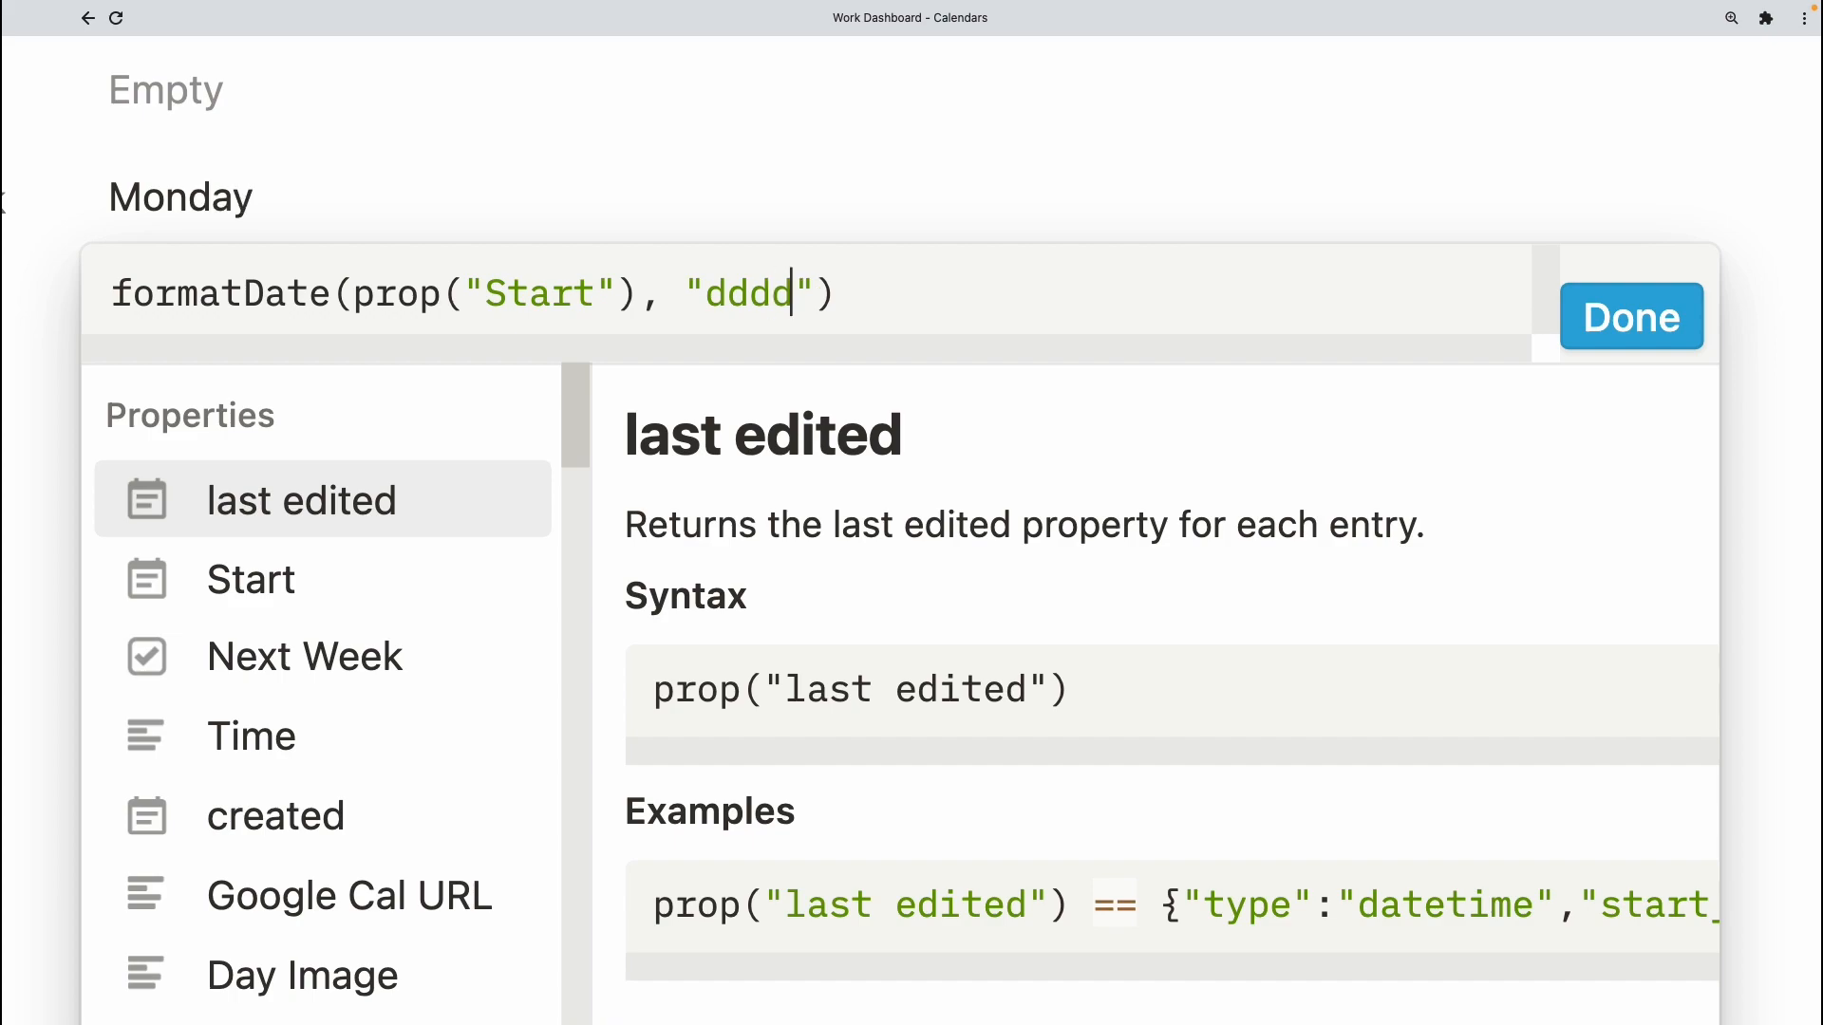
- Apply the Day of the Week formula with the "dddd" date format and close the Pay Life Insurance due Monday event
key(Return)
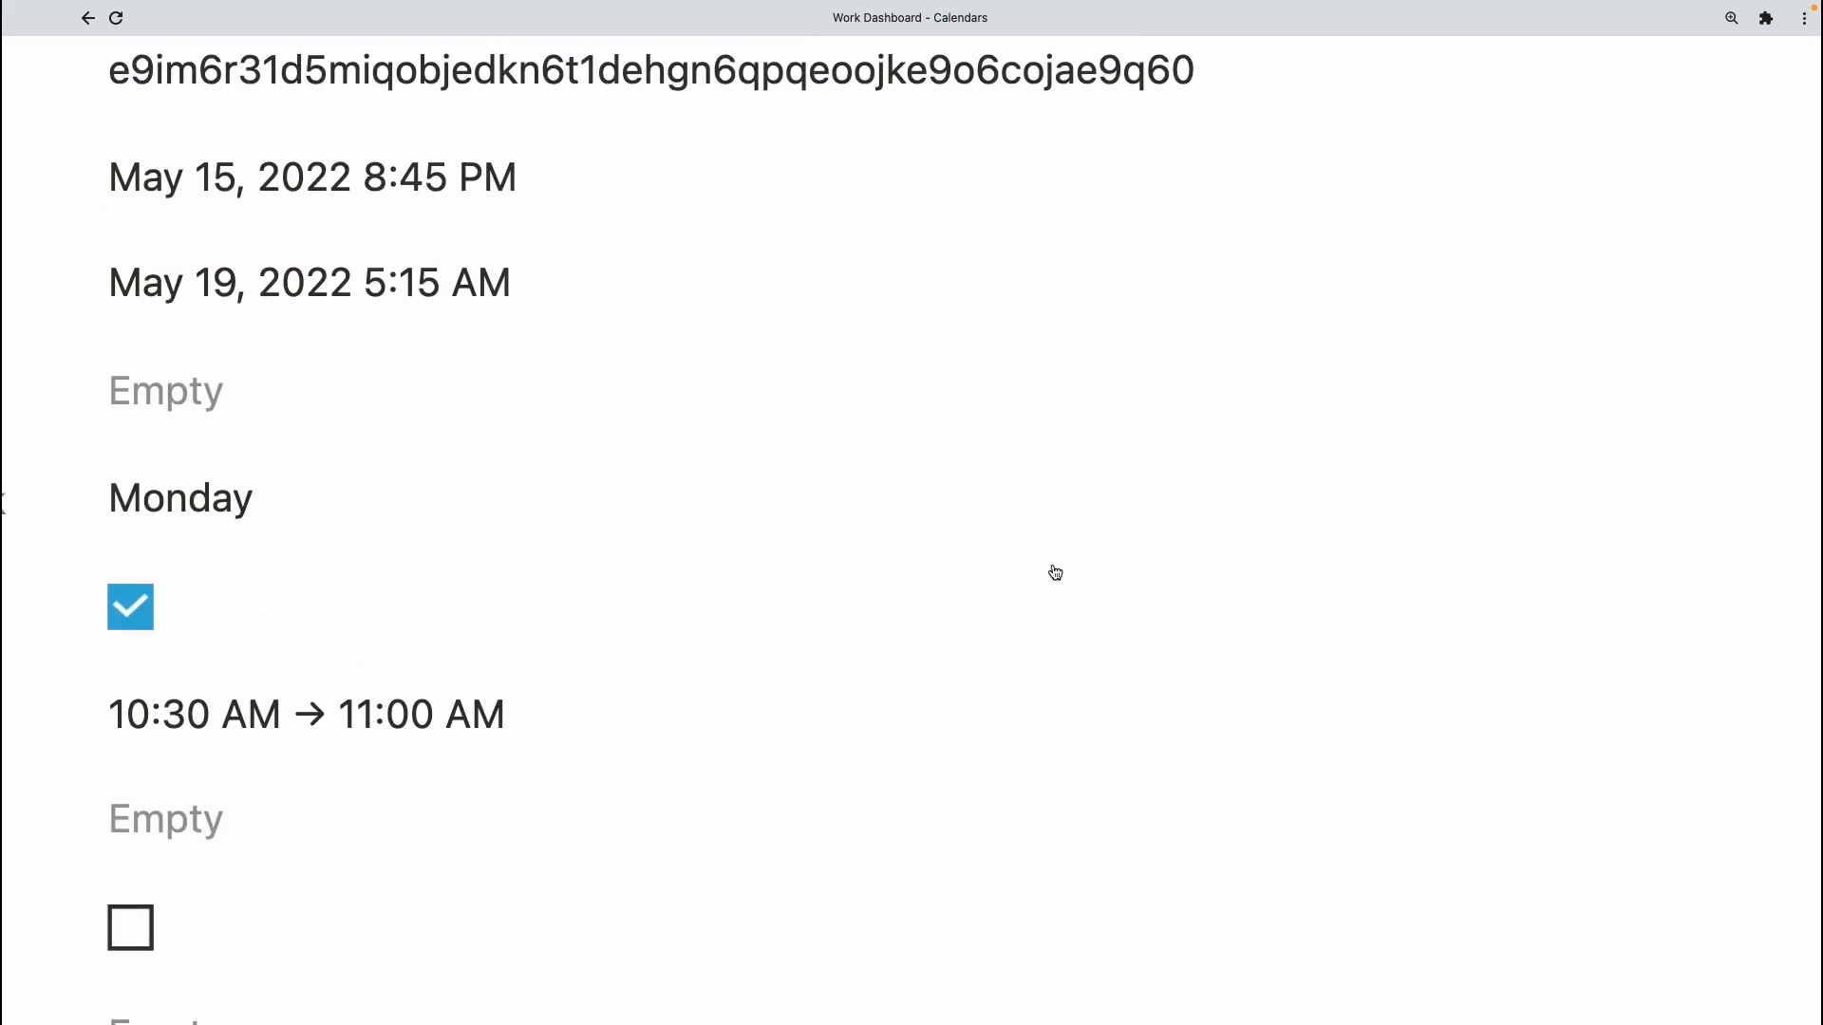
scroll(1055, 574, down, 5)
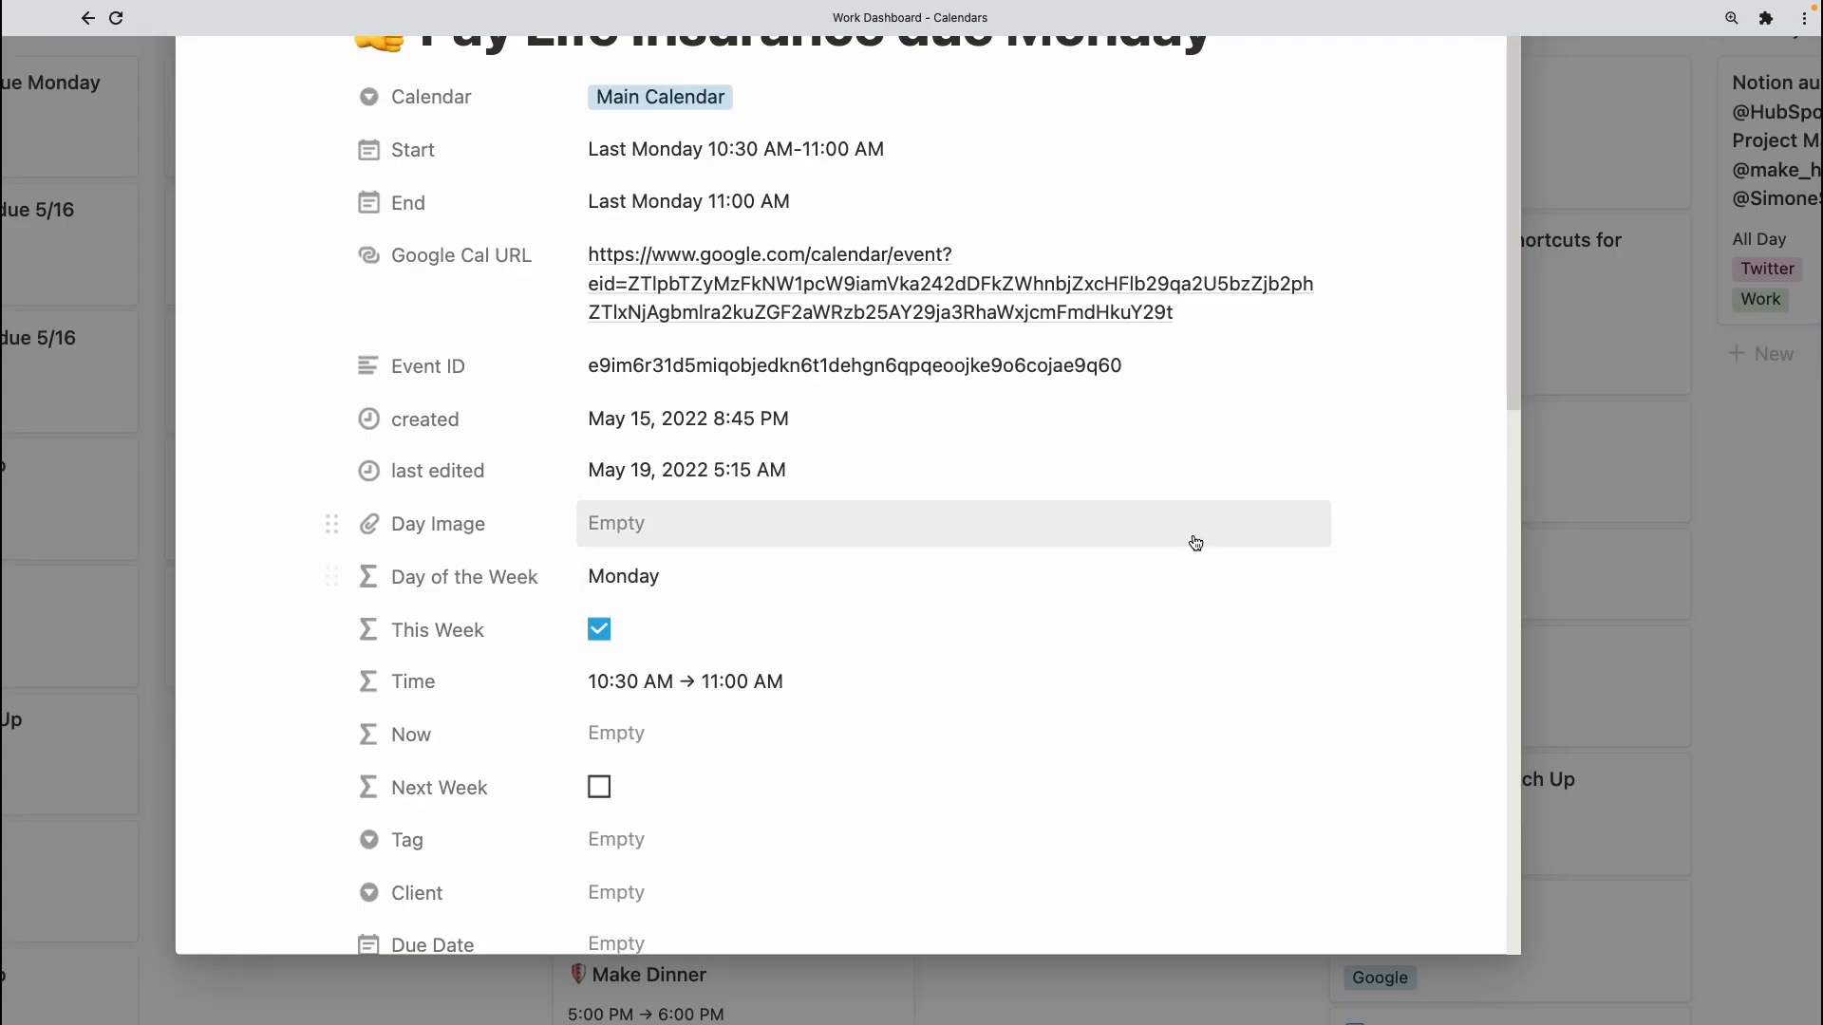
scroll(1306, 530, down, 3)
click(1605, 157)
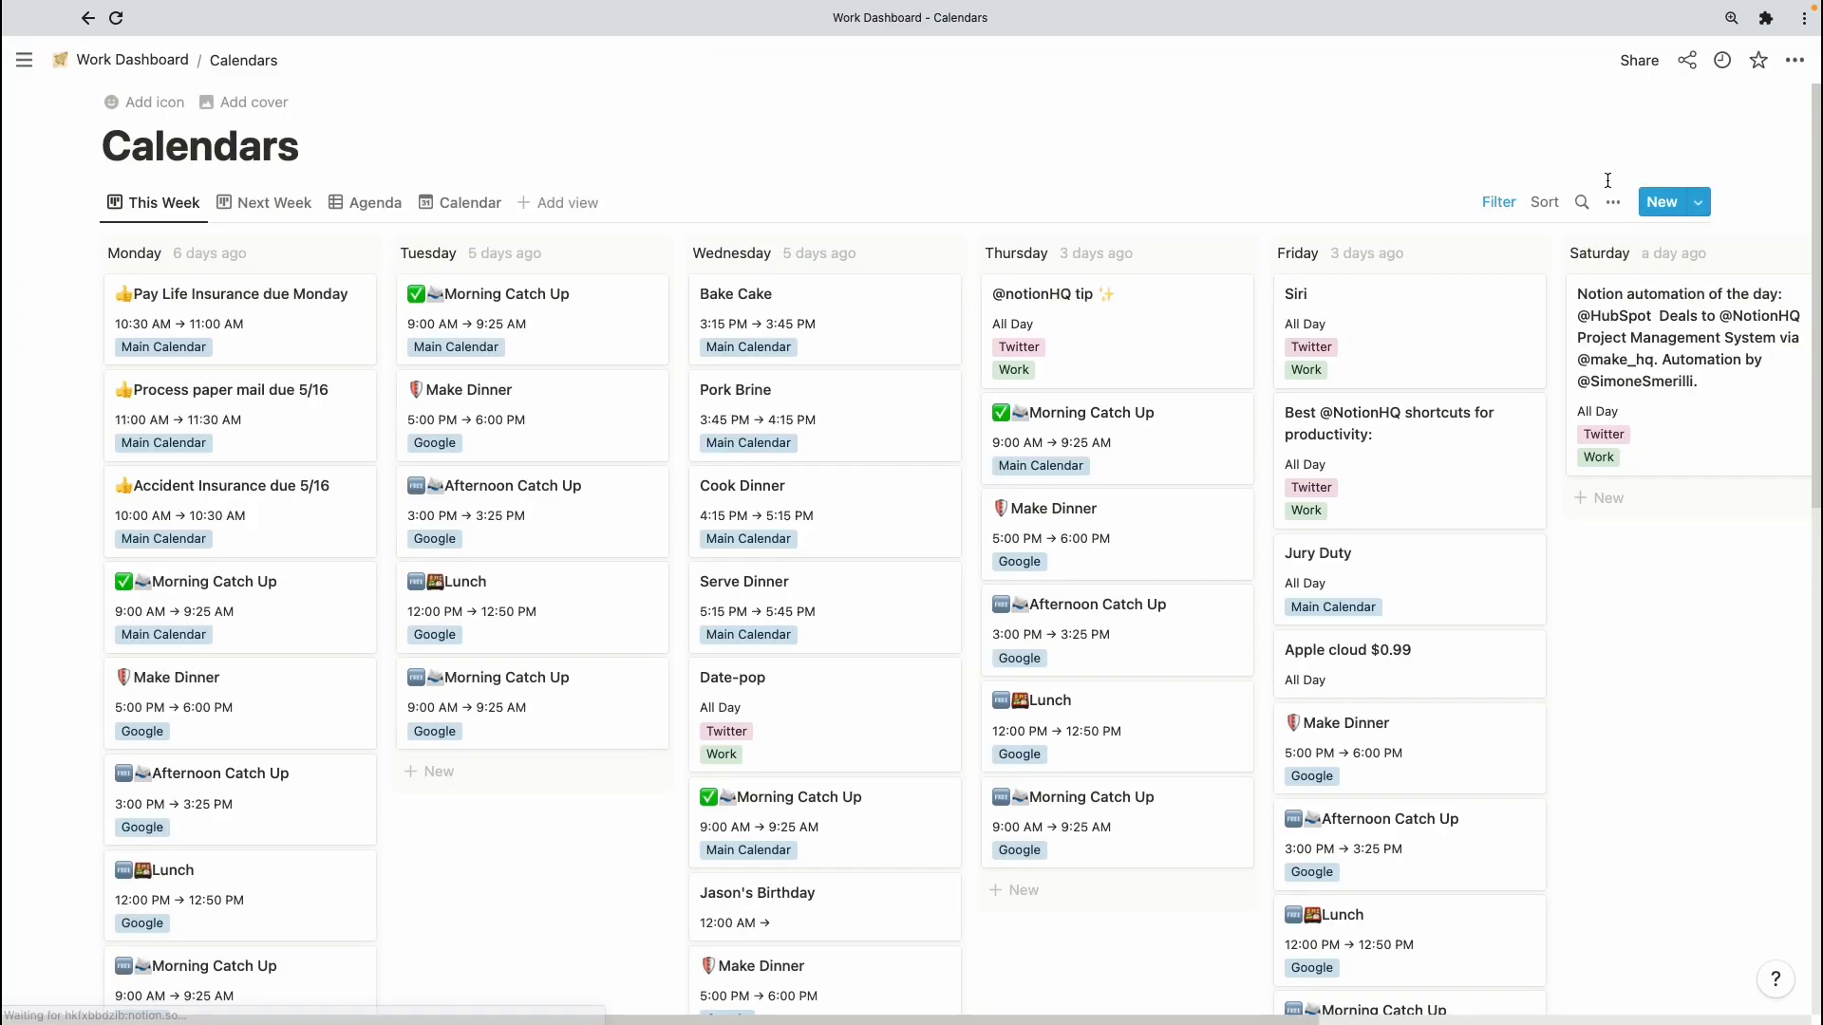
- Examine the This Week board's grouping by Day of the Week, including its sort options, and look across the weekday columns
click(1611, 215)
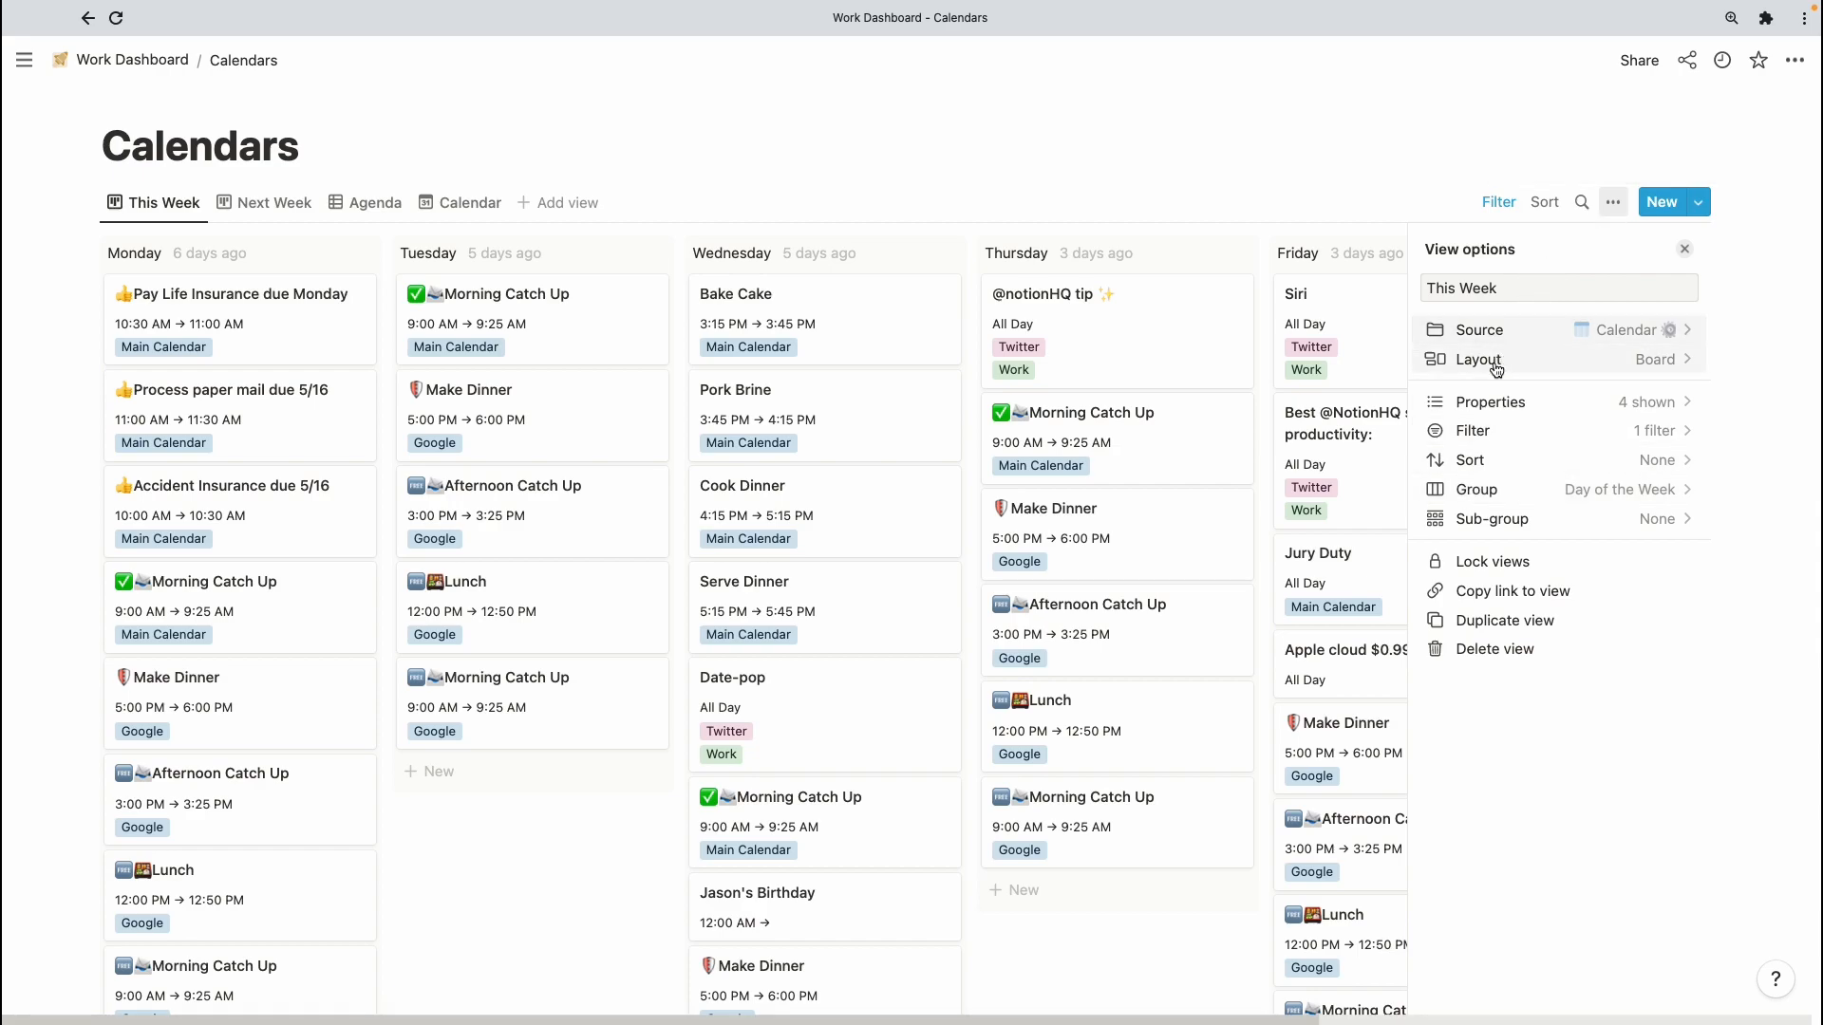
click(1579, 493)
click(1620, 287)
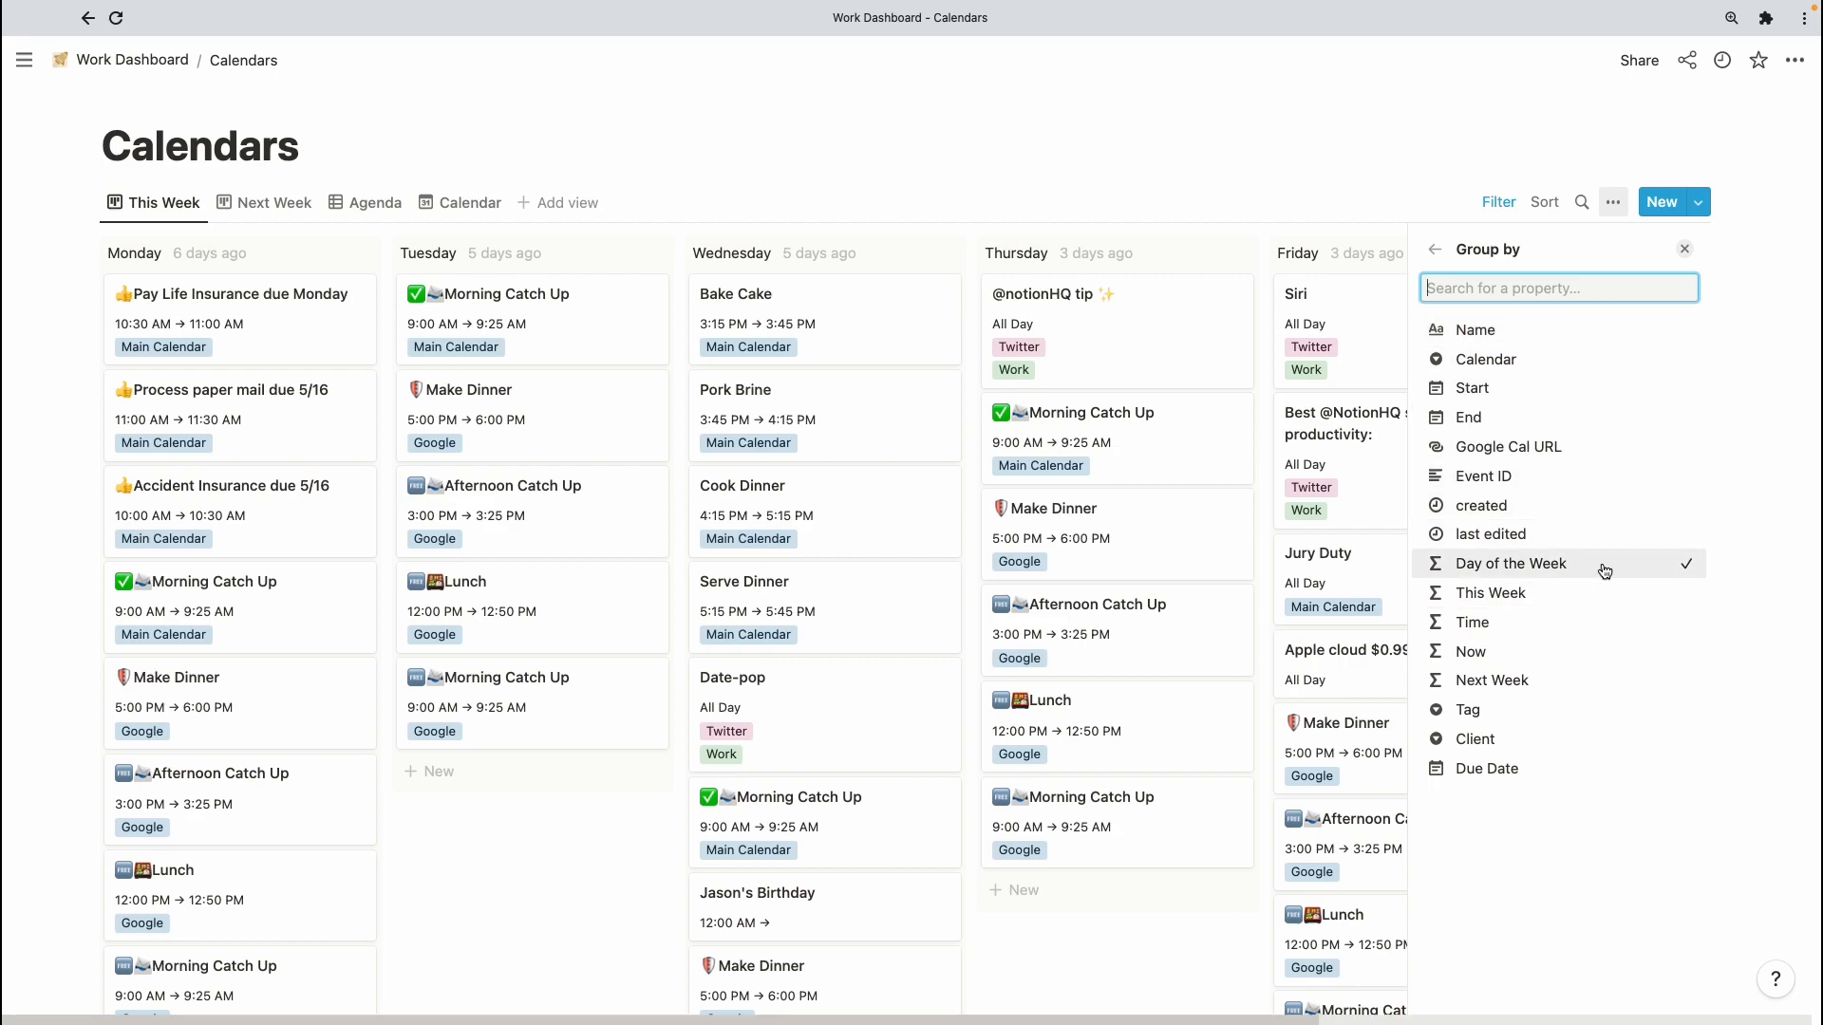
click(1432, 251)
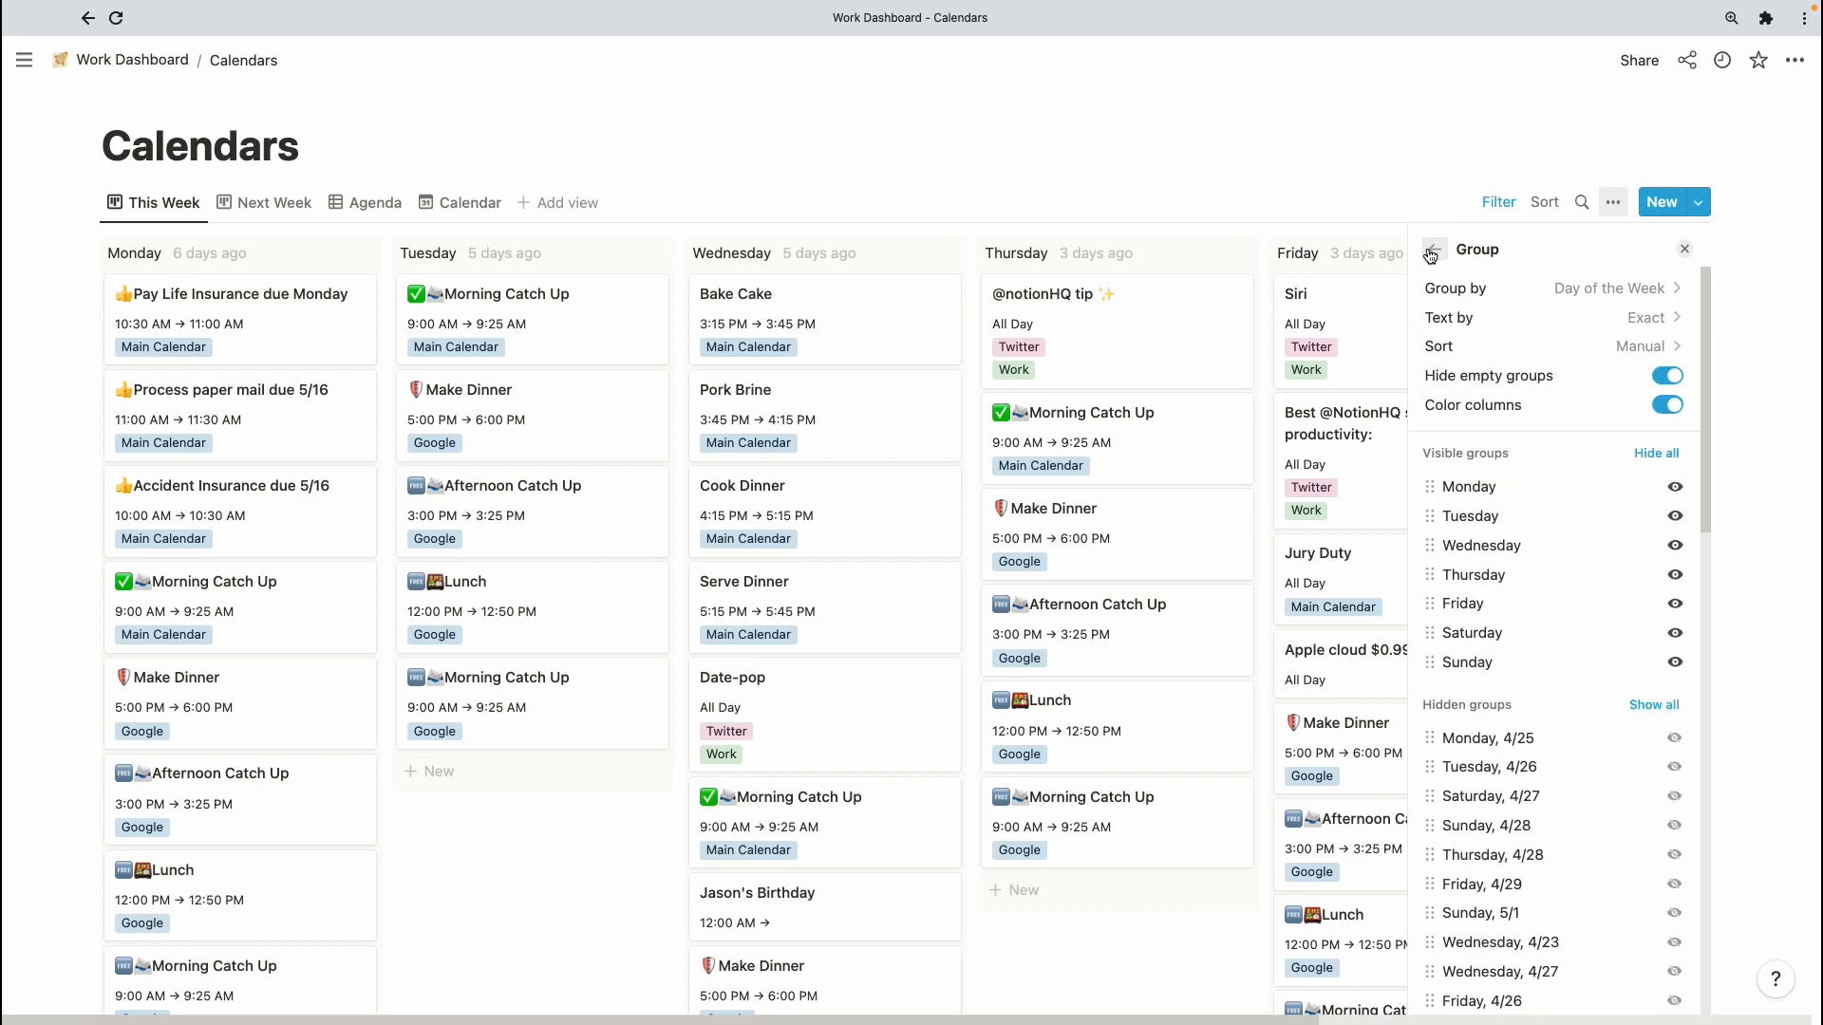
click(1610, 347)
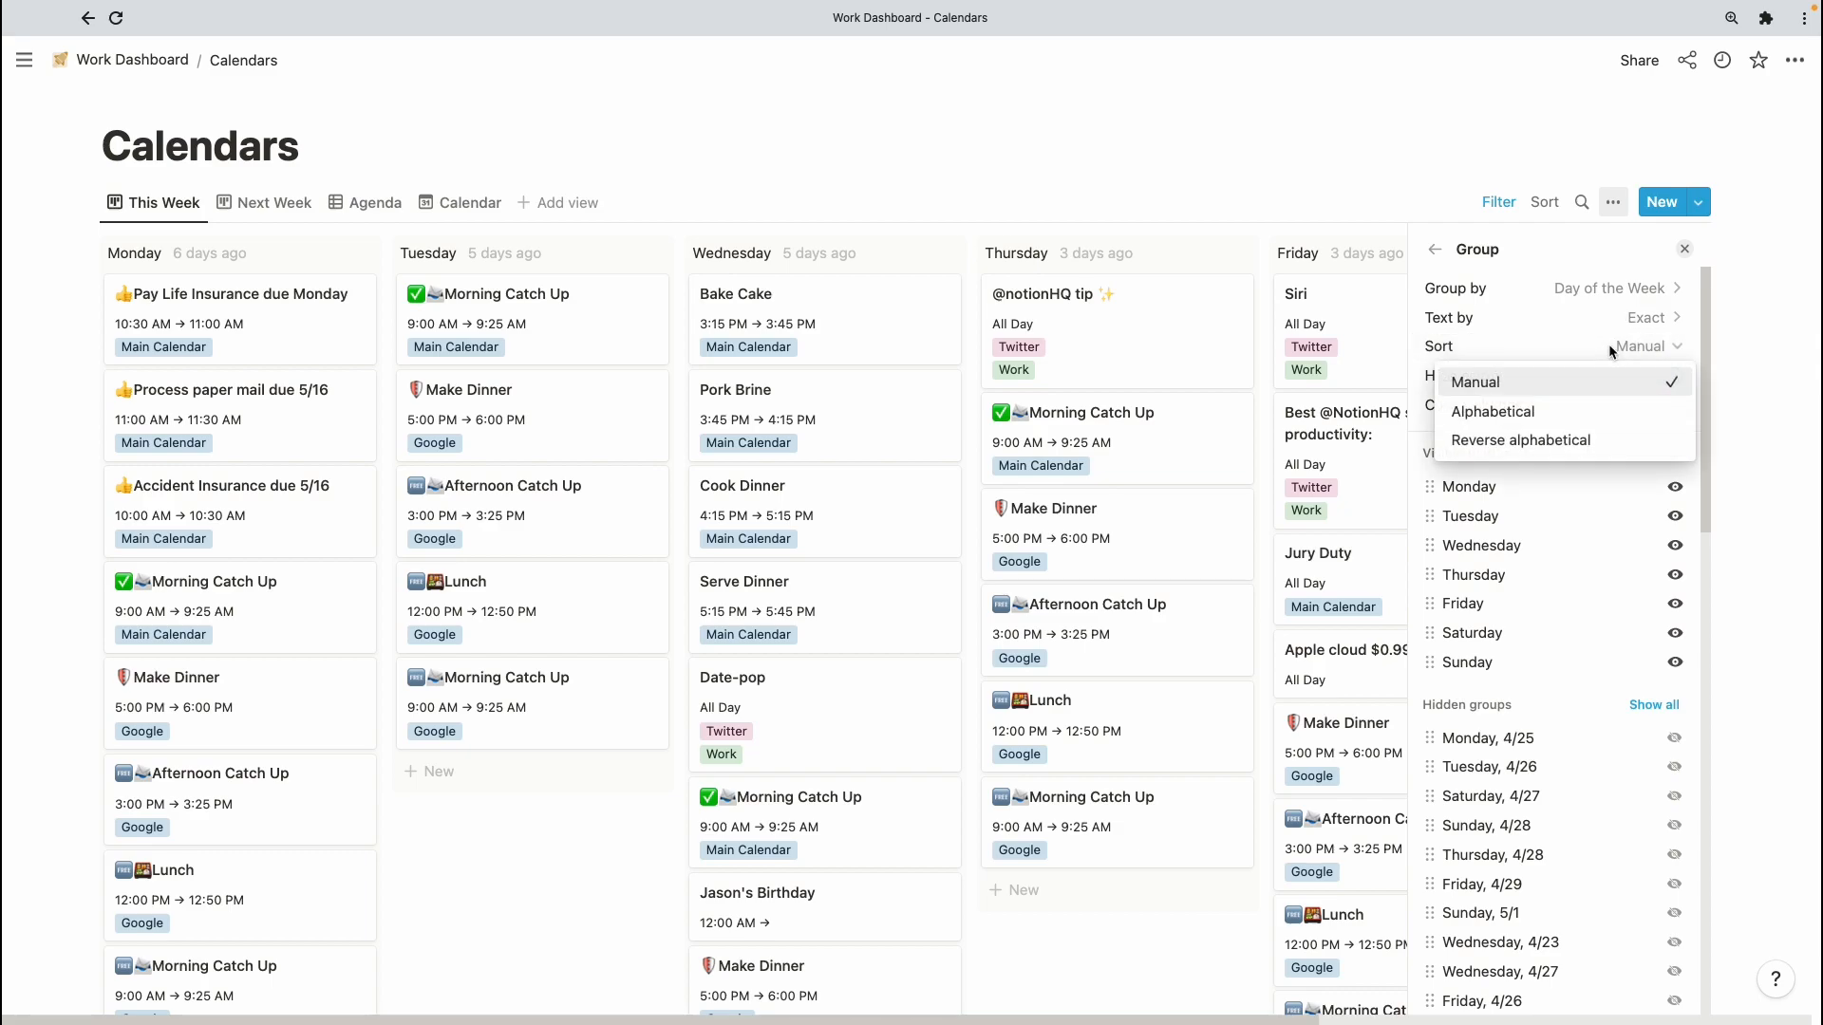
click(1528, 493)
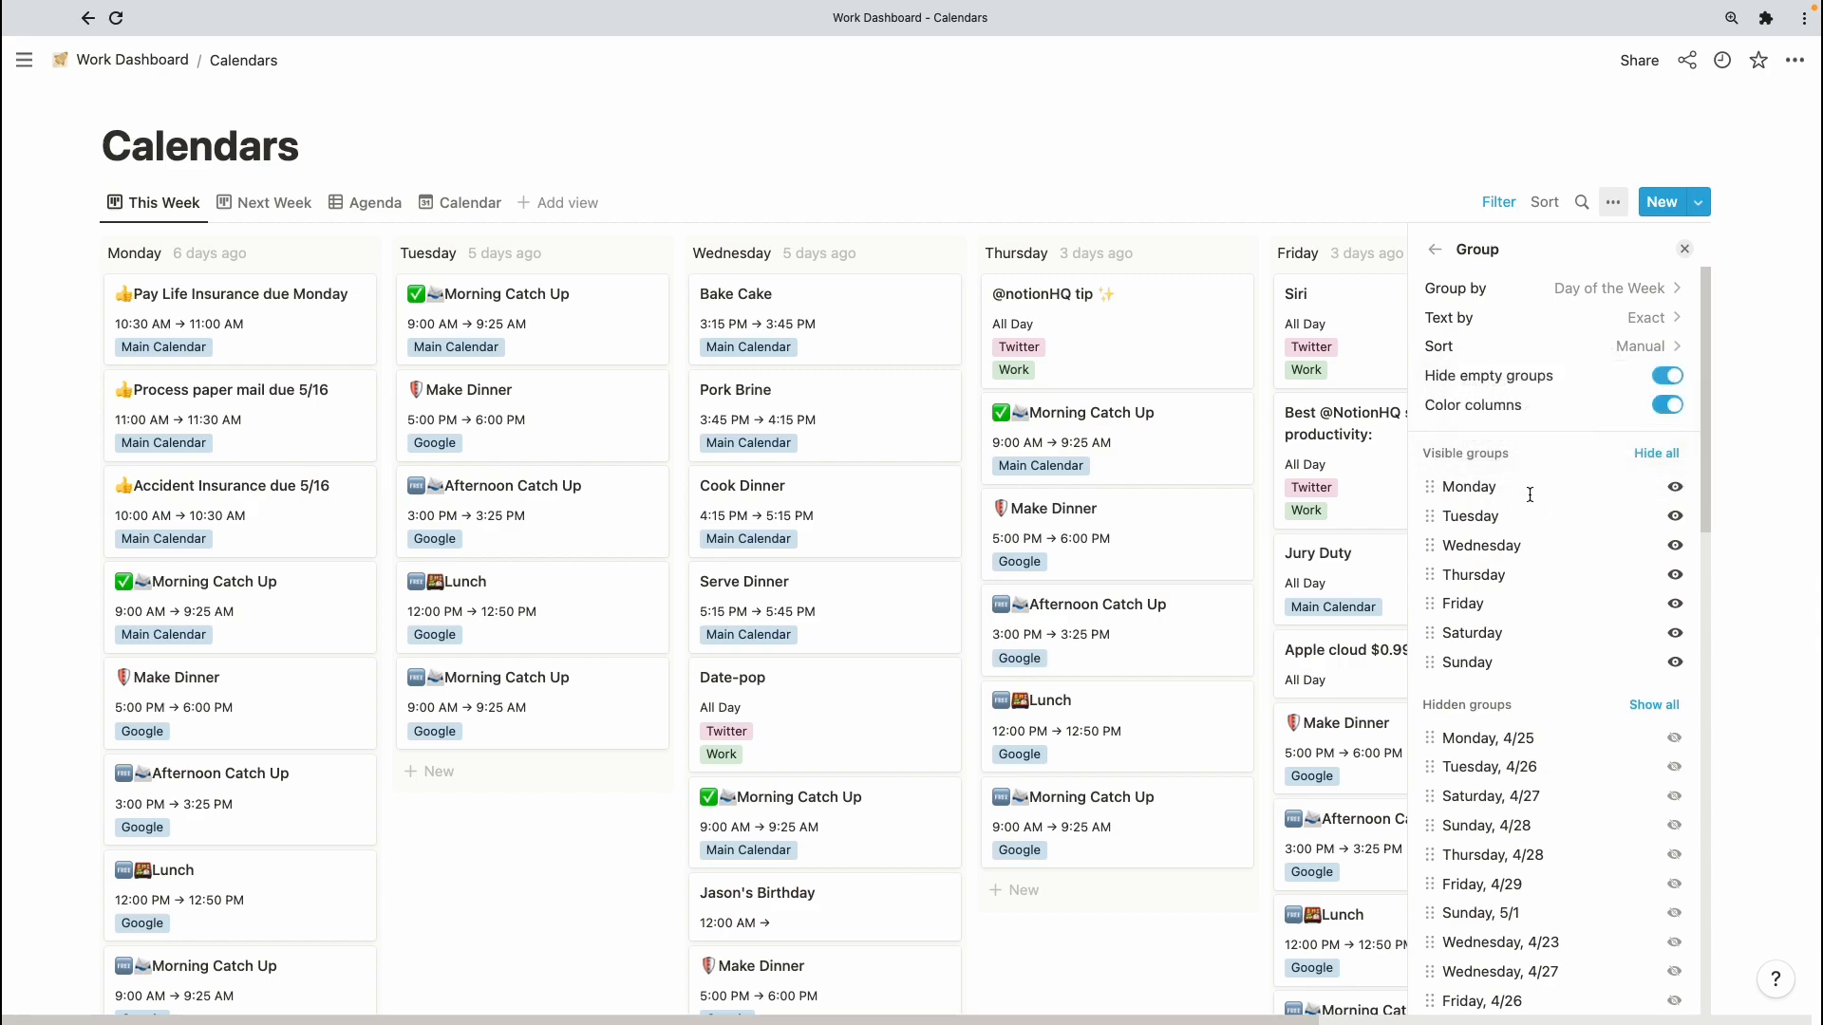
key(Escape)
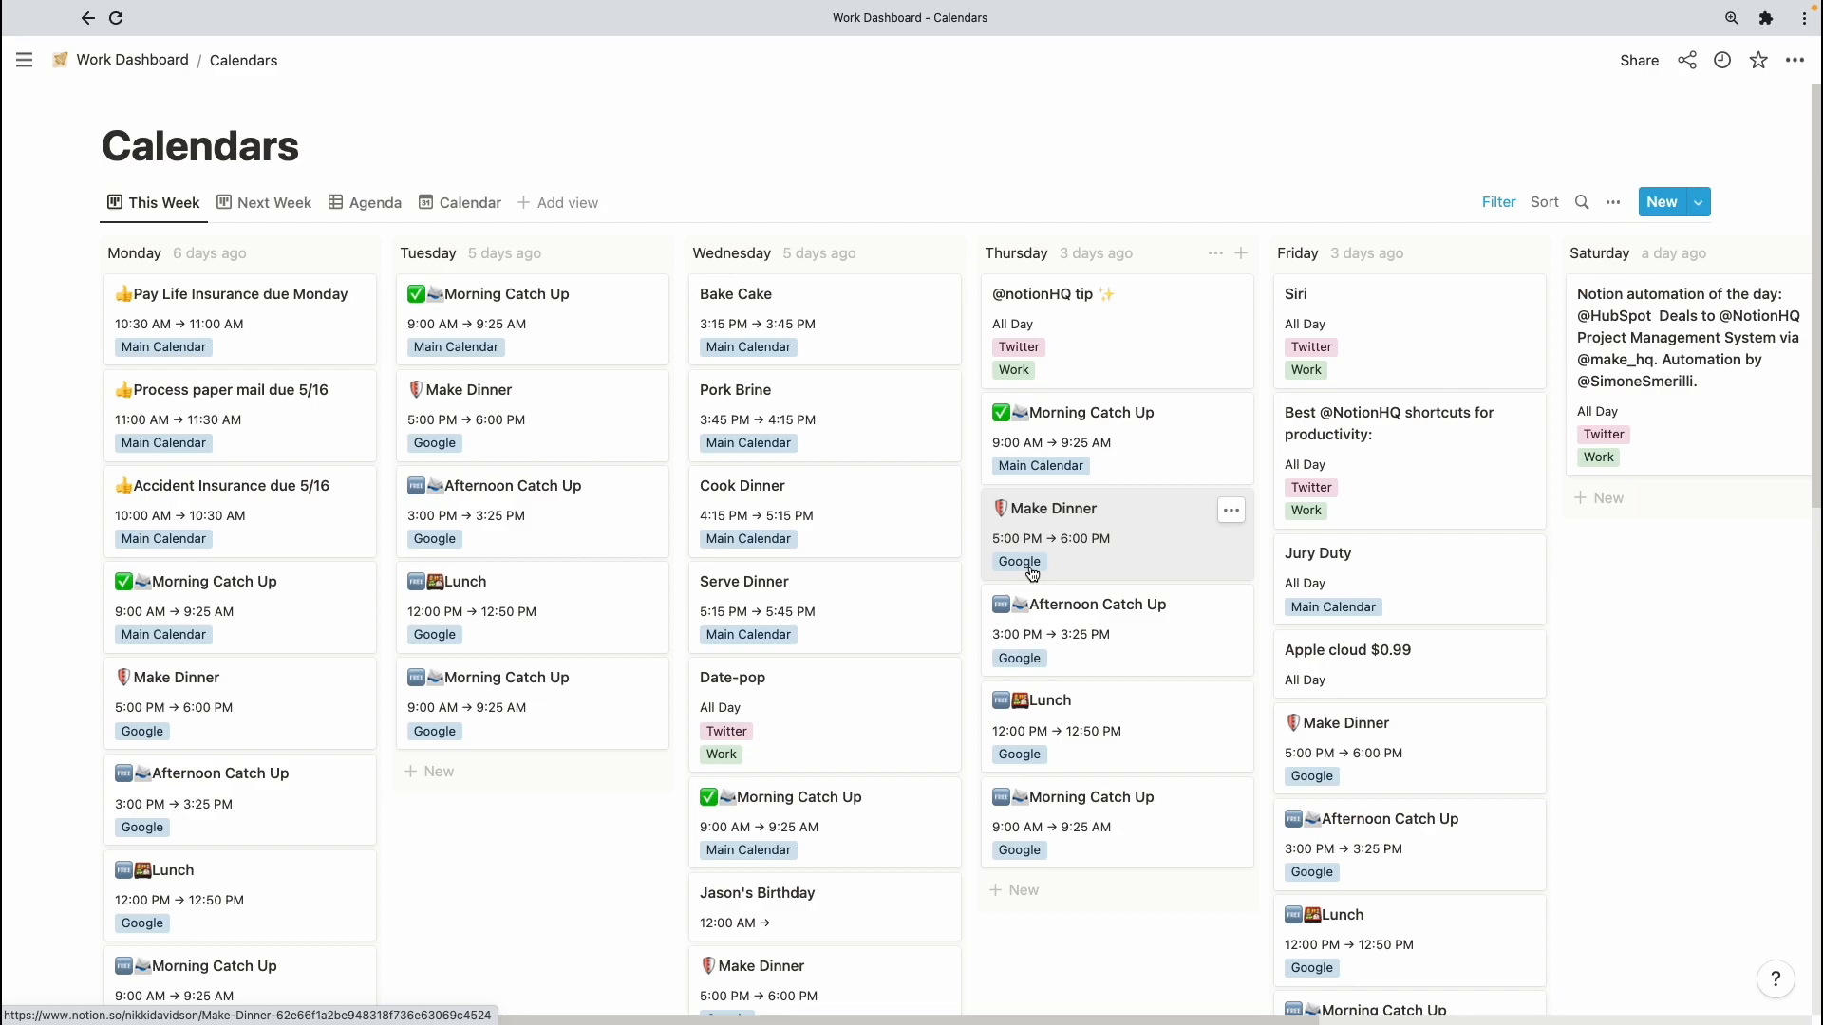
scroll(1032, 574, right, 10)
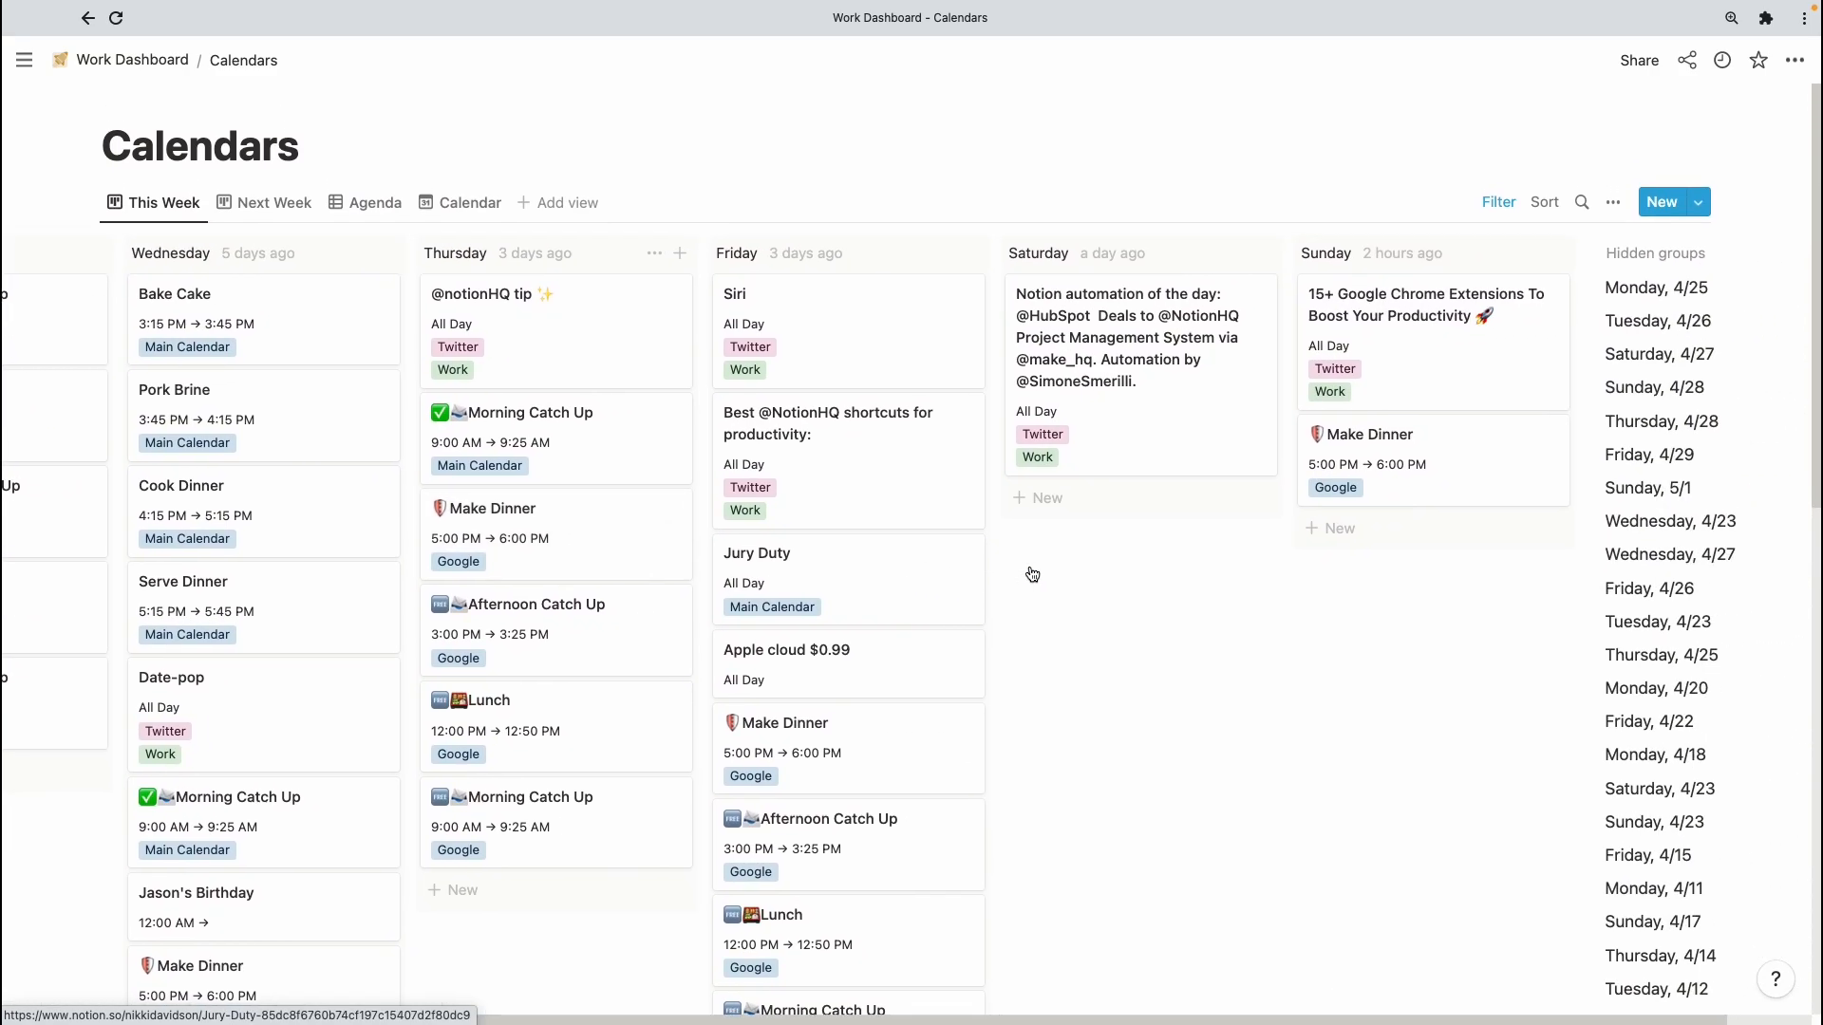
scroll(1032, 574, left, 10)
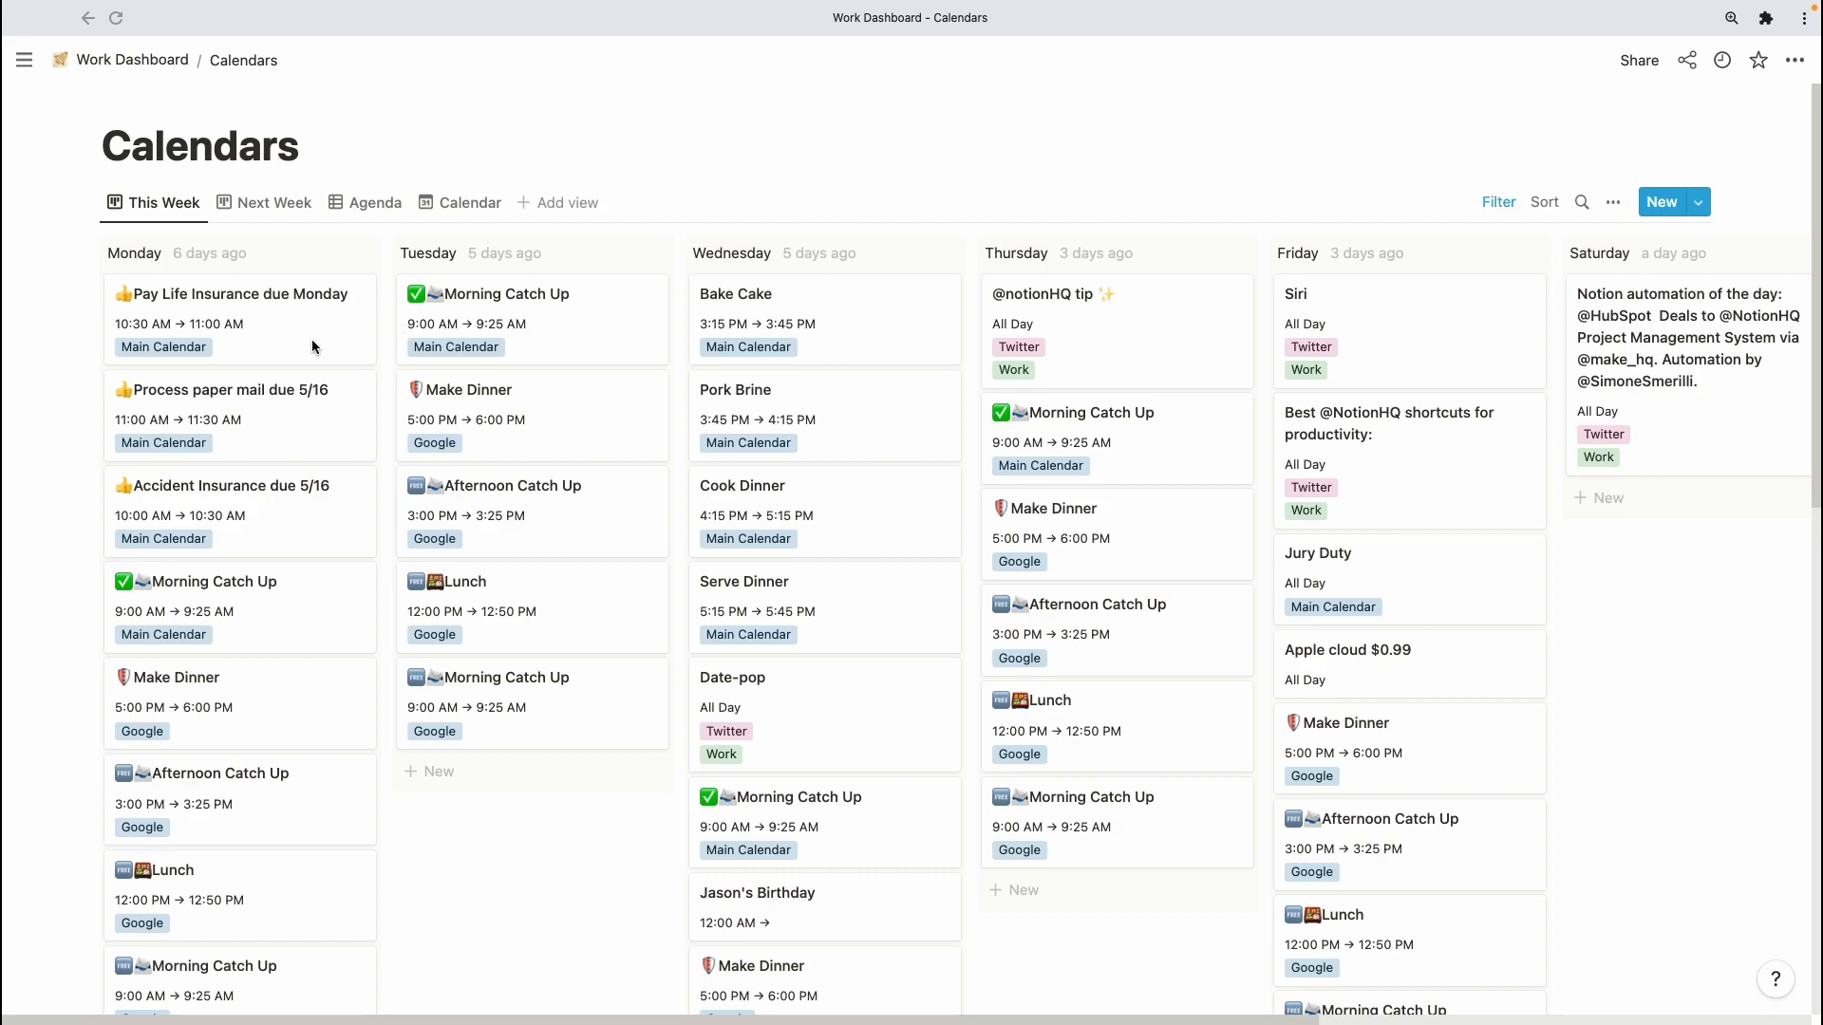
- Reopen the Pay Life Insurance due Monday event and bring up the formula behind its This Week property
click(278, 327)
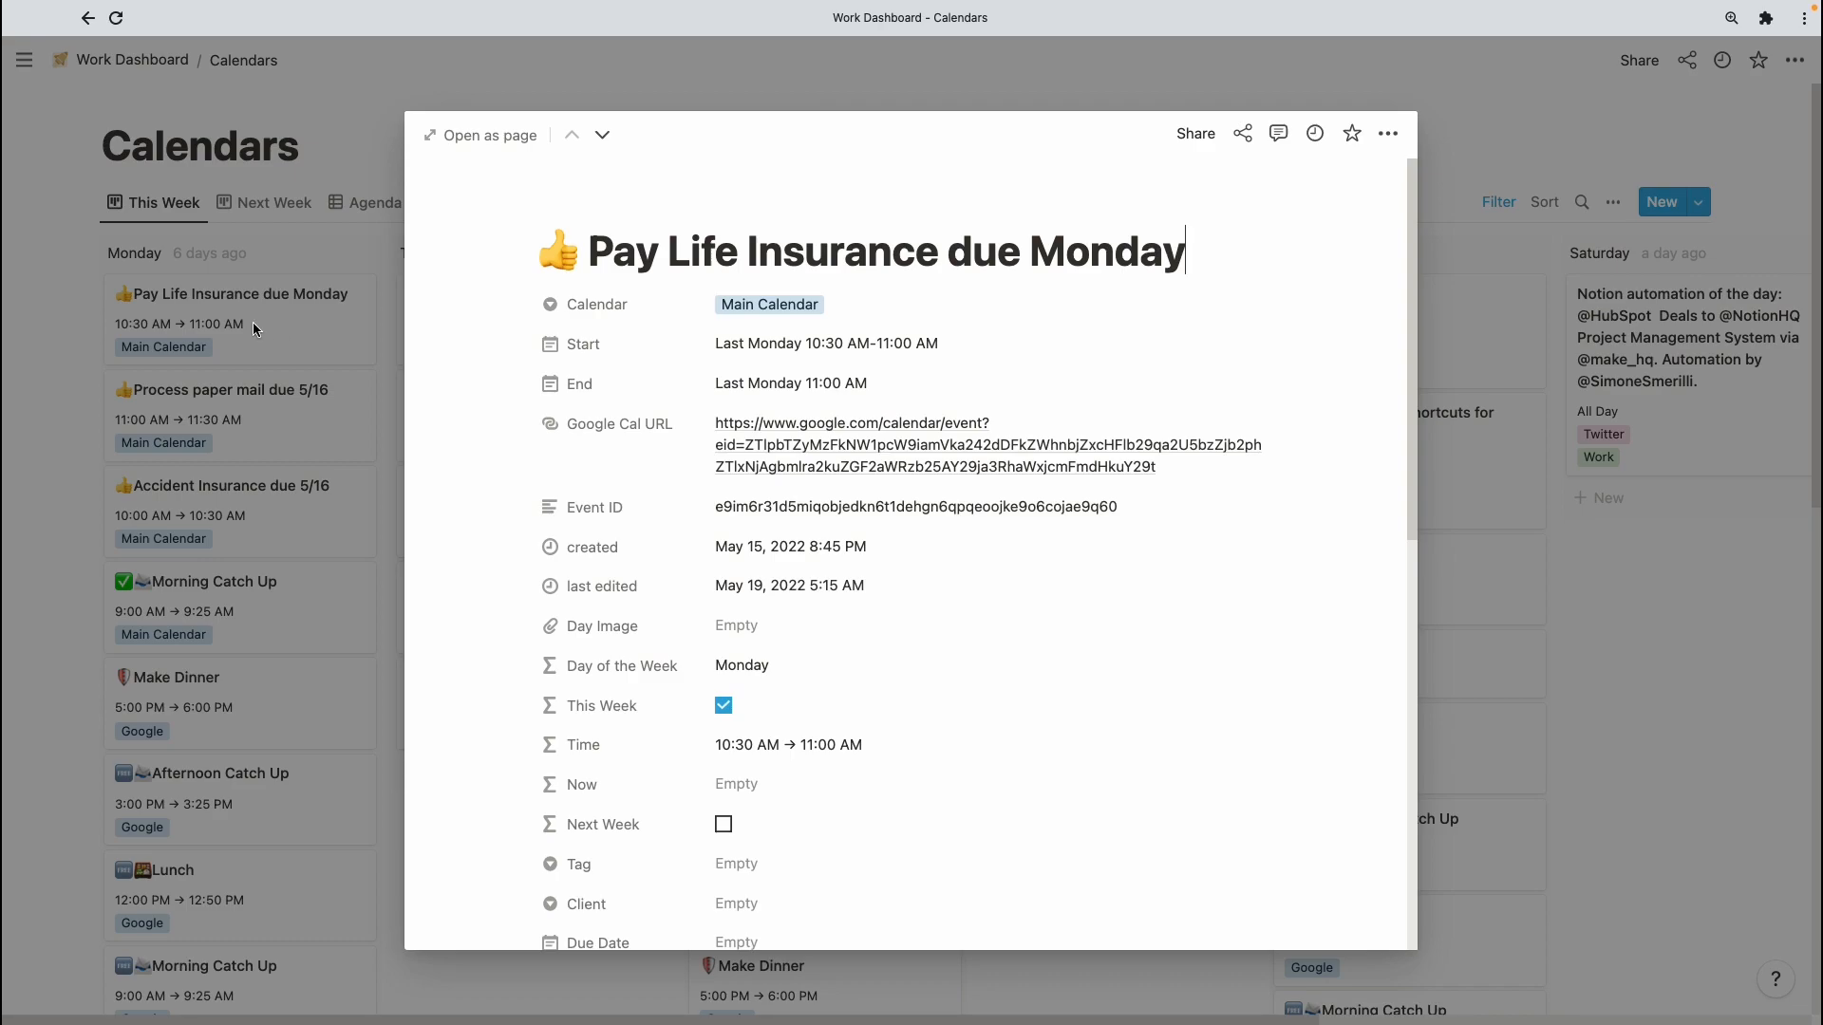
scroll(800, 504, down, 3)
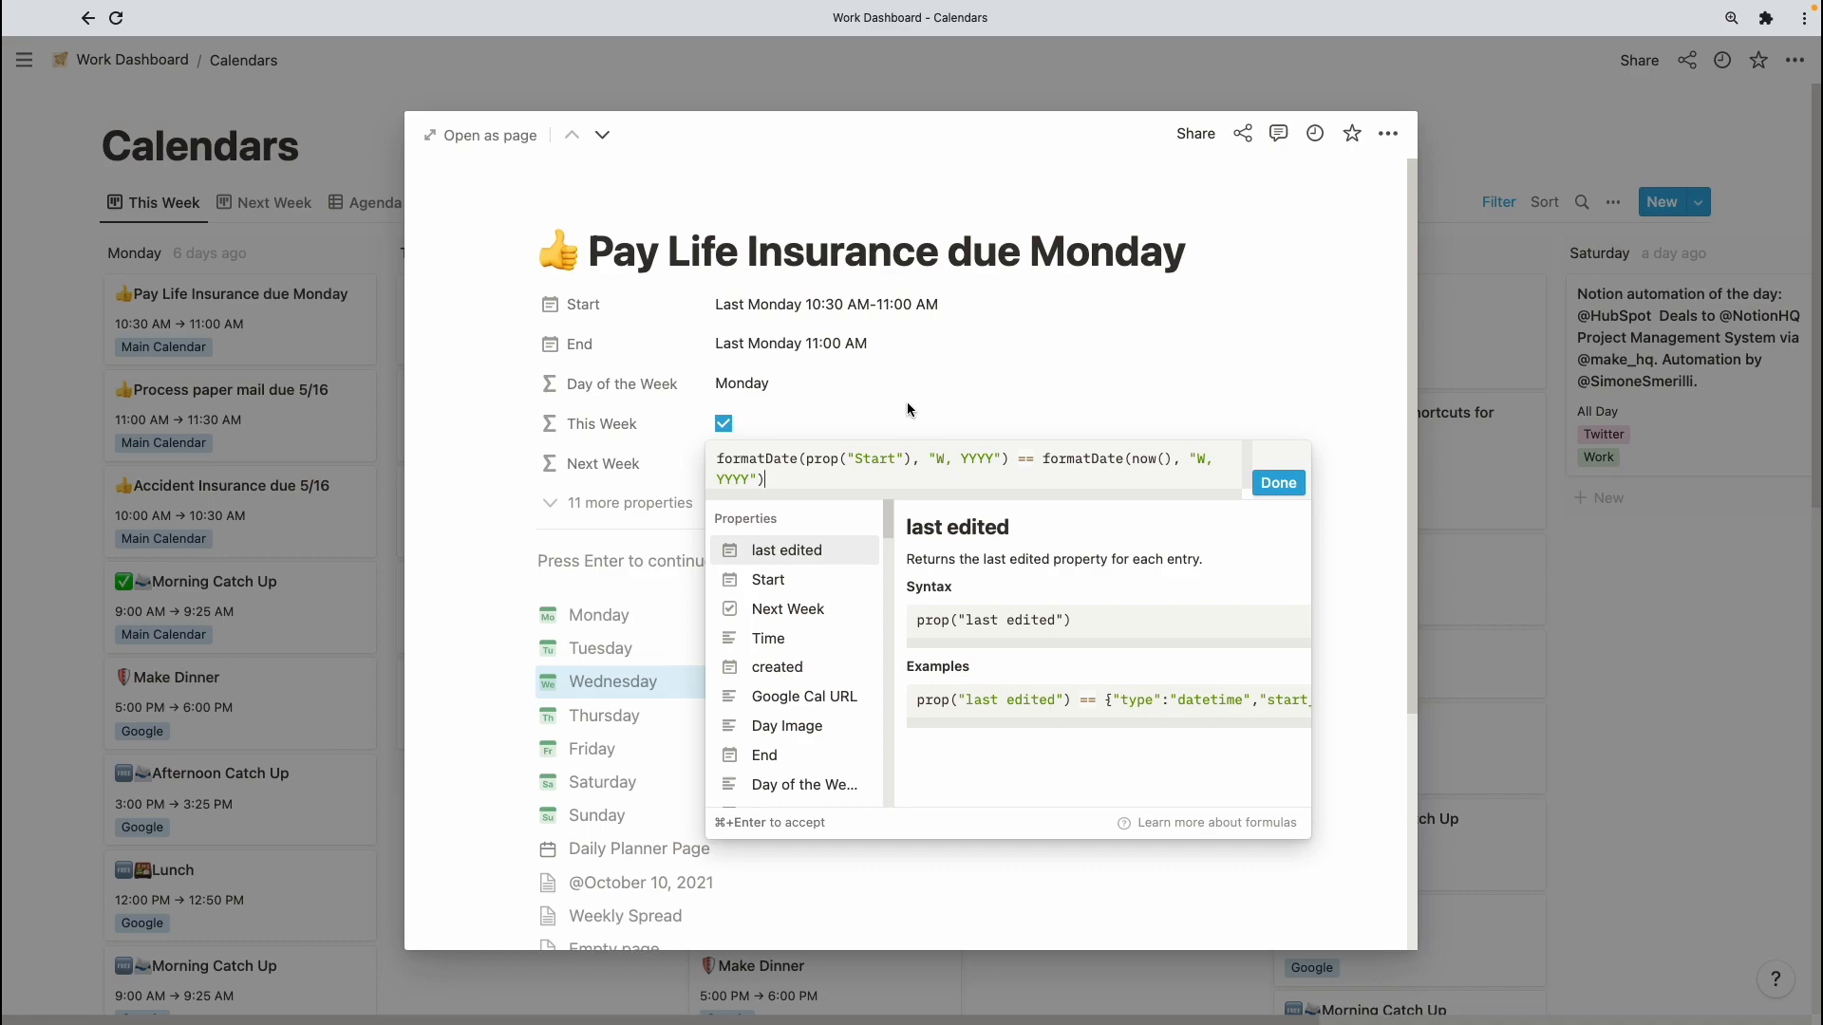
scroll(904, 405, up, 5)
scroll(908, 401, down, 2)
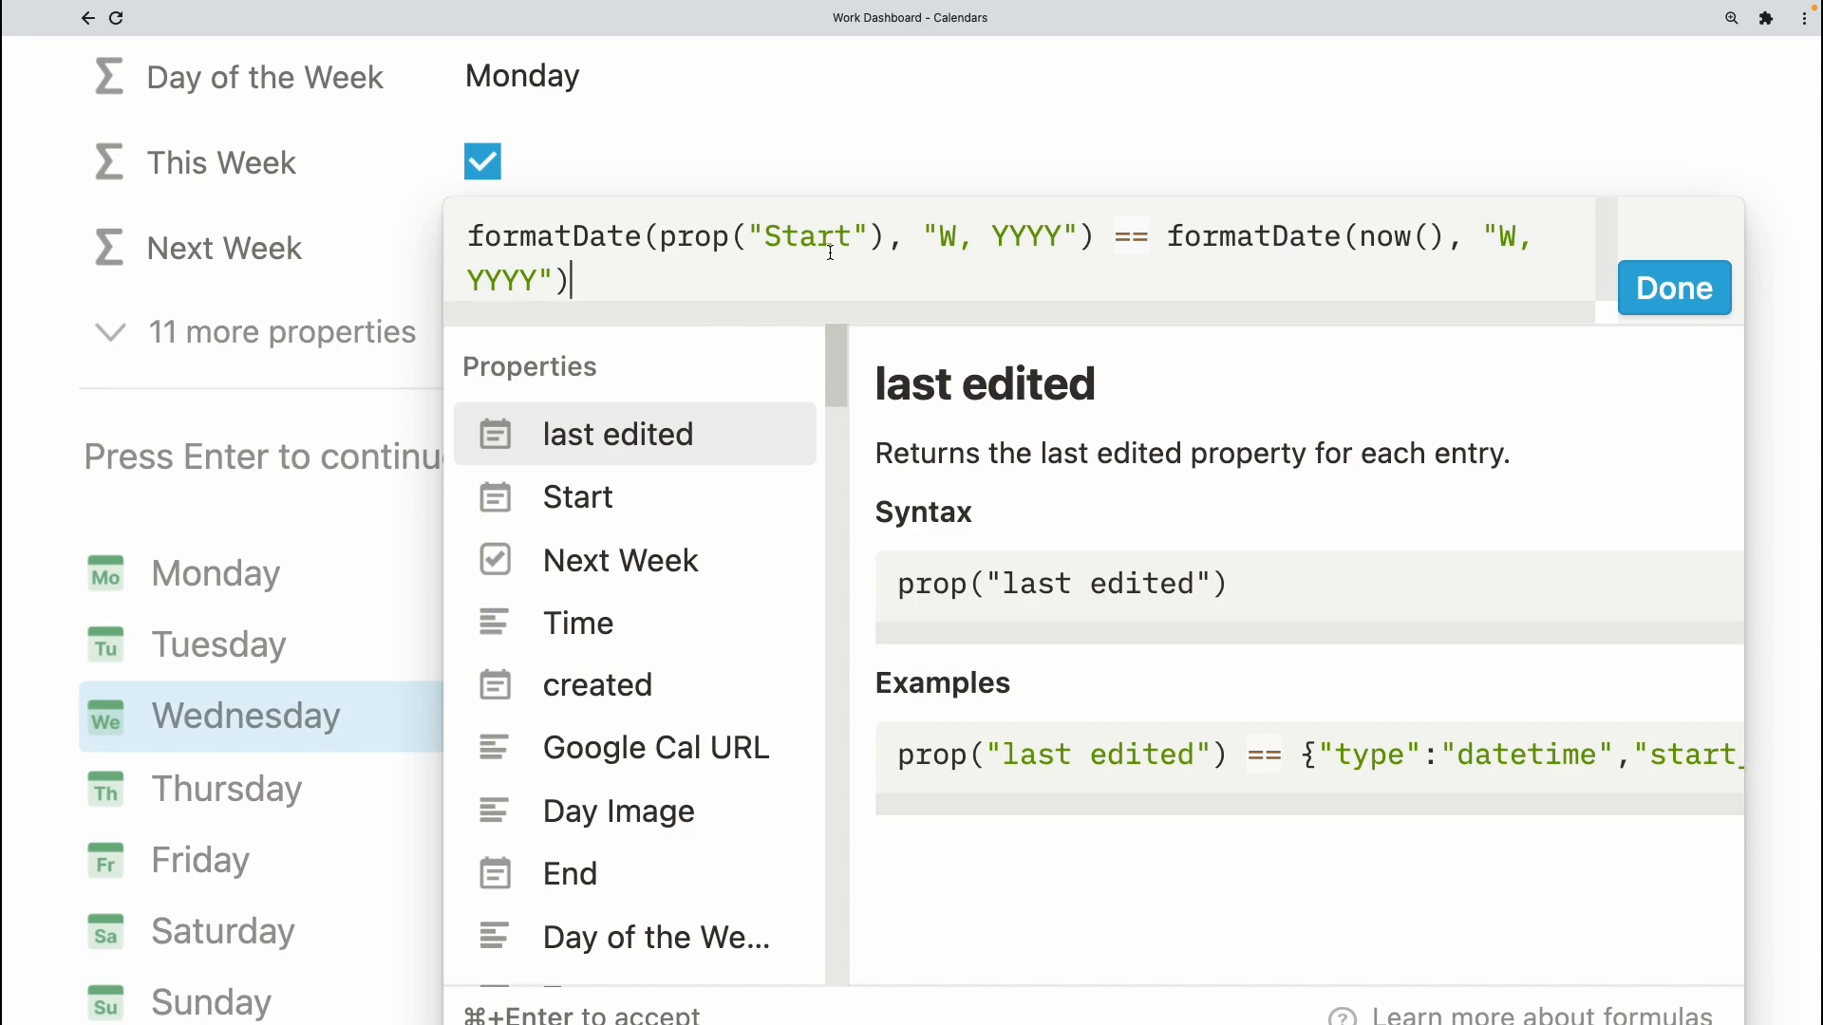
- Examine the This Week formula's "W, YYYY" date format and its comparison of the Start date with now()
mouse_move(935, 239)
mouse_down()
mouse_move(965, 241)
mouse_move(926, 240)
mouse_up()
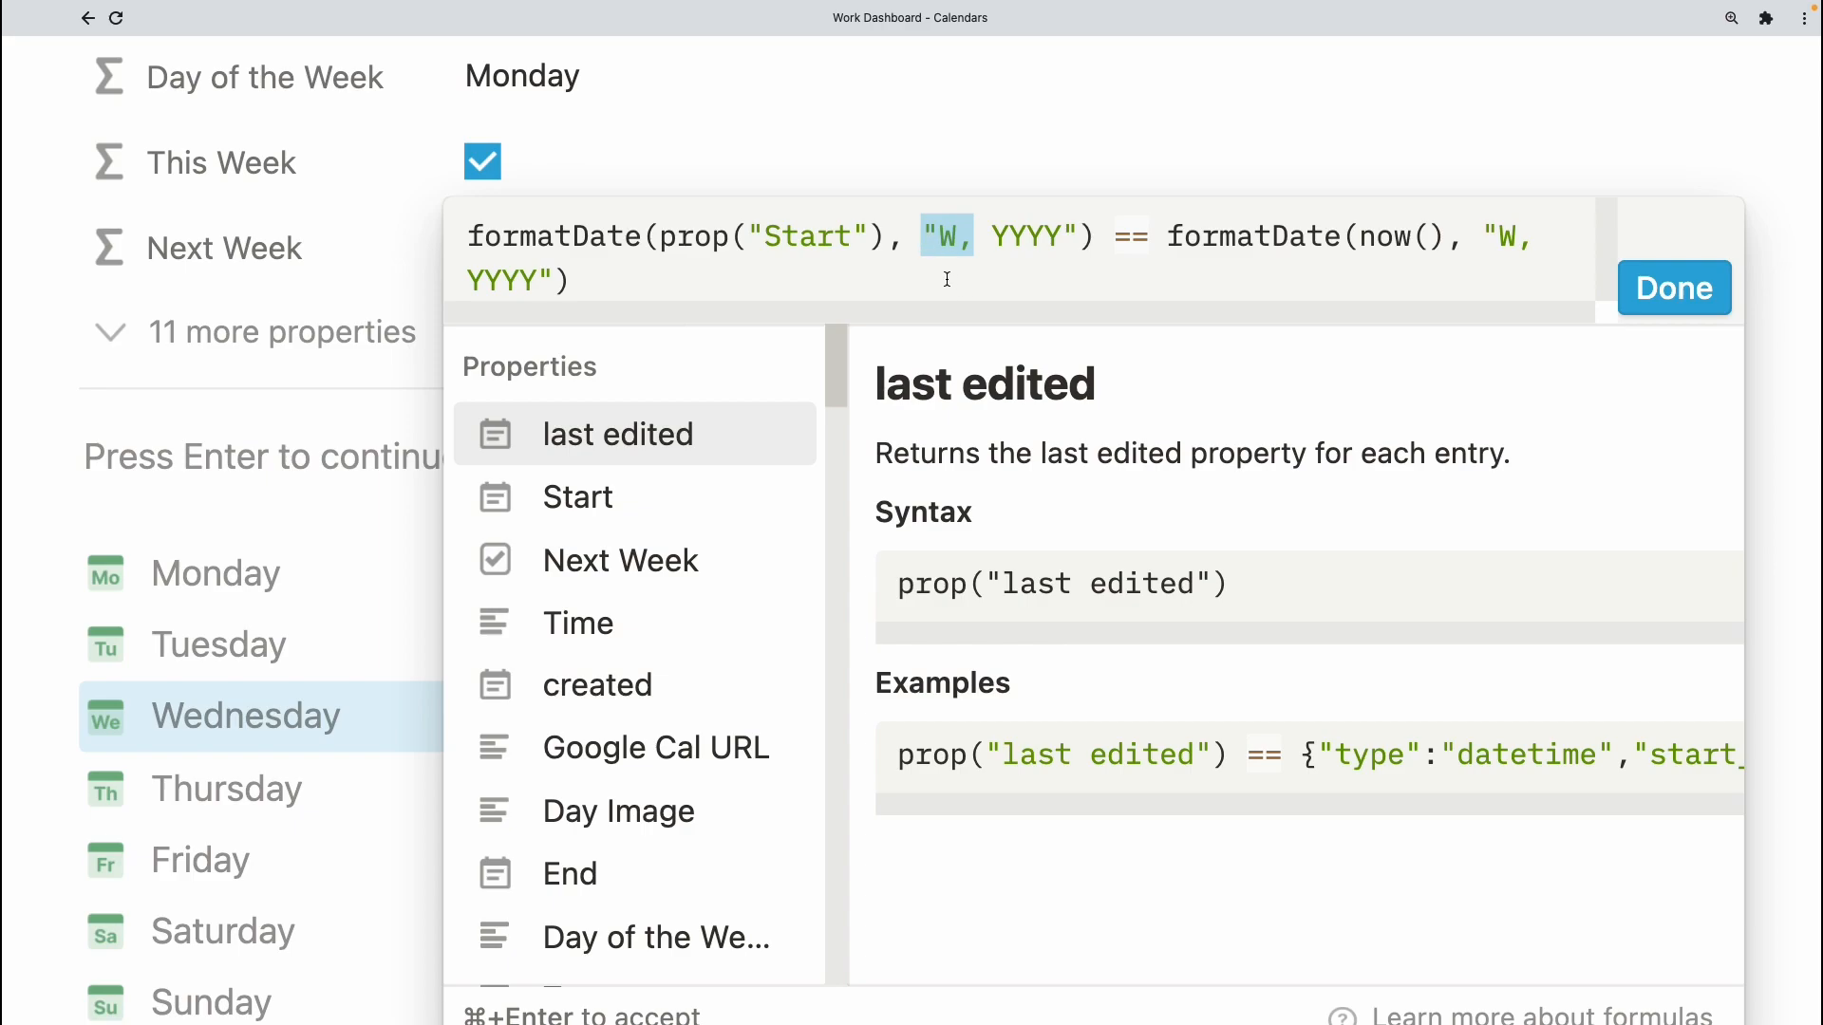
click(948, 279)
drag(1063, 238, 999, 245)
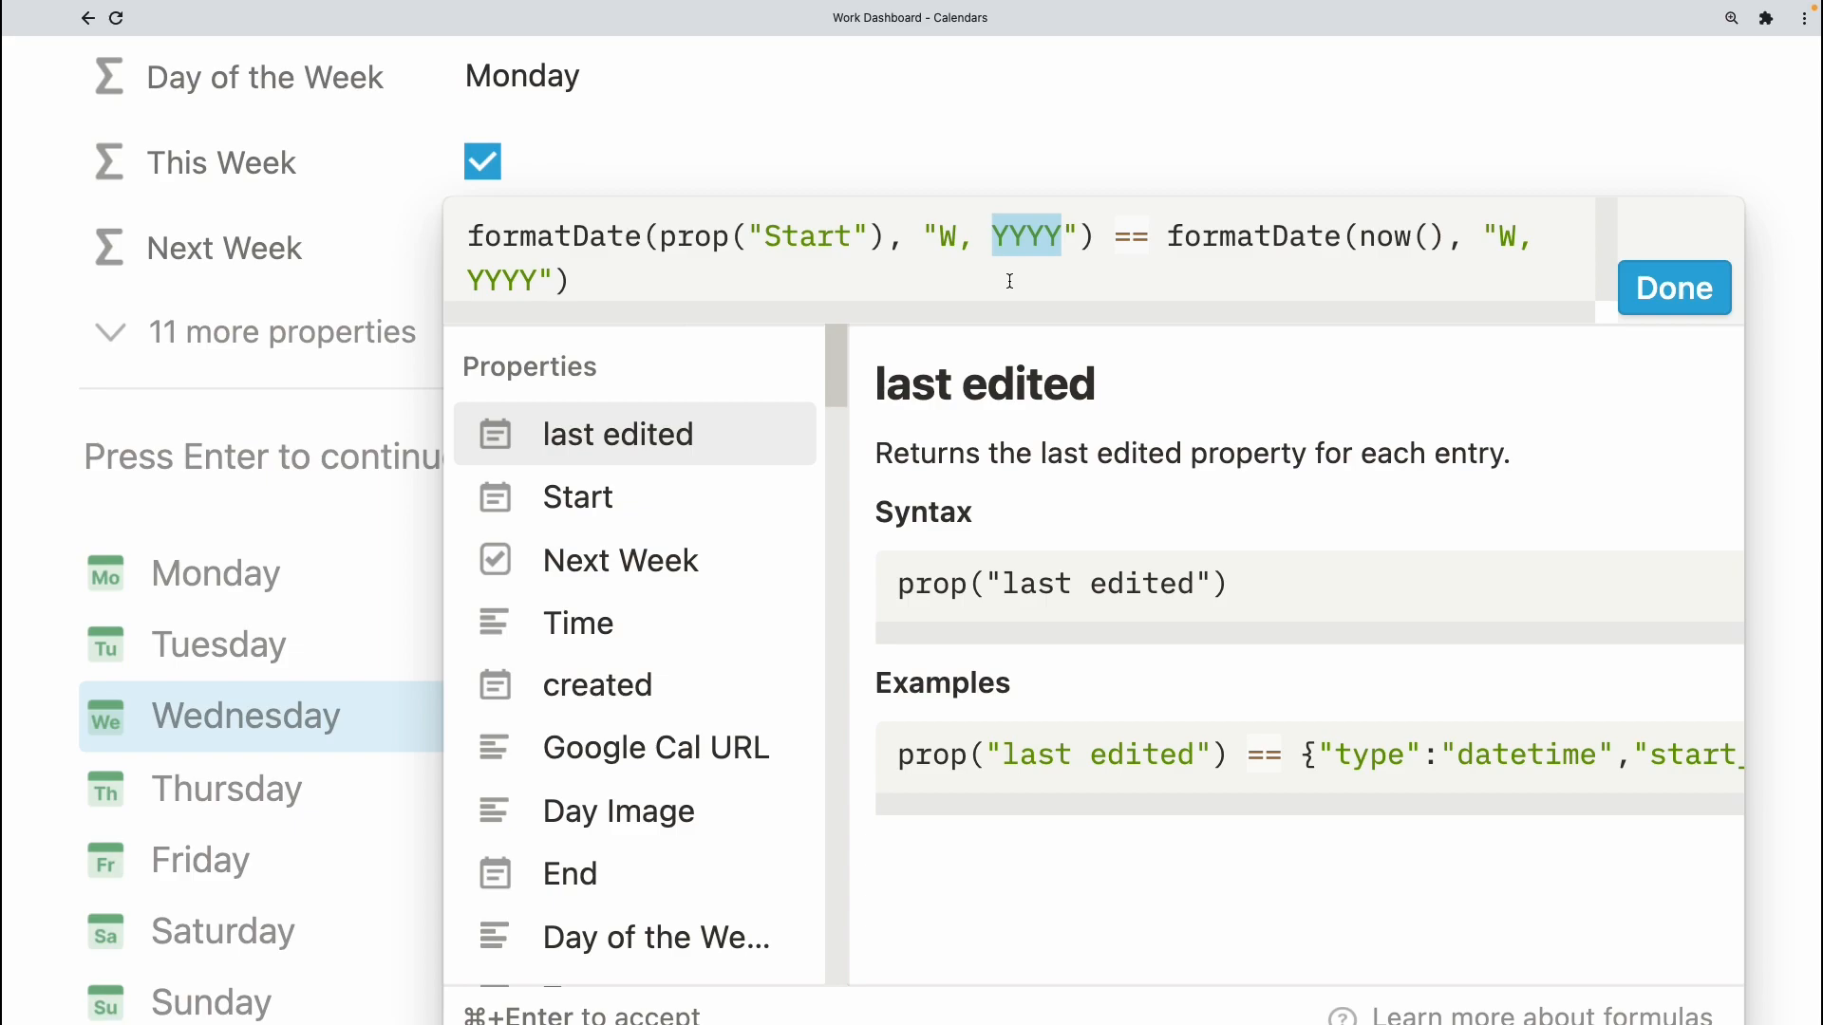
click(1009, 281)
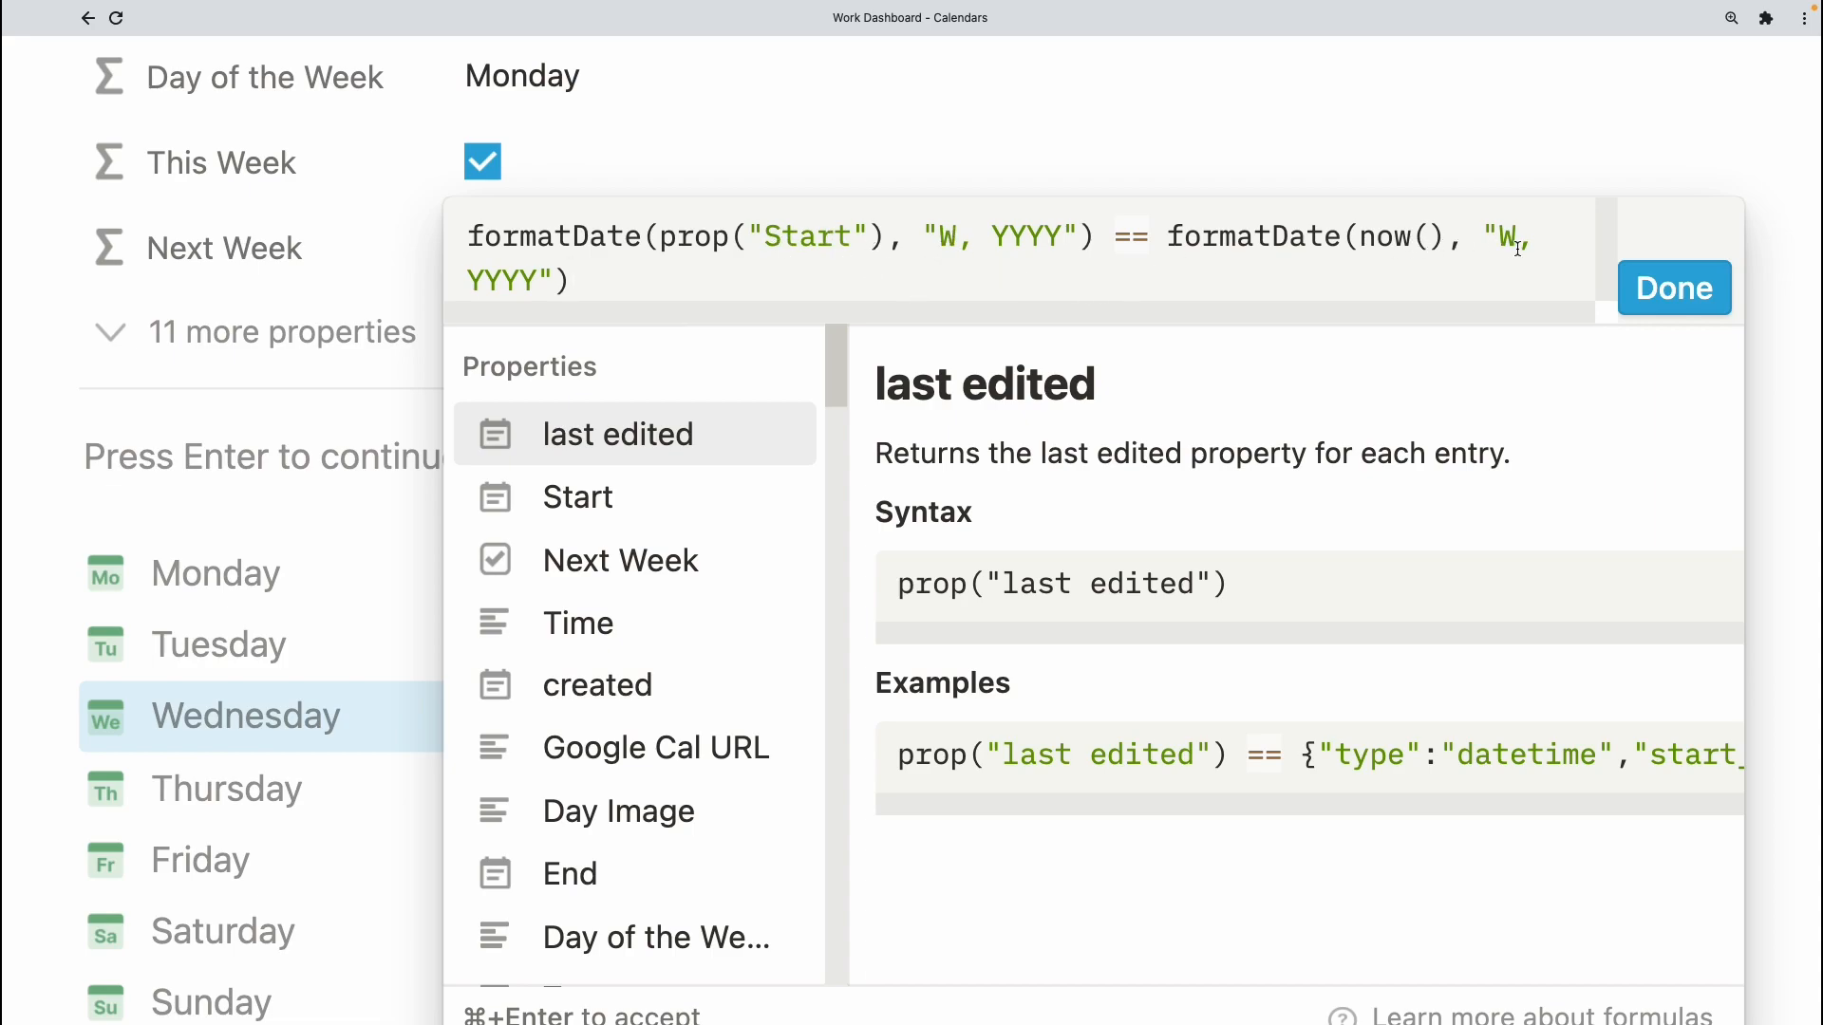
click(1270, 240)
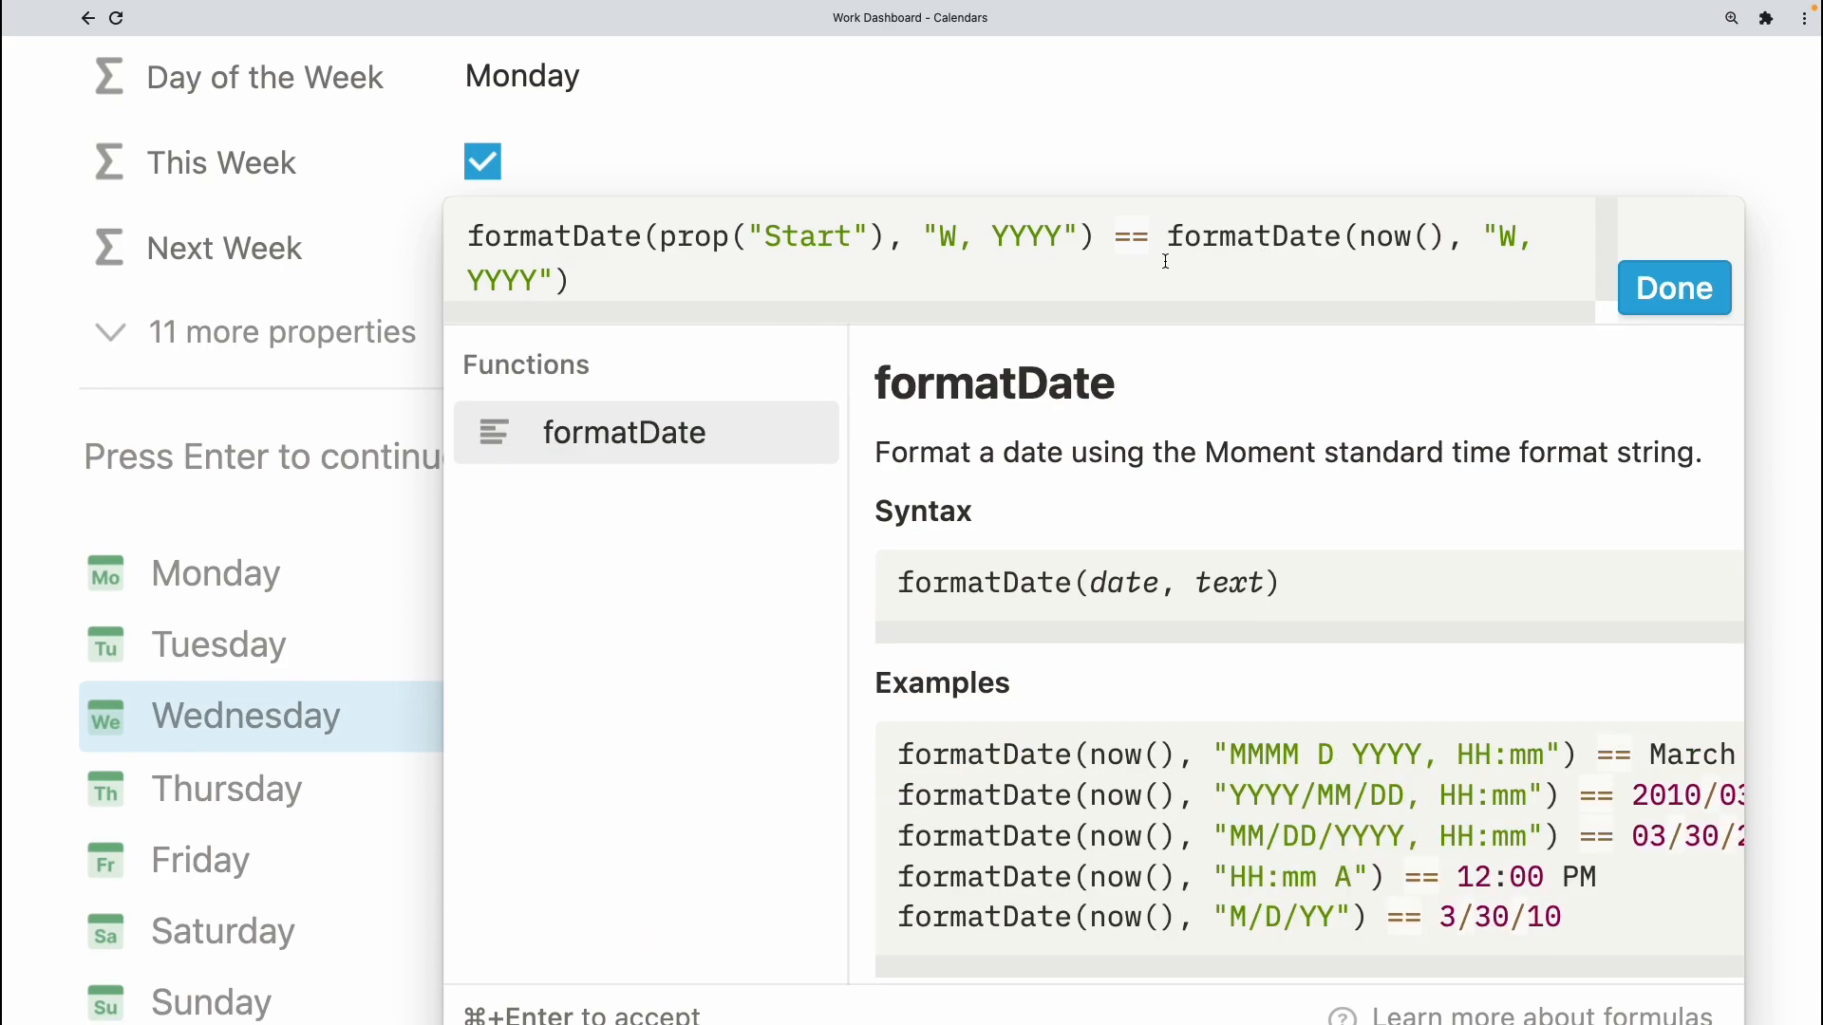
click(1366, 240)
drag(1365, 241, 1449, 257)
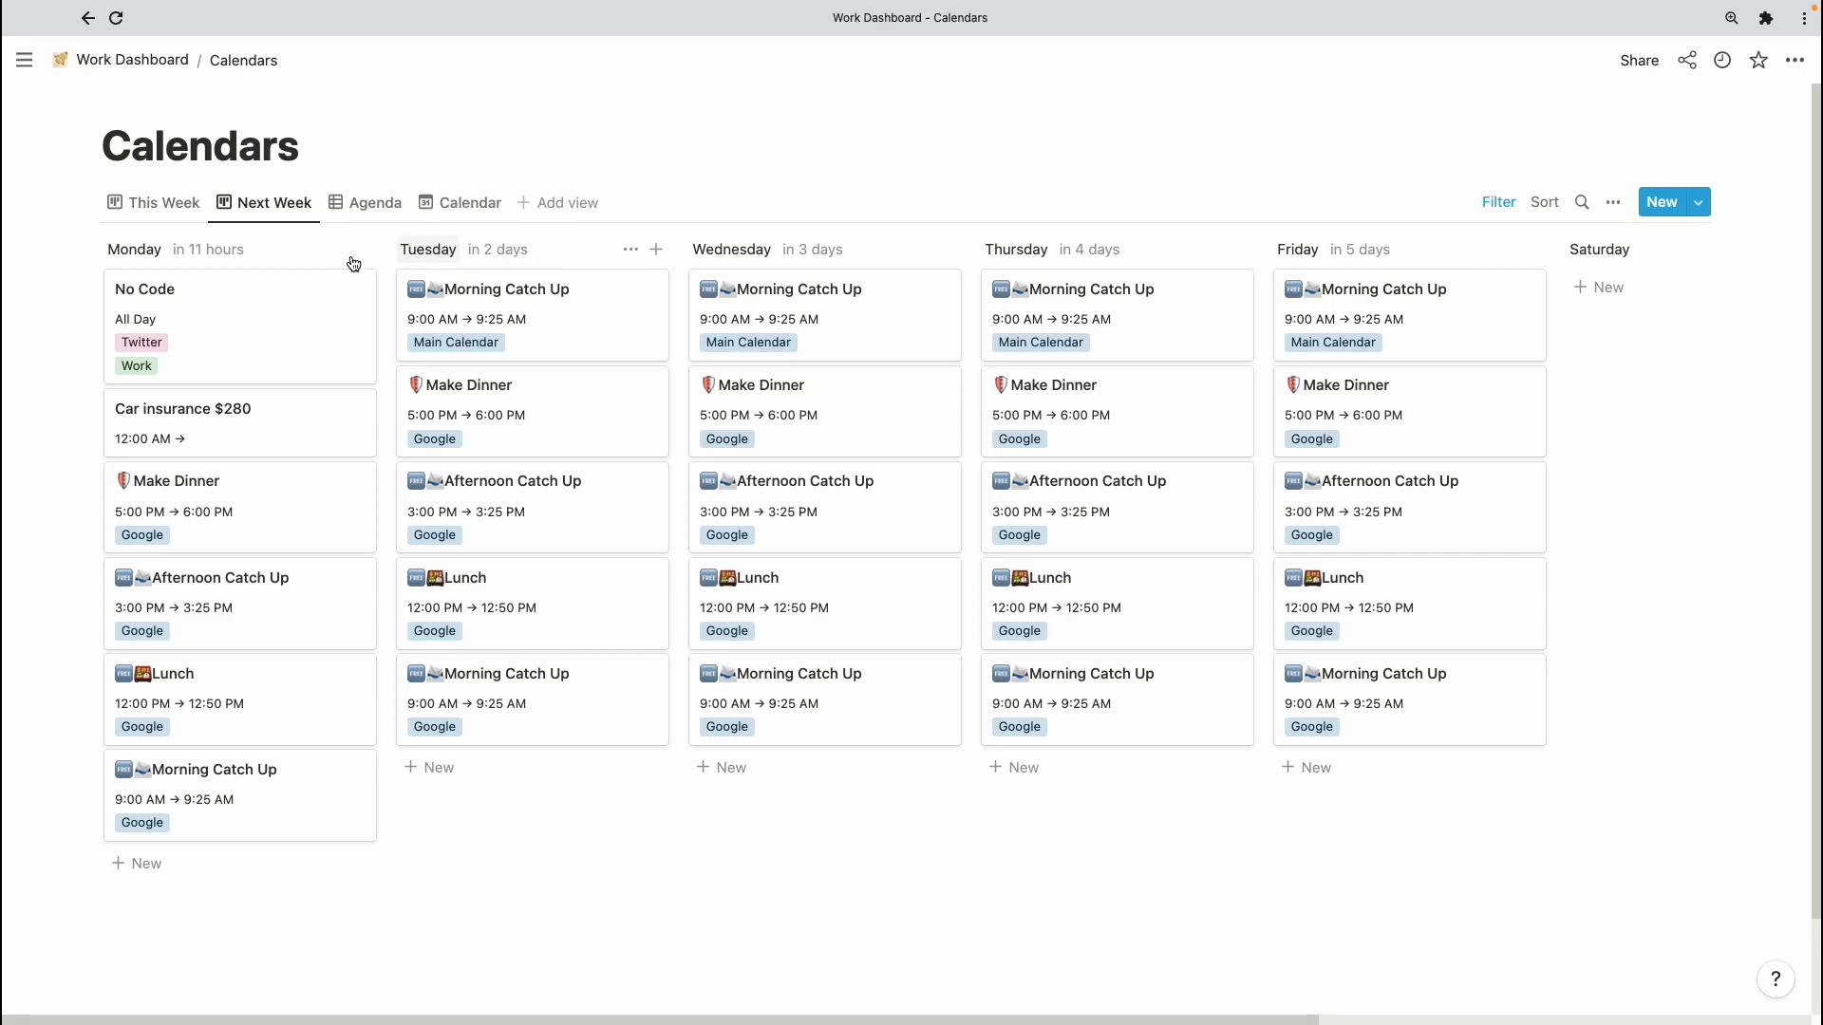
- Open the No Code event in the Next Week view and bring up its Next Week formula
click(255, 297)
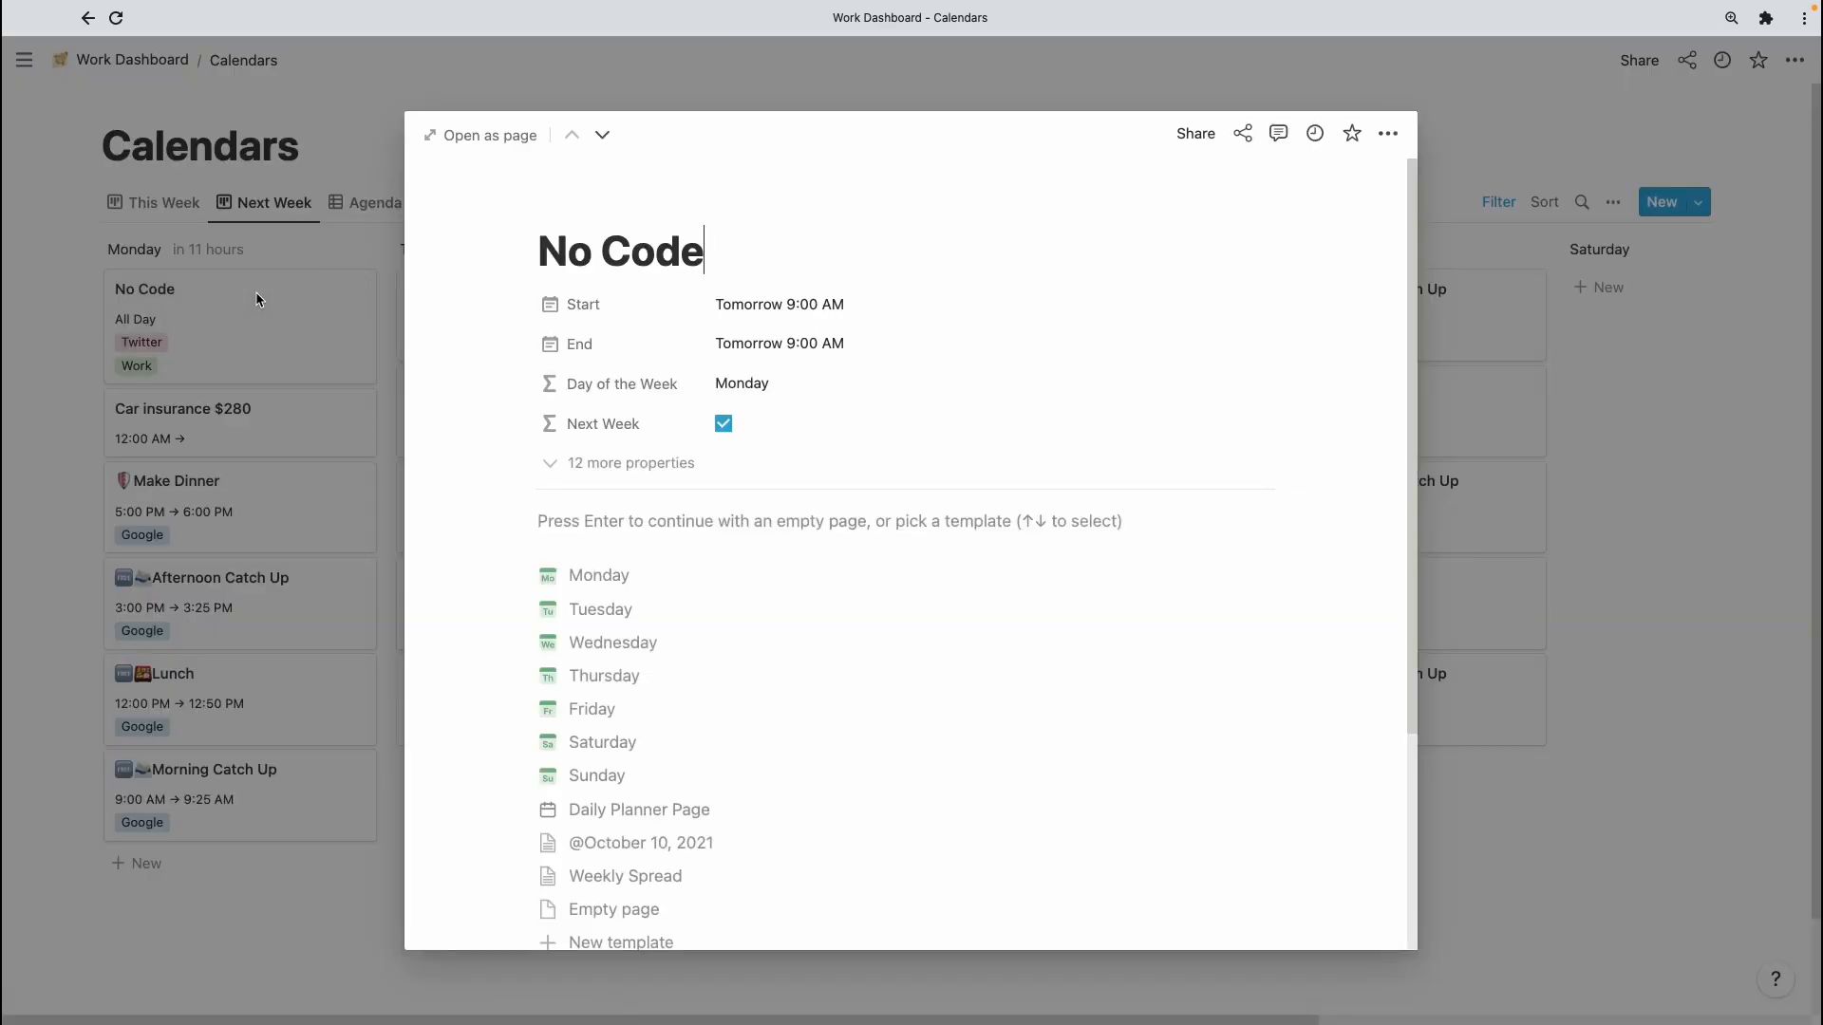
click(813, 432)
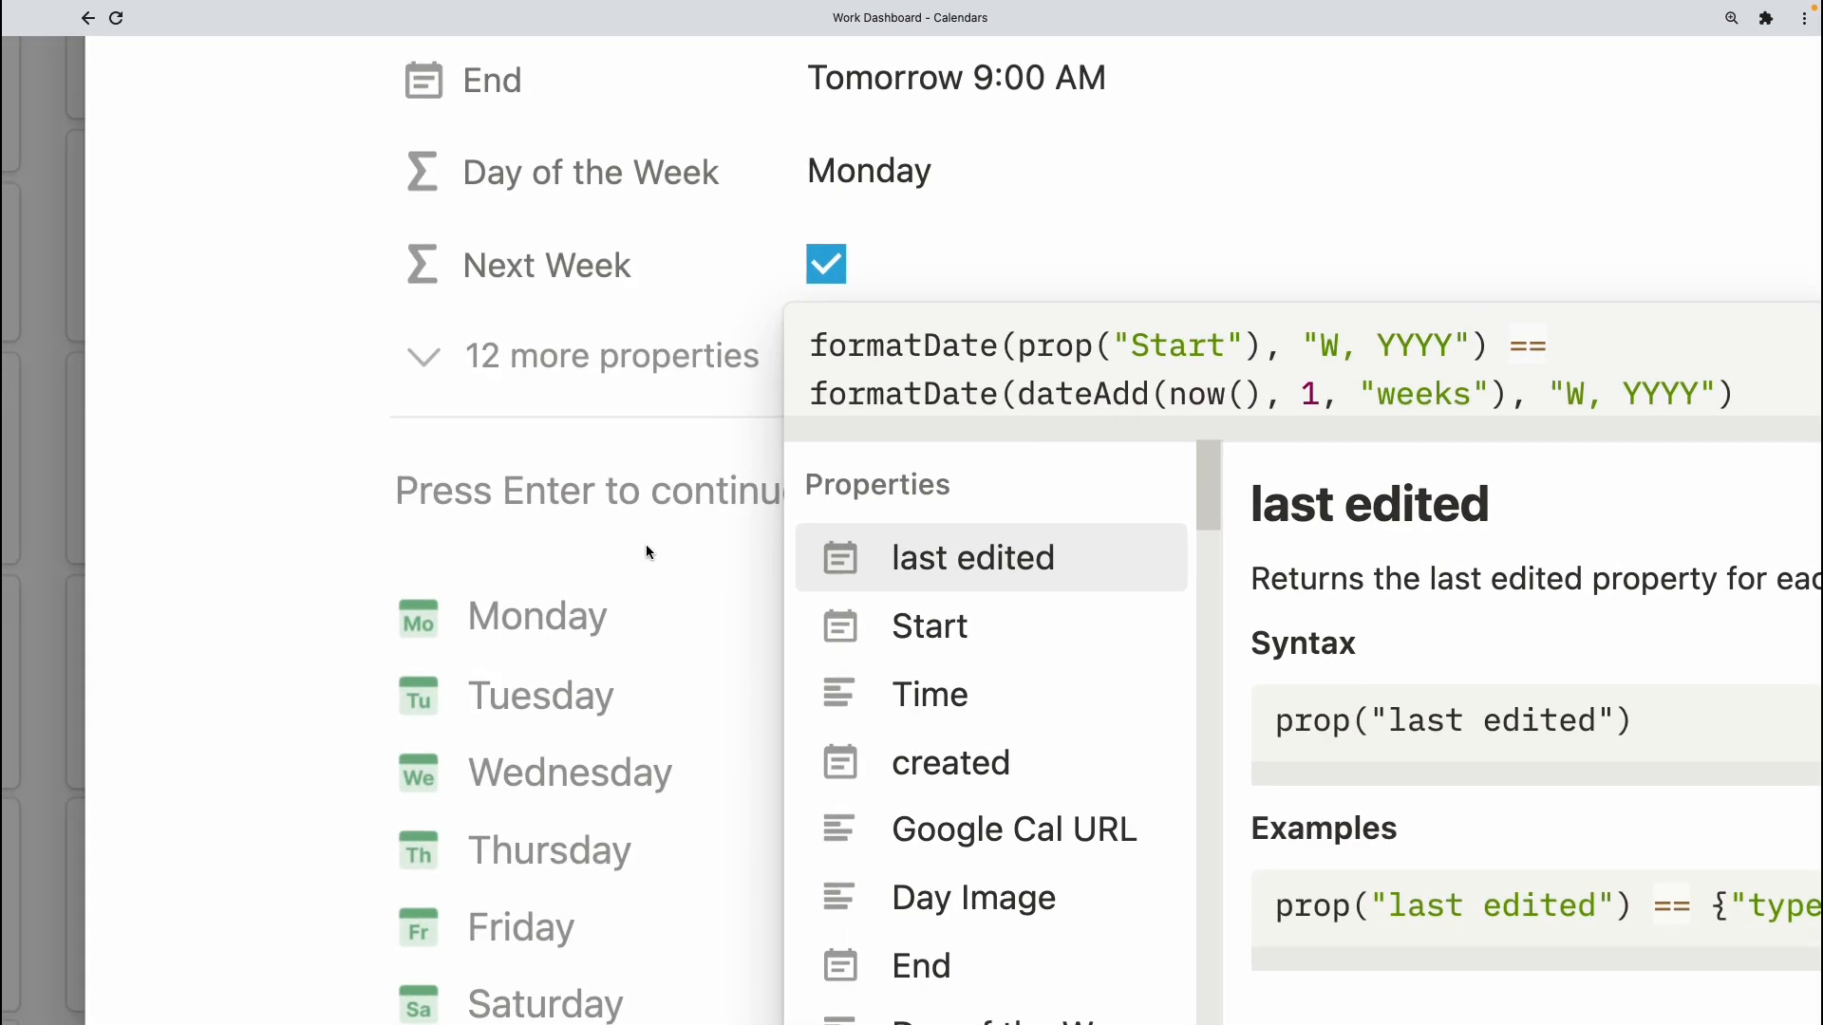
scroll(646, 546, right, 3)
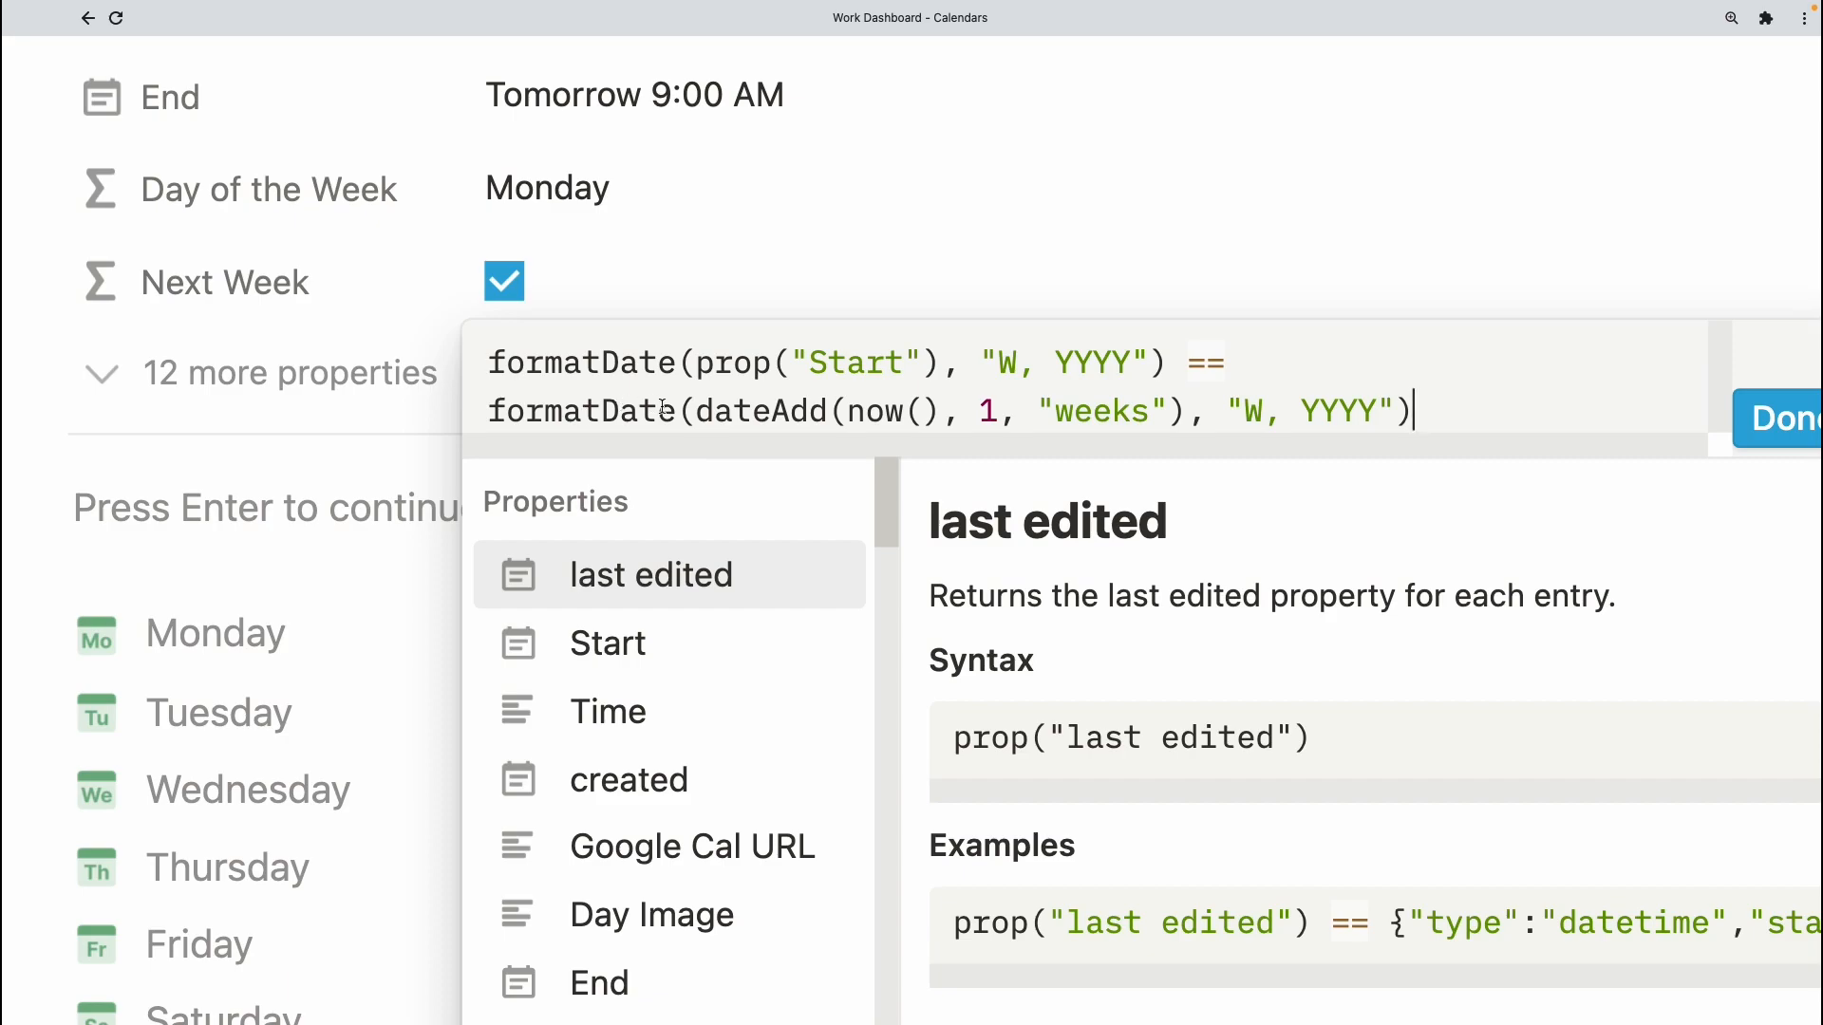
- Examine the dateAdd function, its amount 1 and its "weeks" unit in the Next Week formula, and close the event
click(696, 415)
drag(697, 415, 837, 426)
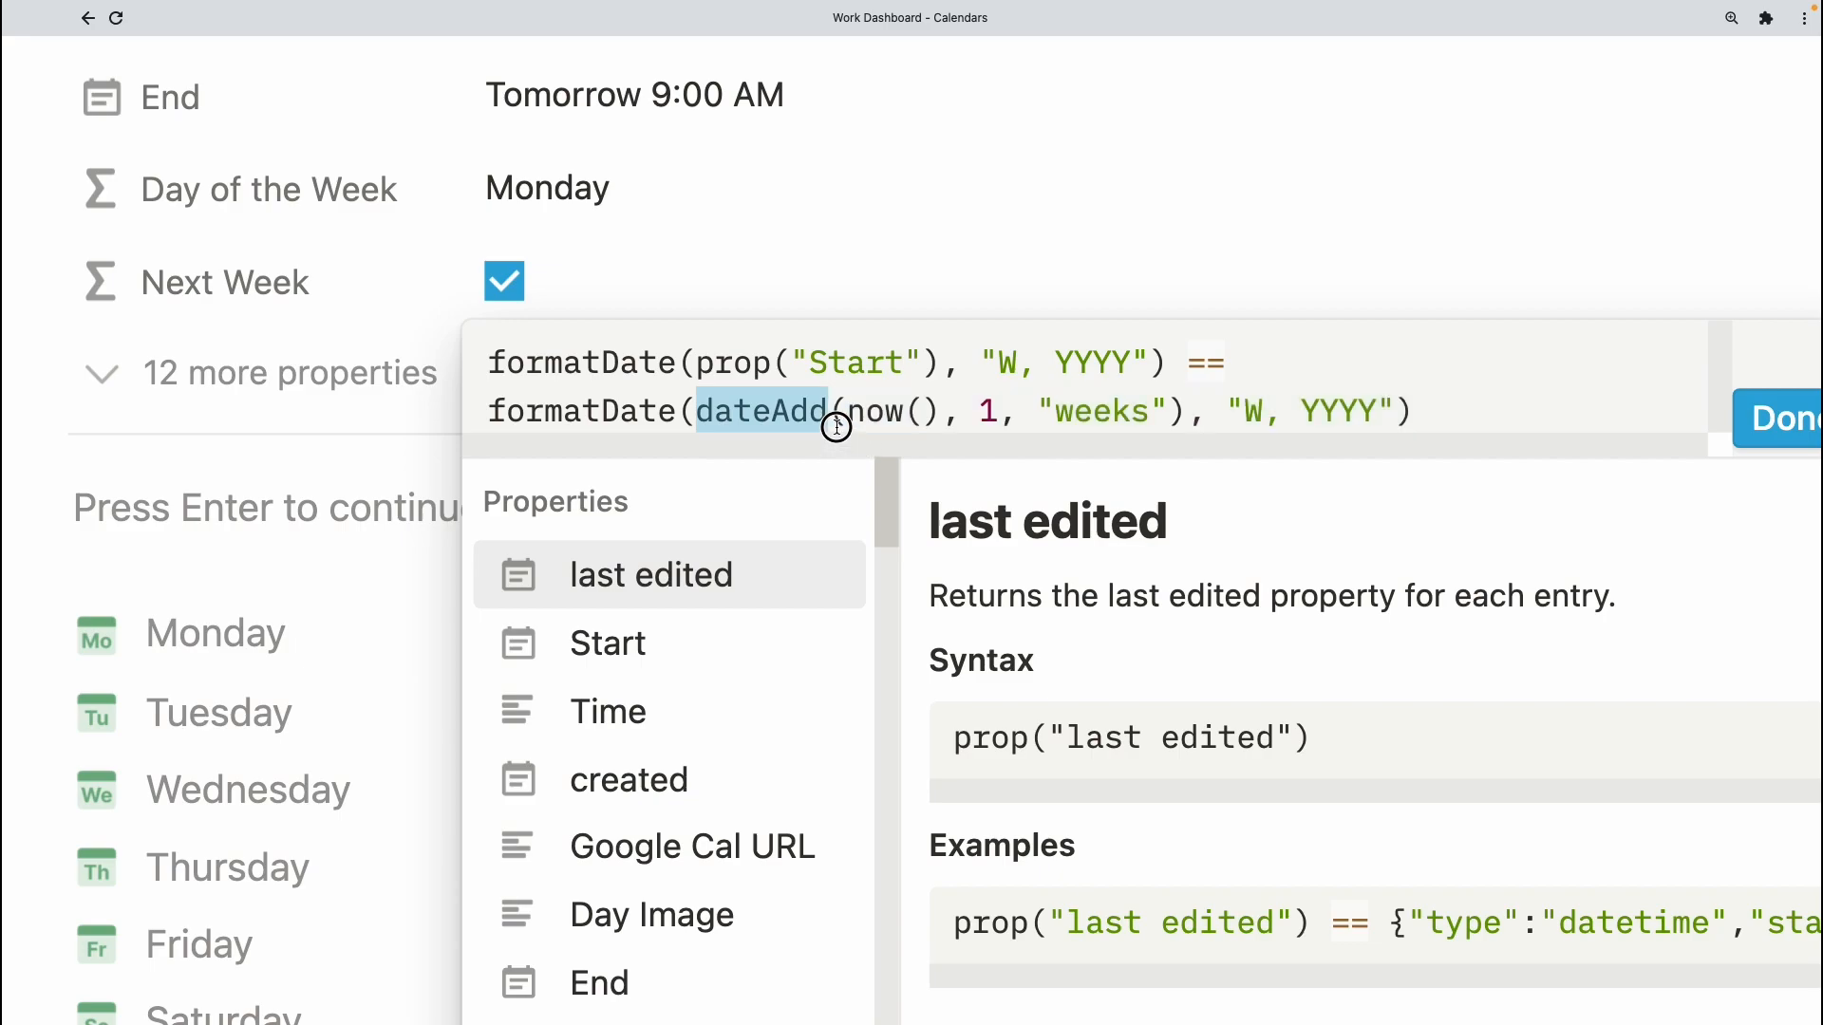
click(993, 418)
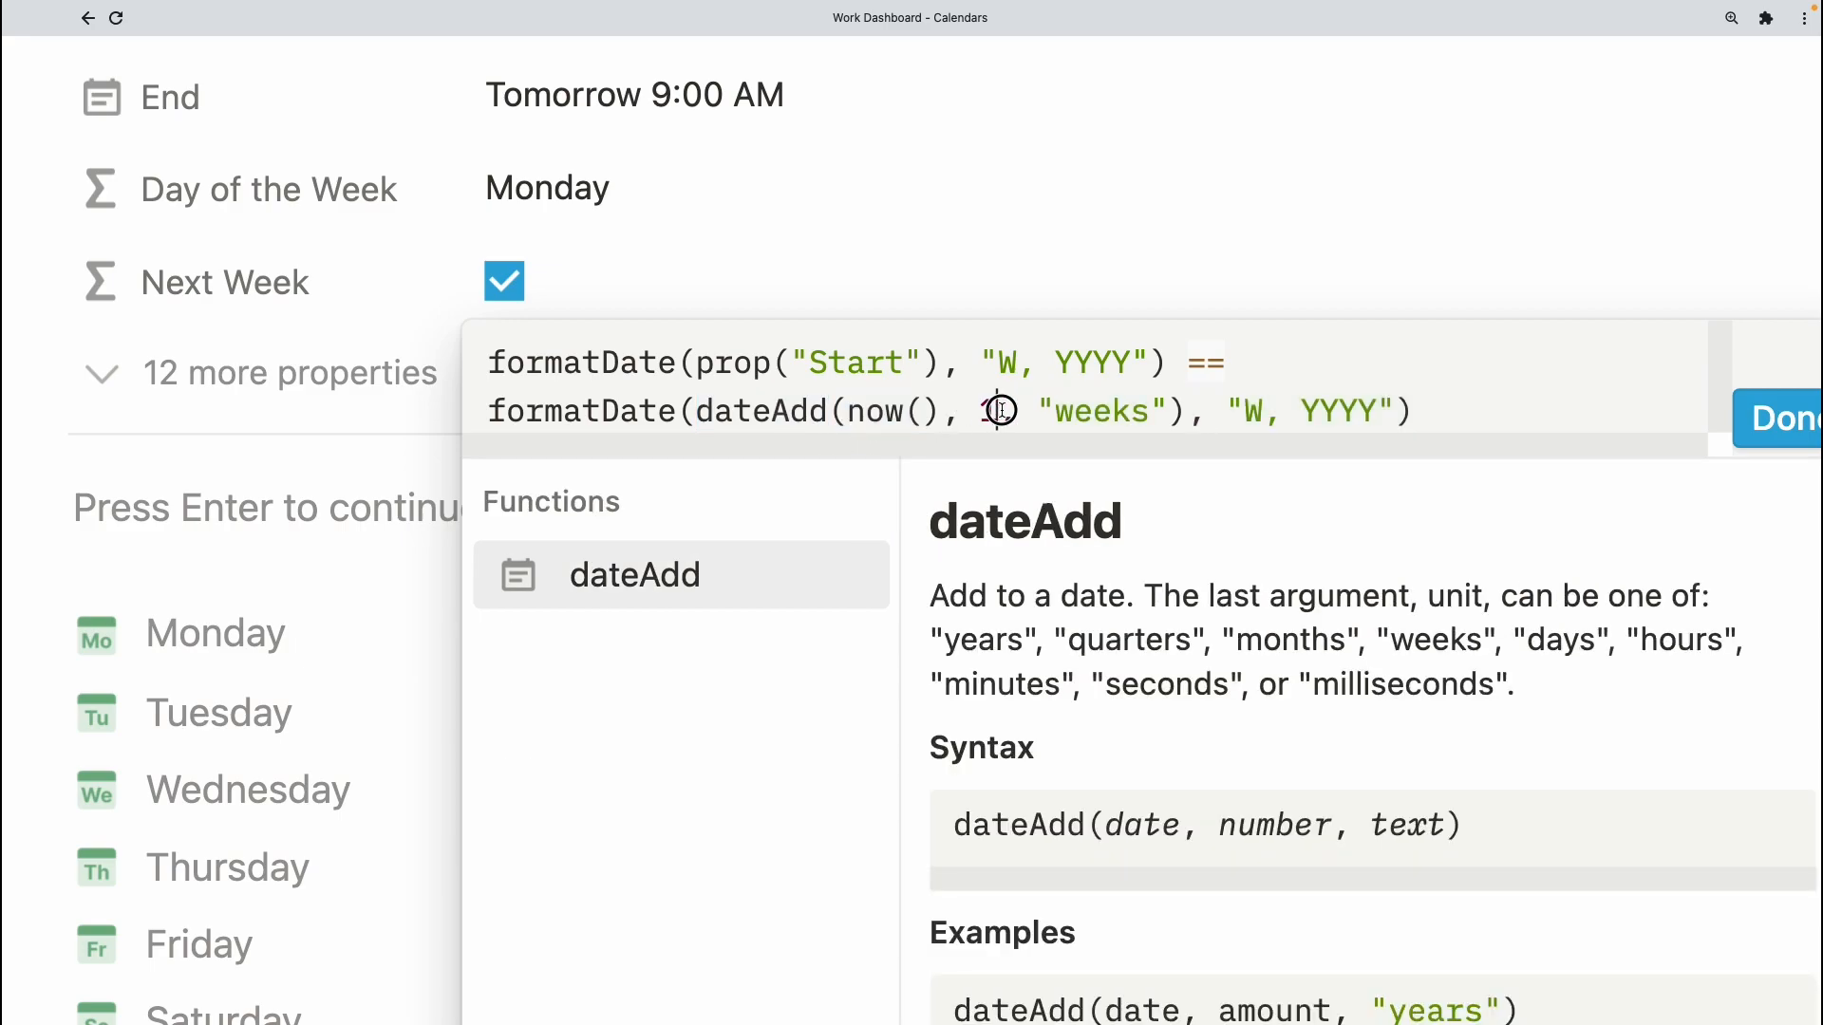
drag(1055, 433, 1118, 434)
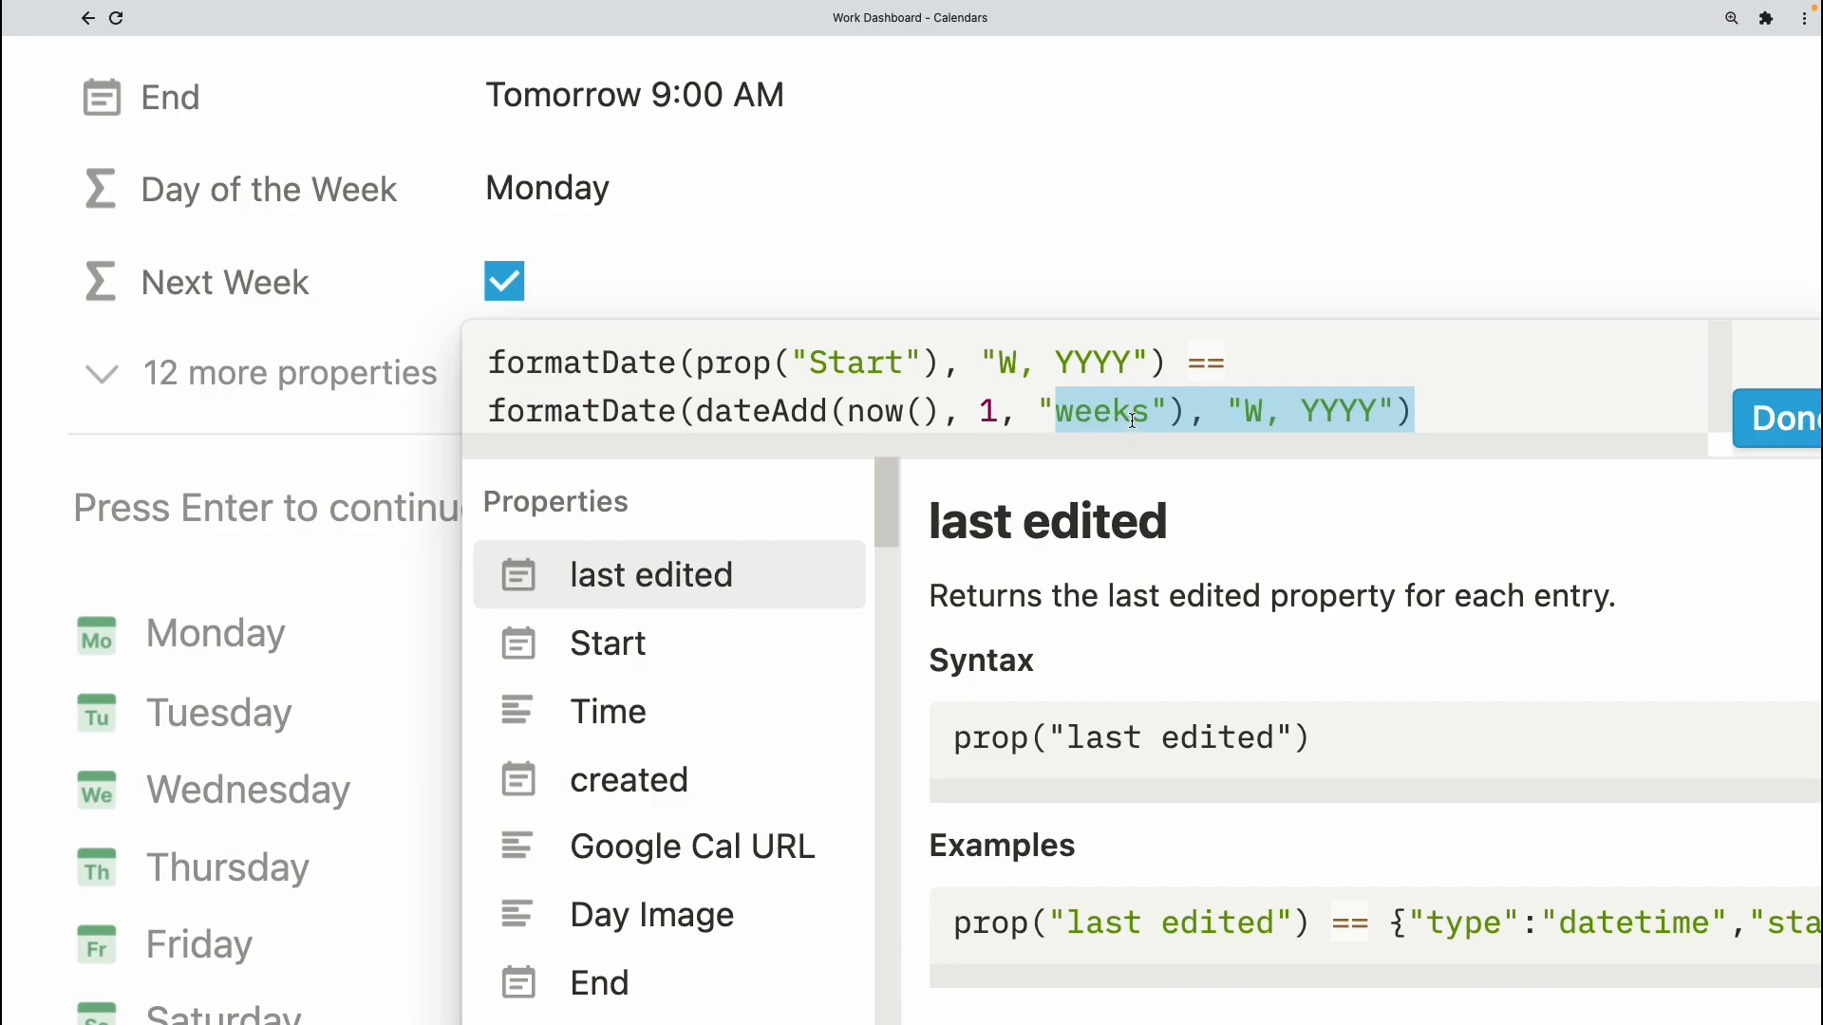
click(1131, 420)
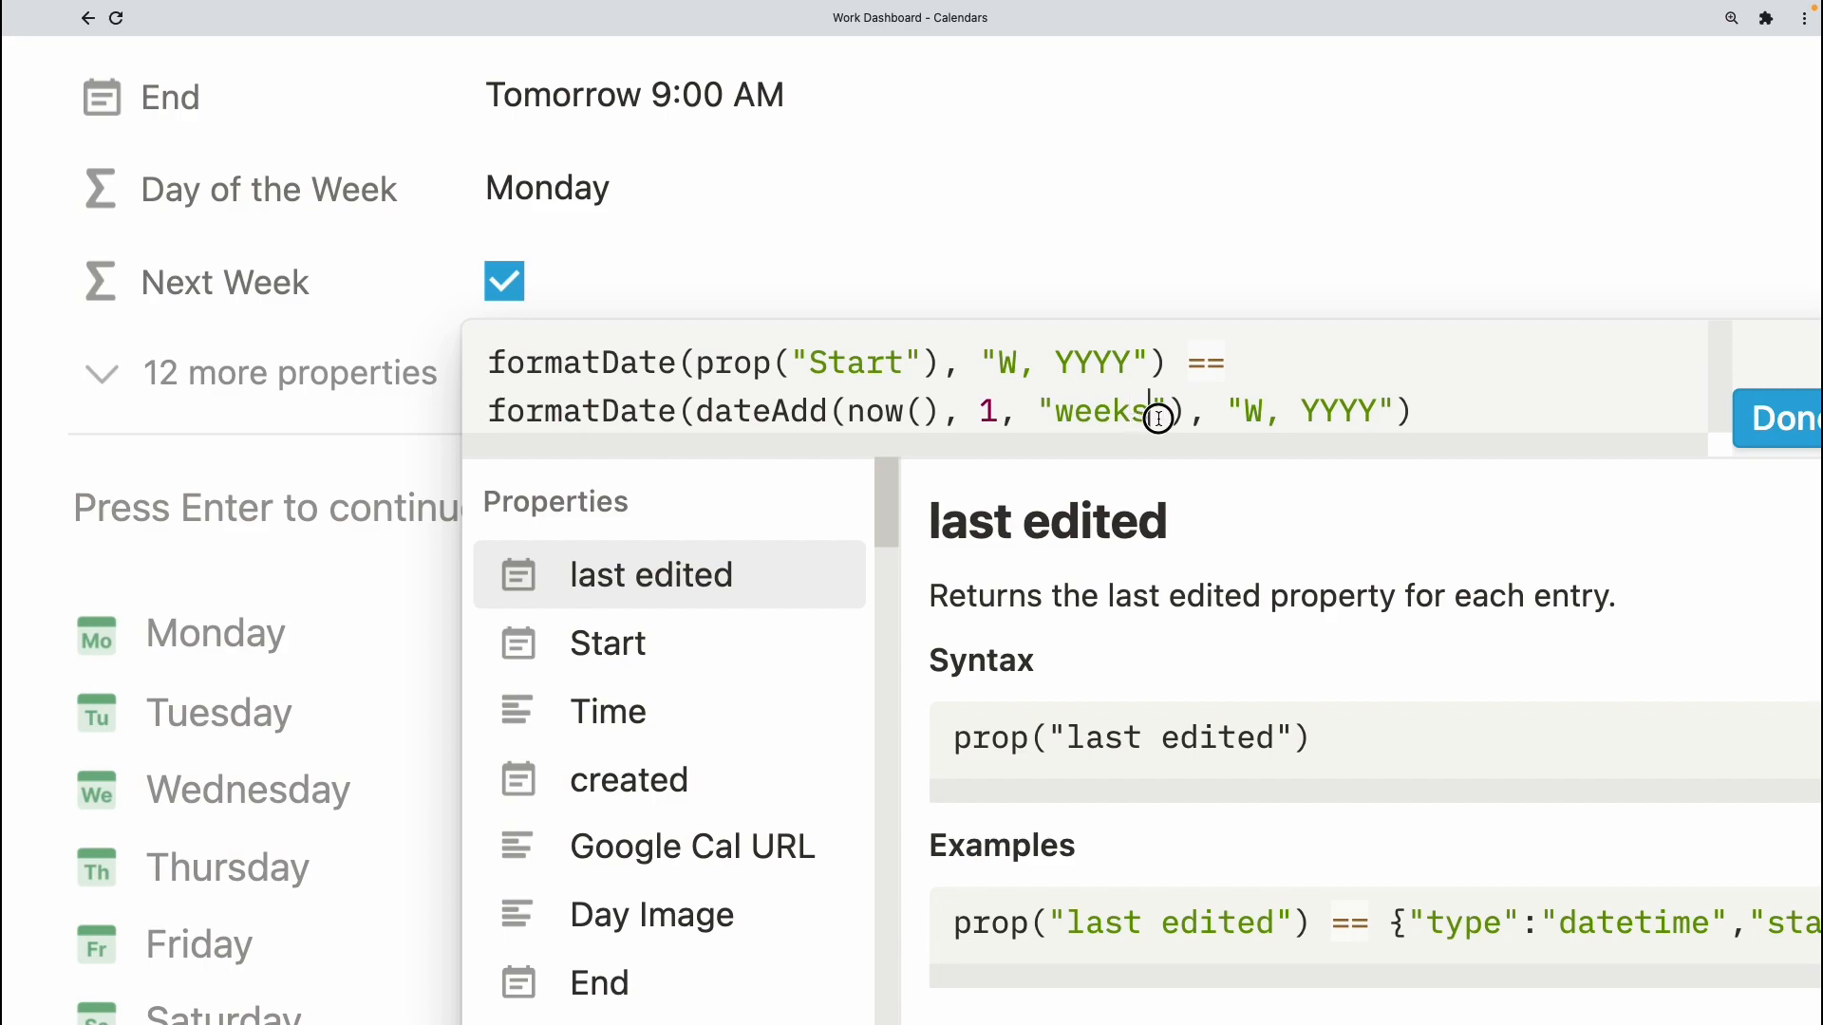
drag(1153, 414, 1049, 410)
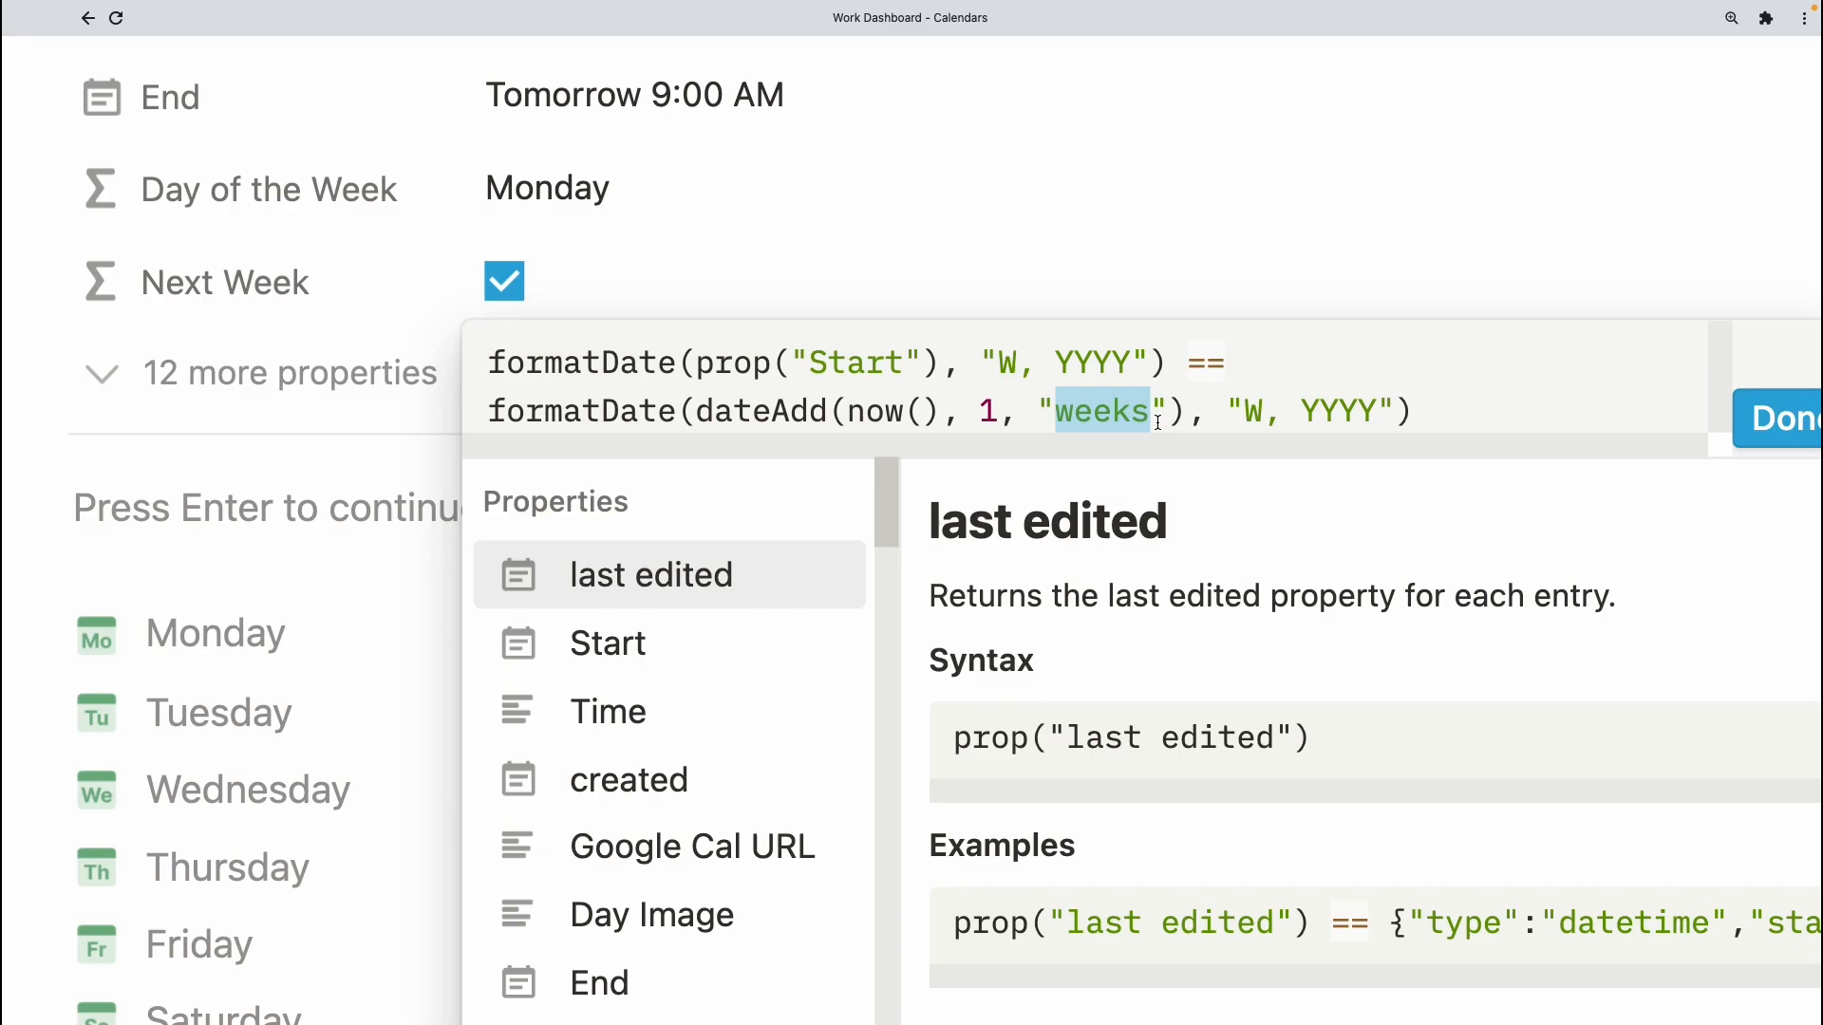
click(1443, 414)
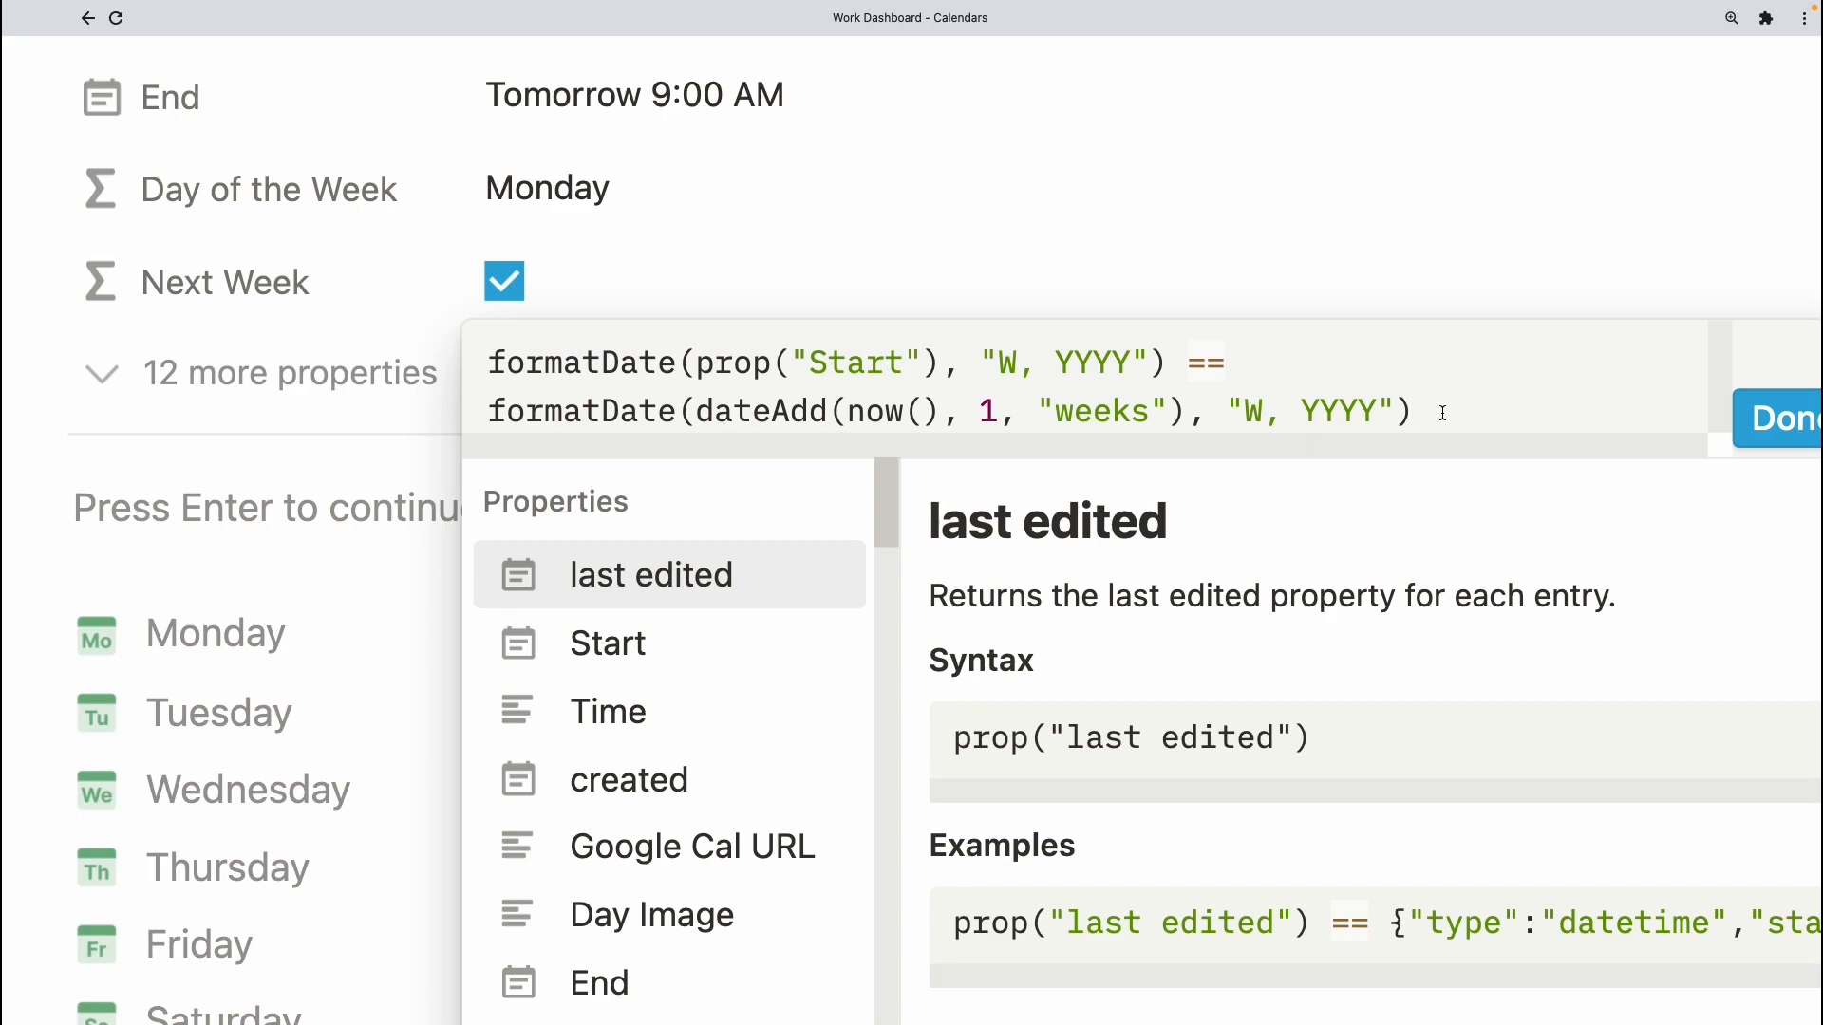
click(1769, 430)
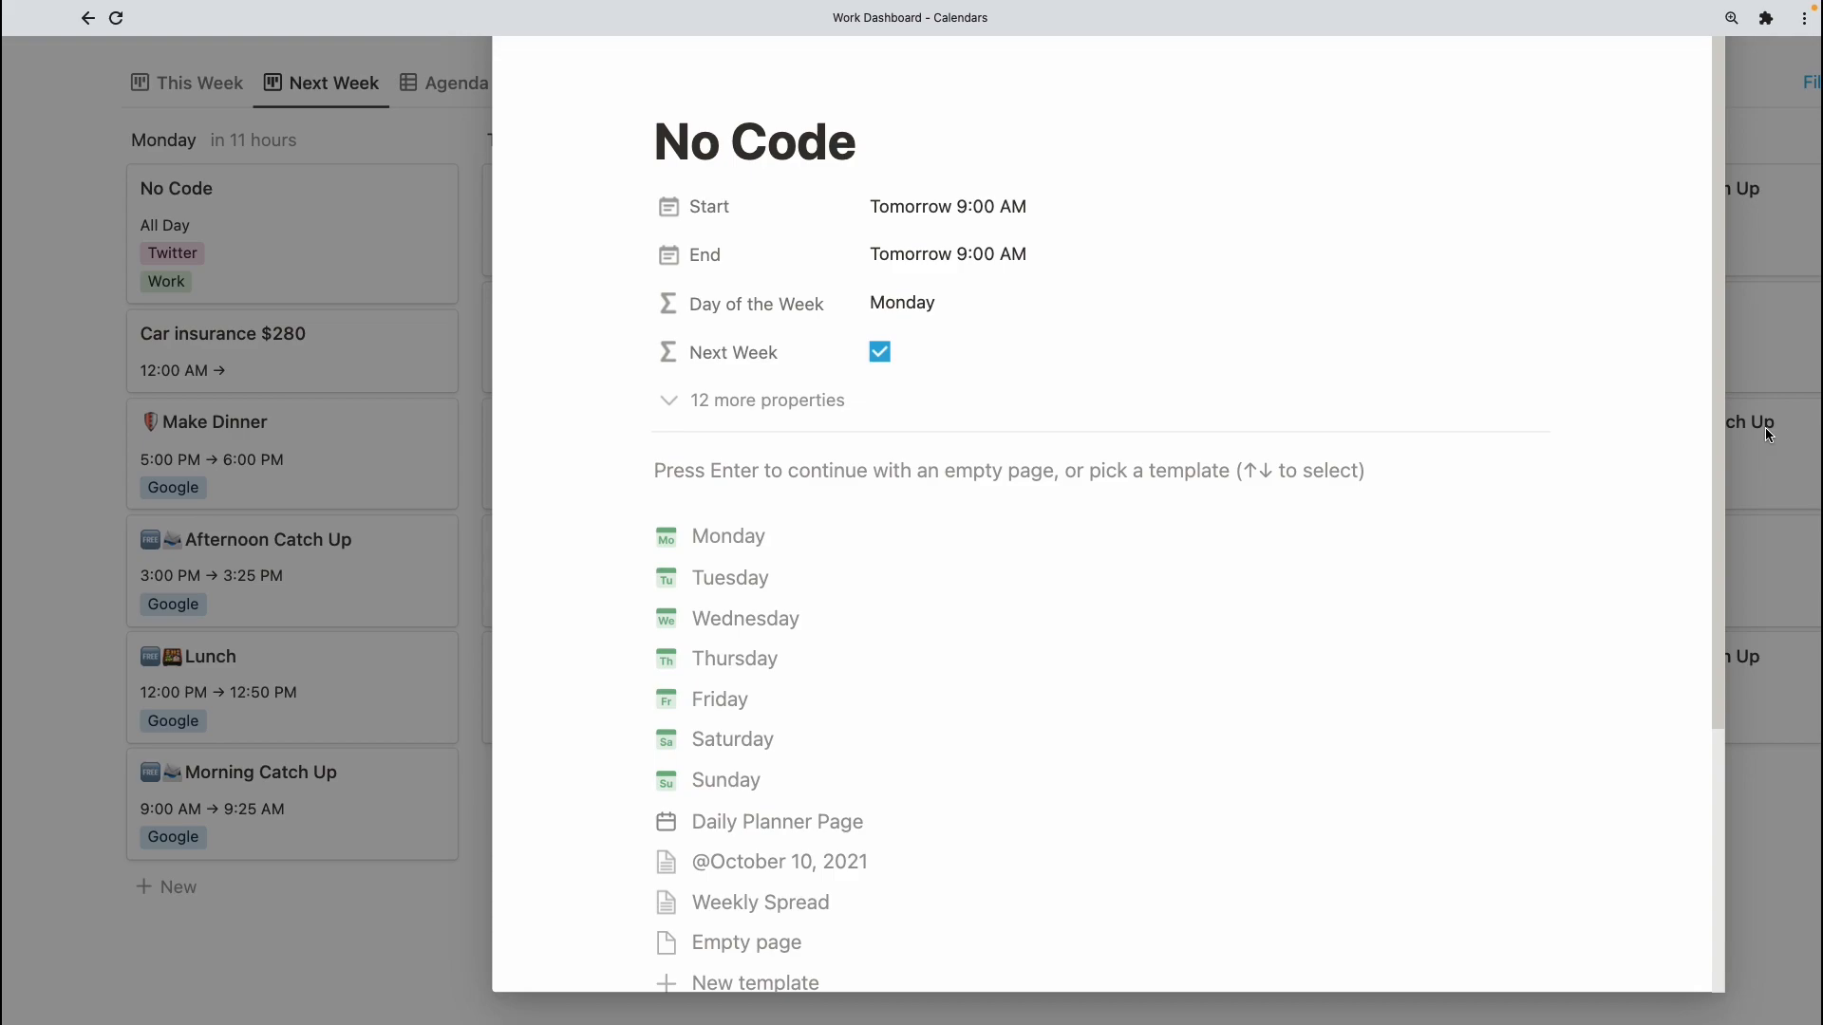
click(475, 229)
- Switch the calendar database to the Agenda view and look over its filtered table of events
scroll(472, 229, up, 2)
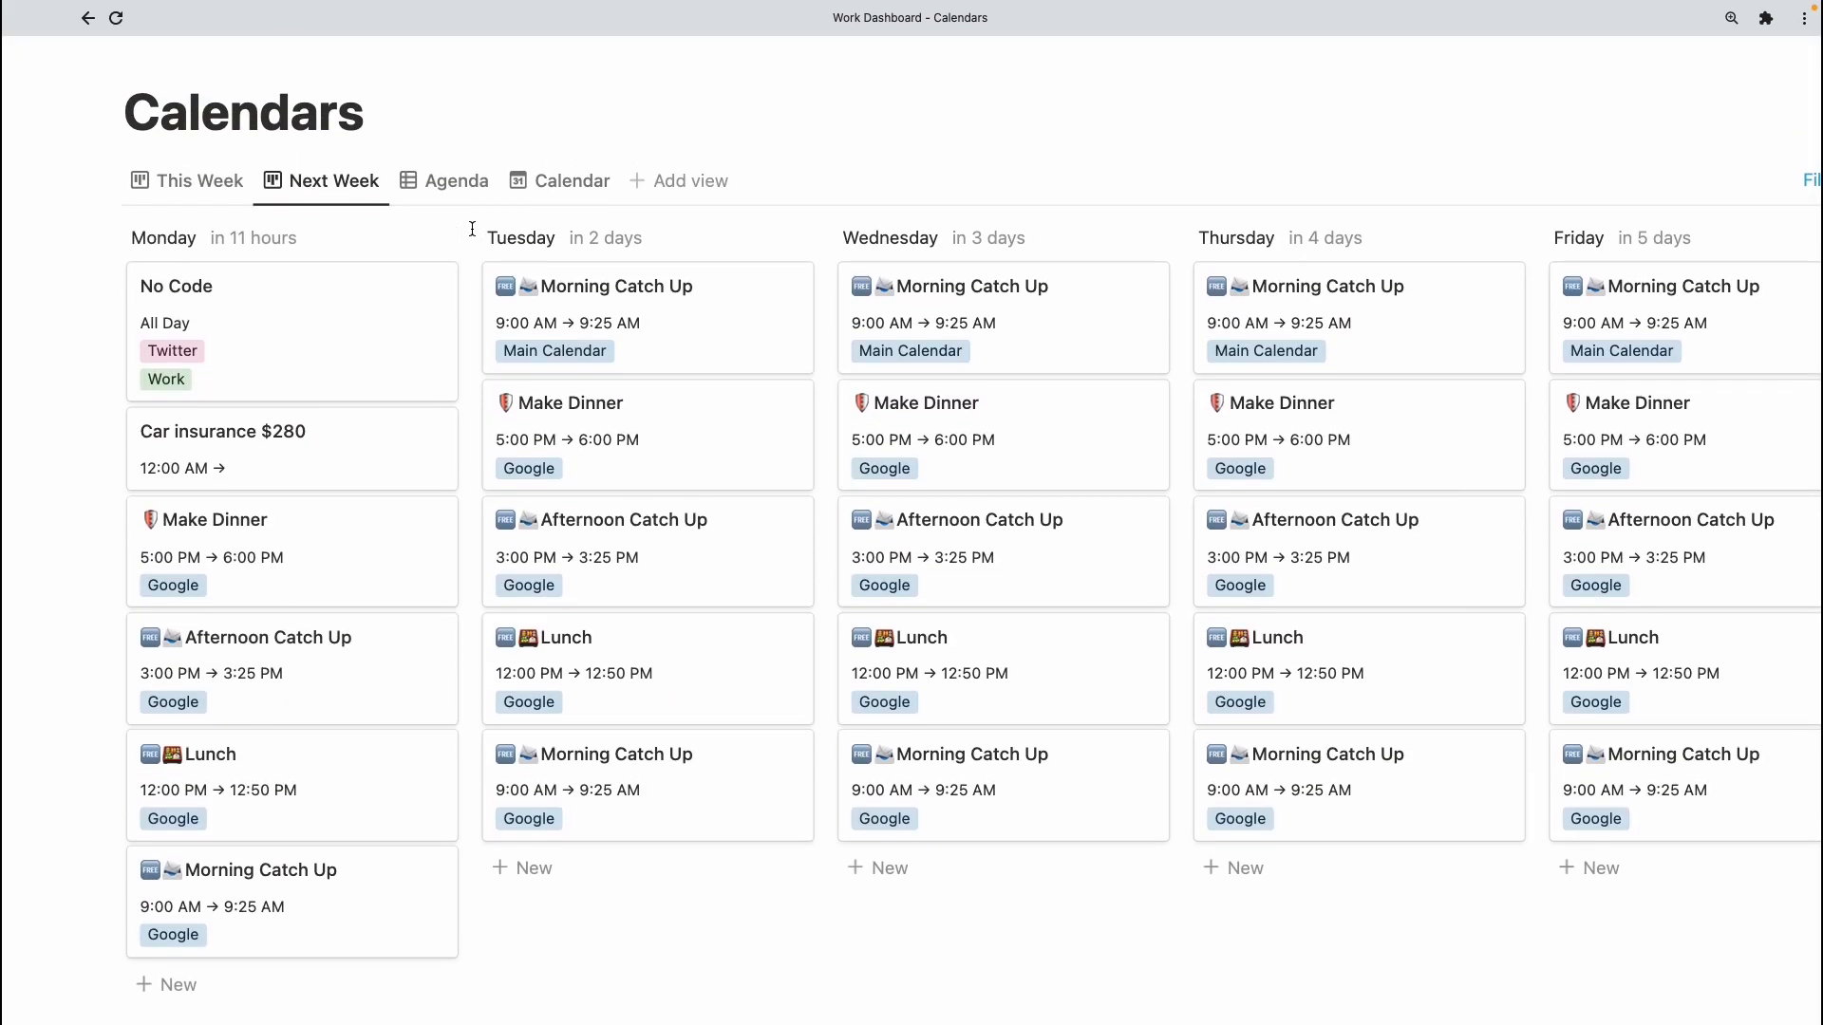
scroll(472, 229, up, 1)
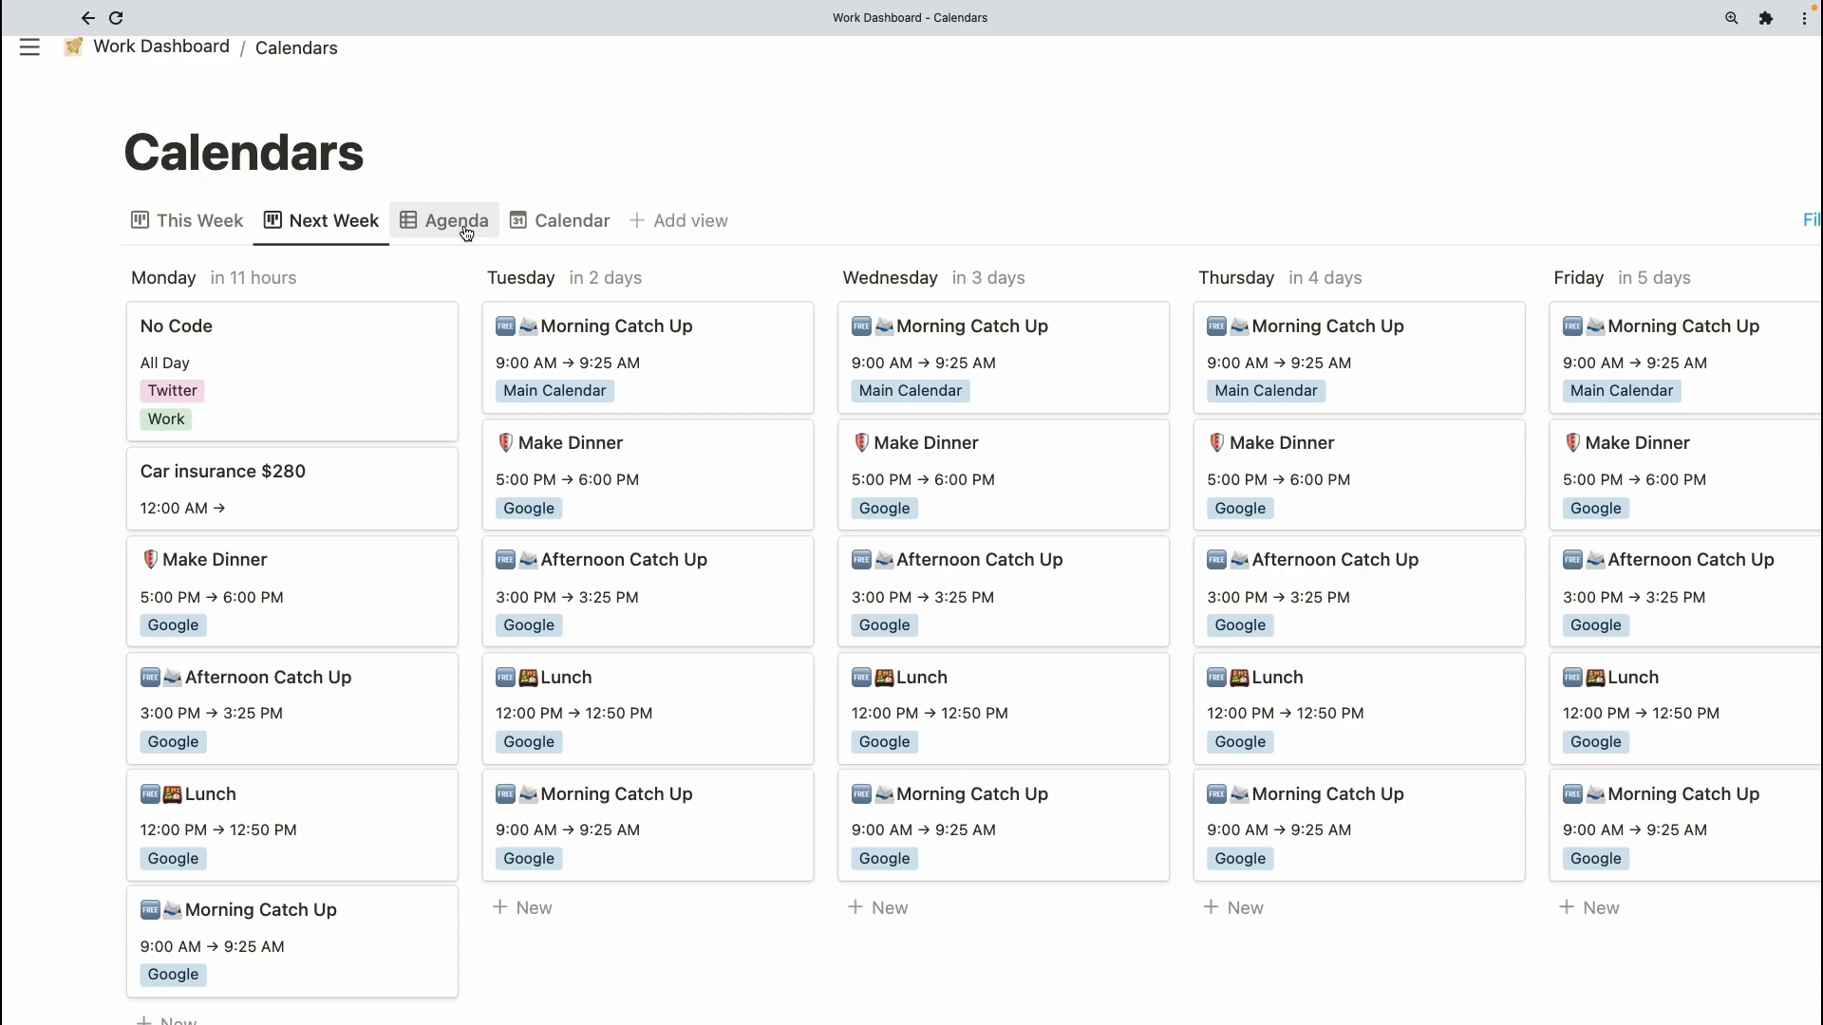
click(467, 233)
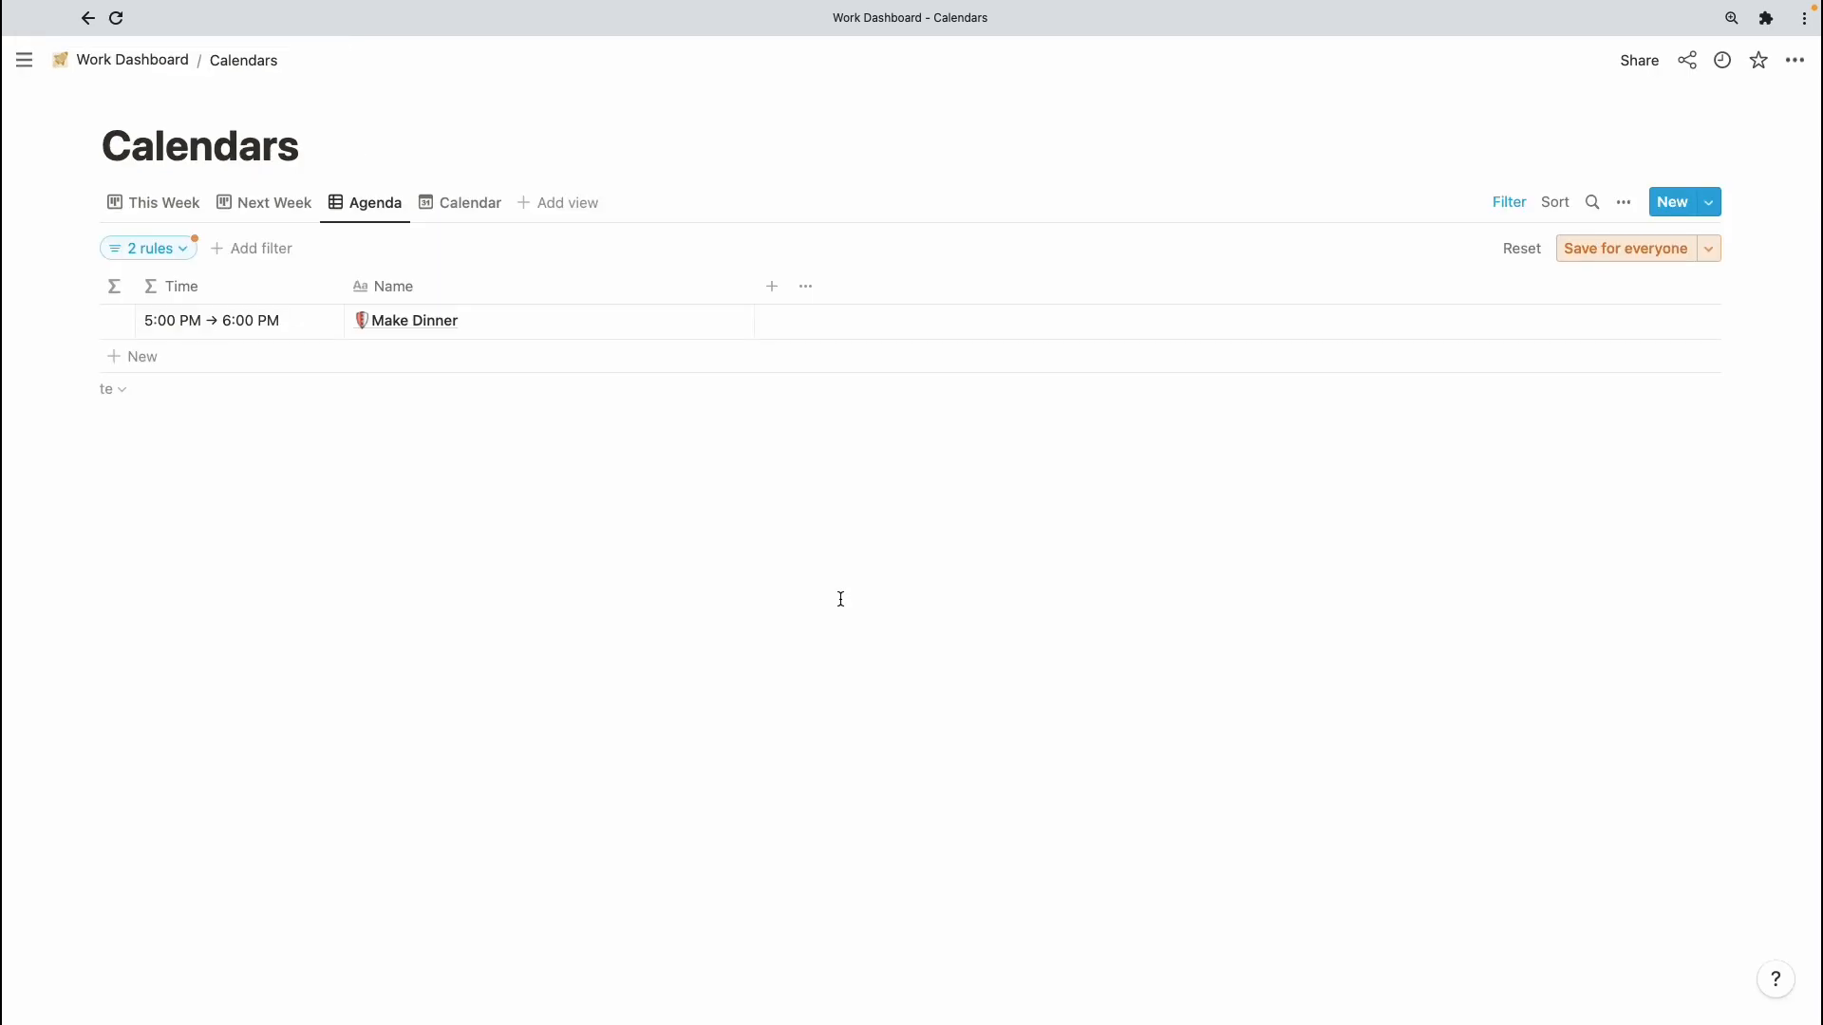
scroll(841, 599, up, 5)
scroll(841, 599, left, 5)
scroll(840, 599, up, 3)
scroll(840, 600, left, 3)
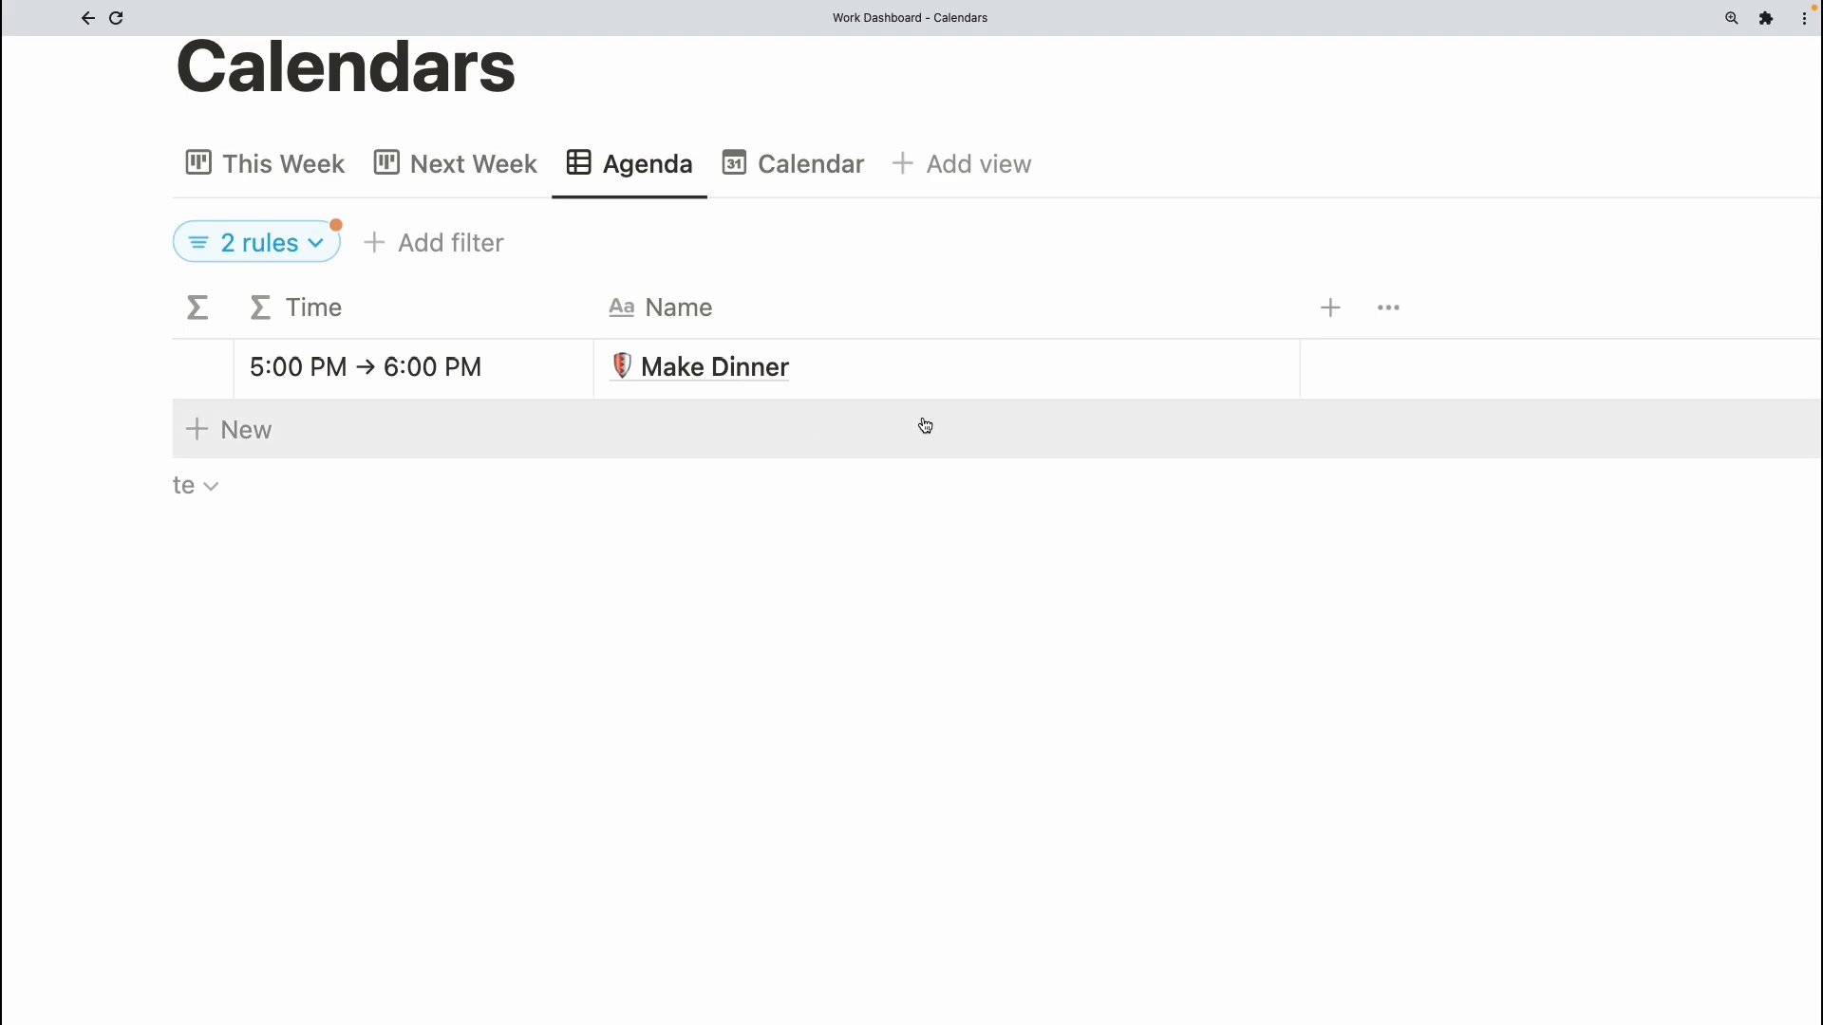
- Open the Make Dinner event from the agenda and look through its properties, including the Time formula property
click(1215, 372)
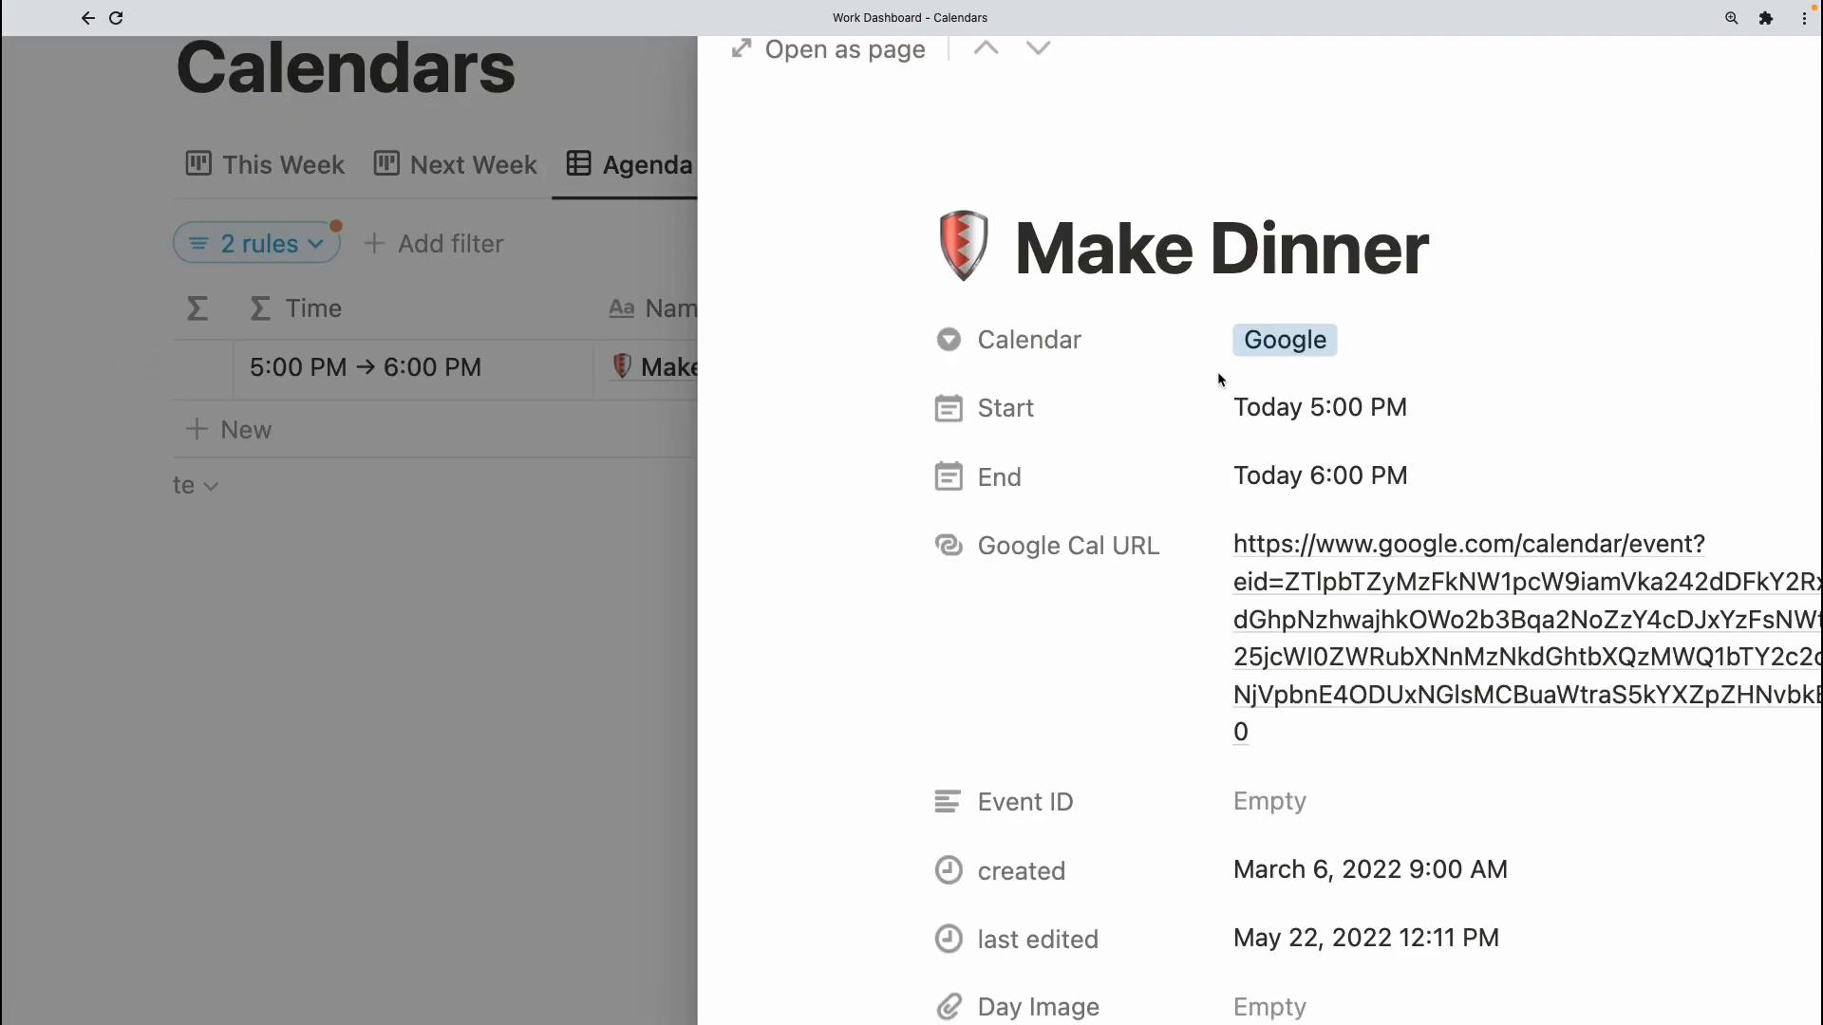
scroll(1218, 374, down, 1)
scroll(1218, 375, right, 3)
scroll(1220, 381, right, 4)
scroll(1221, 381, down, 5)
scroll(1042, 562, down, 3)
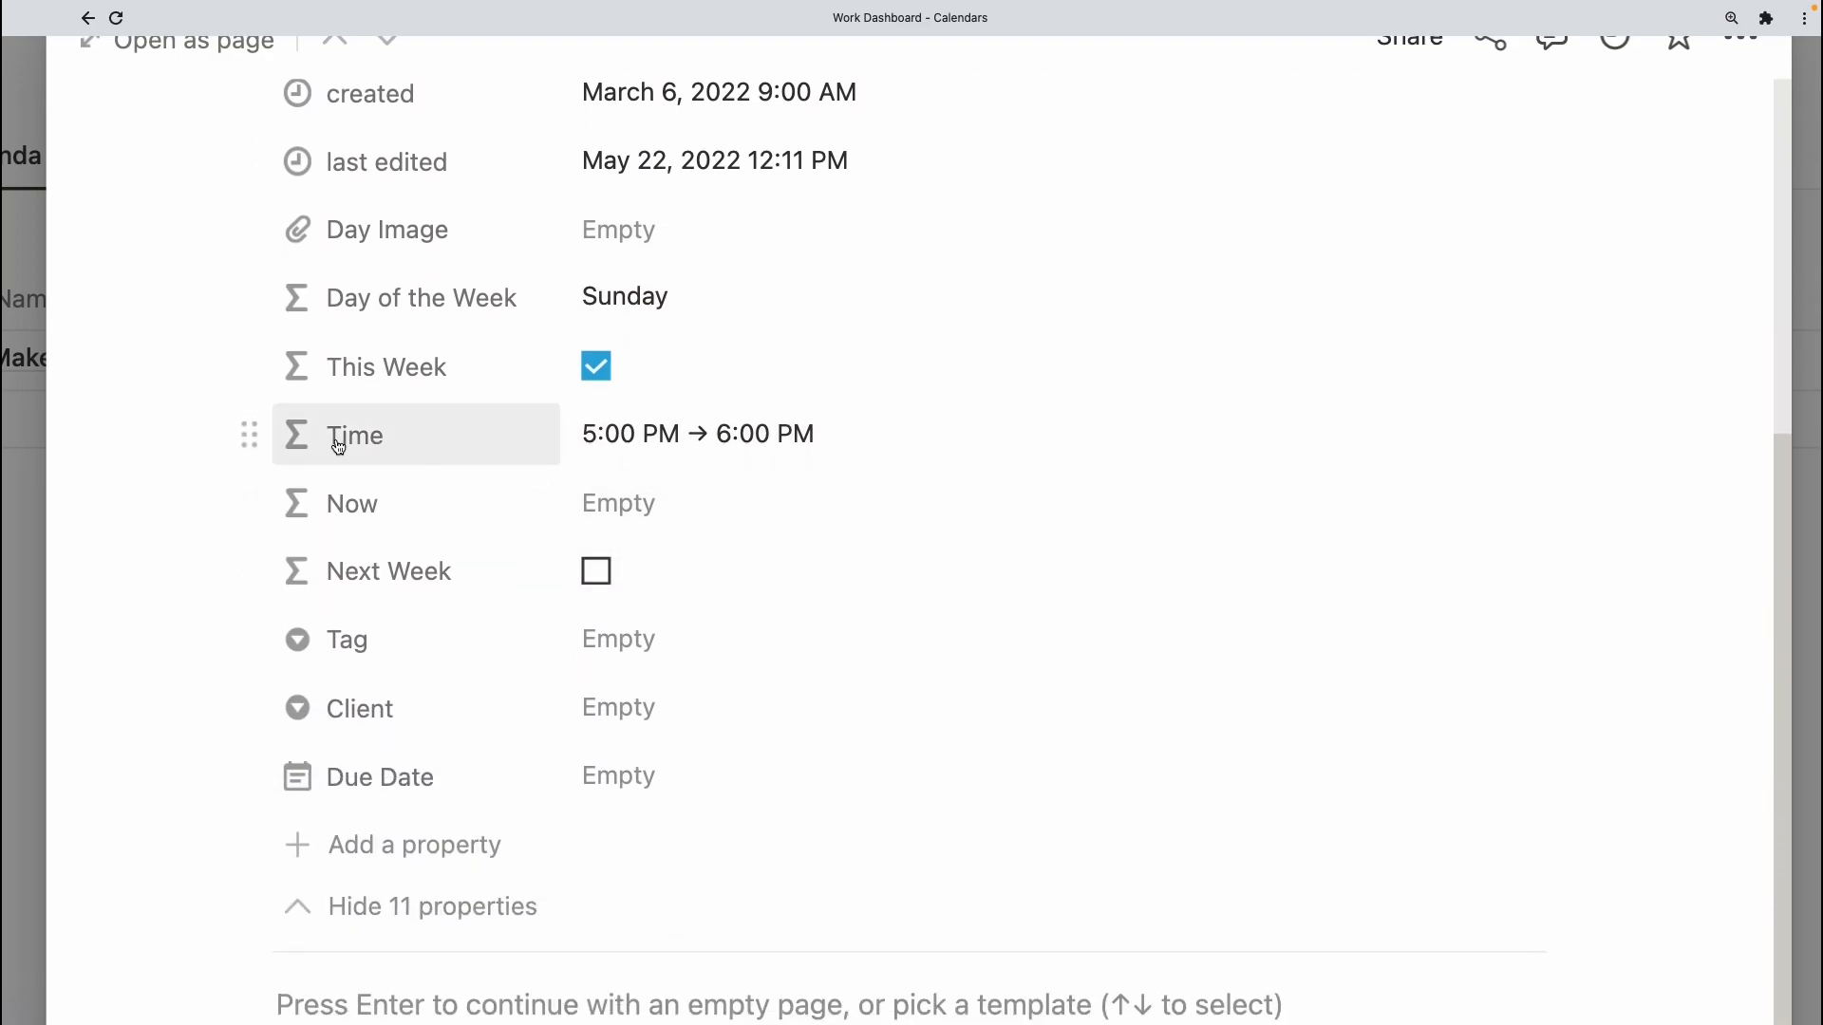
- Open the Time formula of the Make Dinner event, examine its first dateBetween condition on End and Start in "minutes", and close it
click(879, 438)
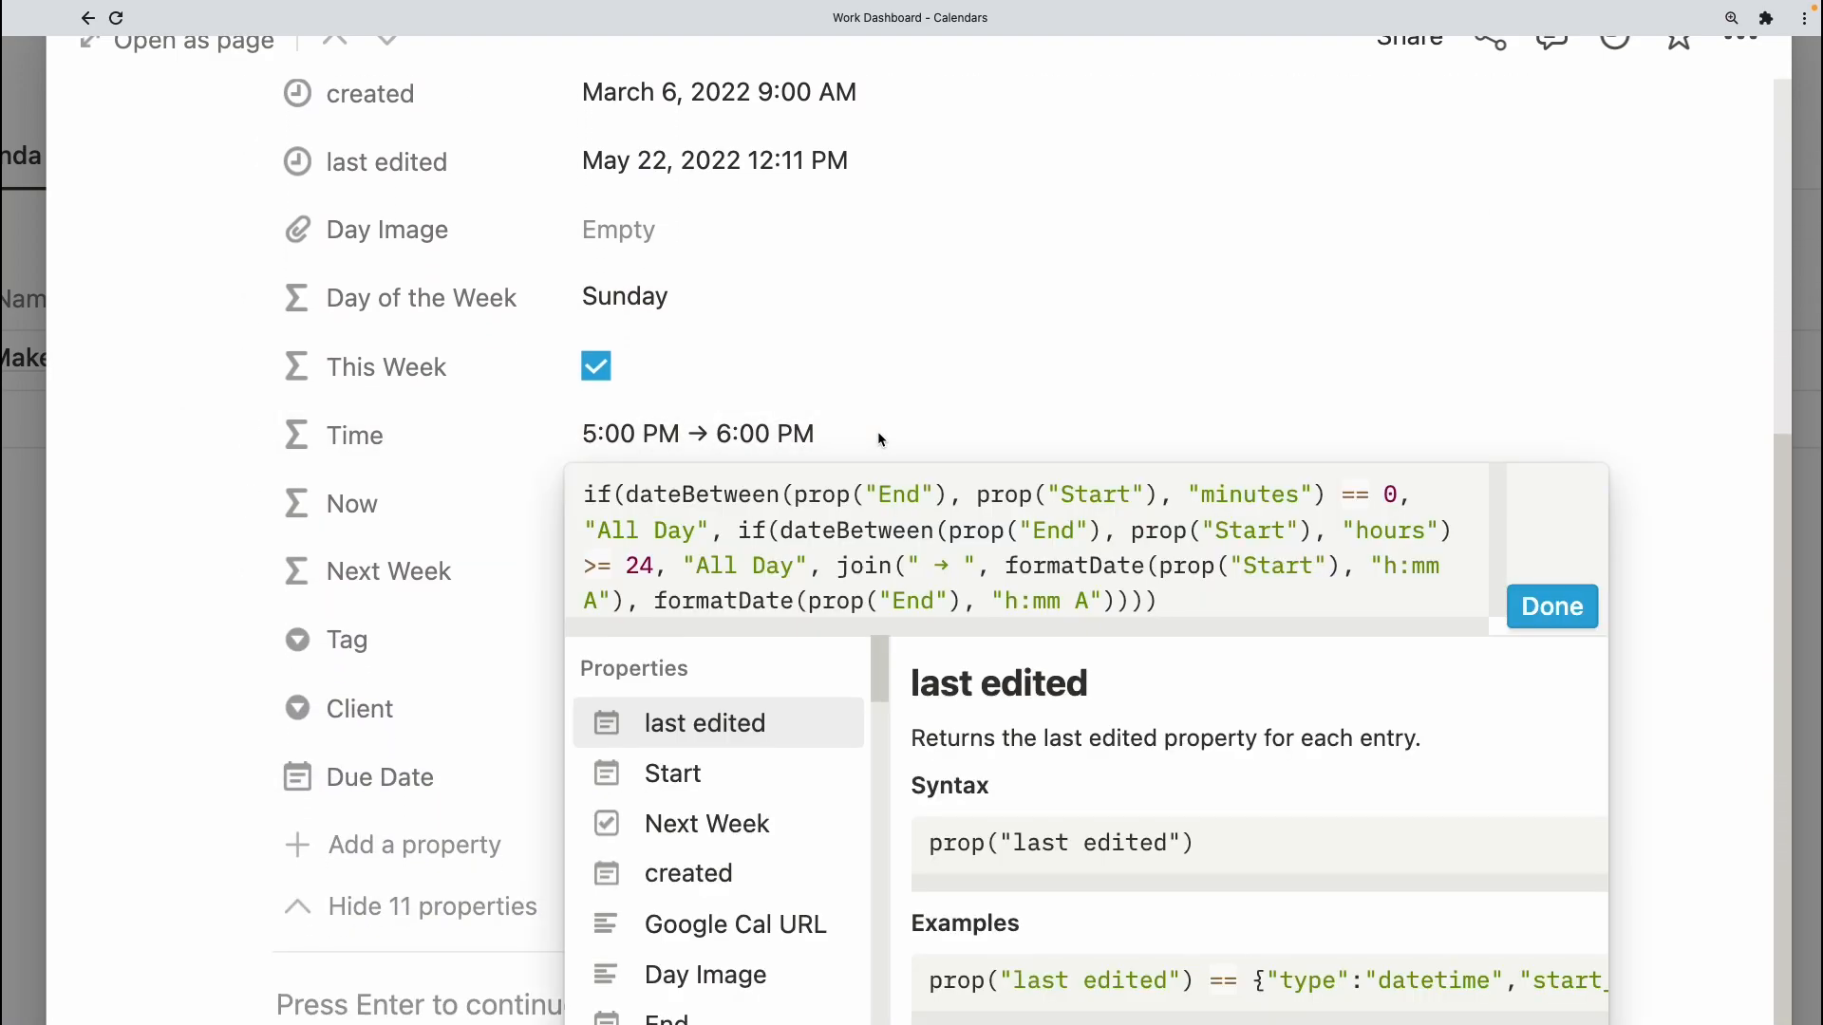
scroll(879, 438, down, 2)
scroll(879, 438, right, 1)
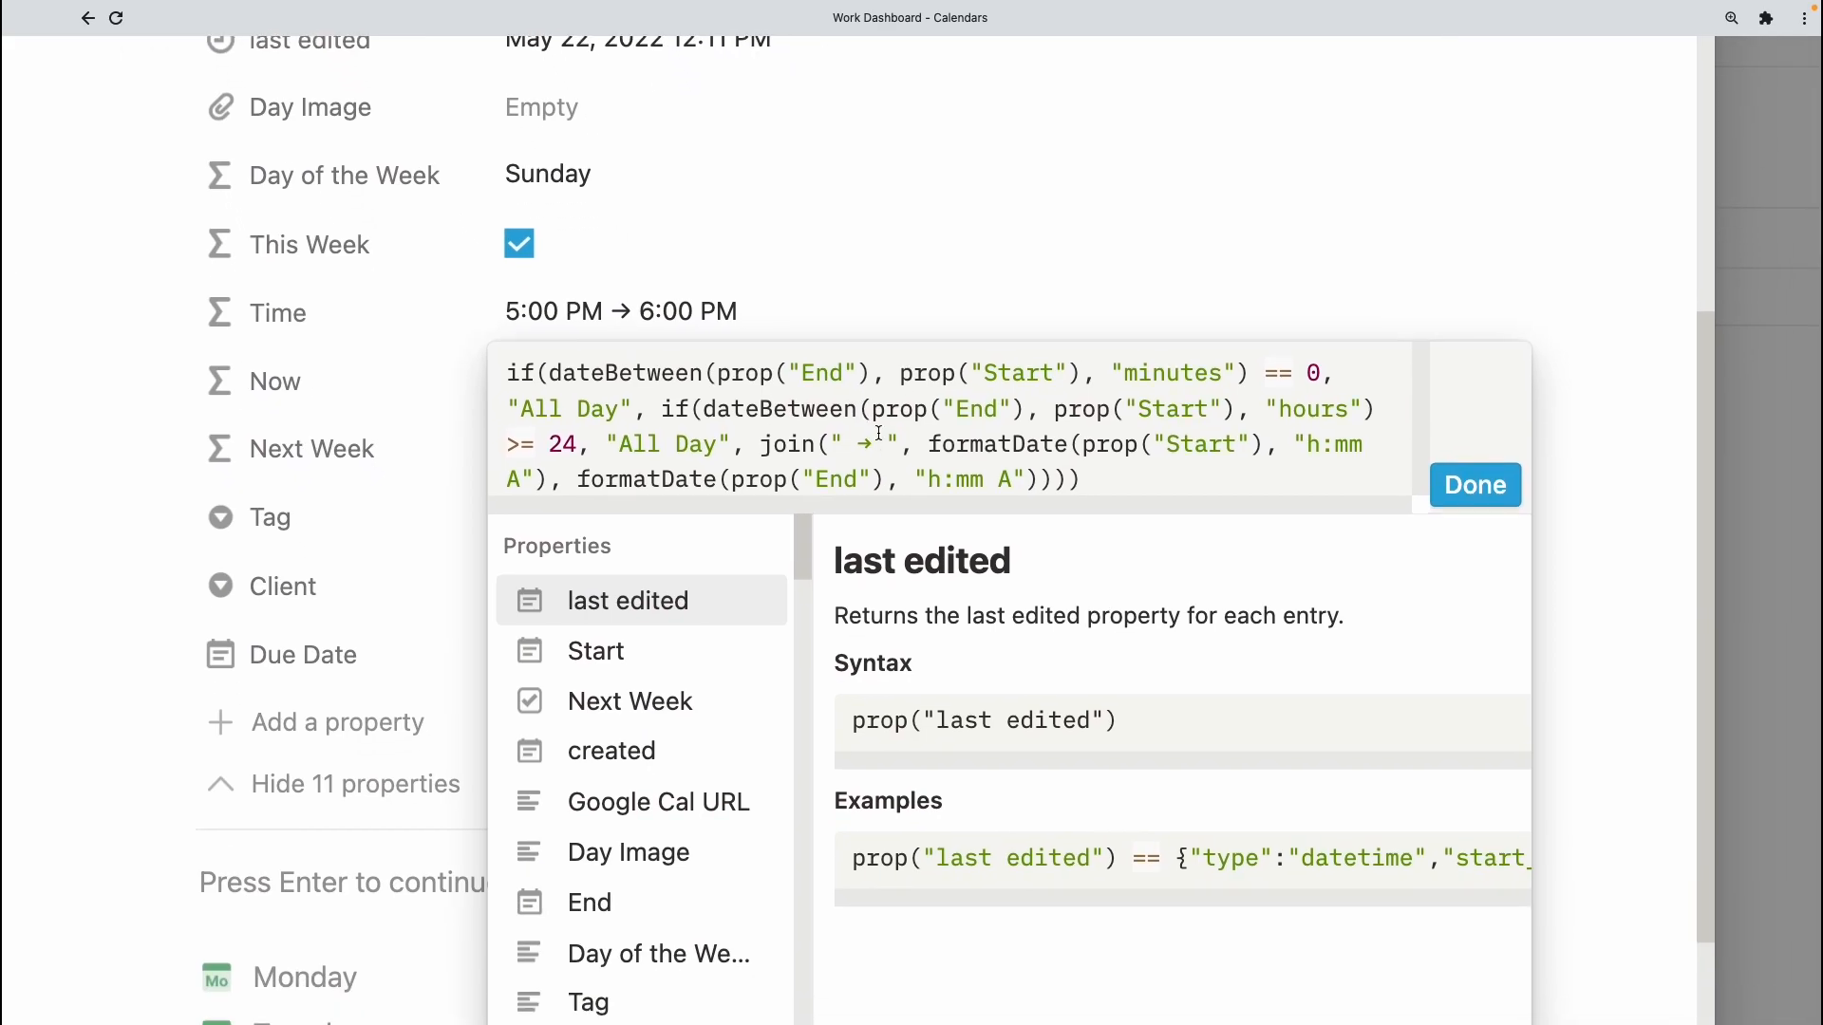
scroll(878, 434, up, 5)
scroll(878, 434, right, 1)
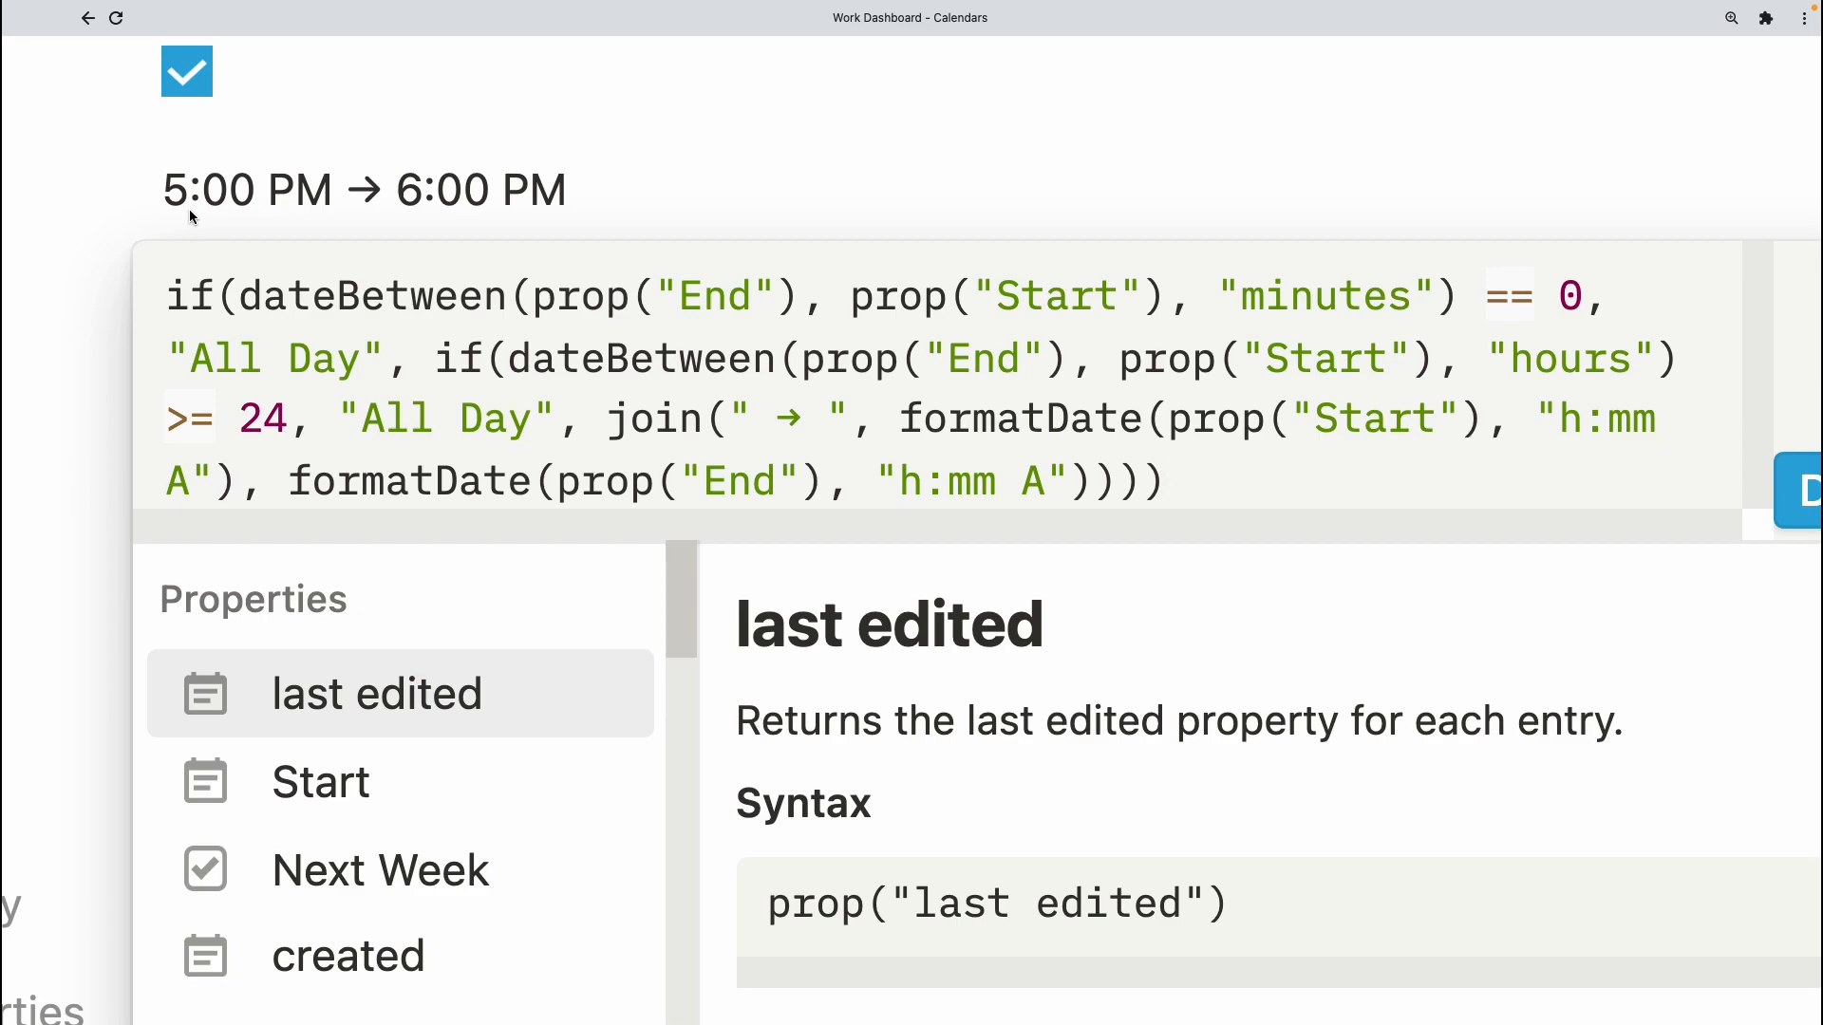
click(234, 304)
drag(234, 304, 1151, 300)
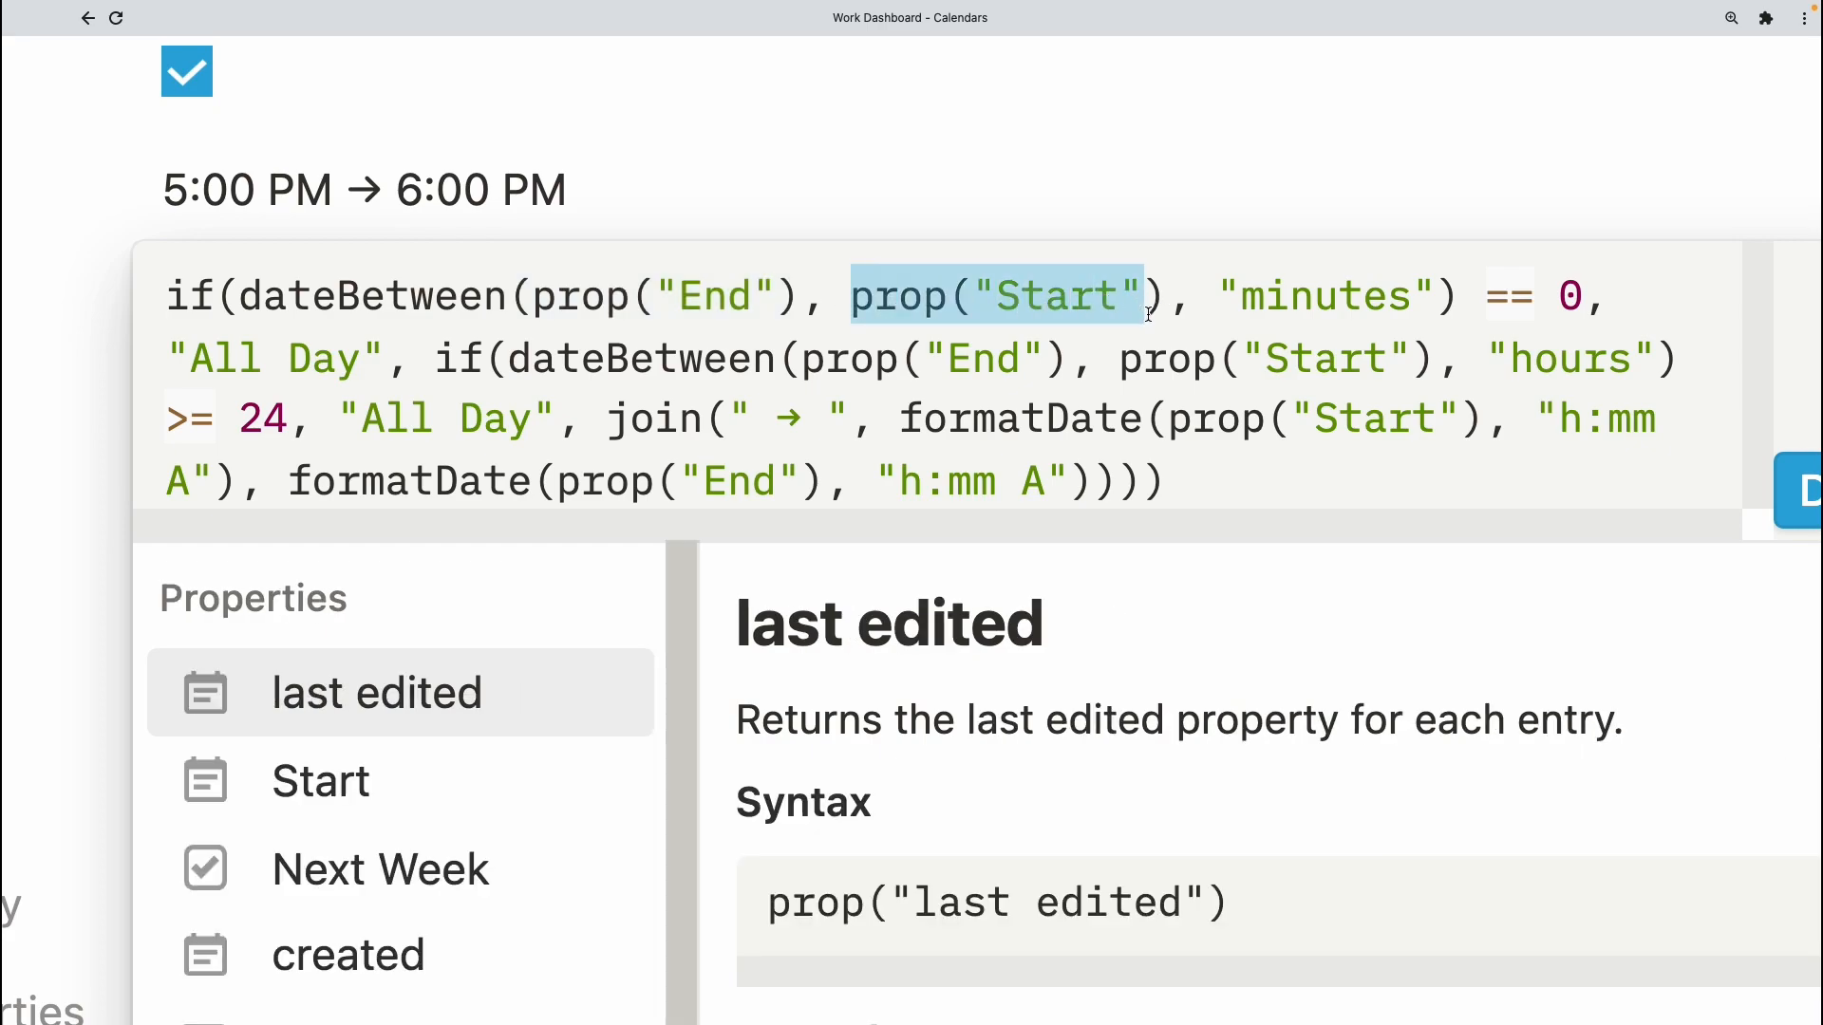
click(1213, 302)
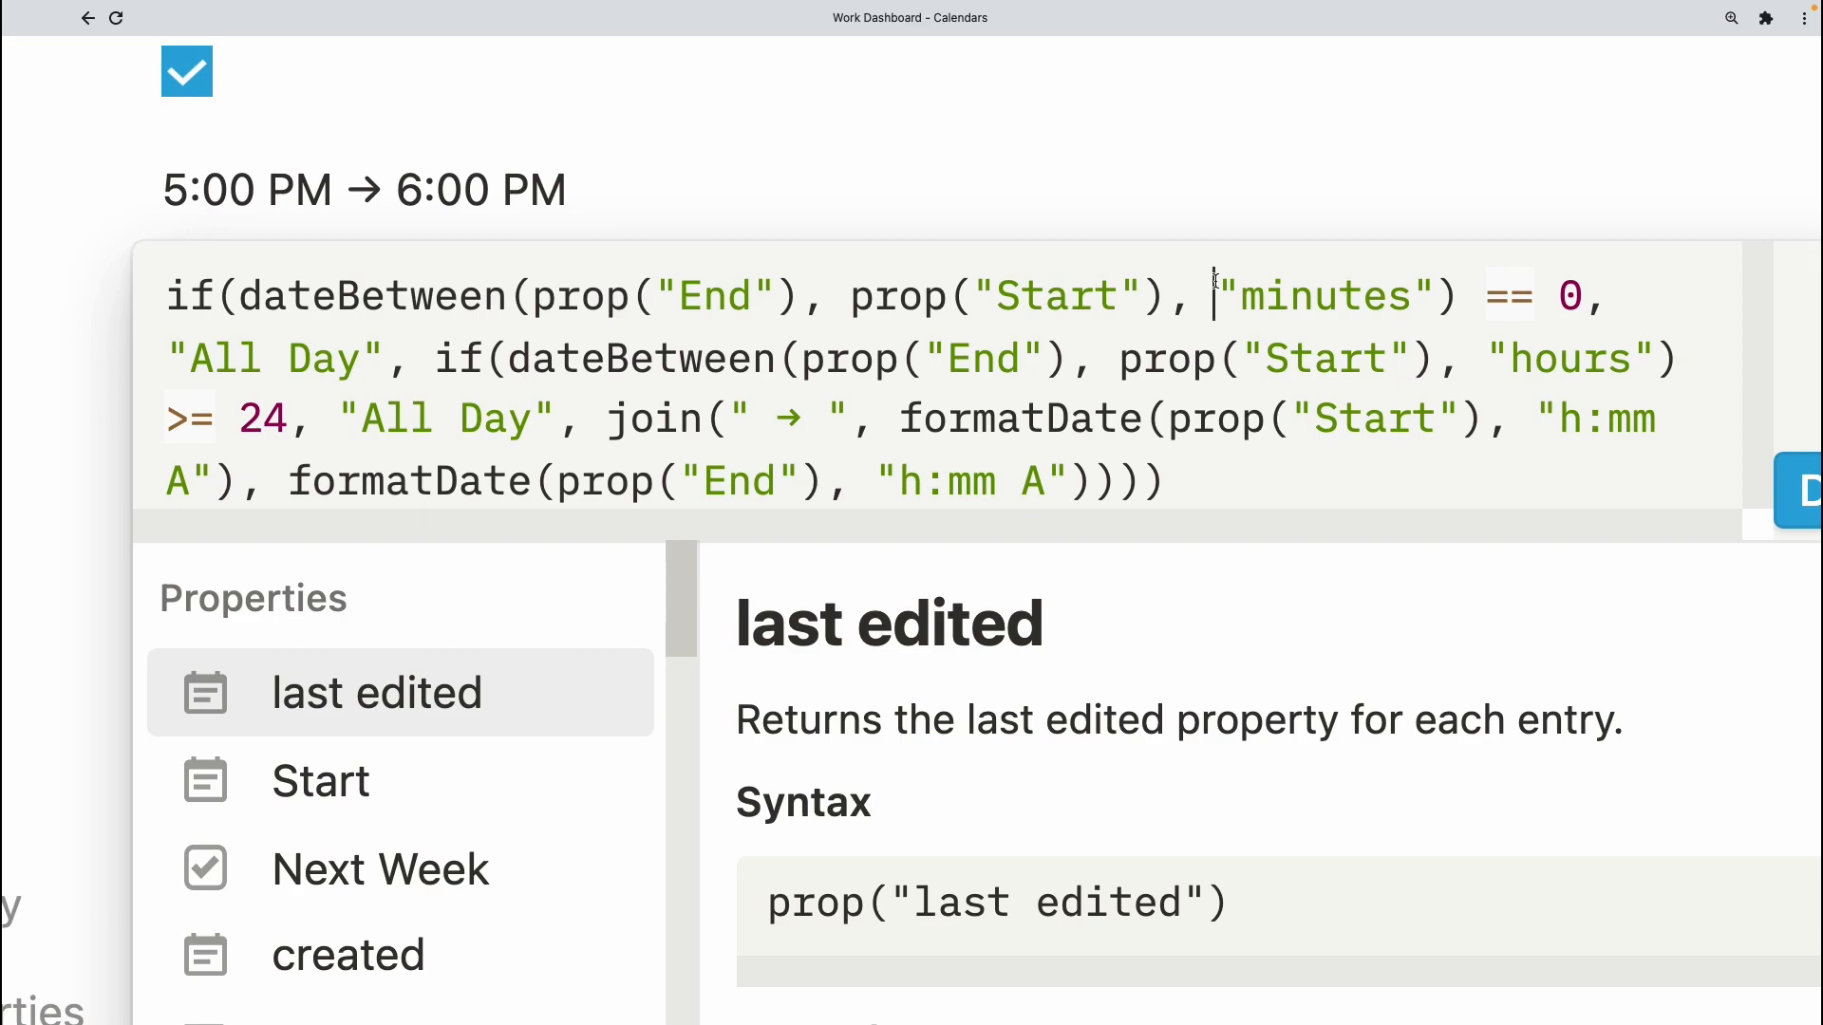
click(1202, 166)
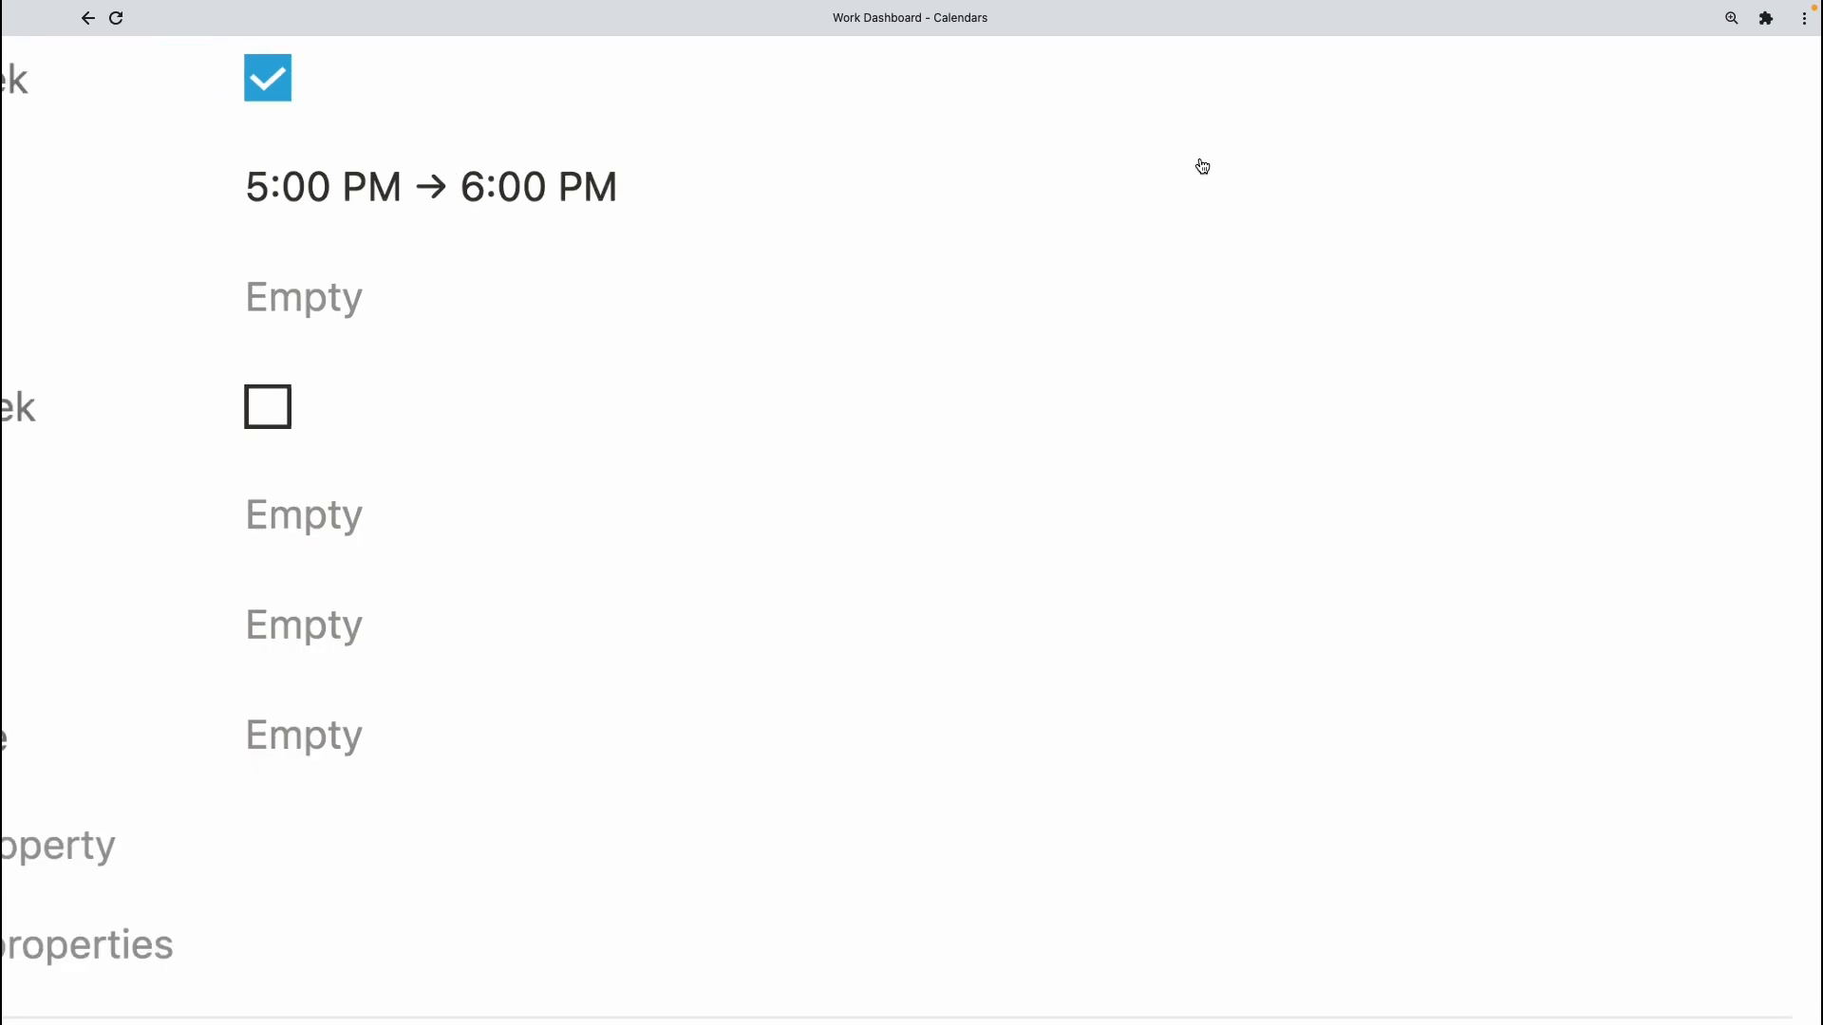
- Reset the event's Start and End times to 12:00 AM by switching the Include time option off and on for each date
scroll(1202, 166, down, 5)
scroll(1202, 167, up, 3)
scroll(884, 147, up, 4)
click(874, 148)
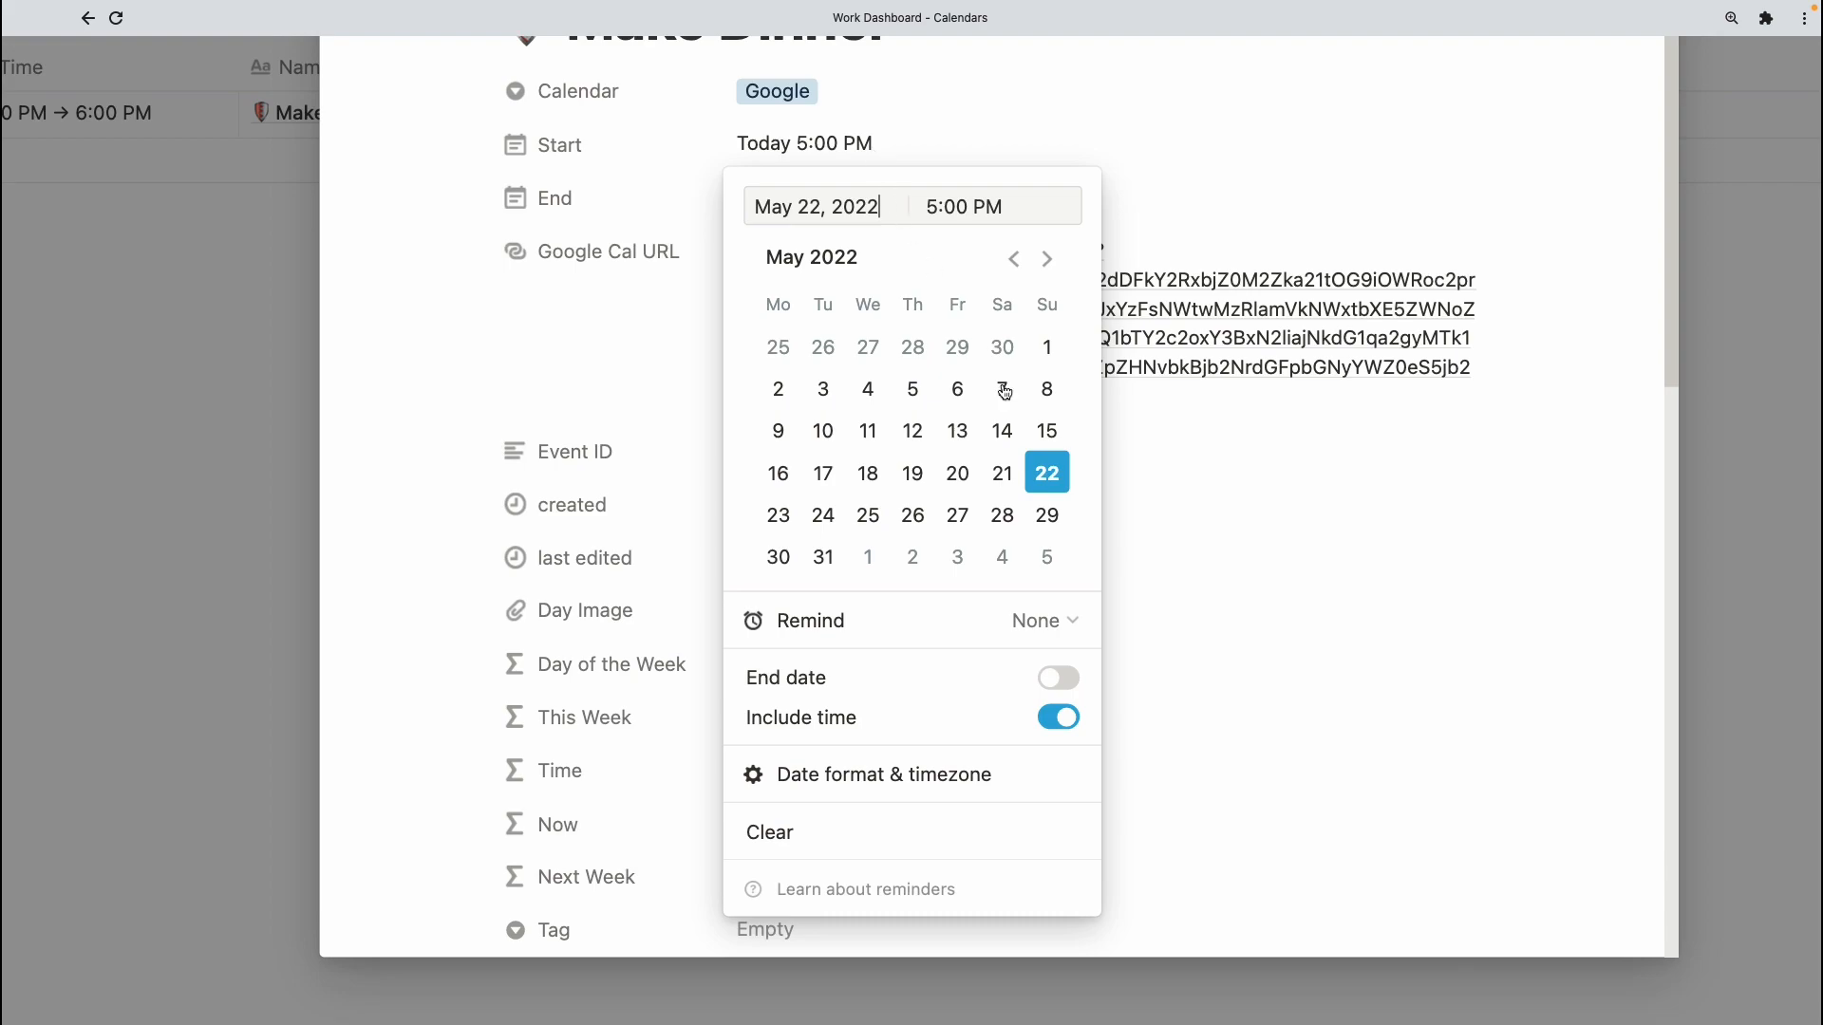
click(1059, 719)
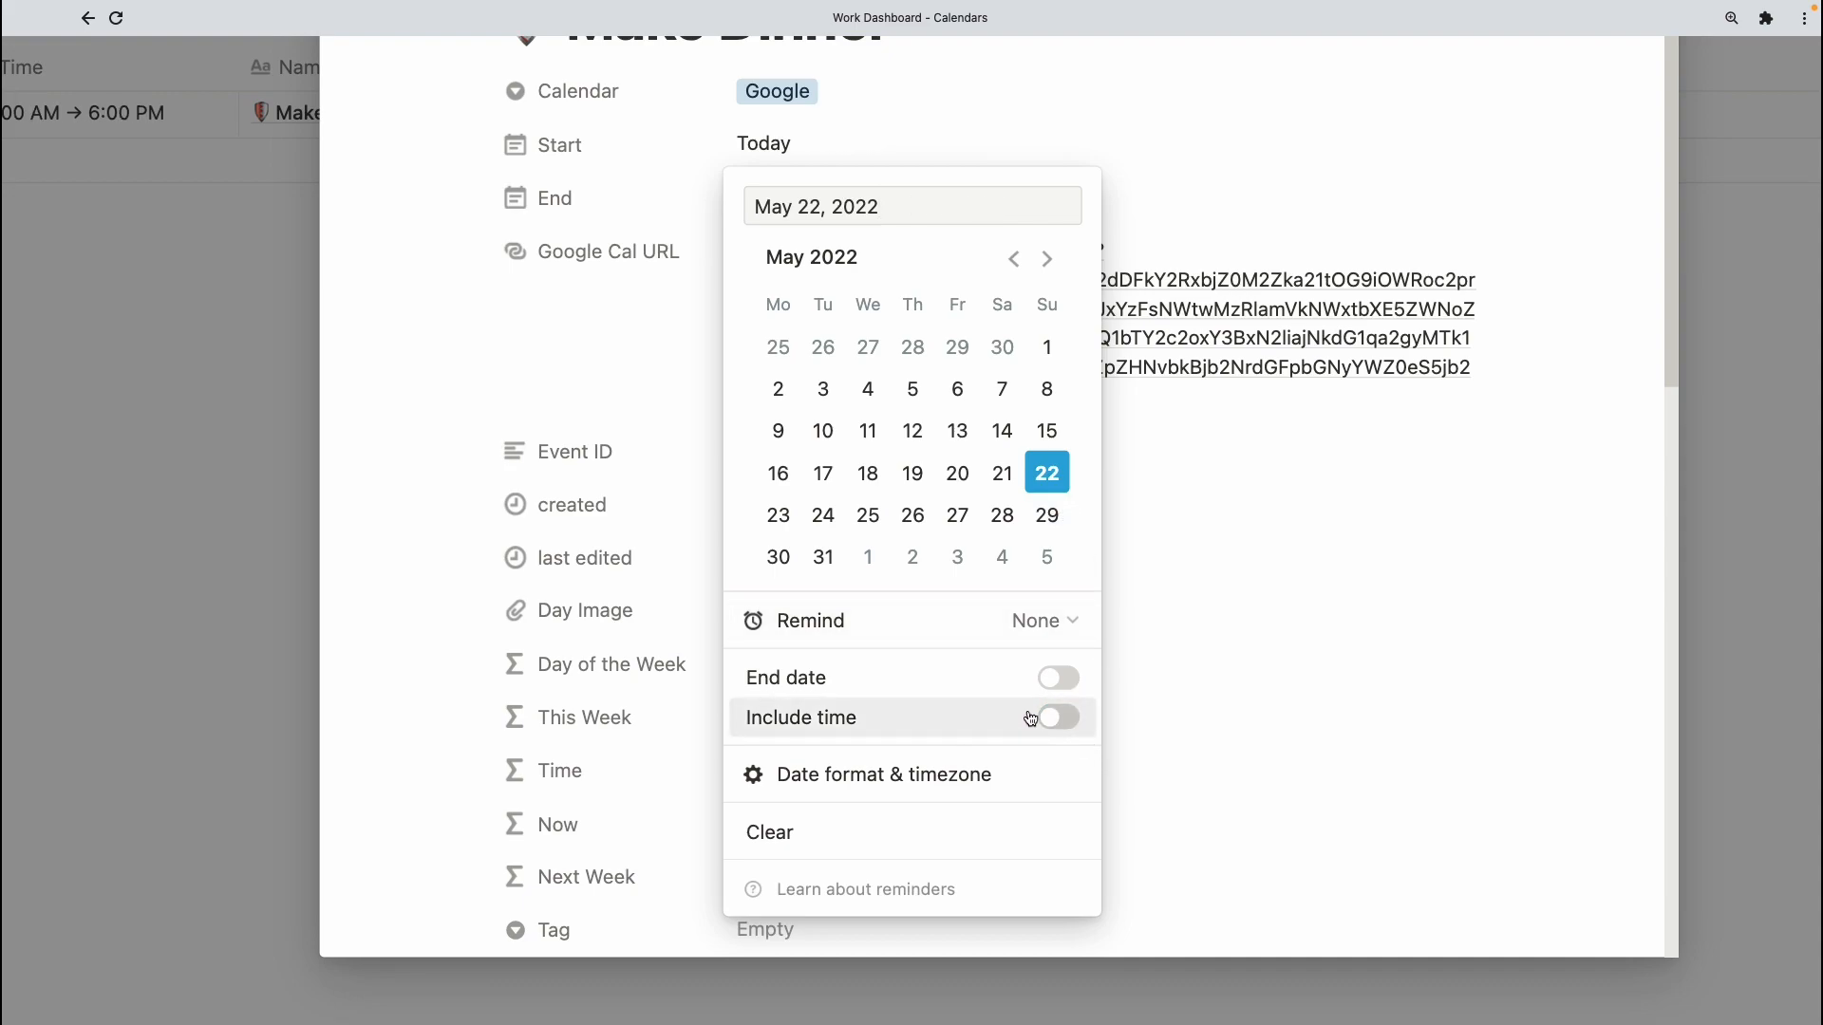
click(1059, 720)
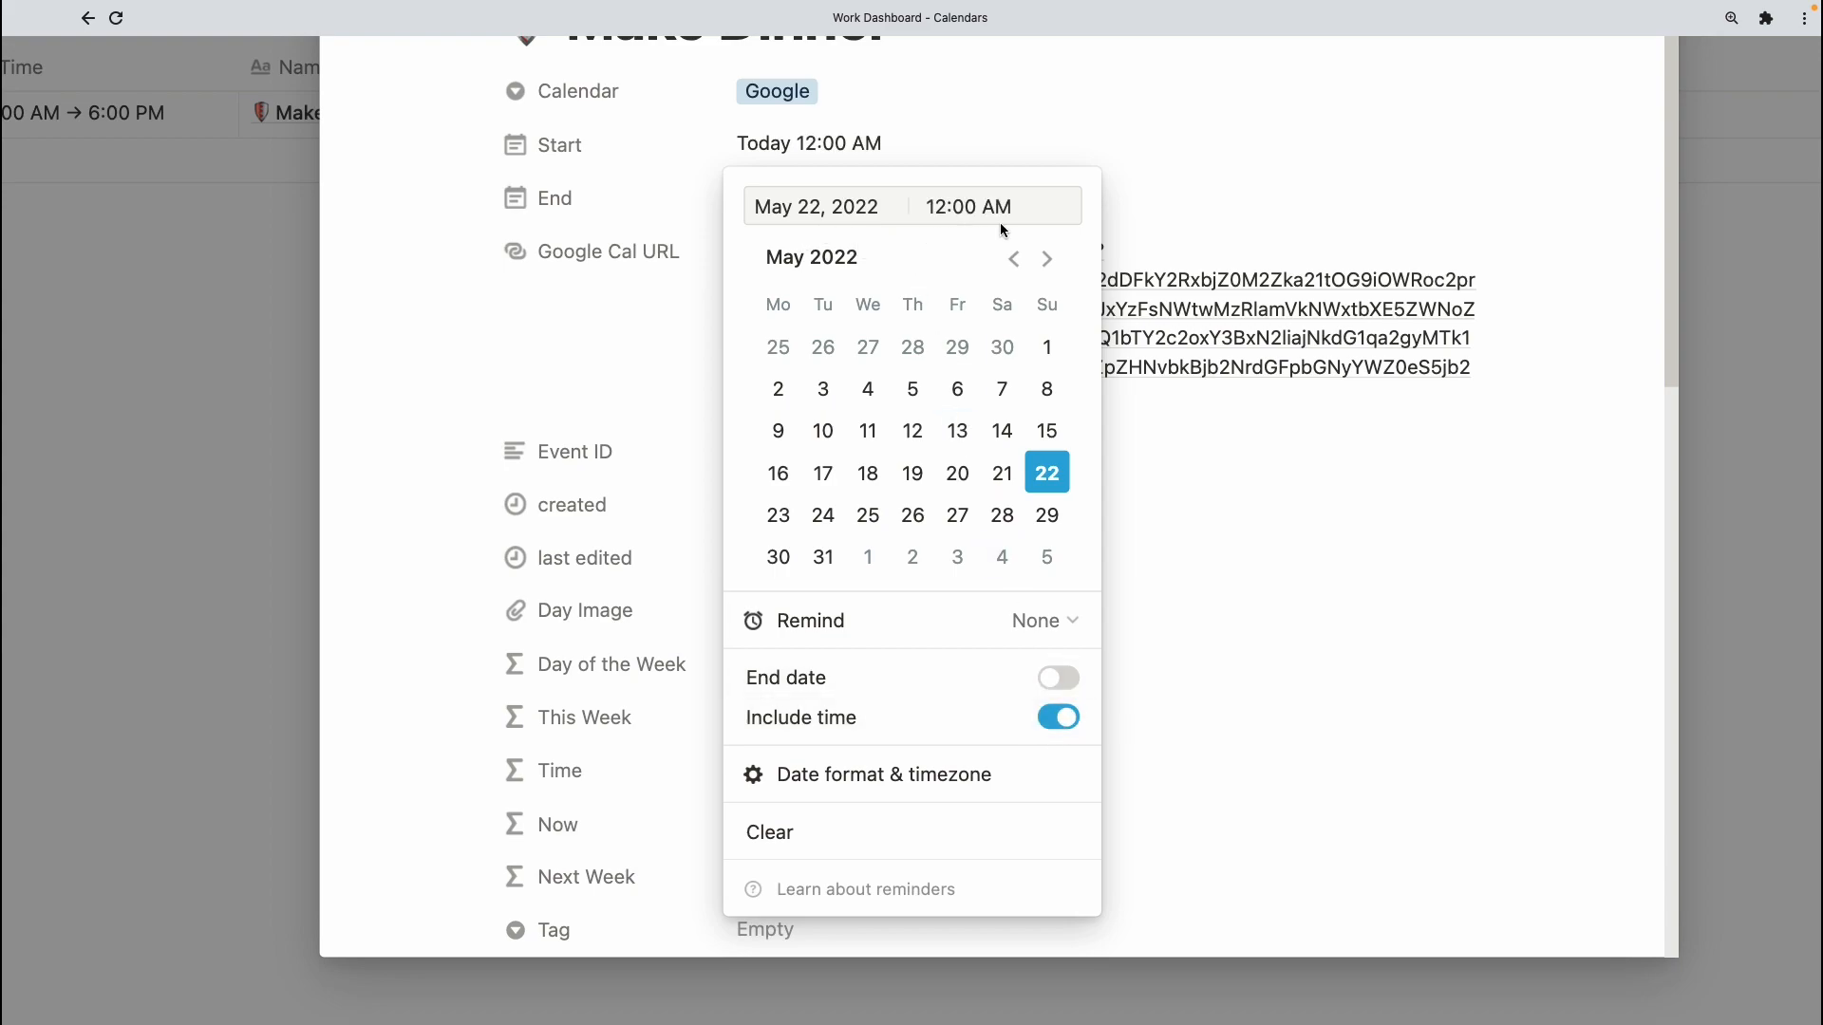
click(993, 110)
click(867, 197)
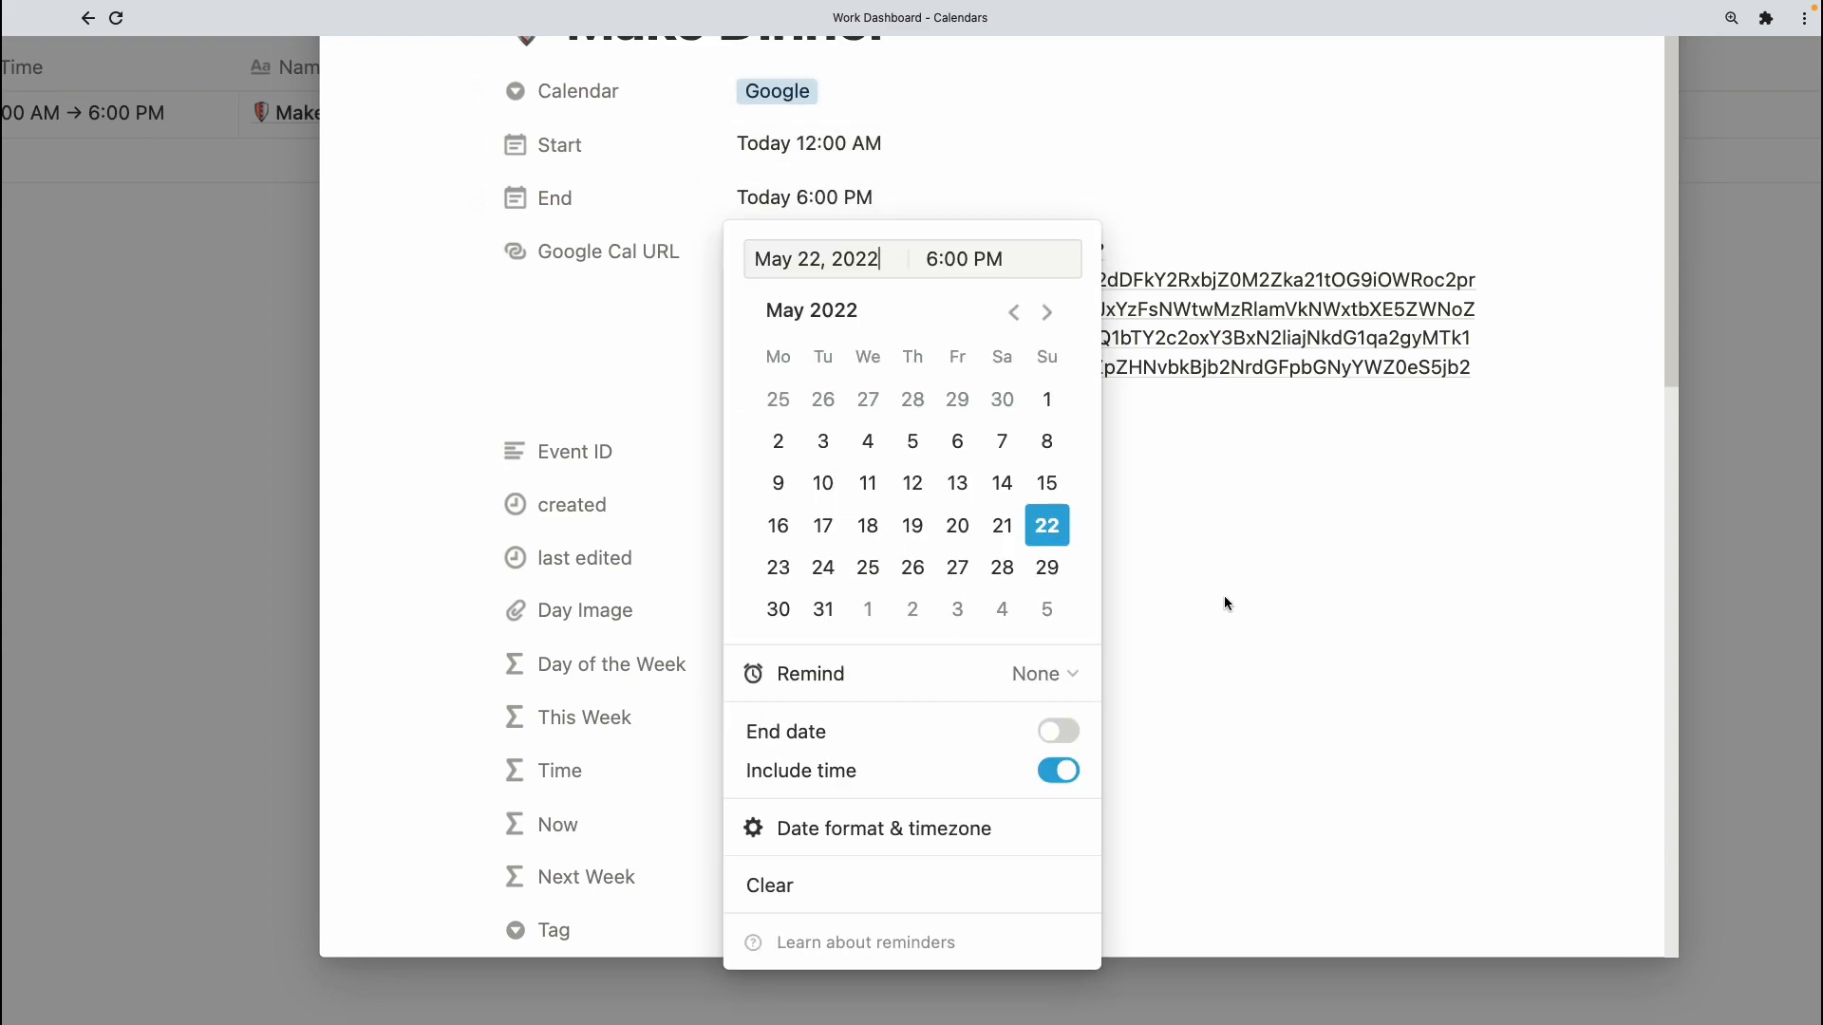
click(1062, 770)
click(1061, 770)
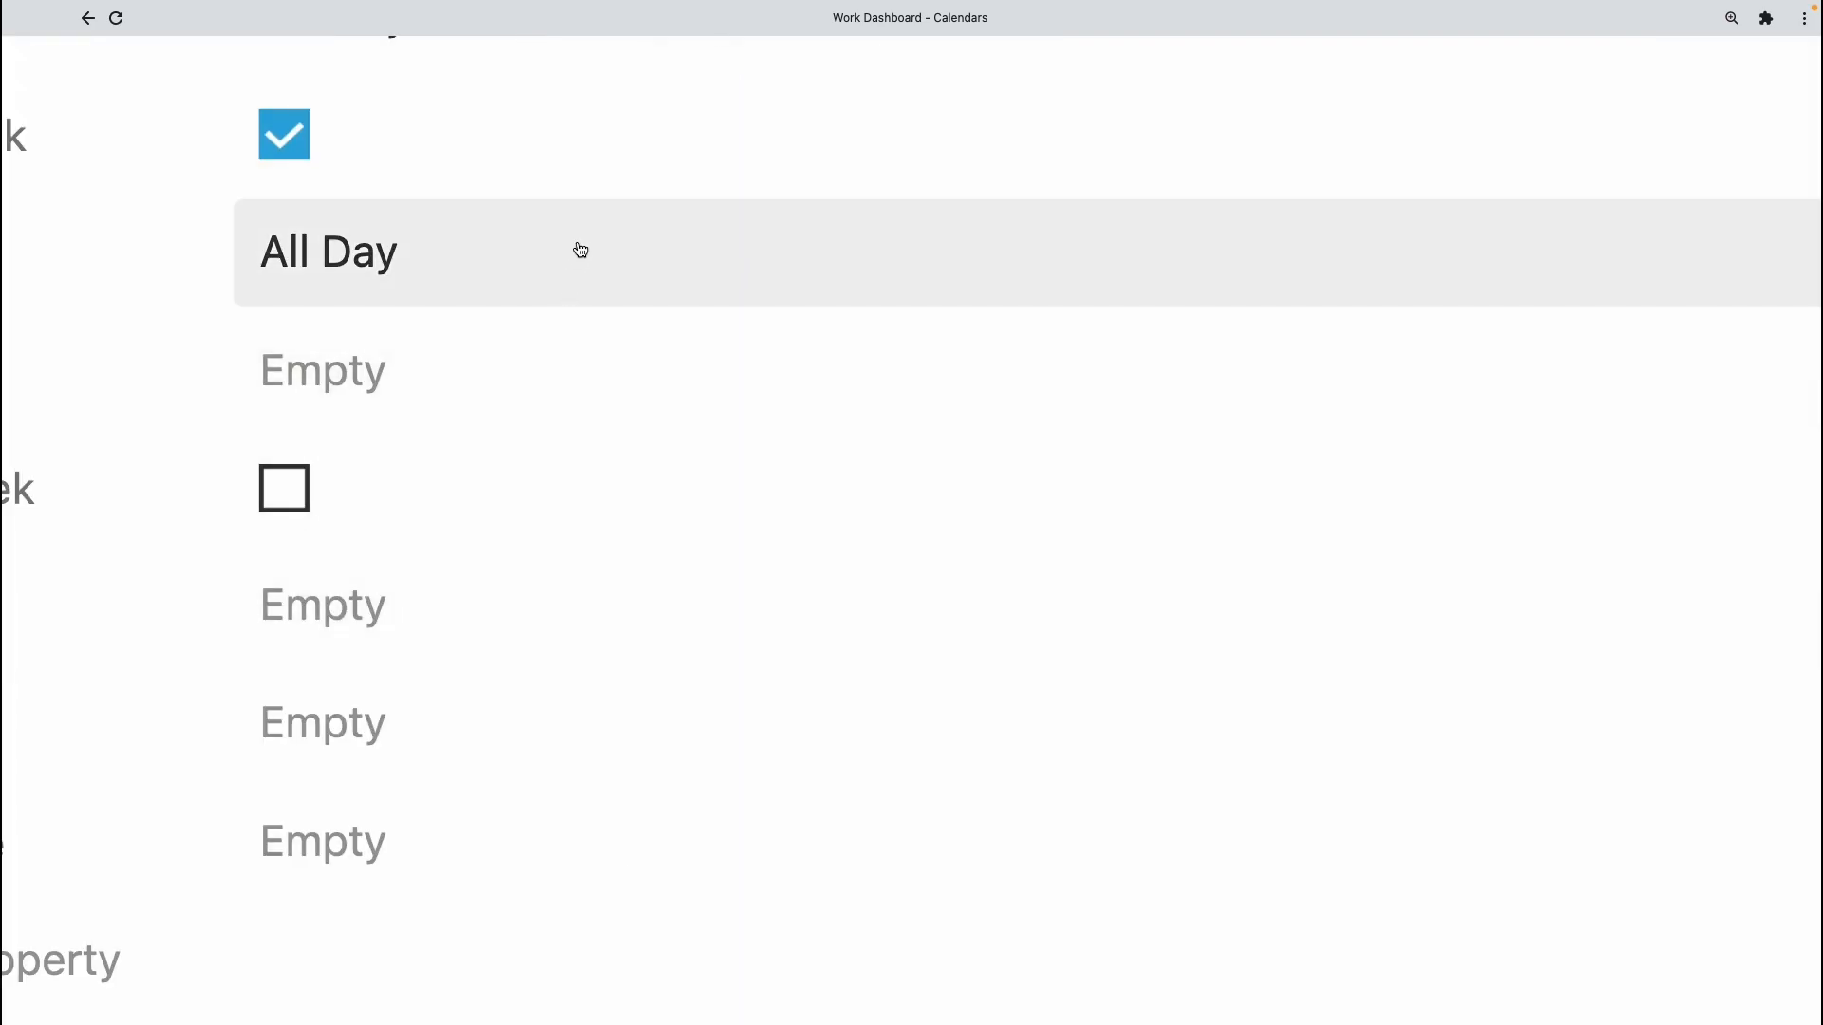
- Reopen the Time formula, examine the "hours" >= 24 condition that returns "All Day", and close the formula
click(577, 247)
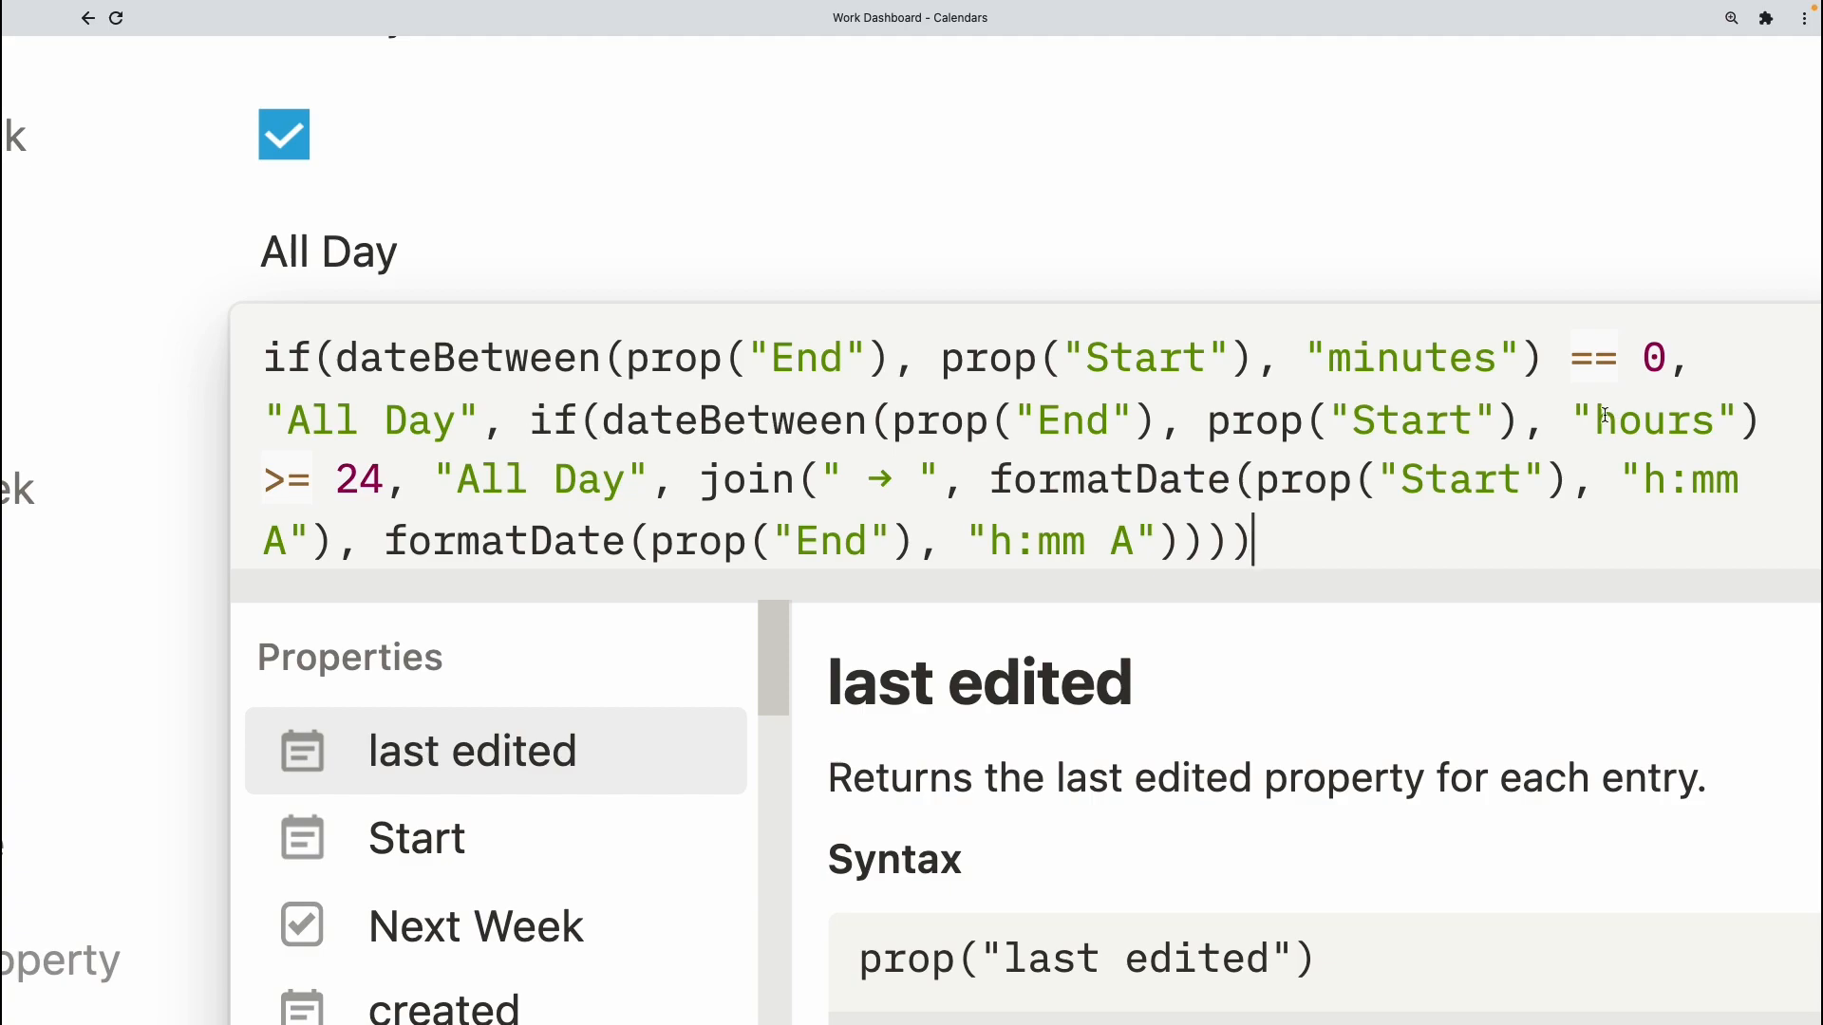
drag(1598, 420, 1712, 432)
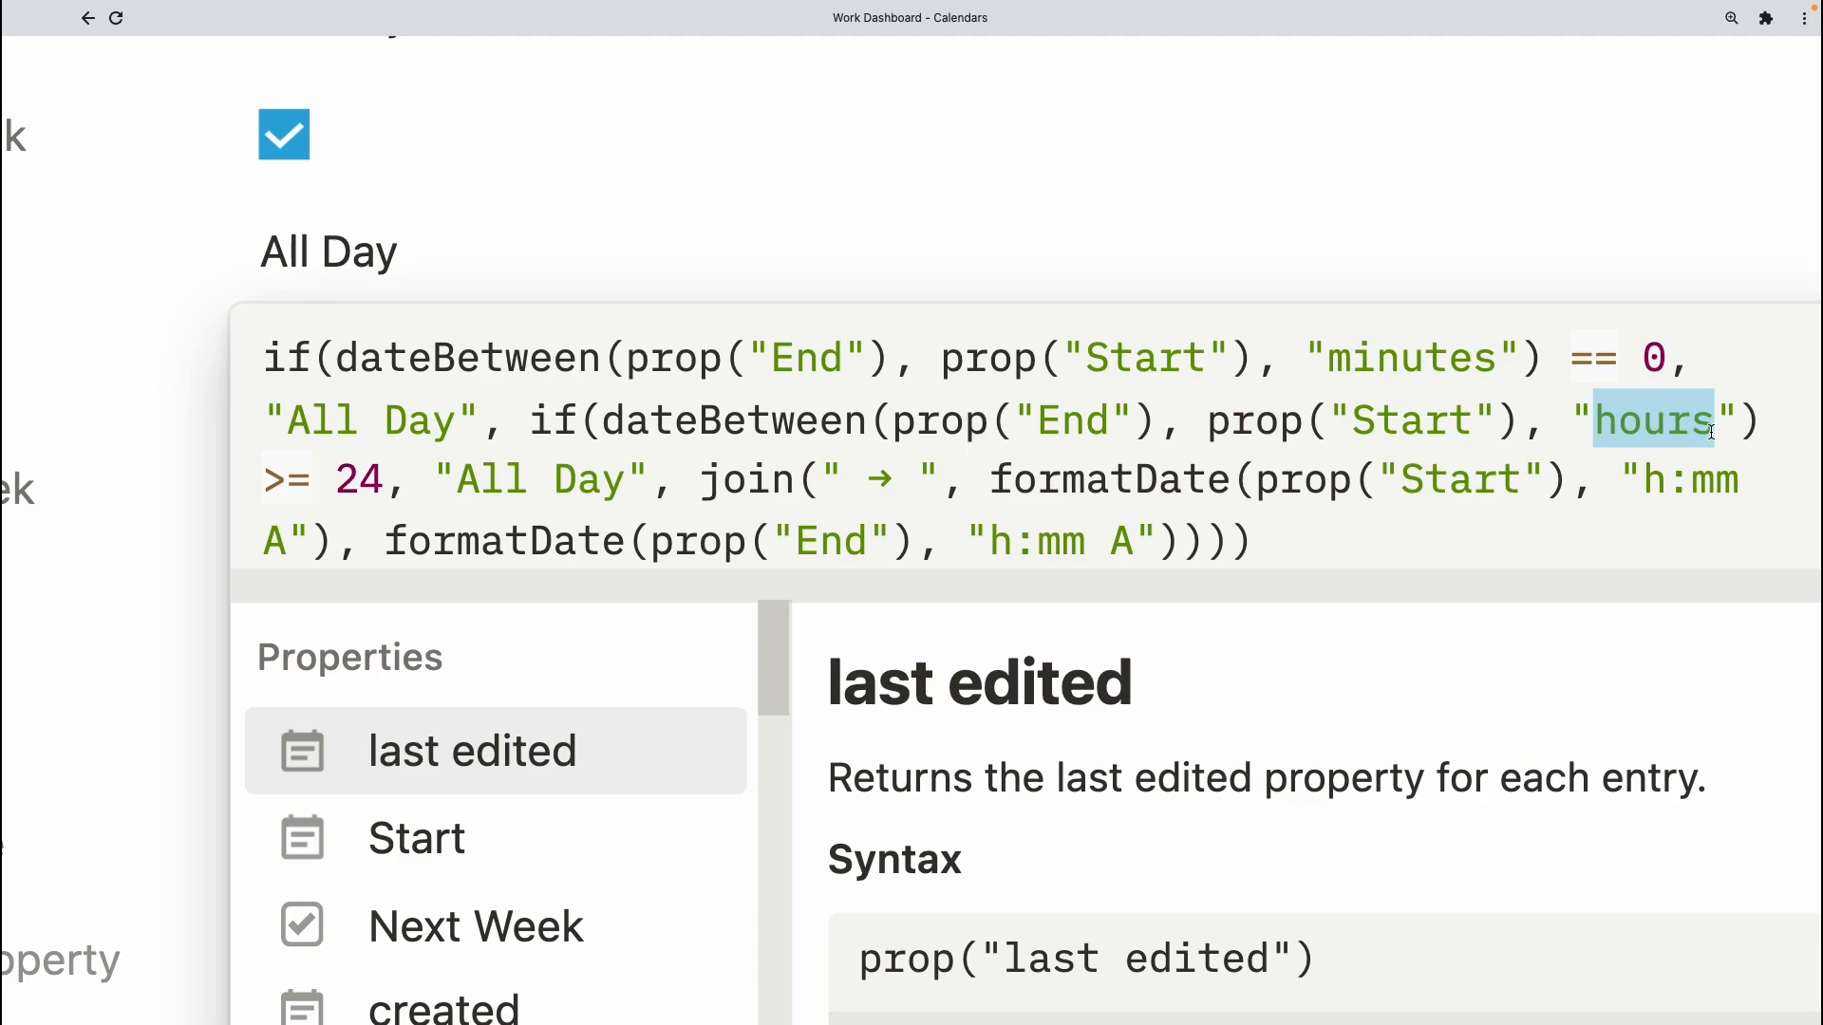
click(361, 486)
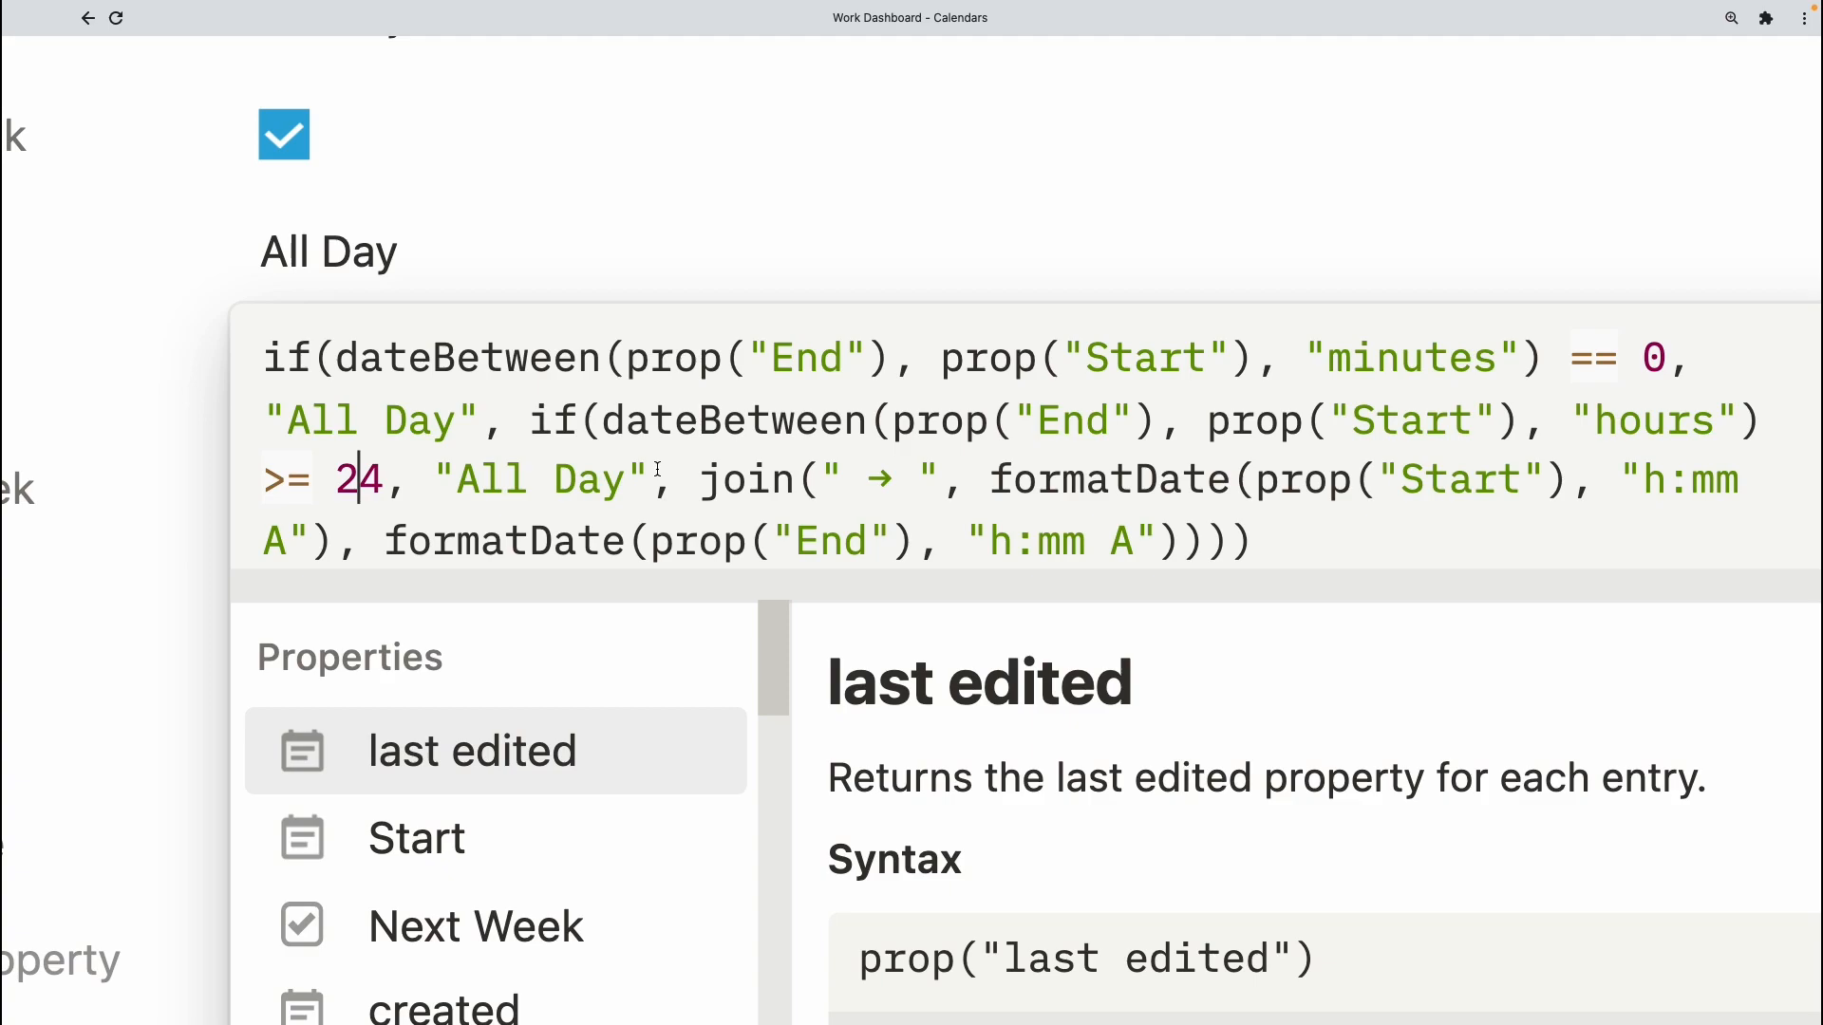
click(708, 233)
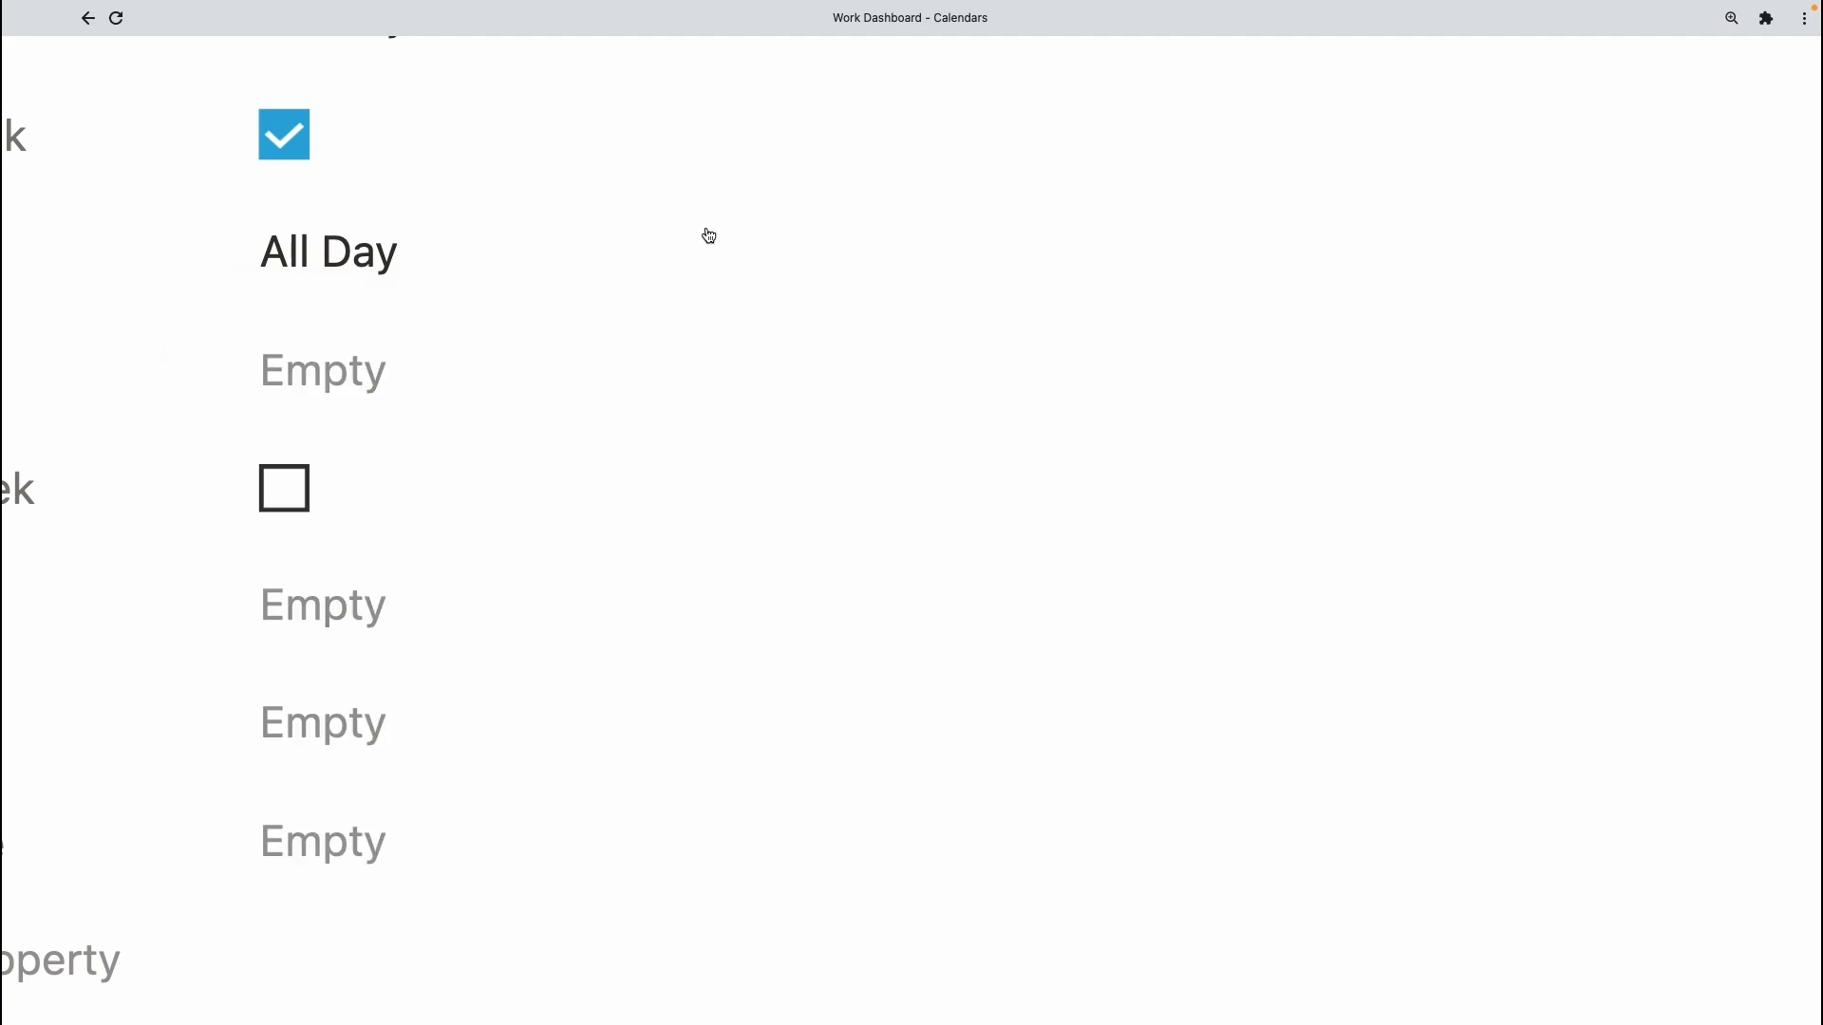
- Set the Make Dinner event's Start time back to 5:00 PM and its End time to 6:00 PM
scroll(709, 236, up, 3)
scroll(708, 236, up, 10)
drag(726, 687, 663, 687)
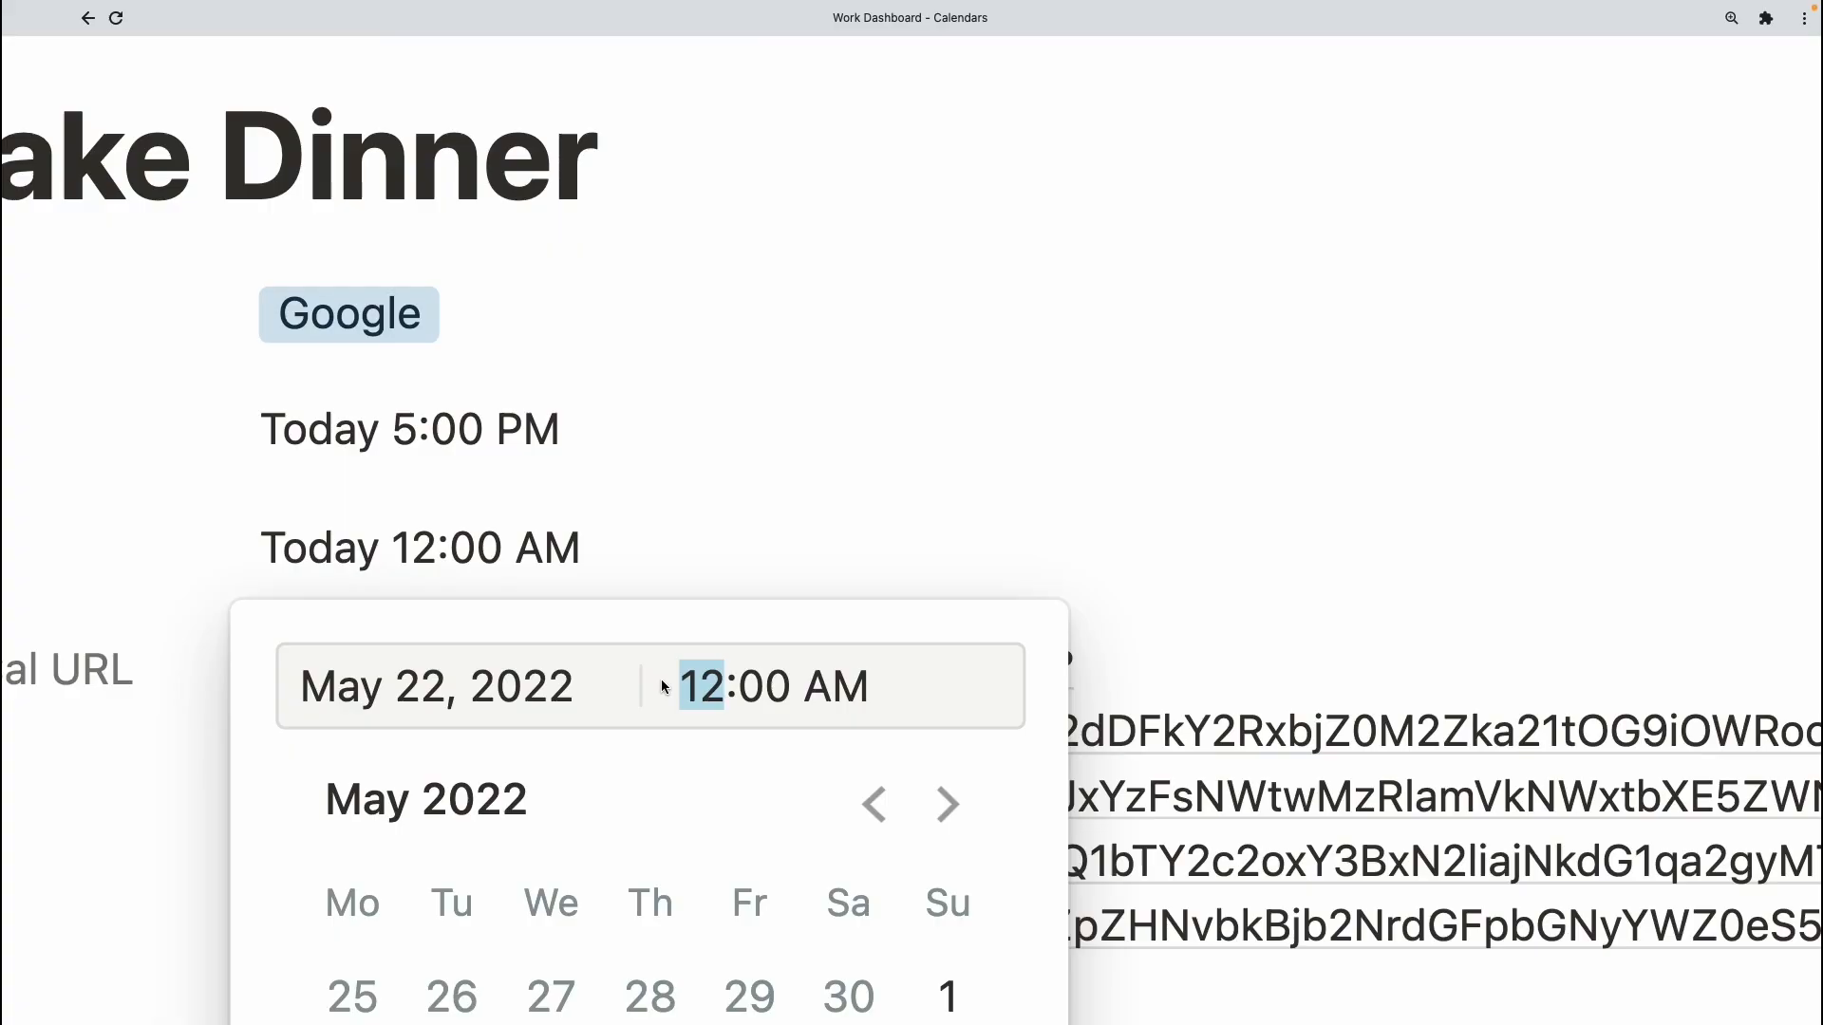
text(6:00 AM)
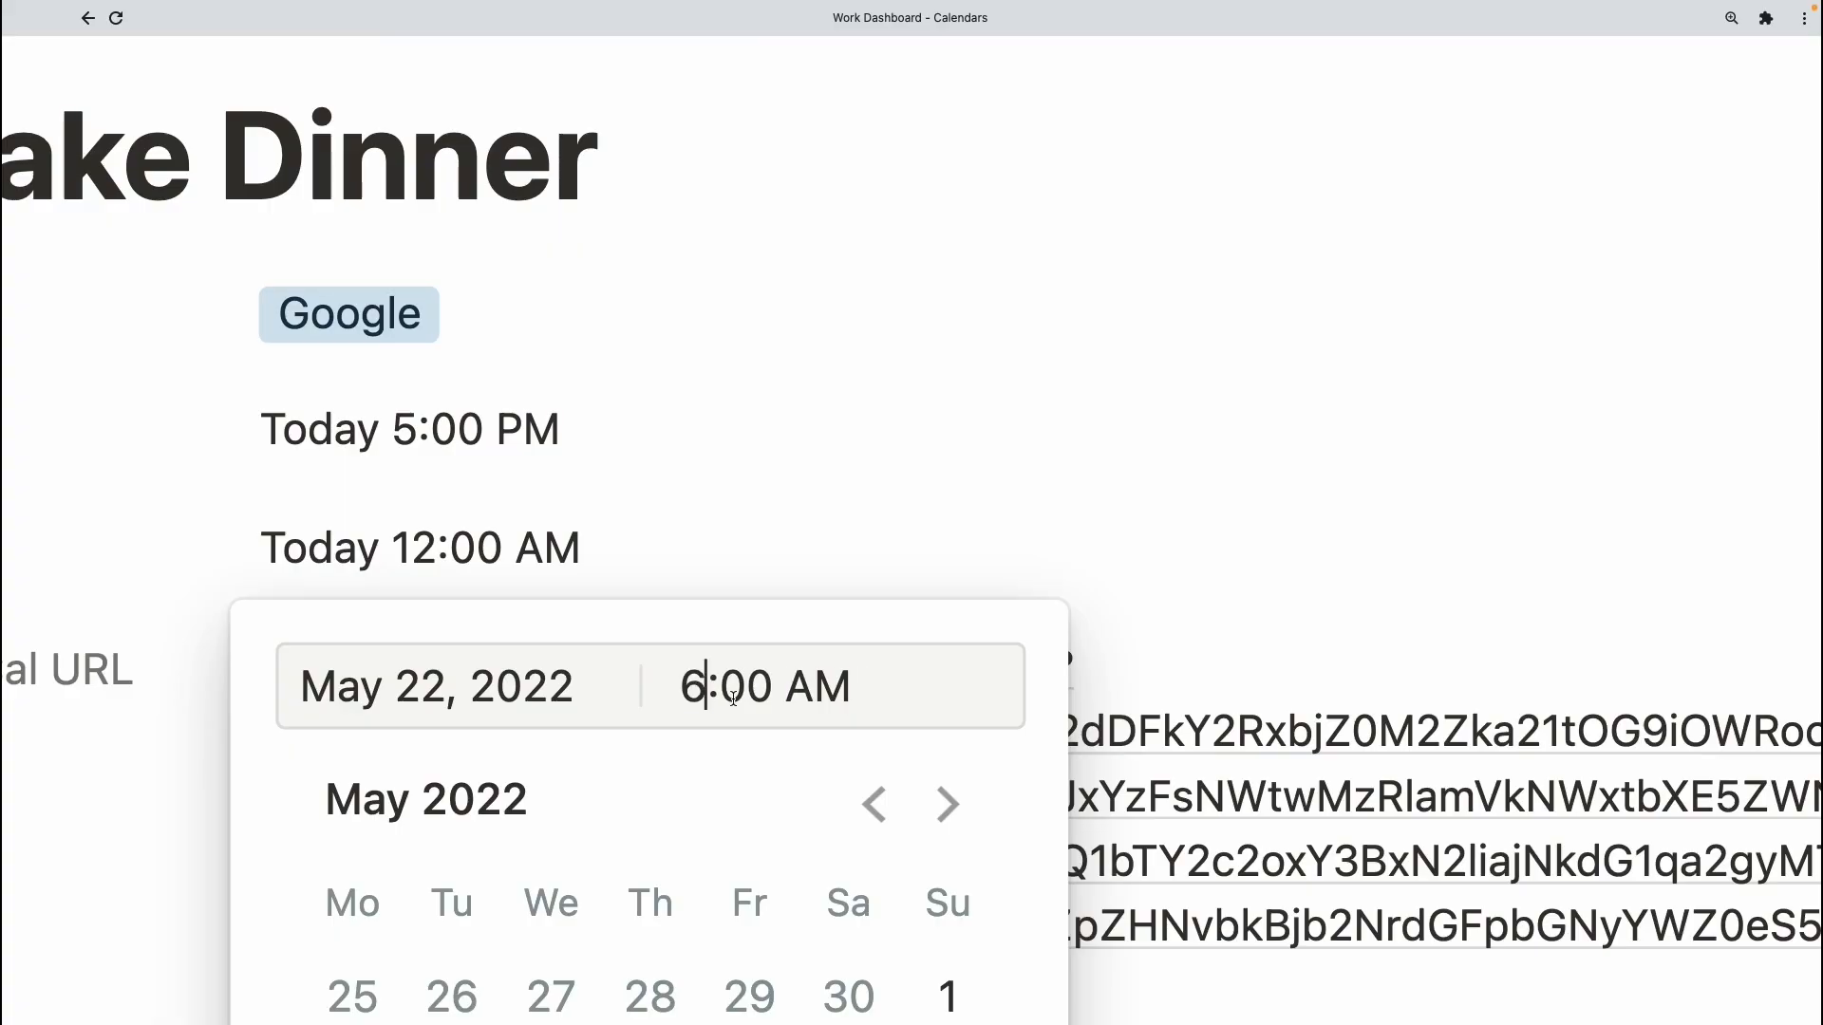
drag(826, 691, 788, 688)
text(p)
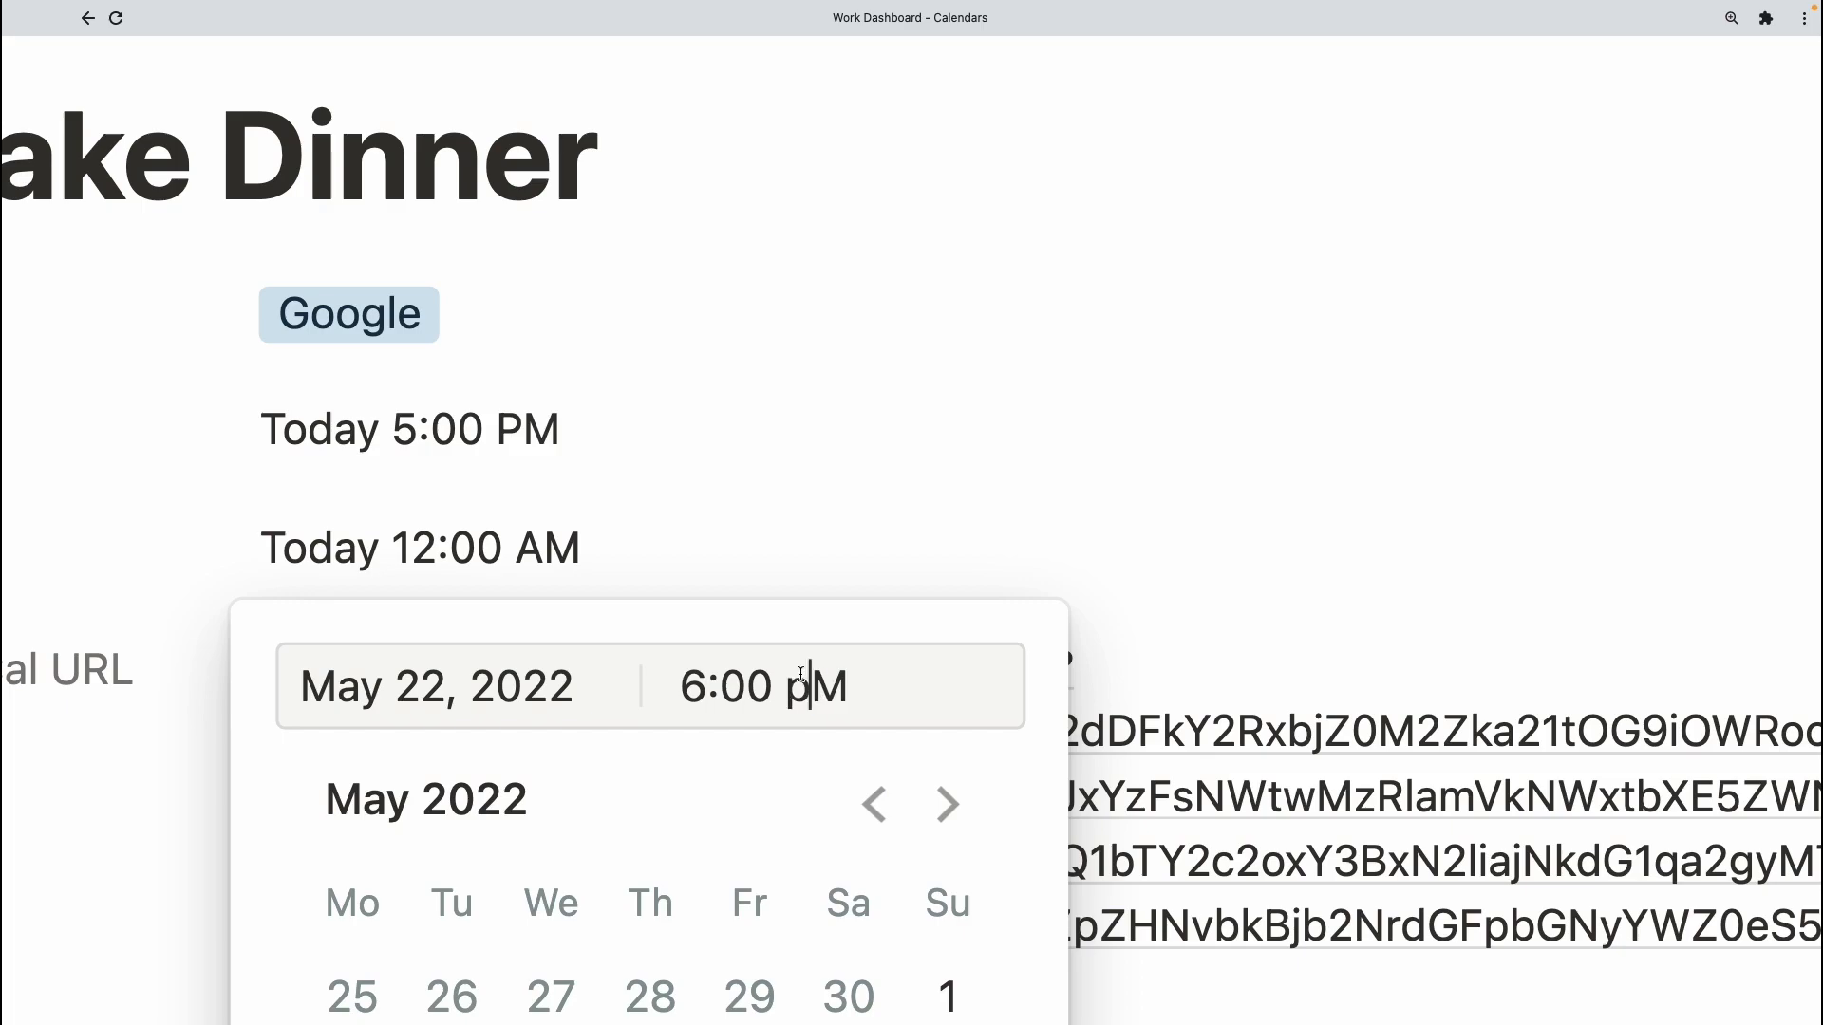
click(1193, 459)
- Check the Time property, reopen its formula and highlight the join expression that puts an arrow between the two formatted dates
scroll(1086, 617, down, 12)
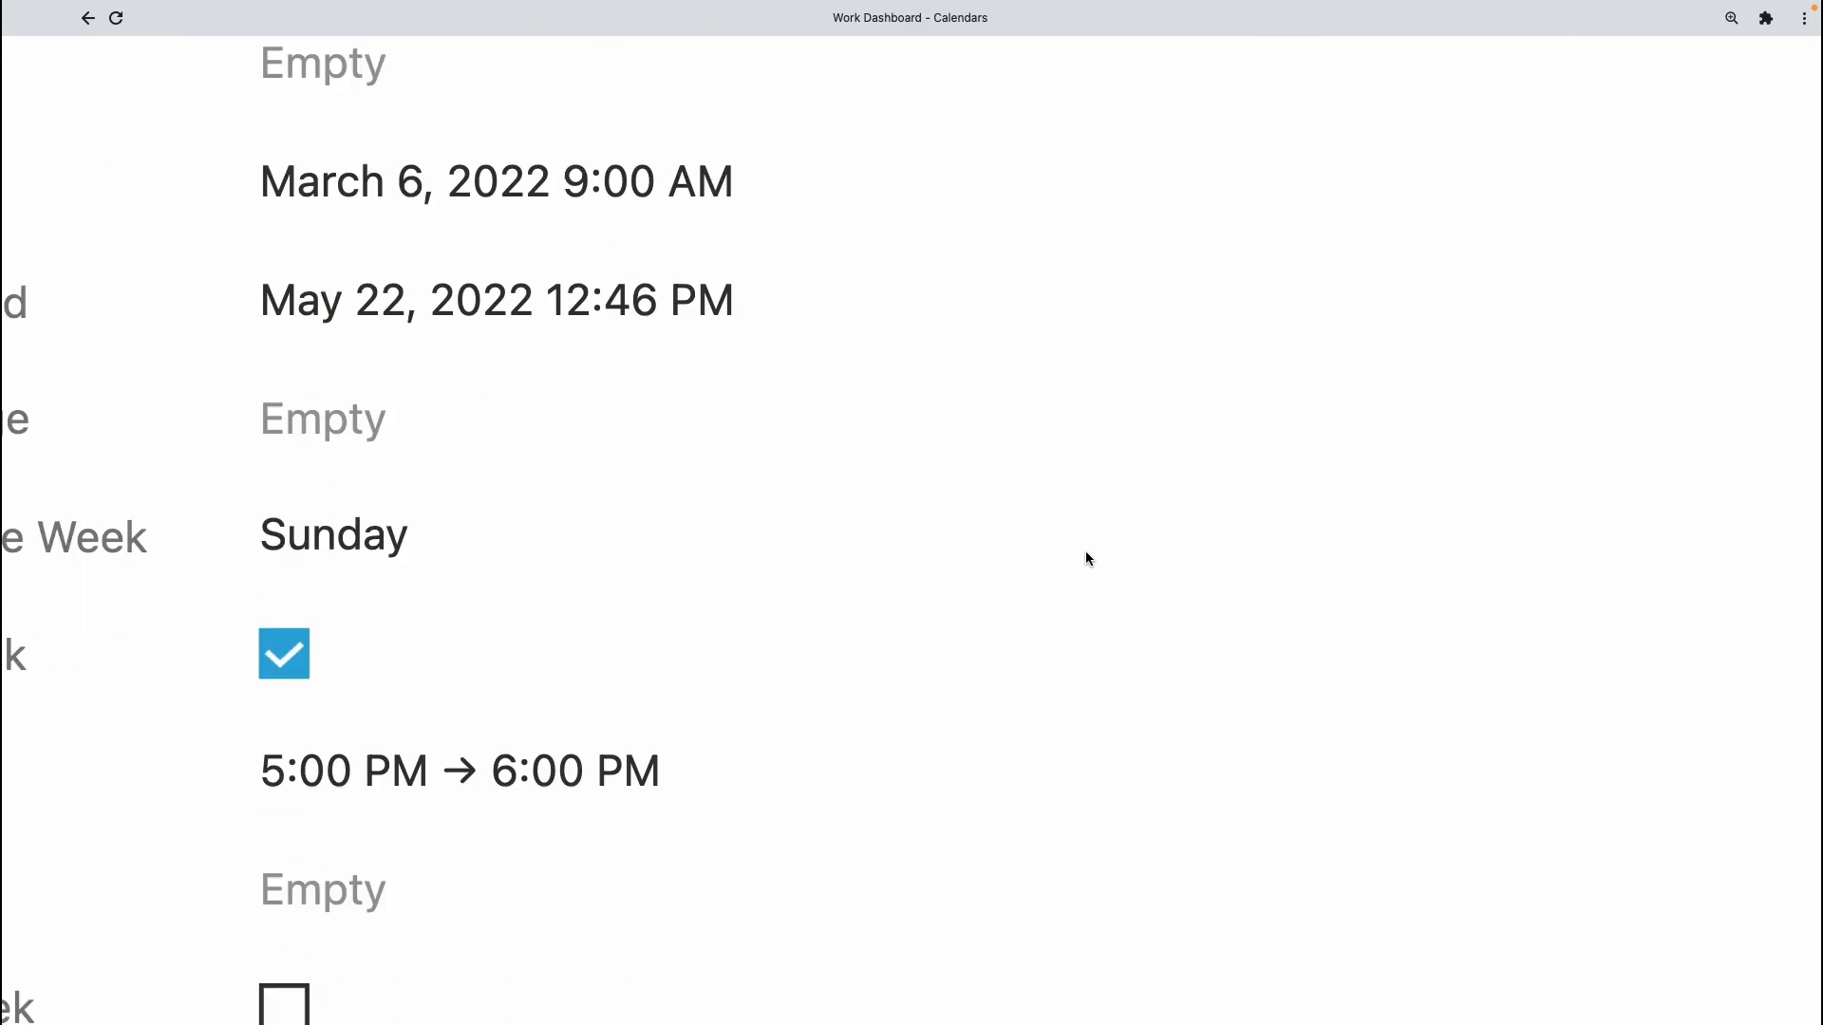
scroll(1089, 560, down, 3)
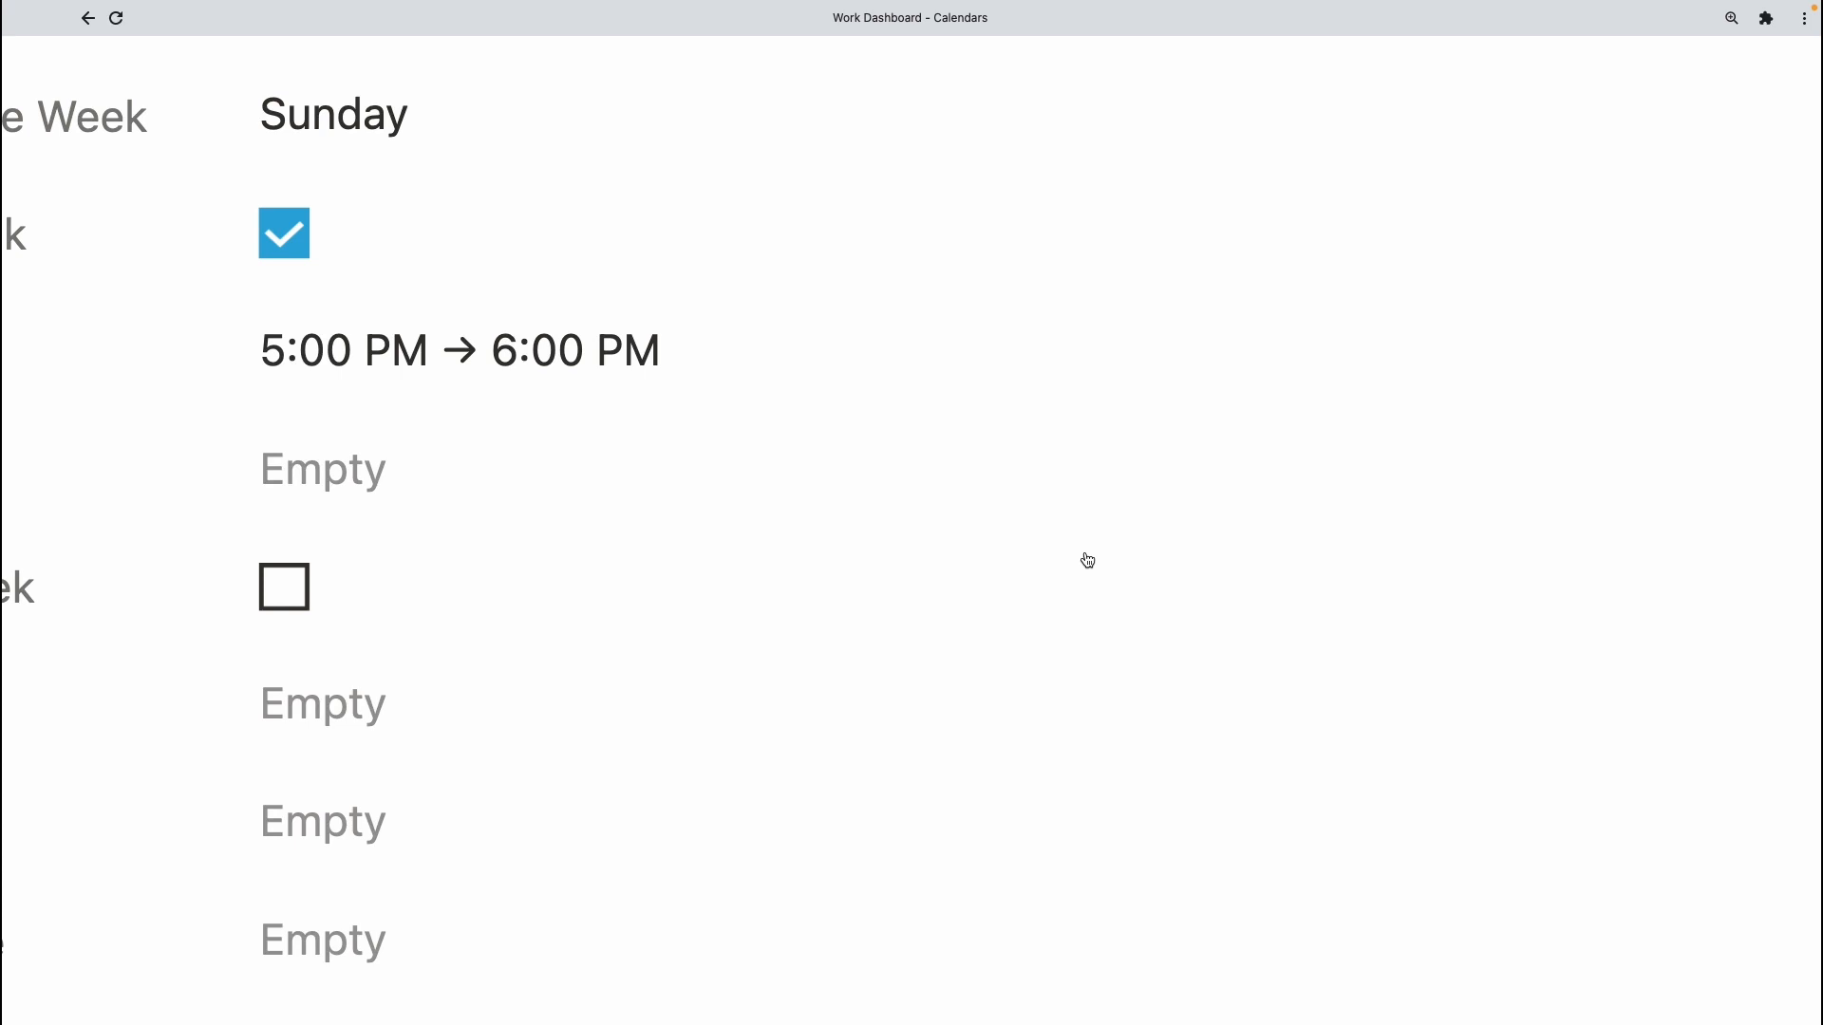
scroll(1088, 560, up, 3)
click(771, 466)
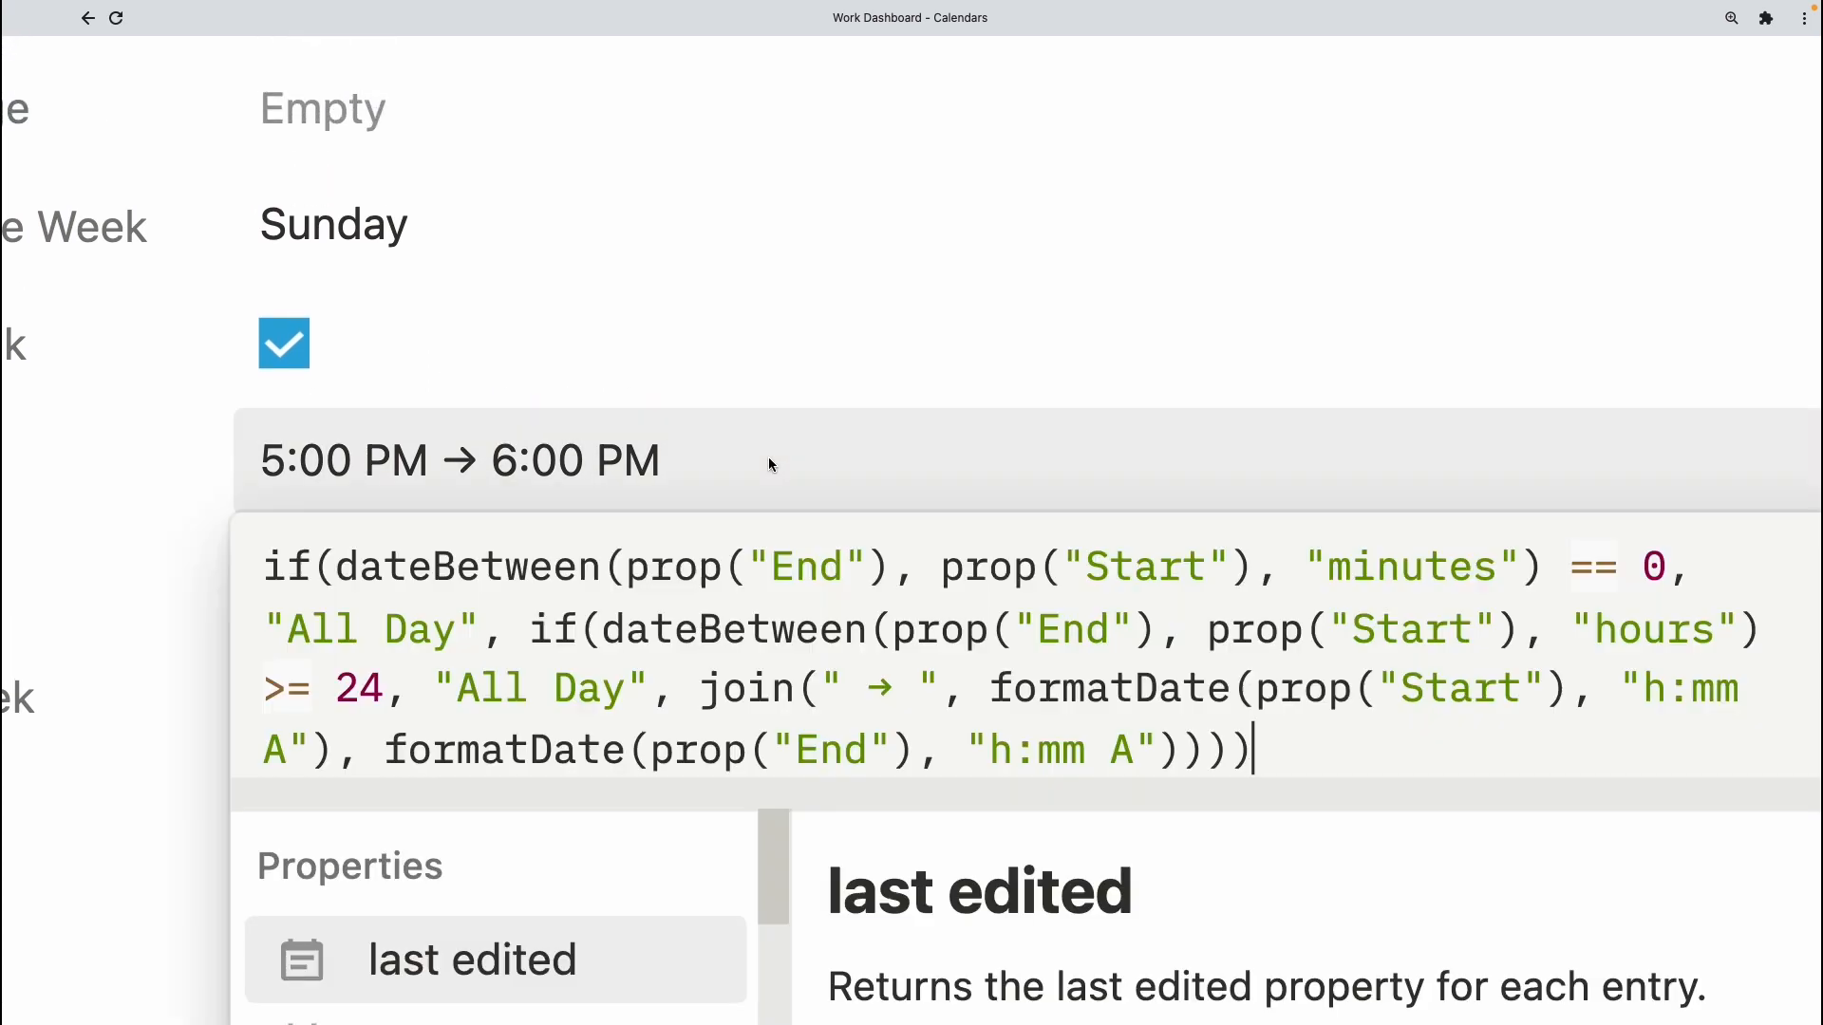
scroll(771, 466, right, 3)
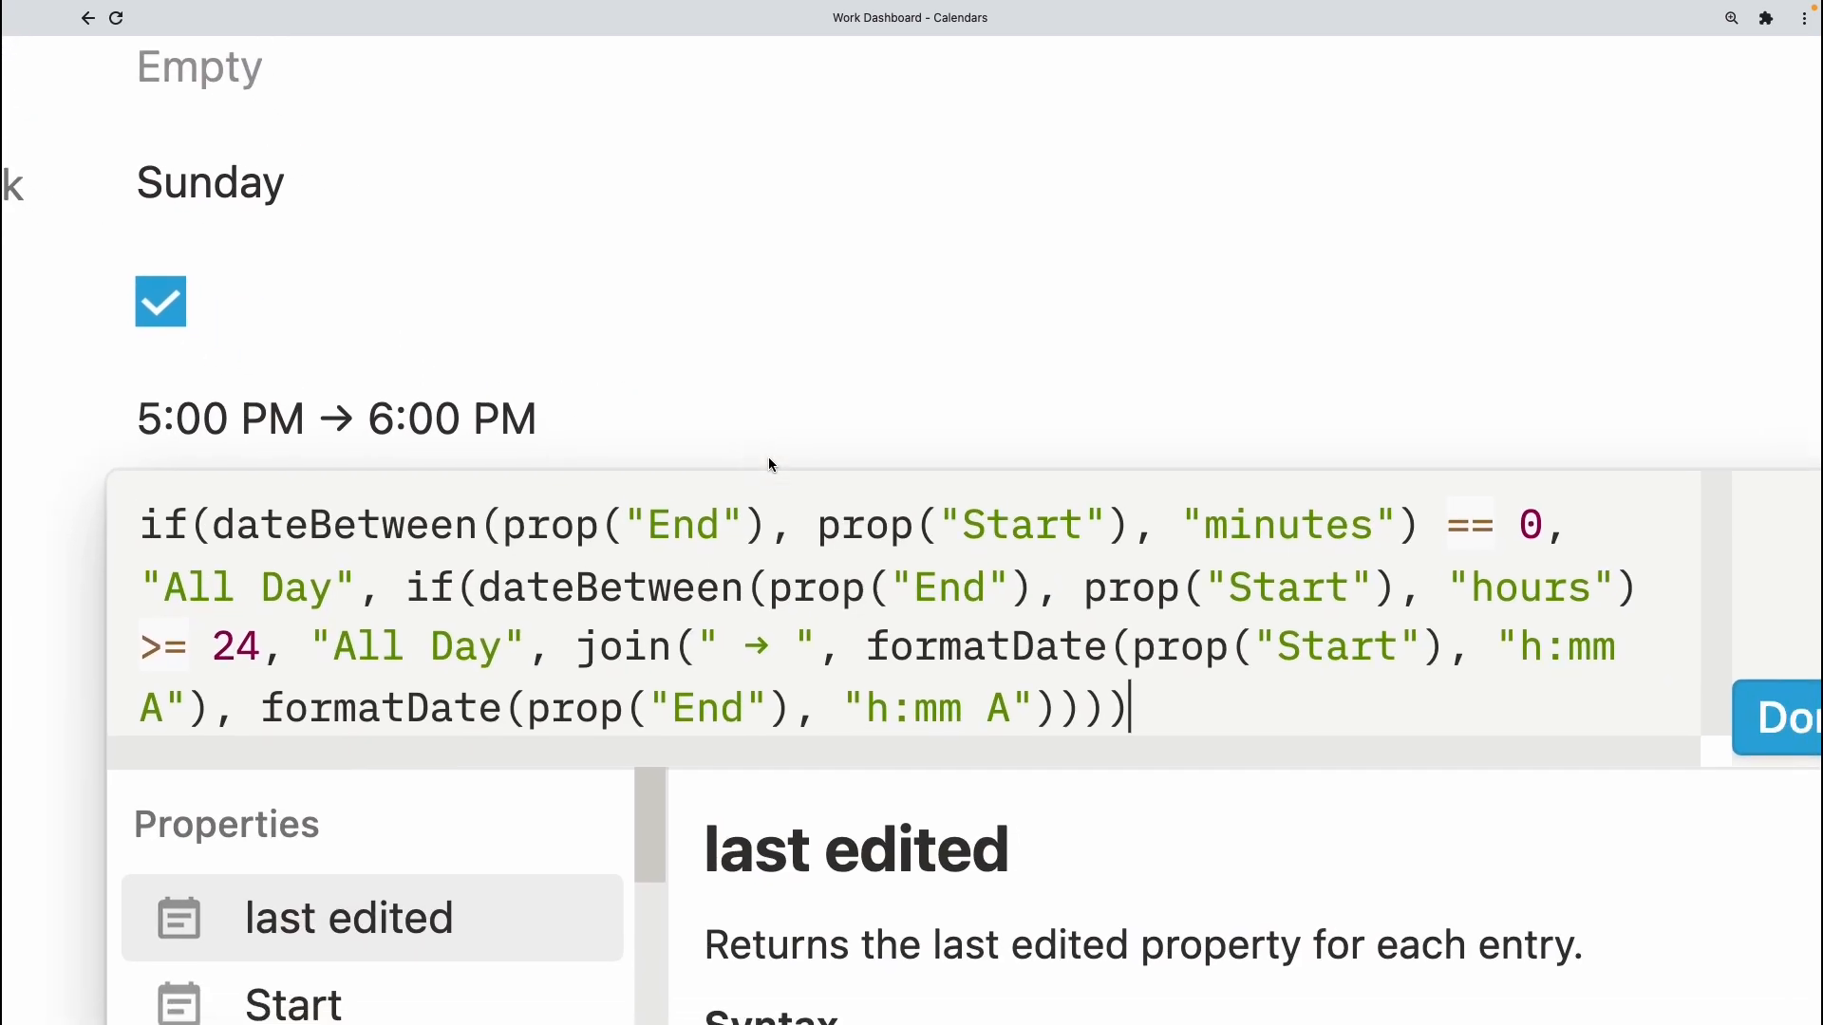
scroll(769, 461, down, 3)
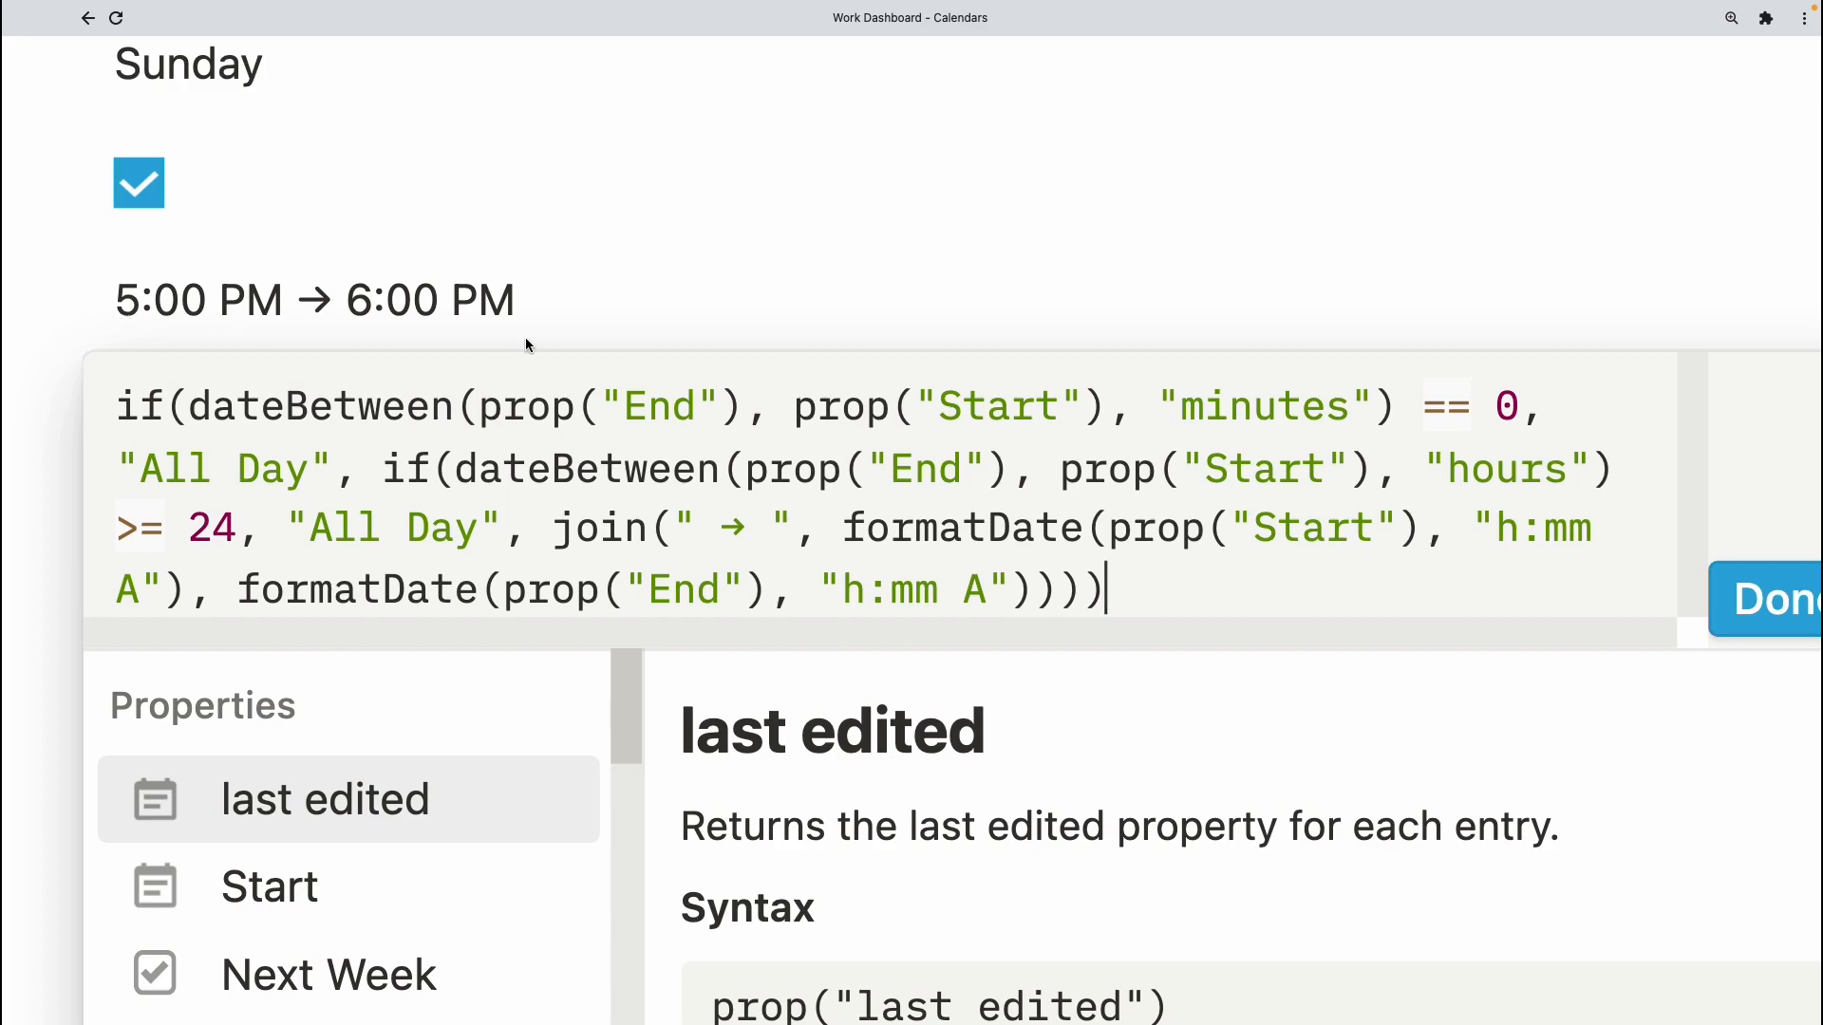
scroll(644, 554, down, 1)
drag(552, 496, 1037, 558)
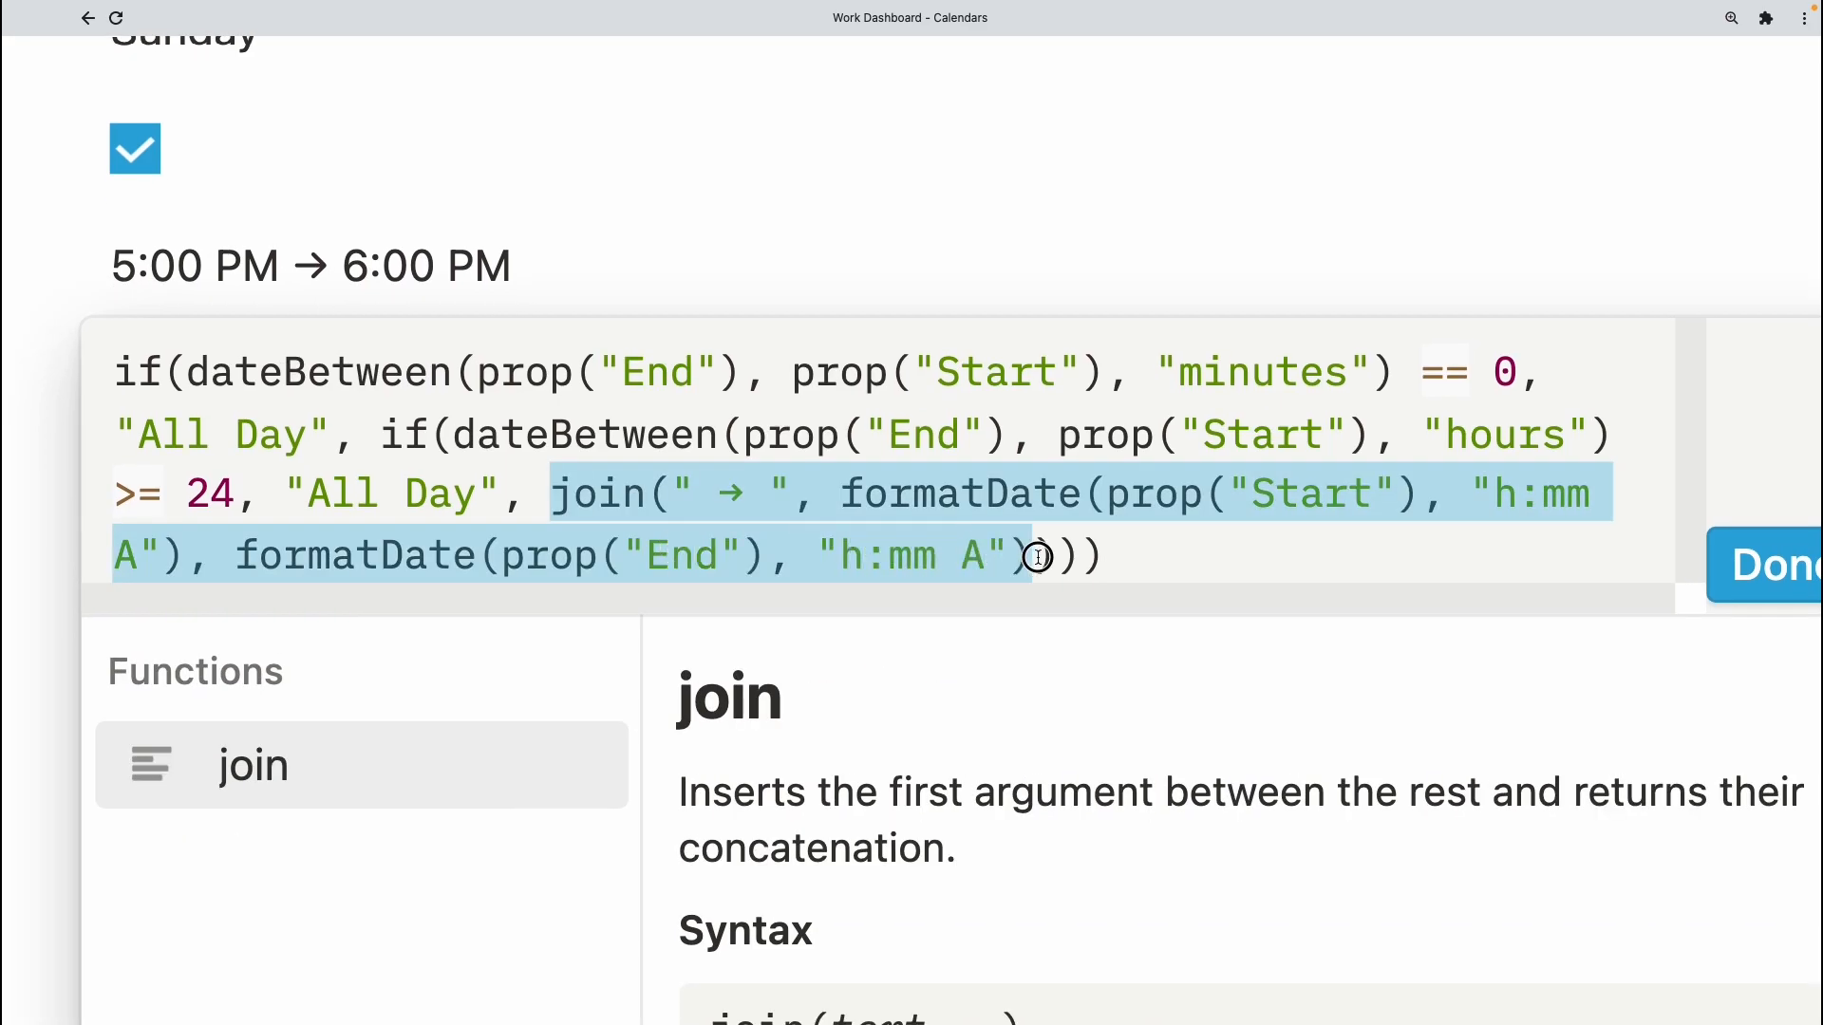
- Examine the formatDate function for the Start property and its "h:mm A" format string in the Time formula
drag(843, 499, 1390, 495)
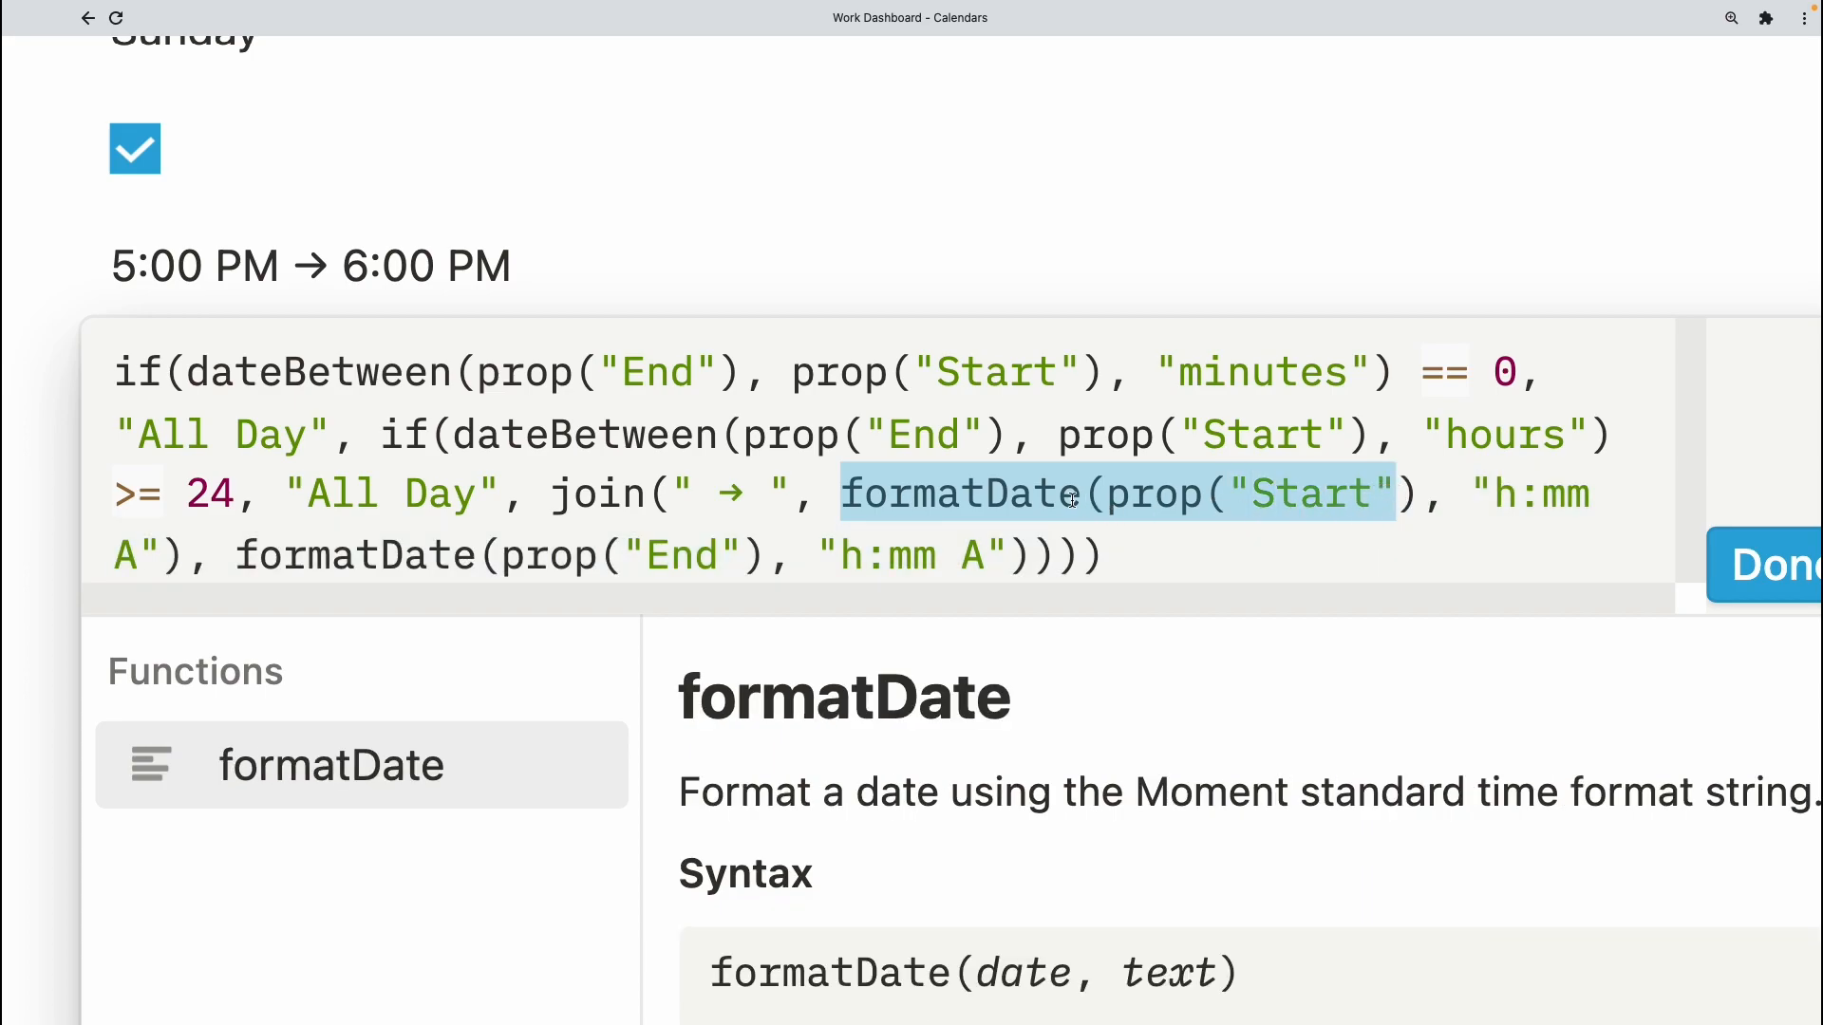
click(1072, 500)
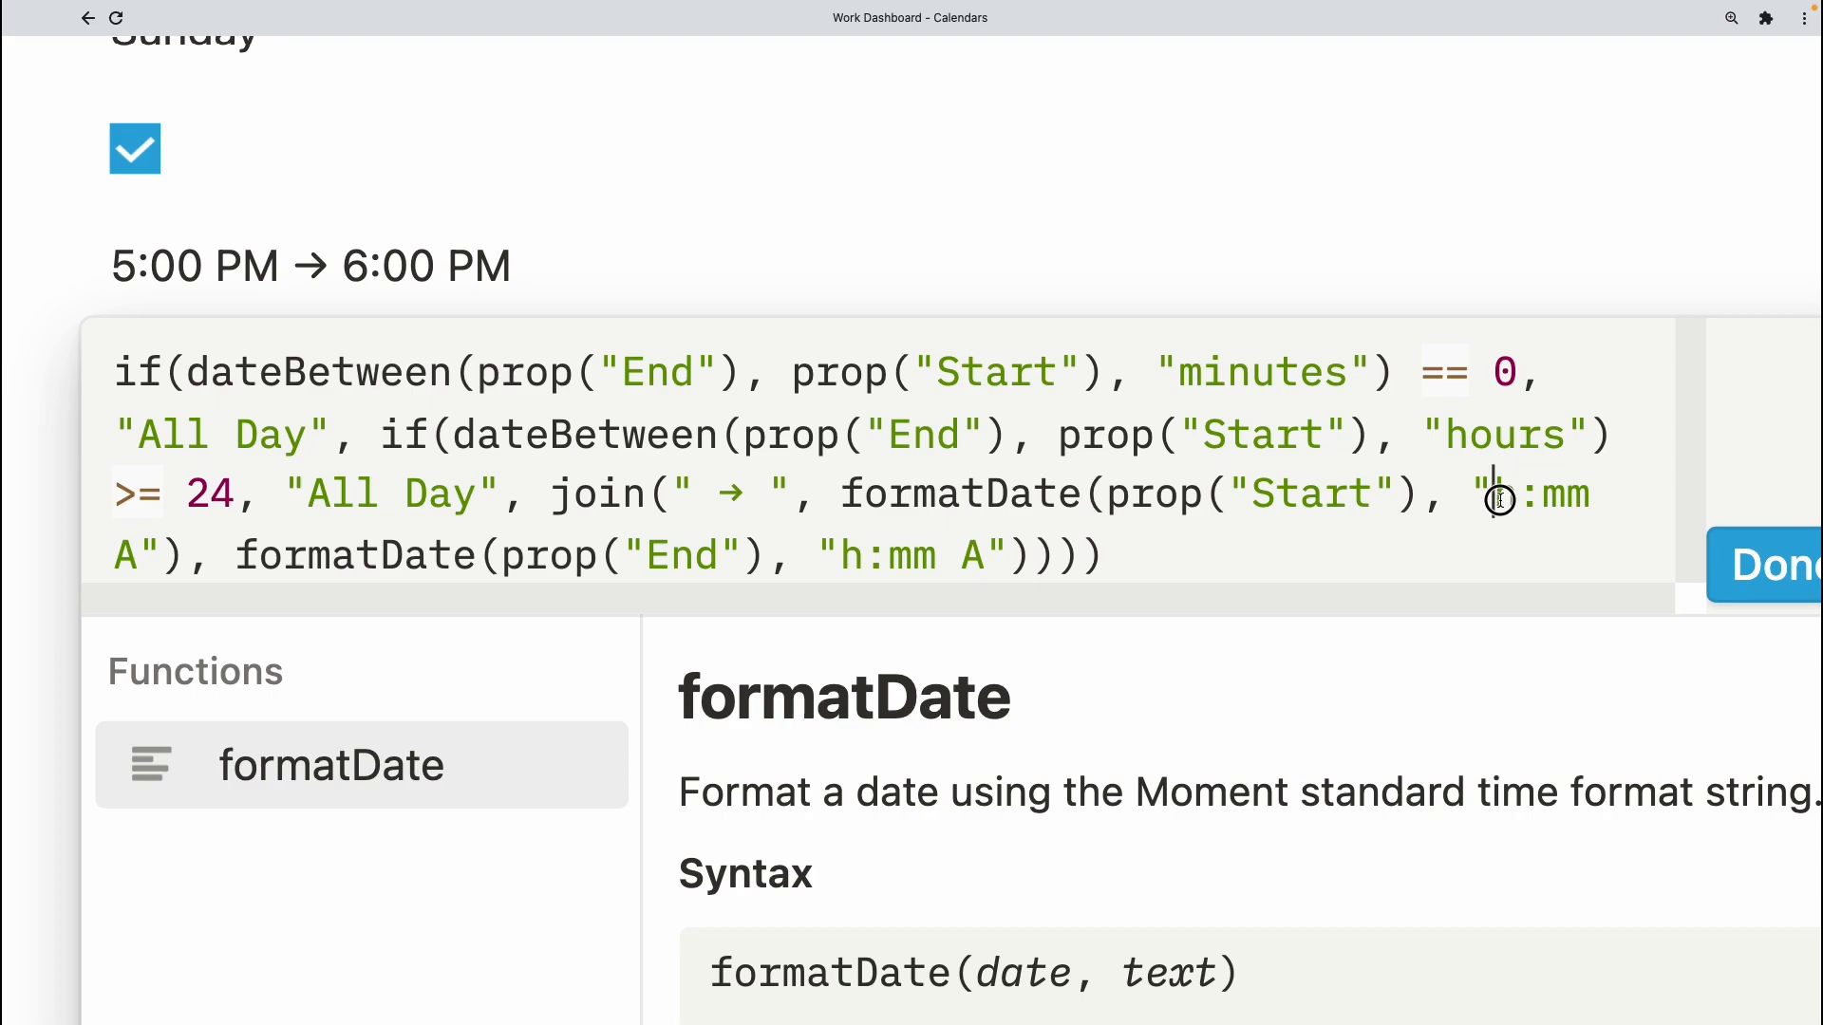
click(1494, 496)
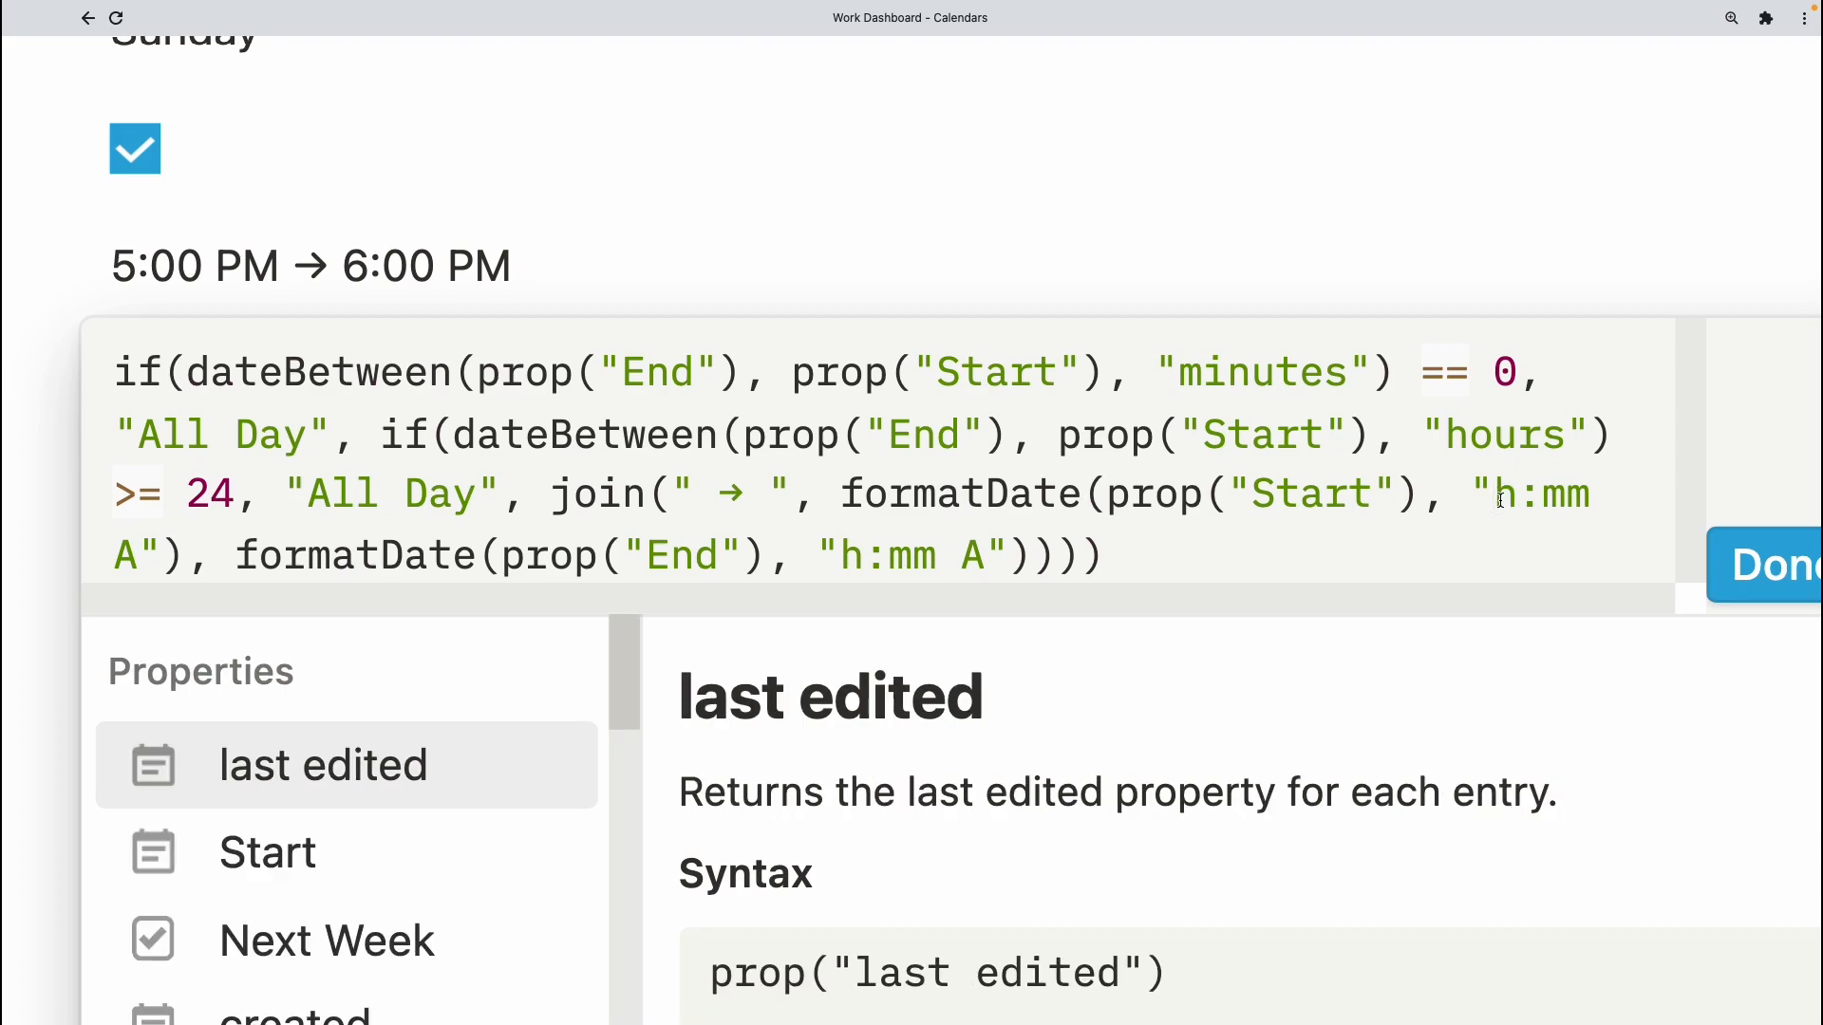
- Try the two-digit hour format "hh" for Start in the Time formula, and restore it to "h"
drag(1496, 496, 1512, 500)
click(1499, 496)
text(h)
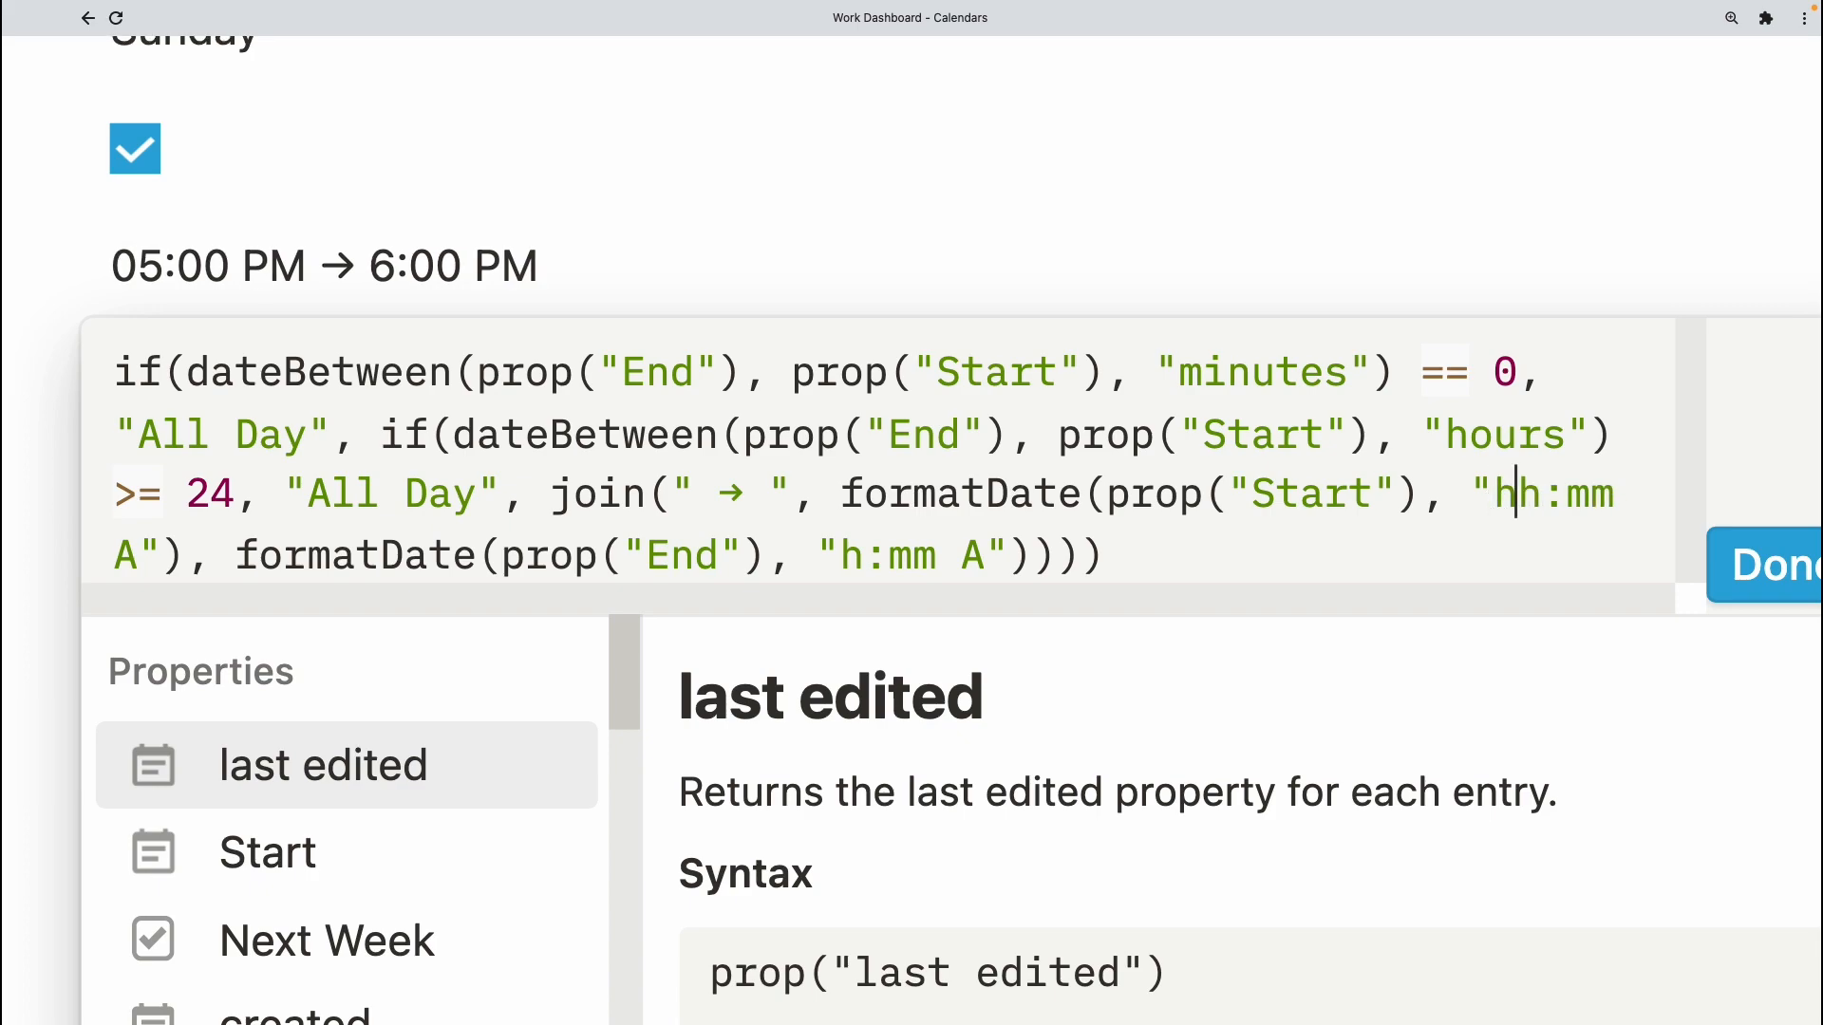
key(BackSpace)
- Try the single-digit minute format "m" for Start in the Time formula, and restore it to "mm"
drag(1546, 505, 1607, 509)
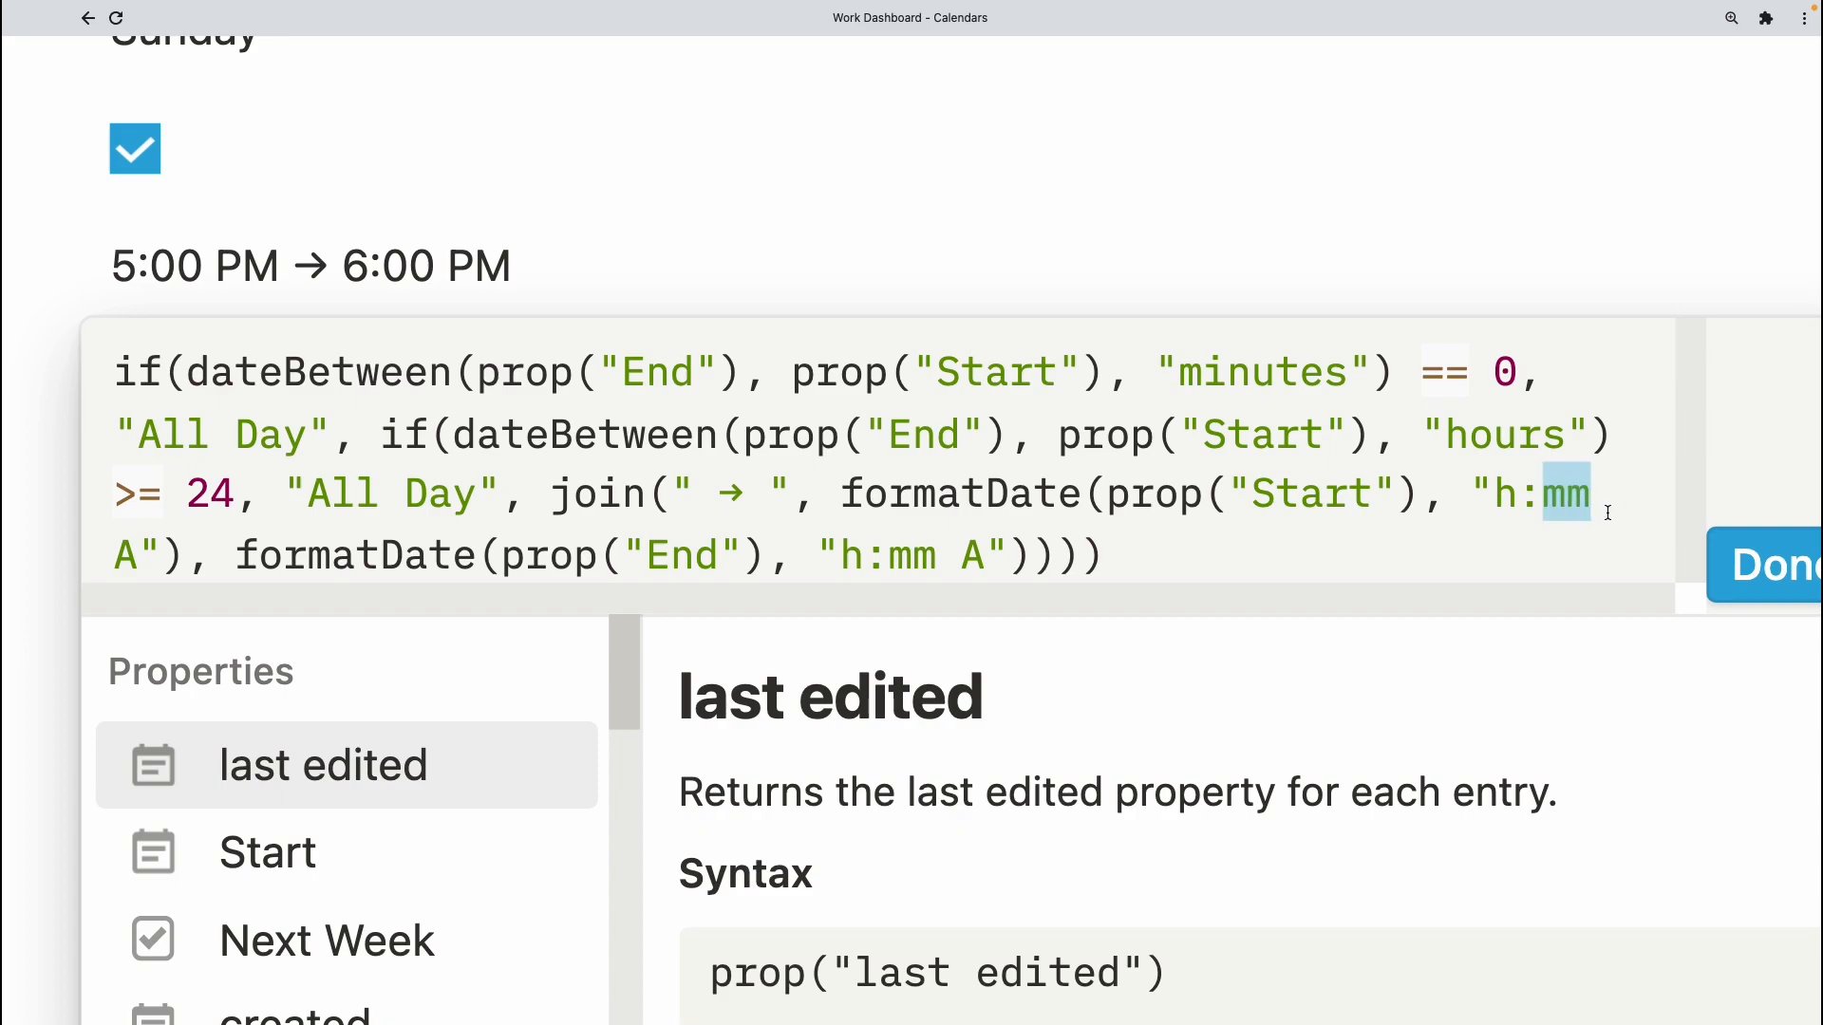
click(1567, 495)
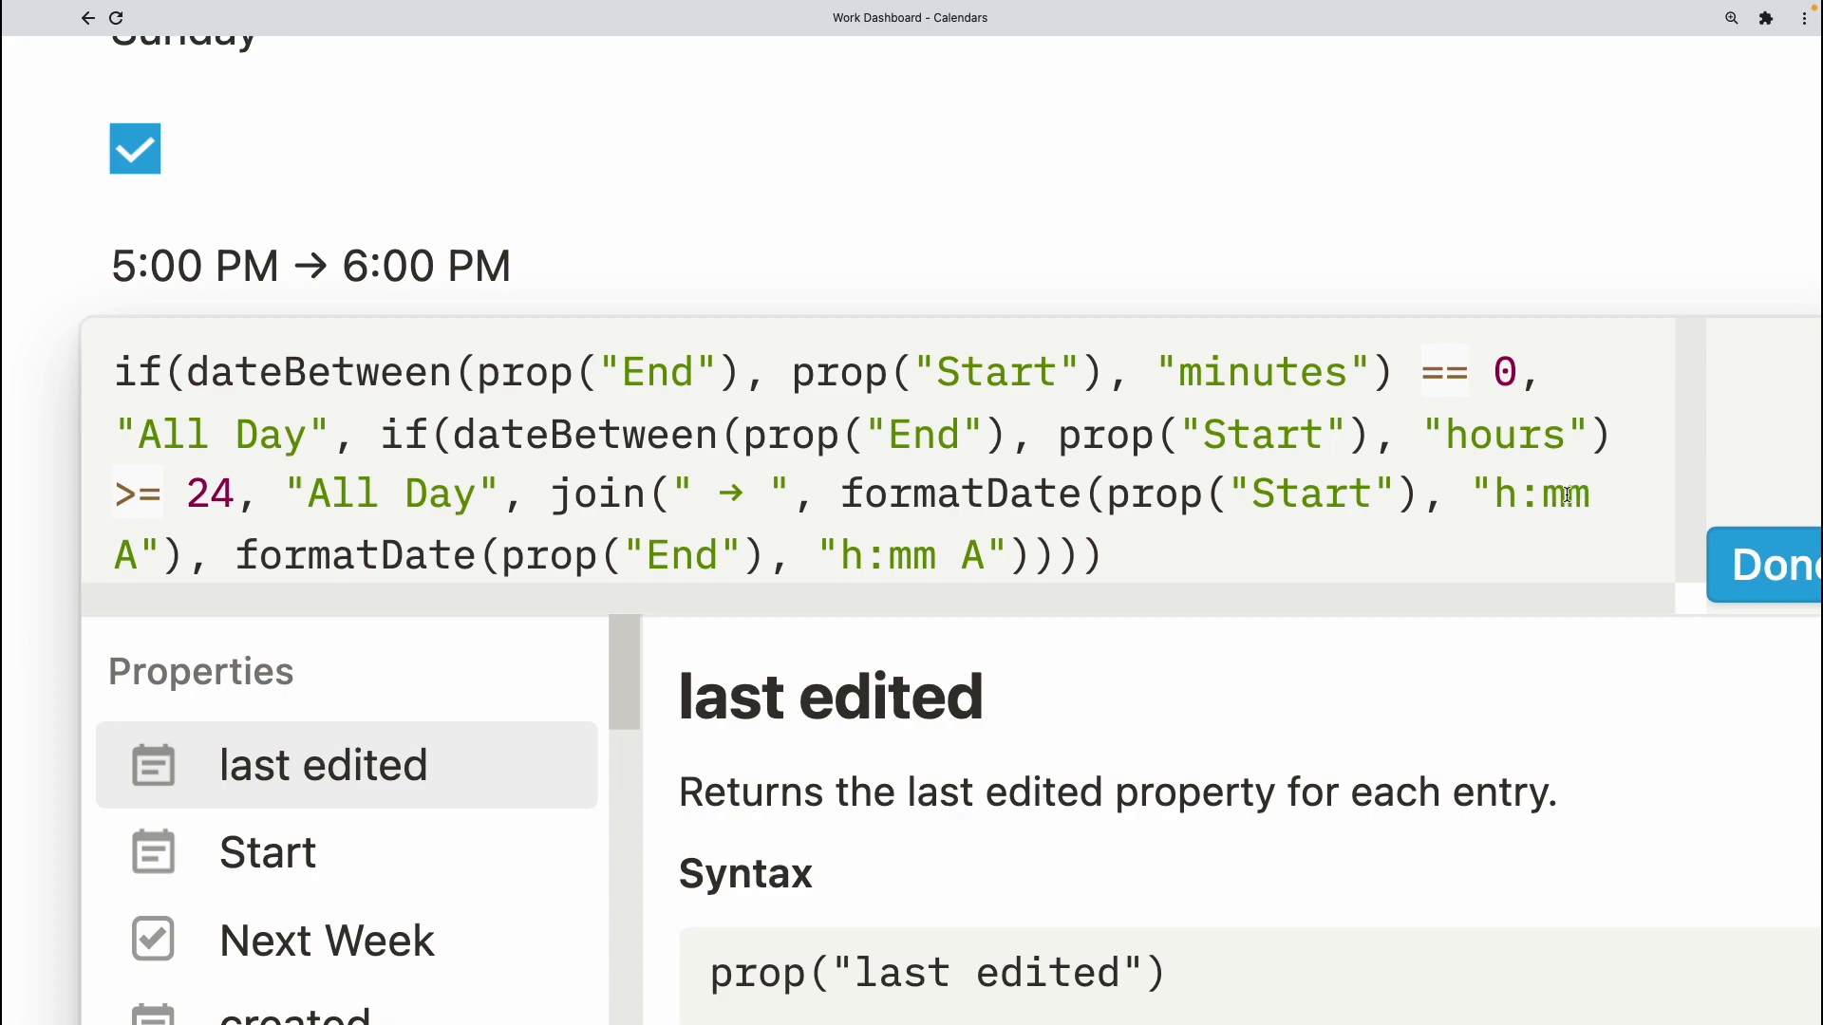
key(BackSpace)
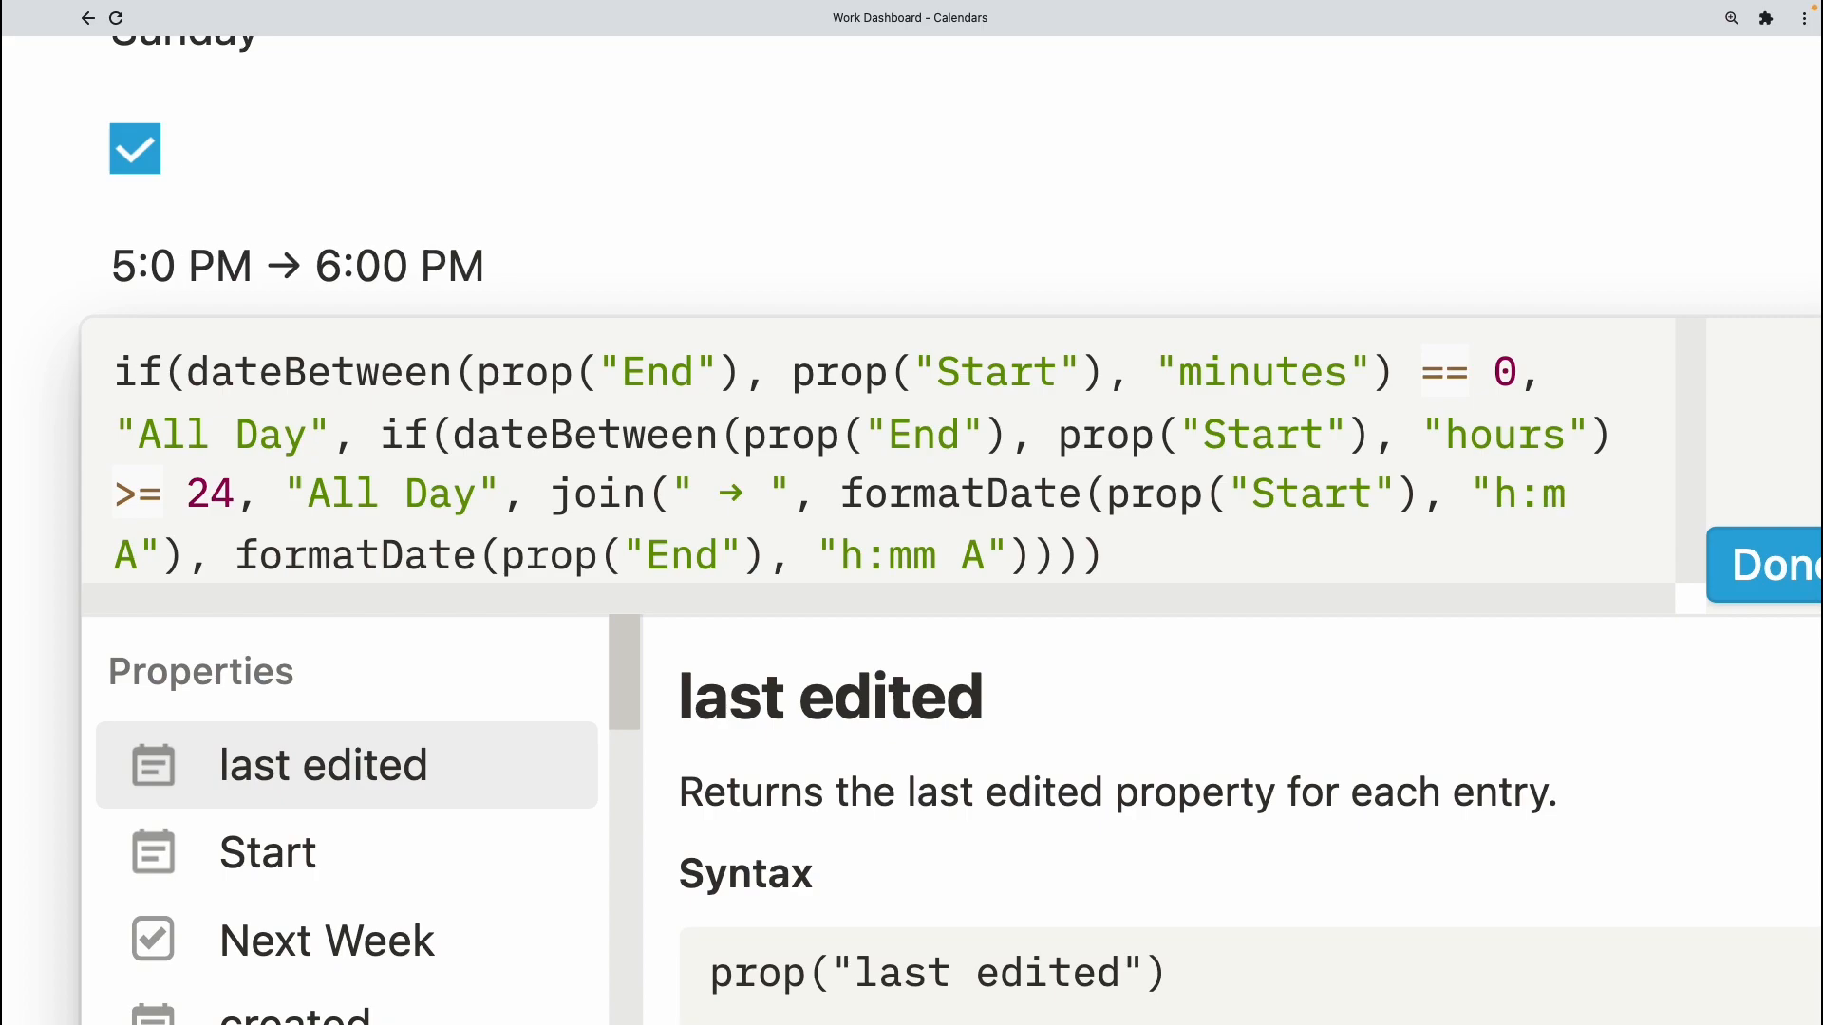
text(m)
- Try removing the AM/PM marker from the Start format and using lowercase "a", and restore it to "A"
click(113, 564)
drag(114, 564, 142, 568)
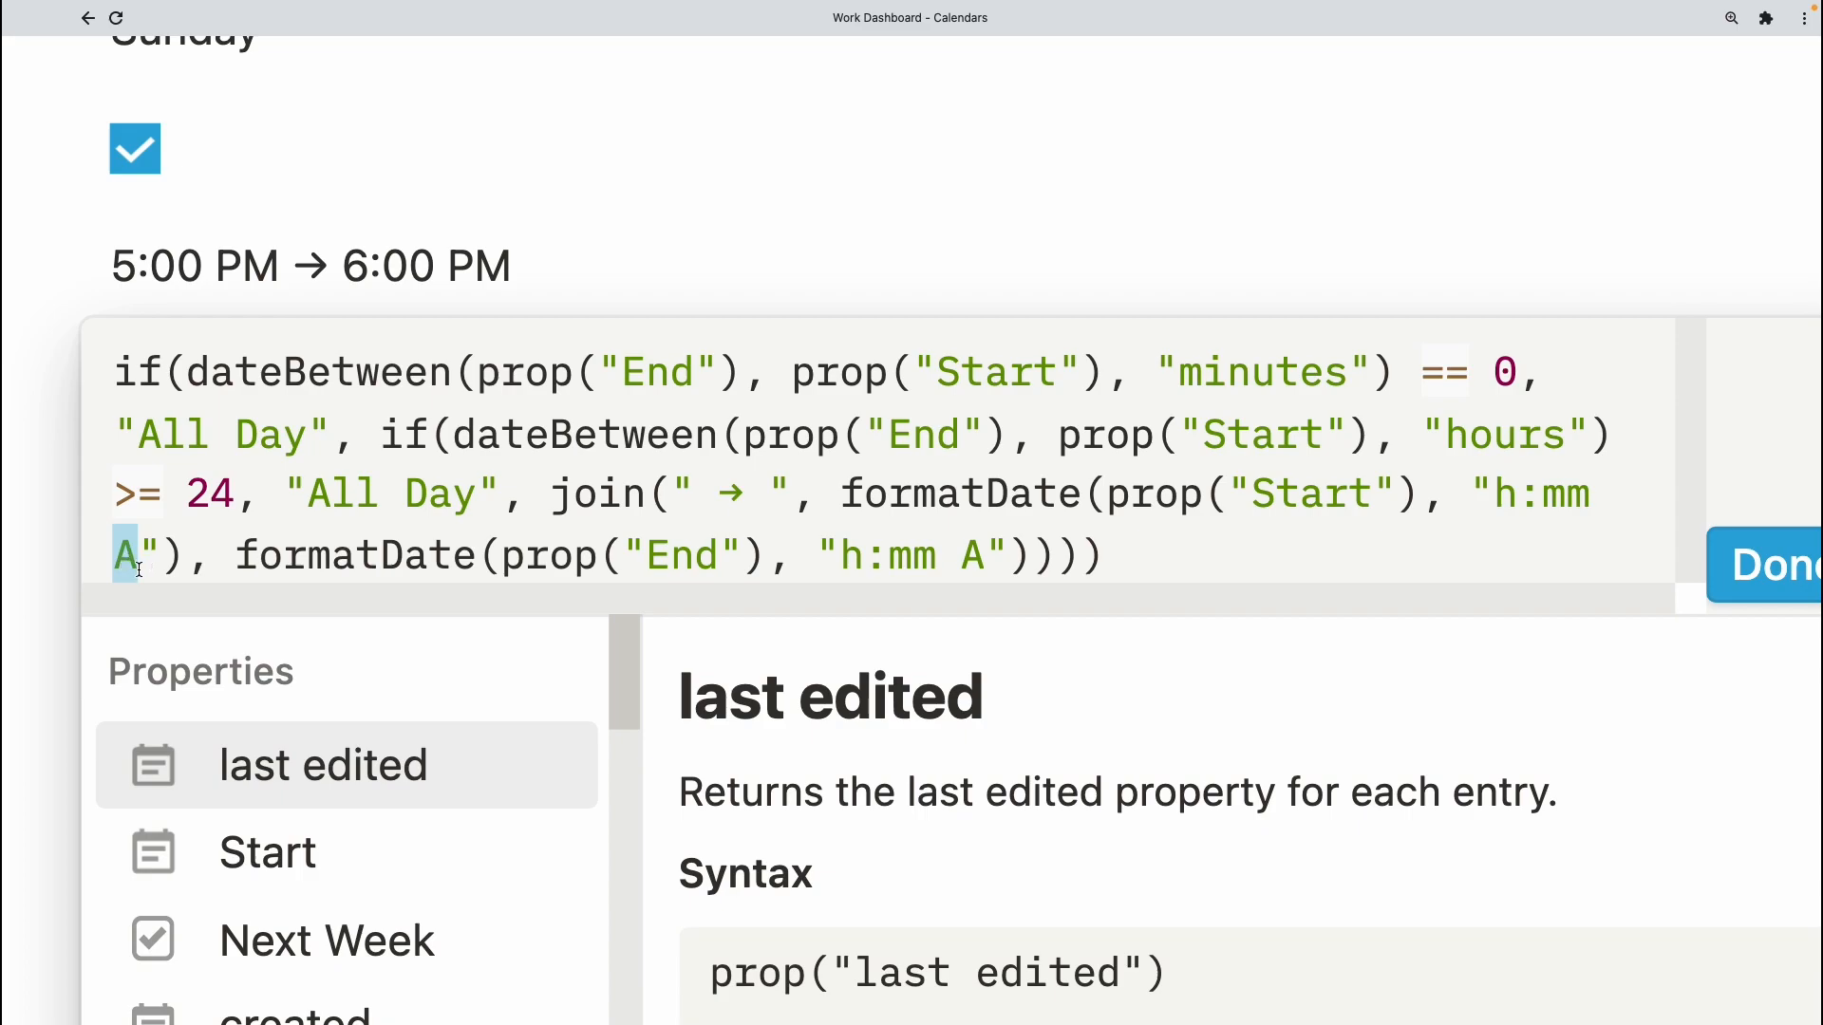
click(140, 570)
key(BackSpace)
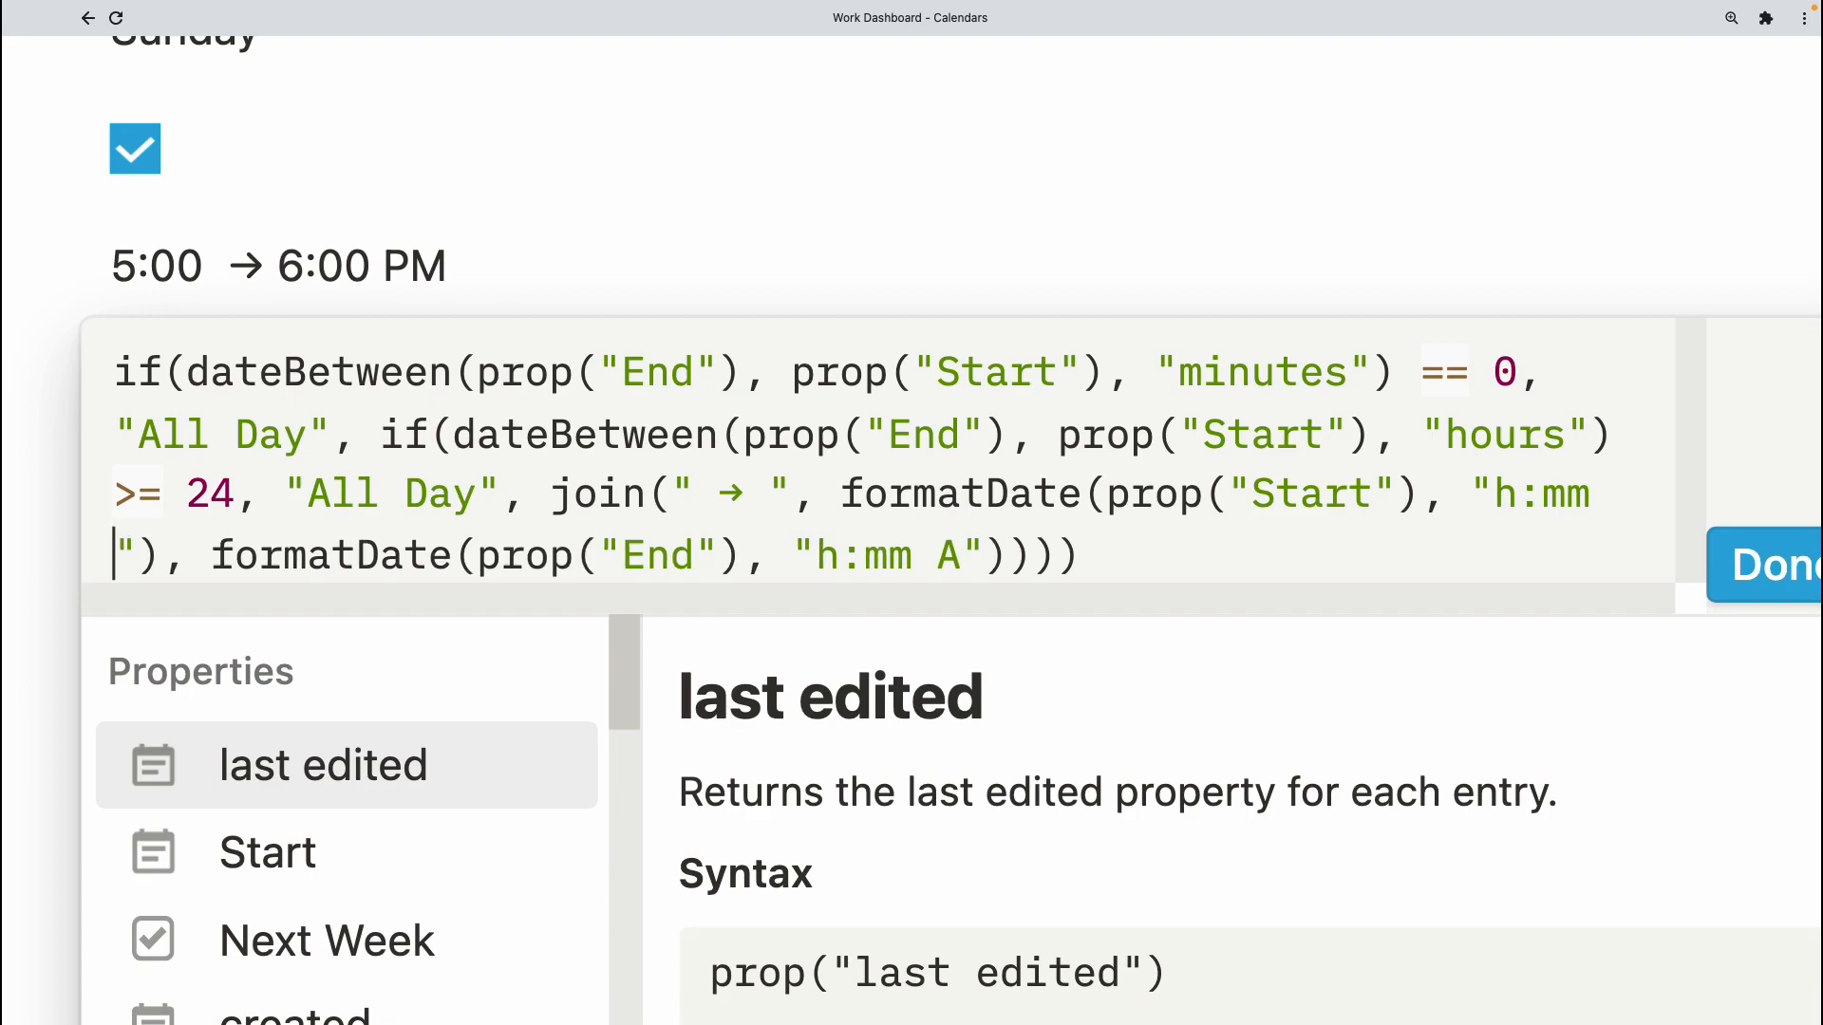
text(a)
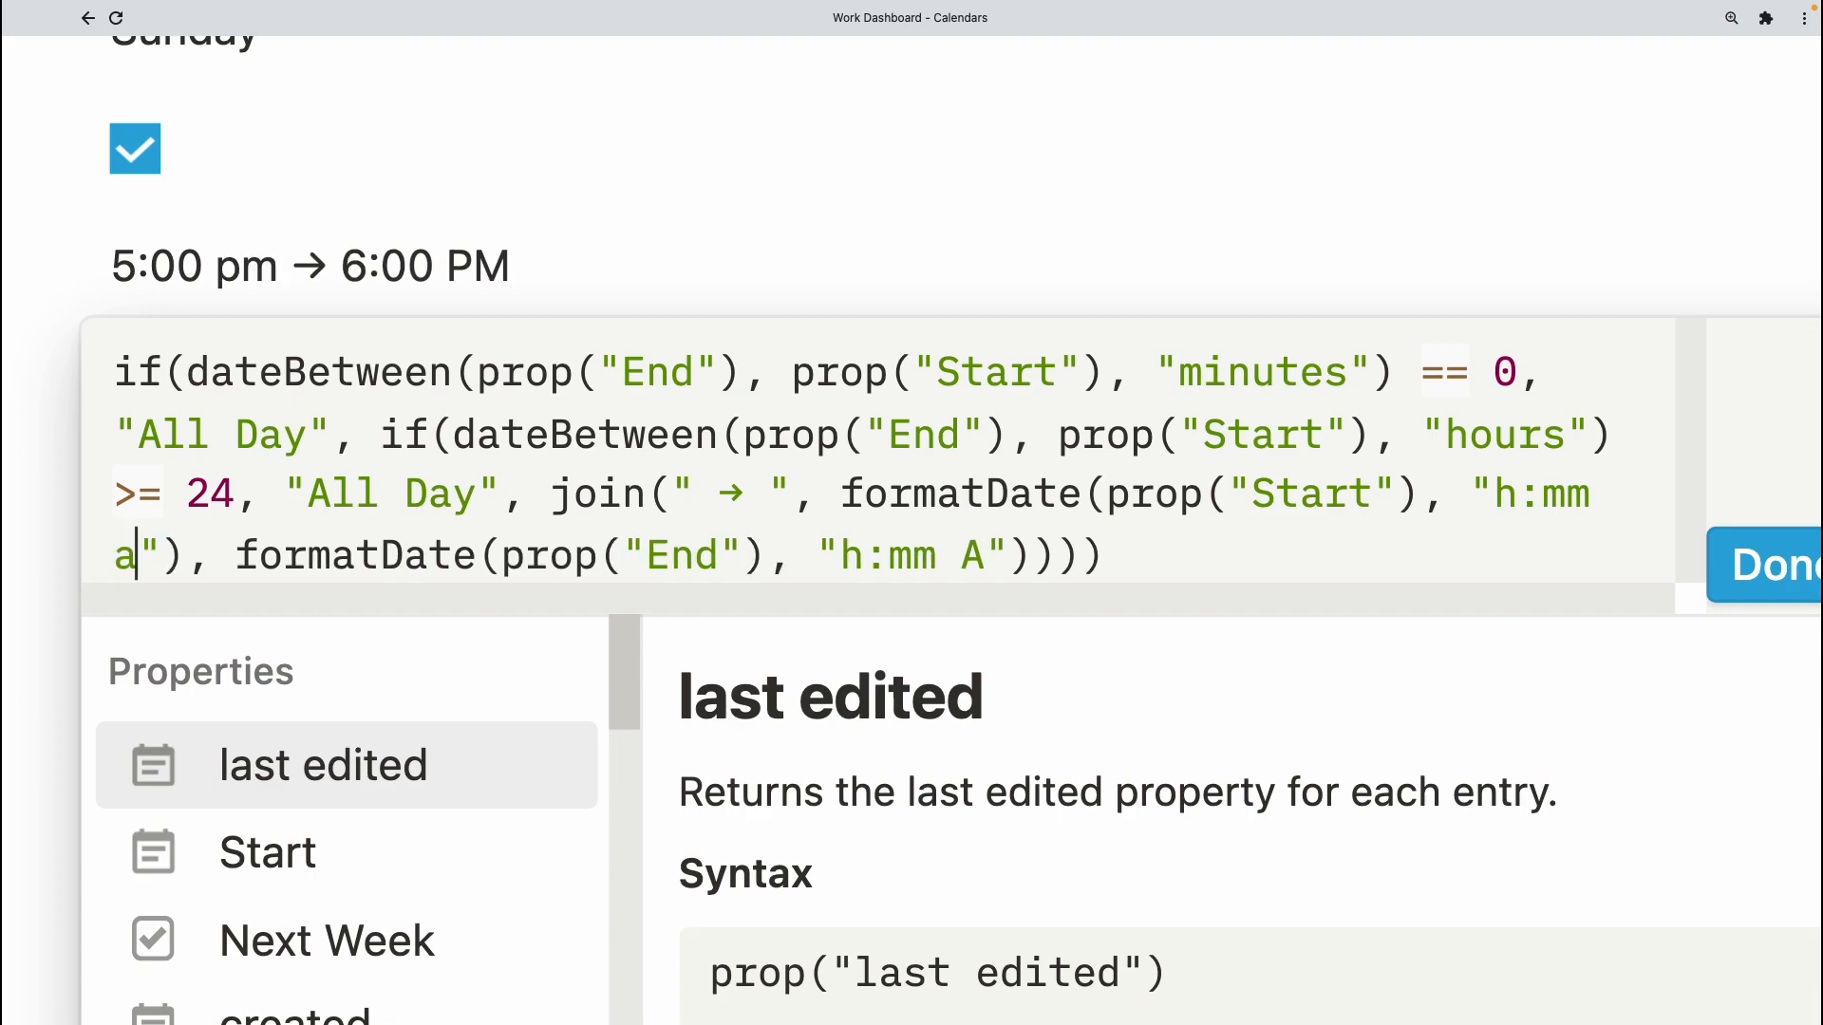
key(BackSpace)
text(A)
- Examine the End formatDate call and the join function with its " → " separator in the Time formula, and close the formula and event page
drag(236, 555, 1003, 553)
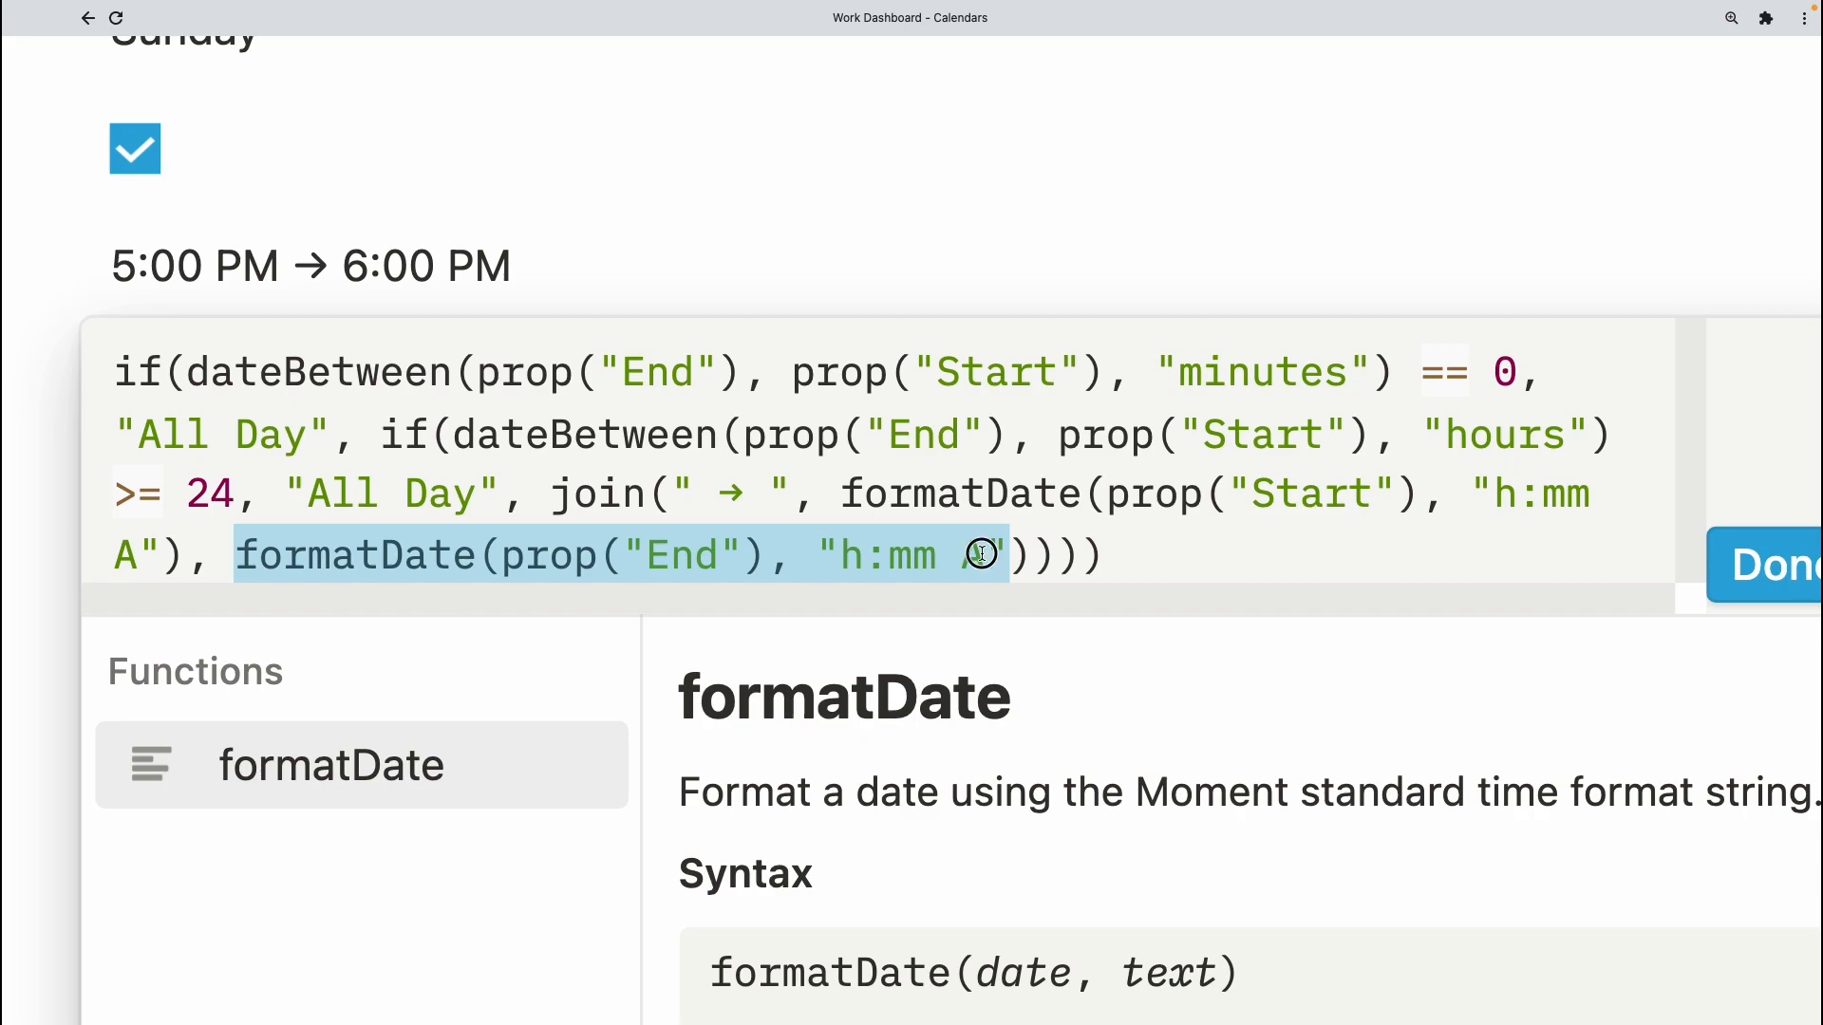
click(983, 556)
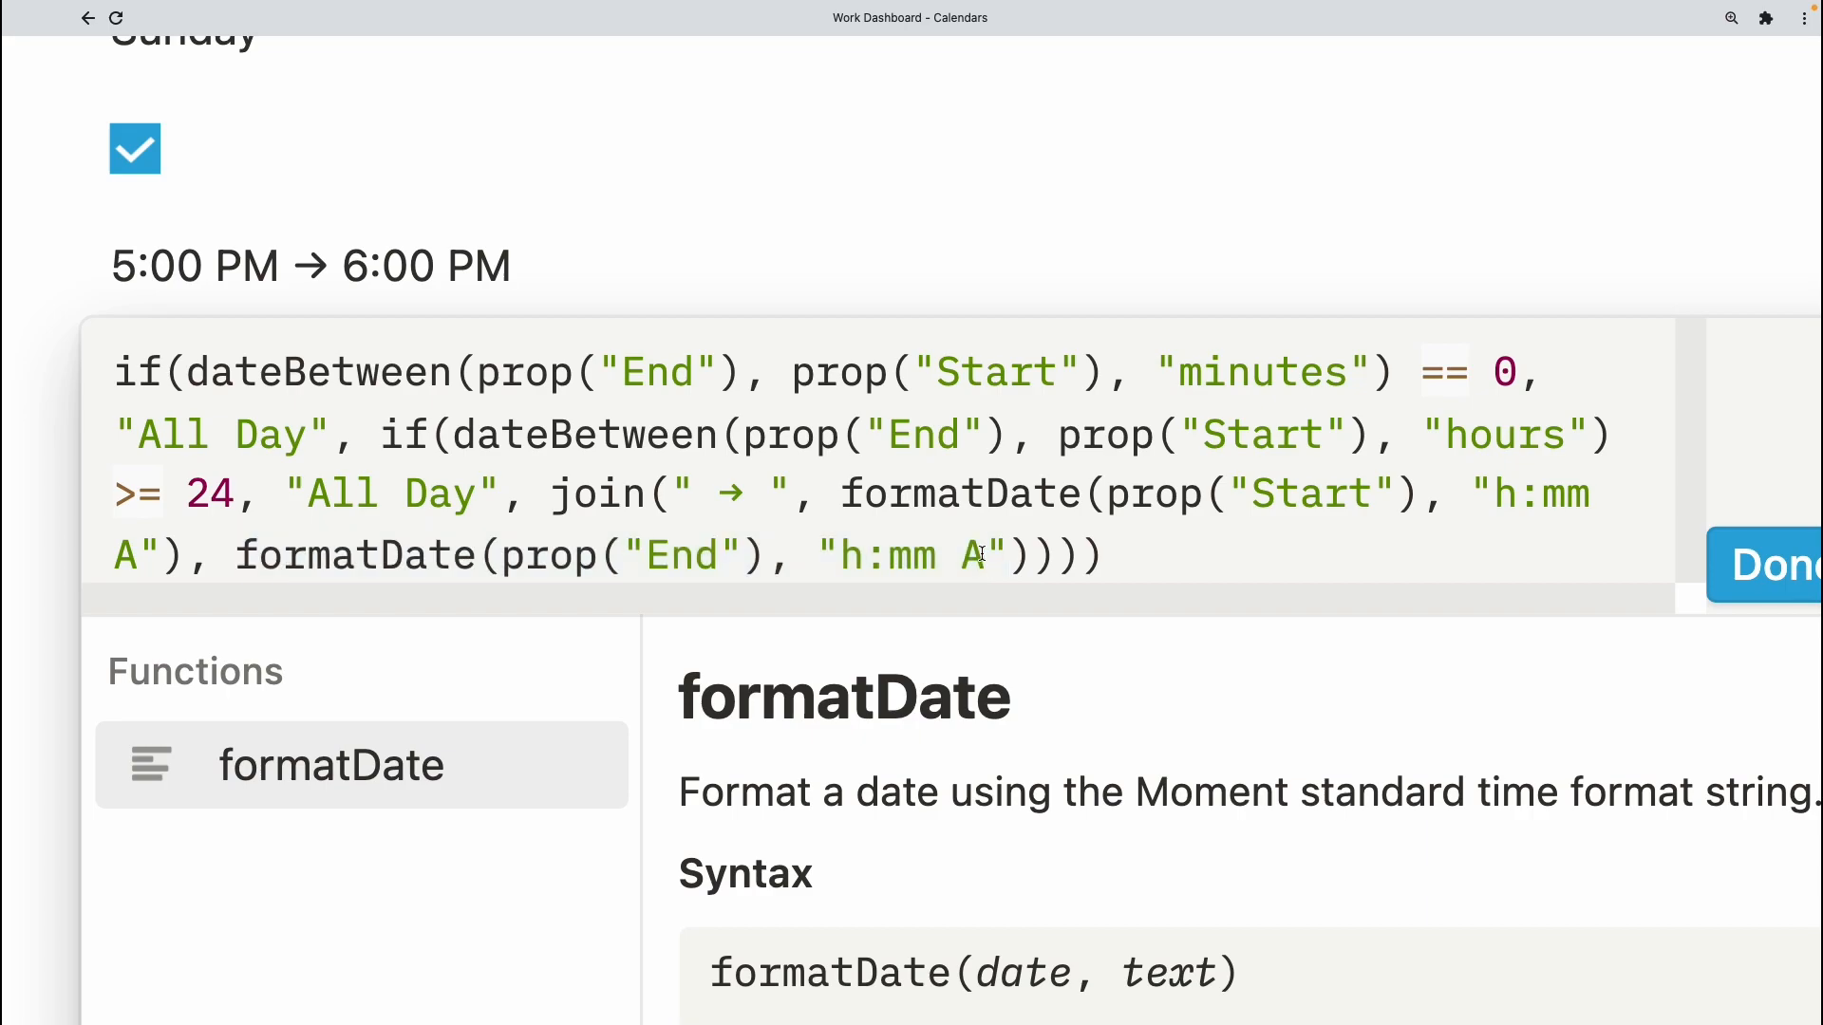
click(549, 503)
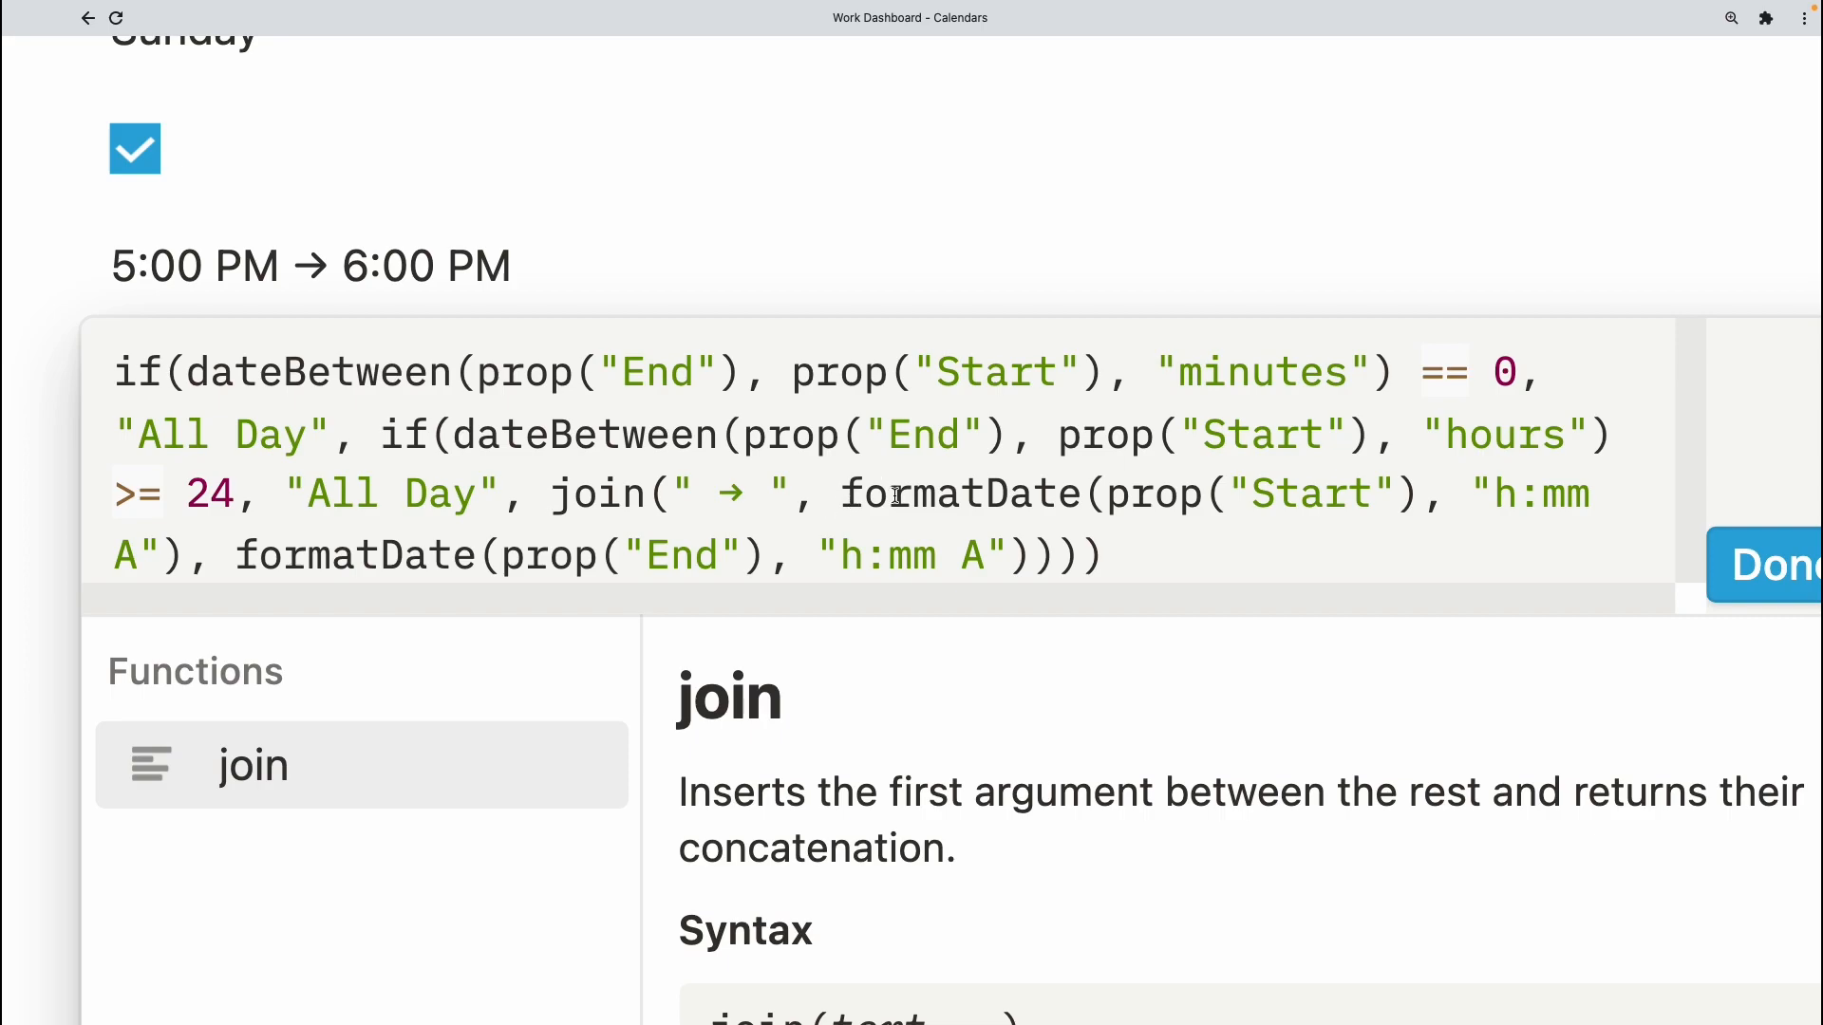
drag(695, 495, 769, 508)
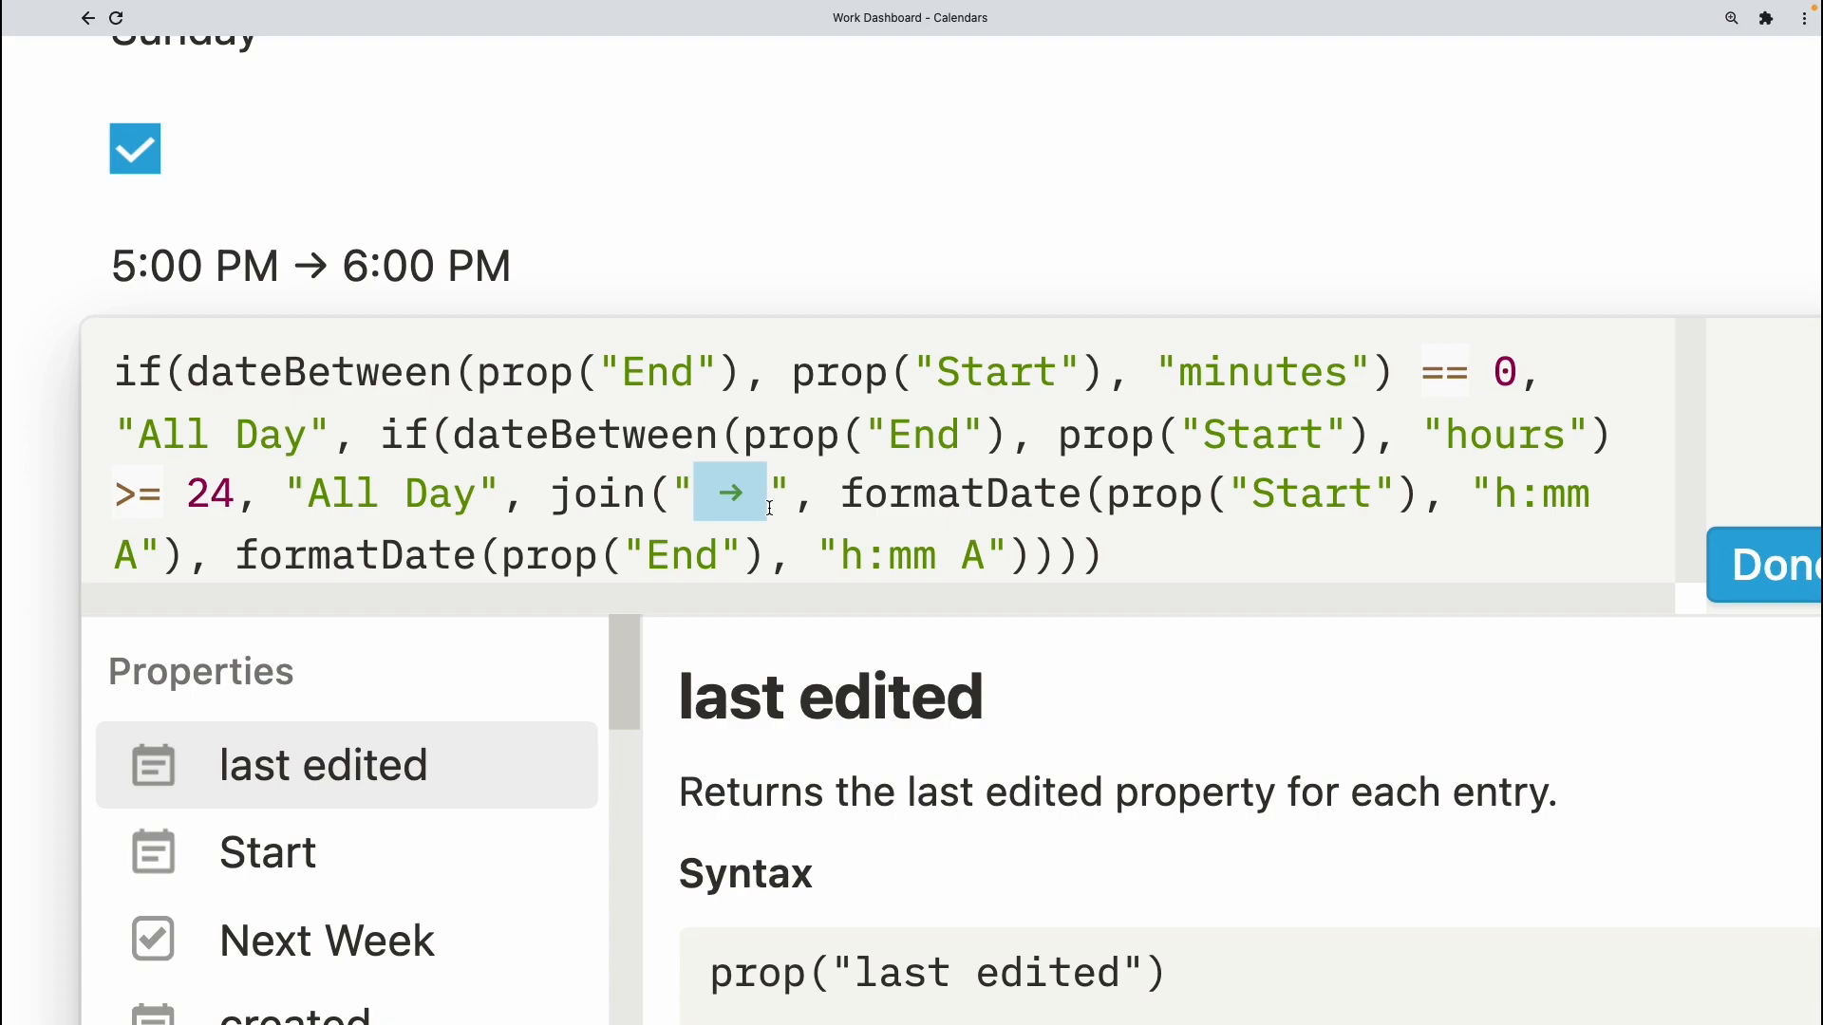
click(889, 501)
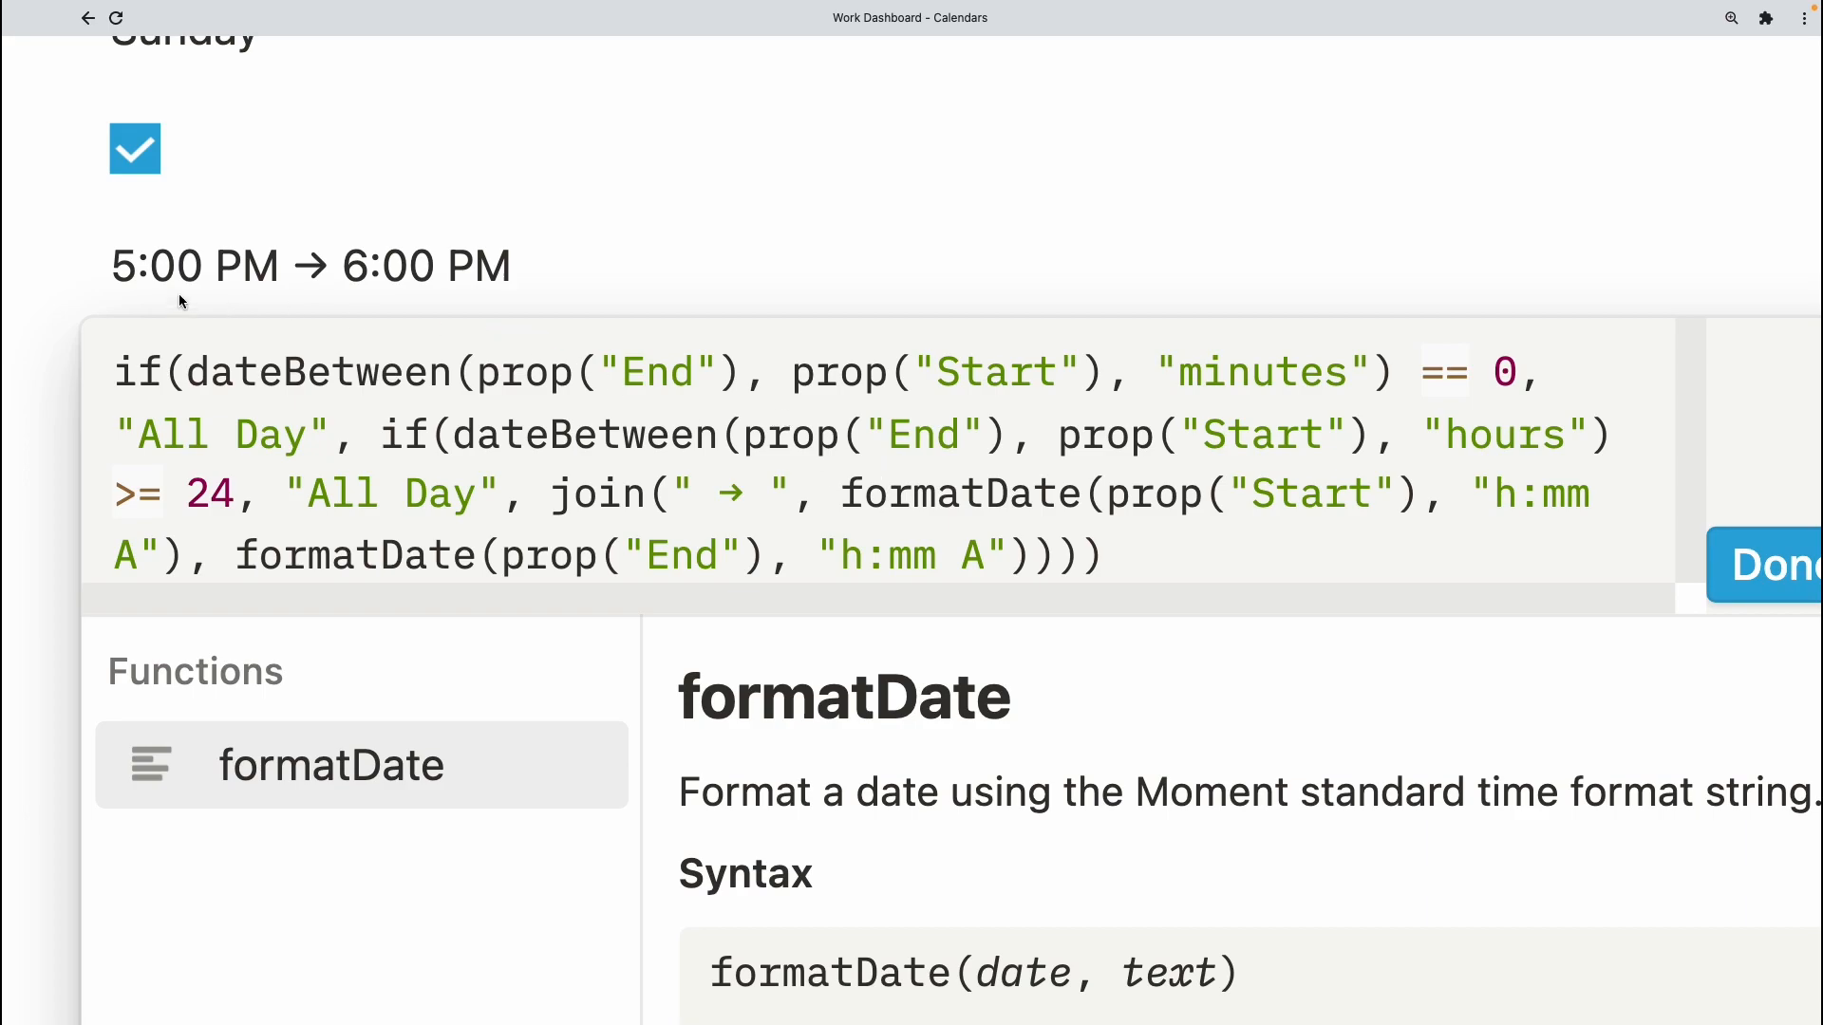
click(845, 289)
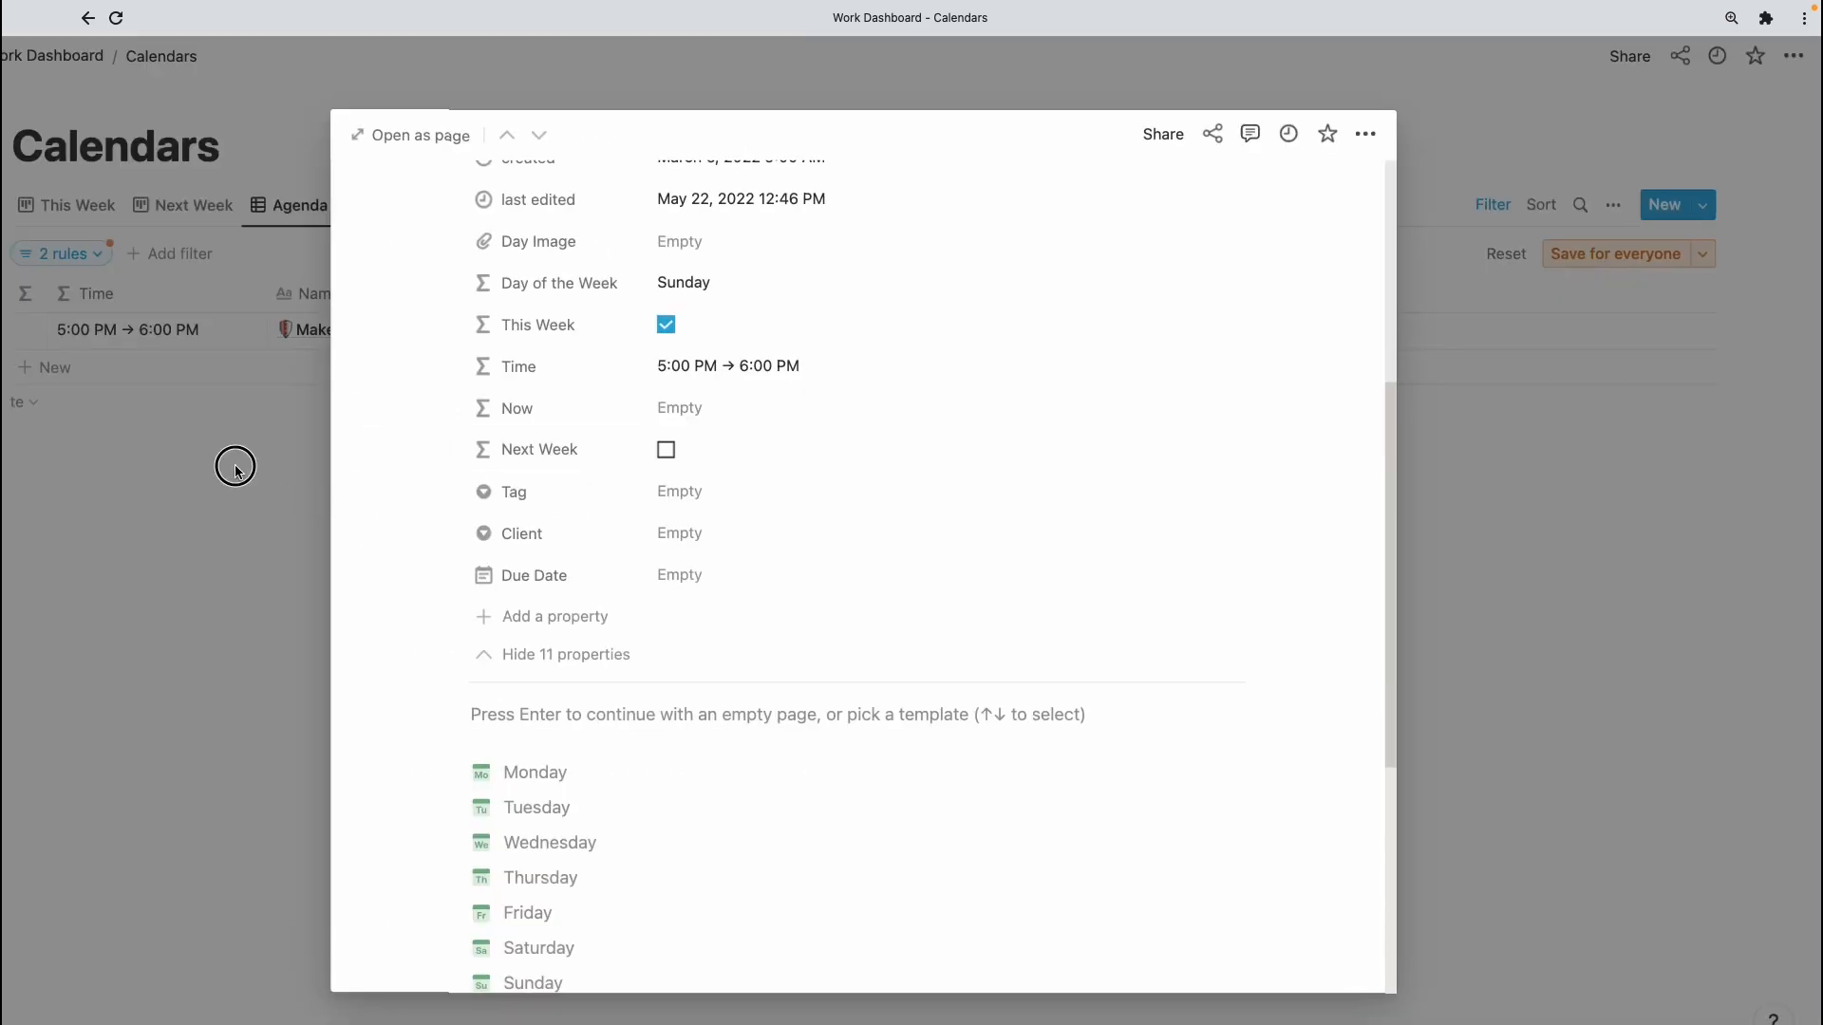
click(232, 460)
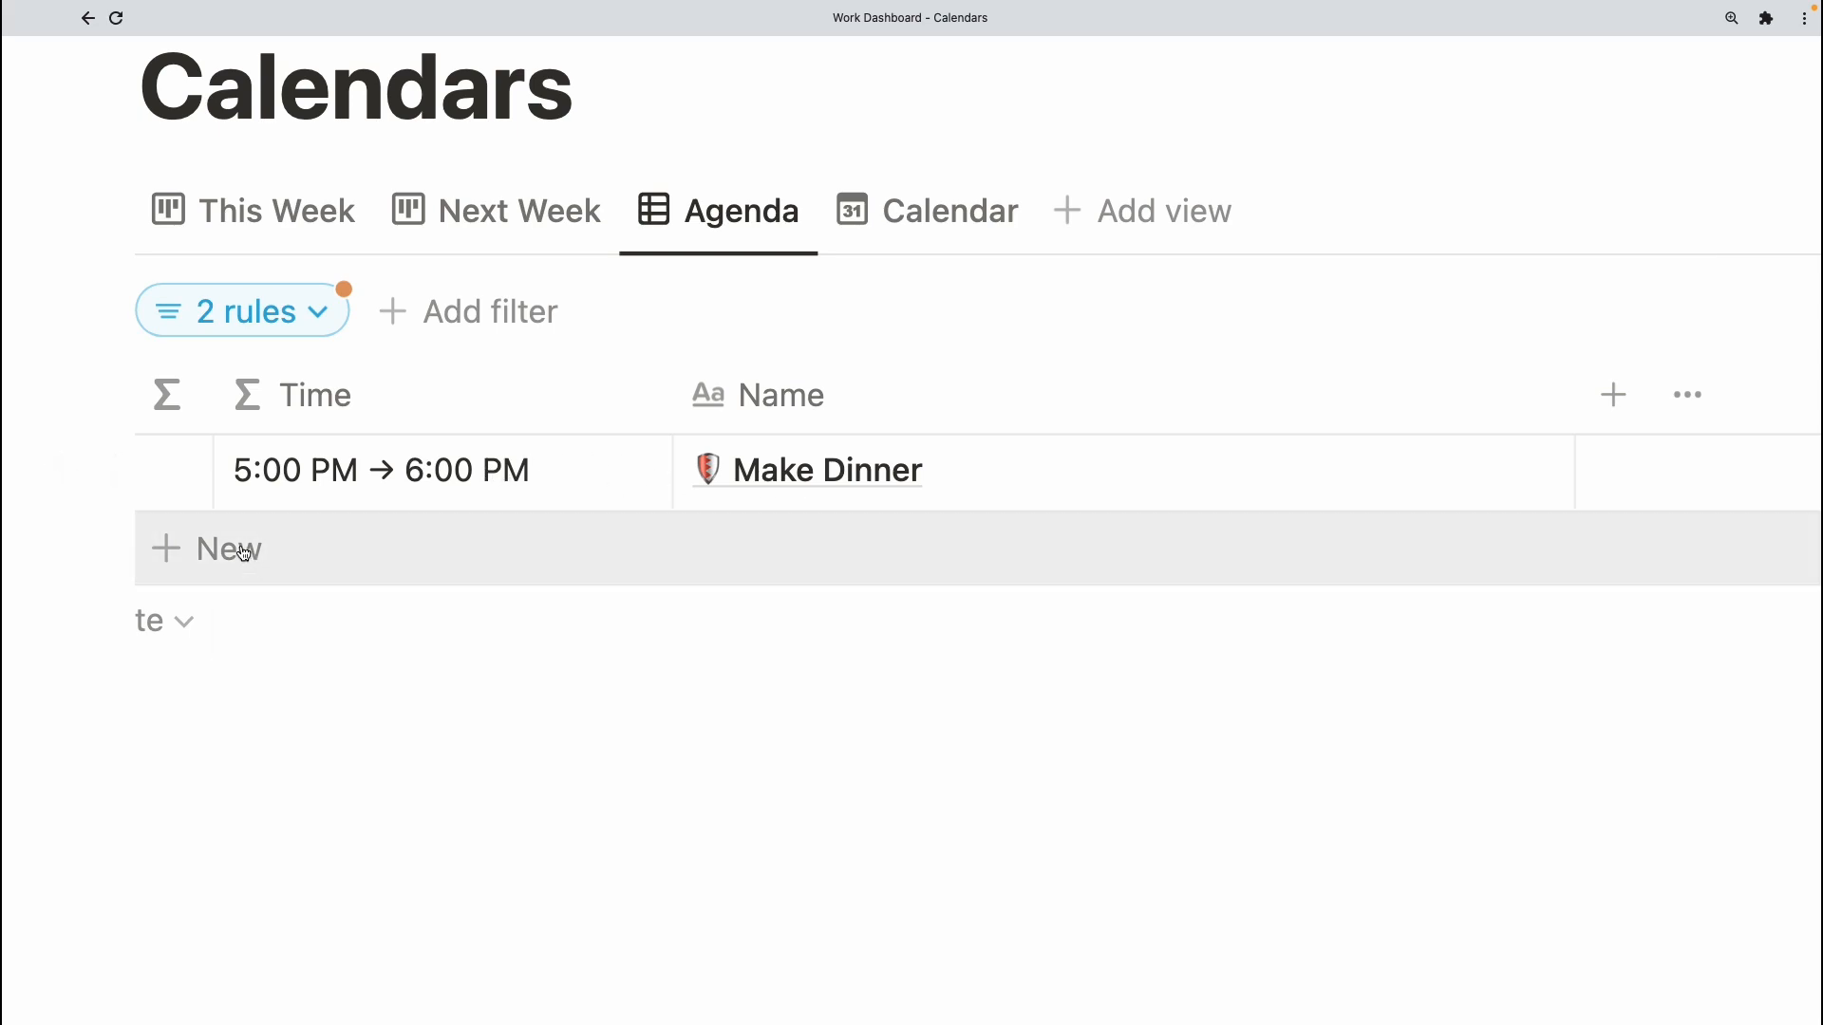
- Add a new event named "Shoot Youtube Video" to the Agenda view
click(244, 554)
text(Shoot )
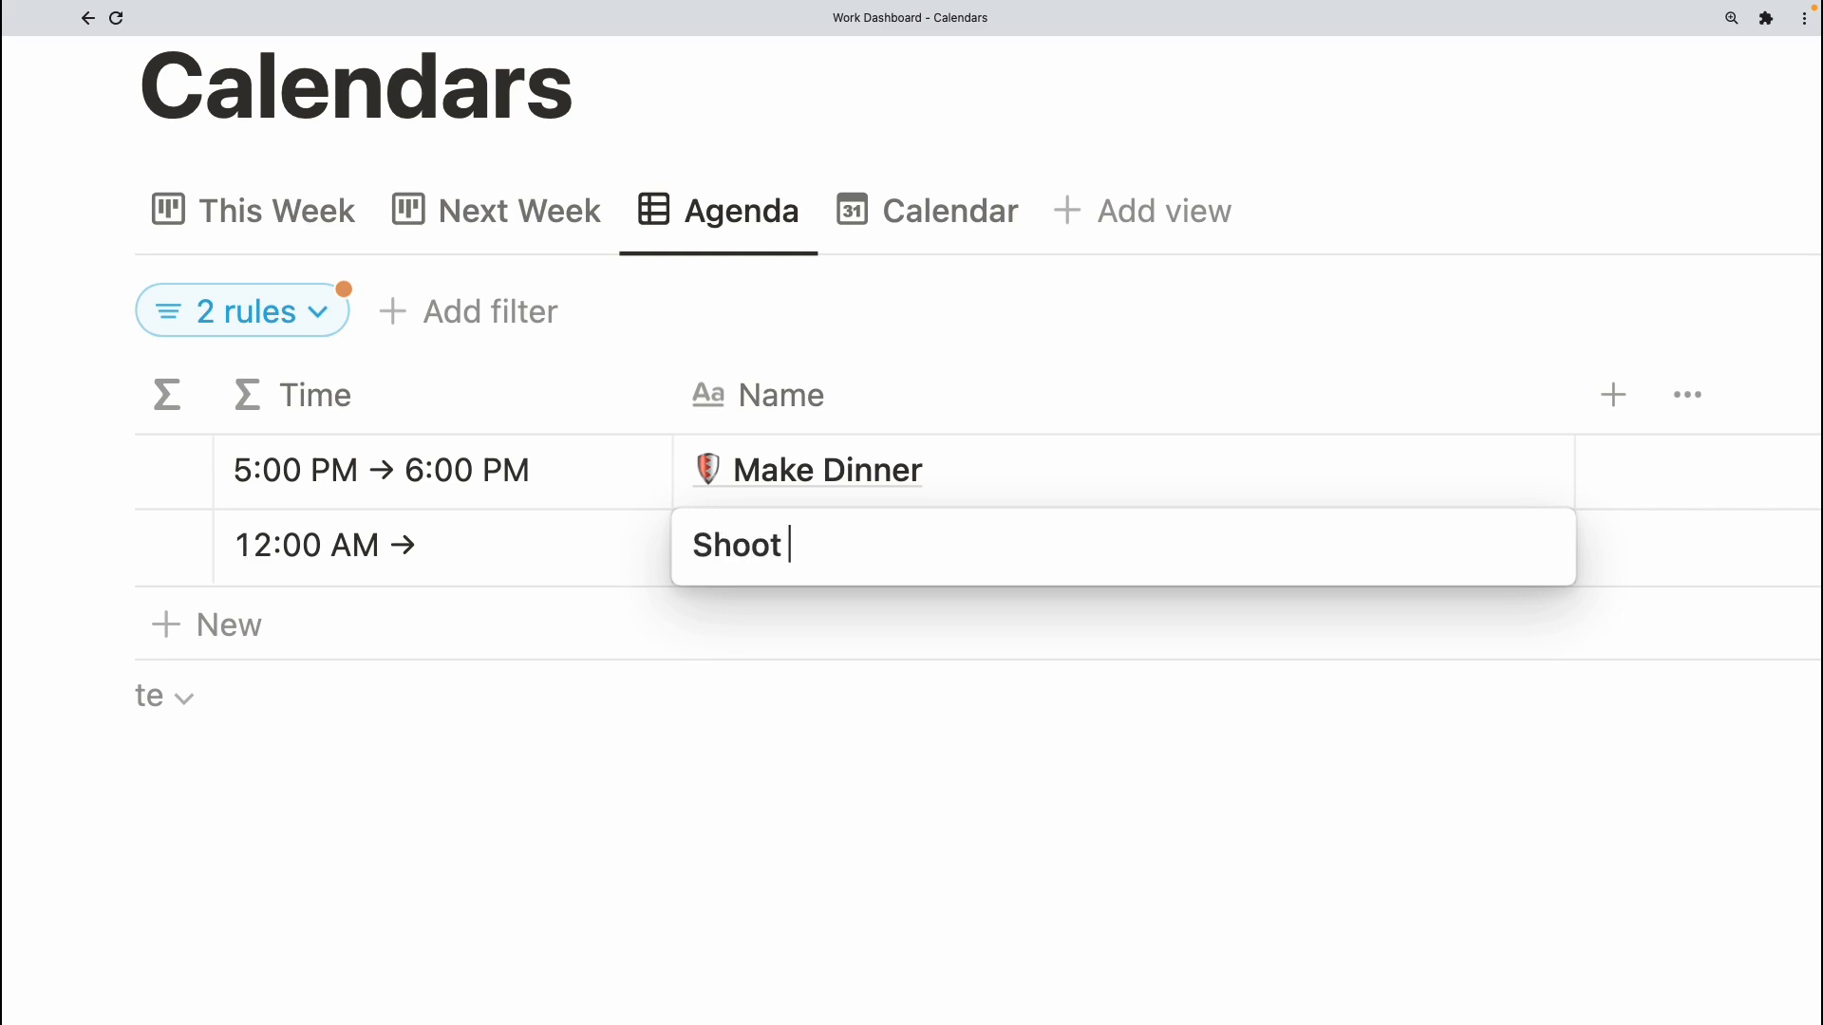
text(Youtube Video)
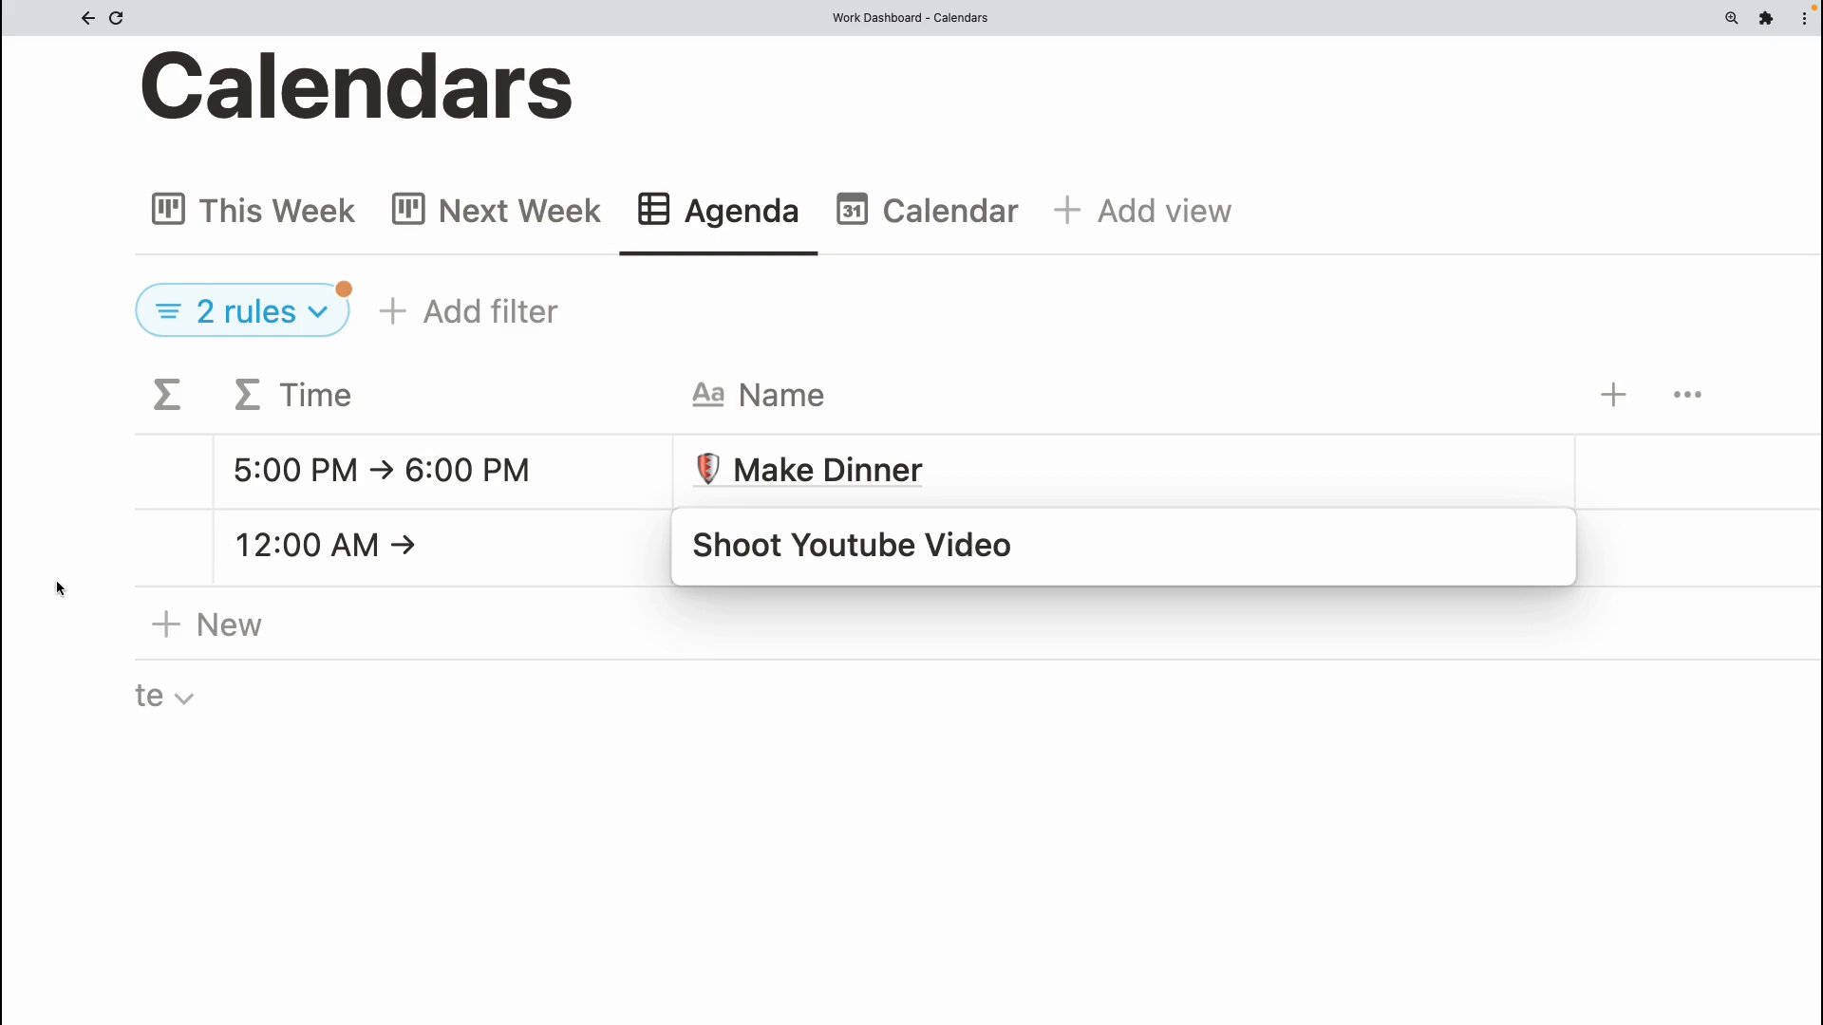
key(Escape)
click(557, 561)
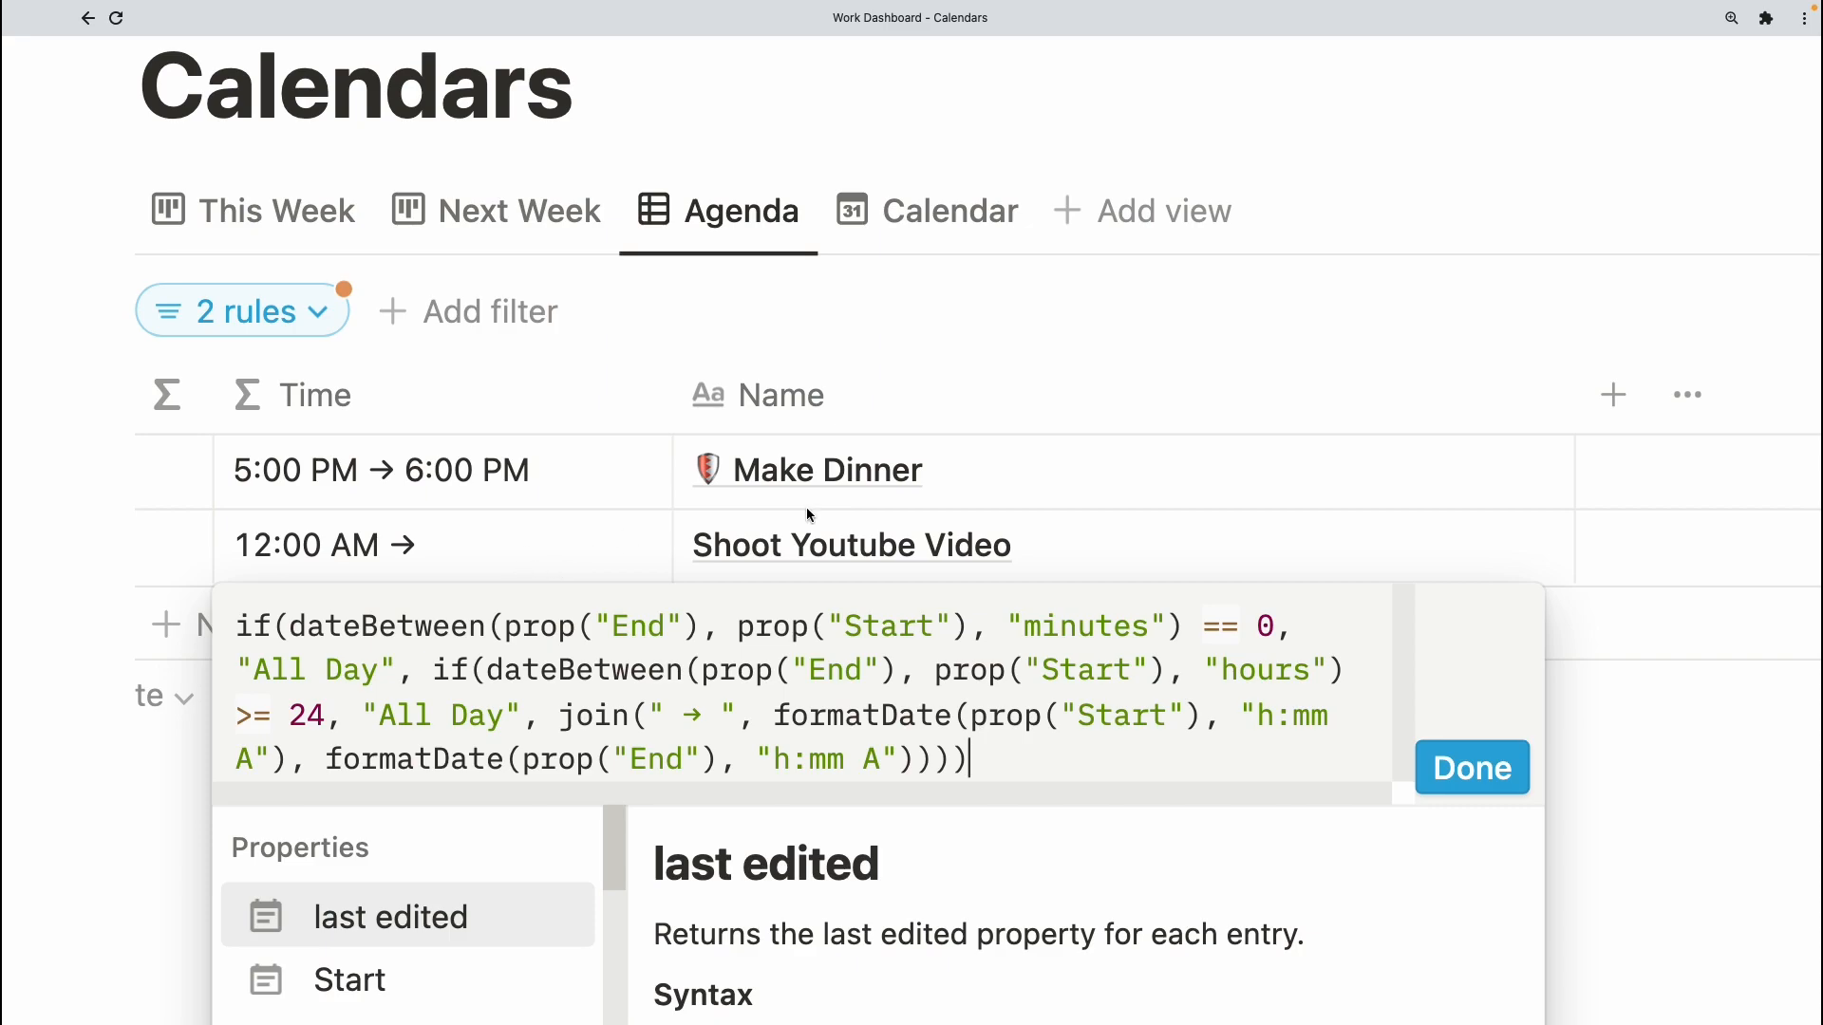
key(Escape)
- Include a time in the Start date of the Shoot Youtube Video event and set it to 10:00 AM
click(1462, 555)
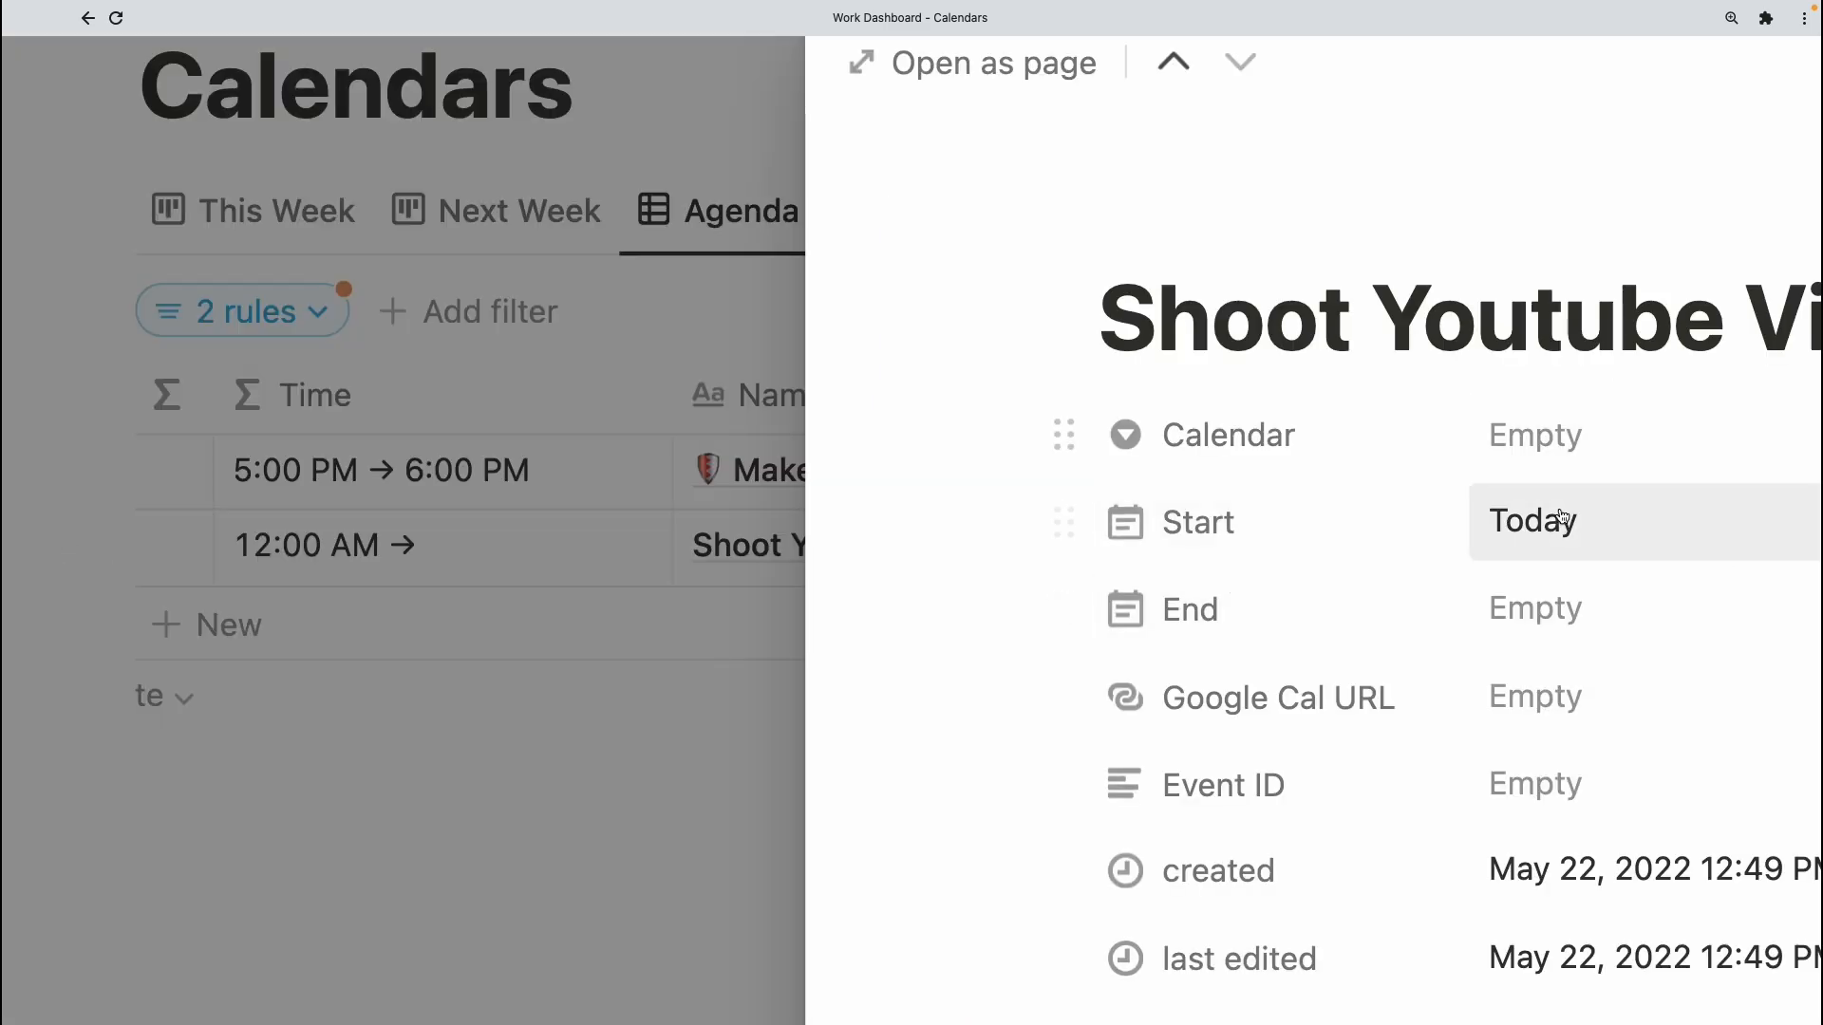
click(1557, 521)
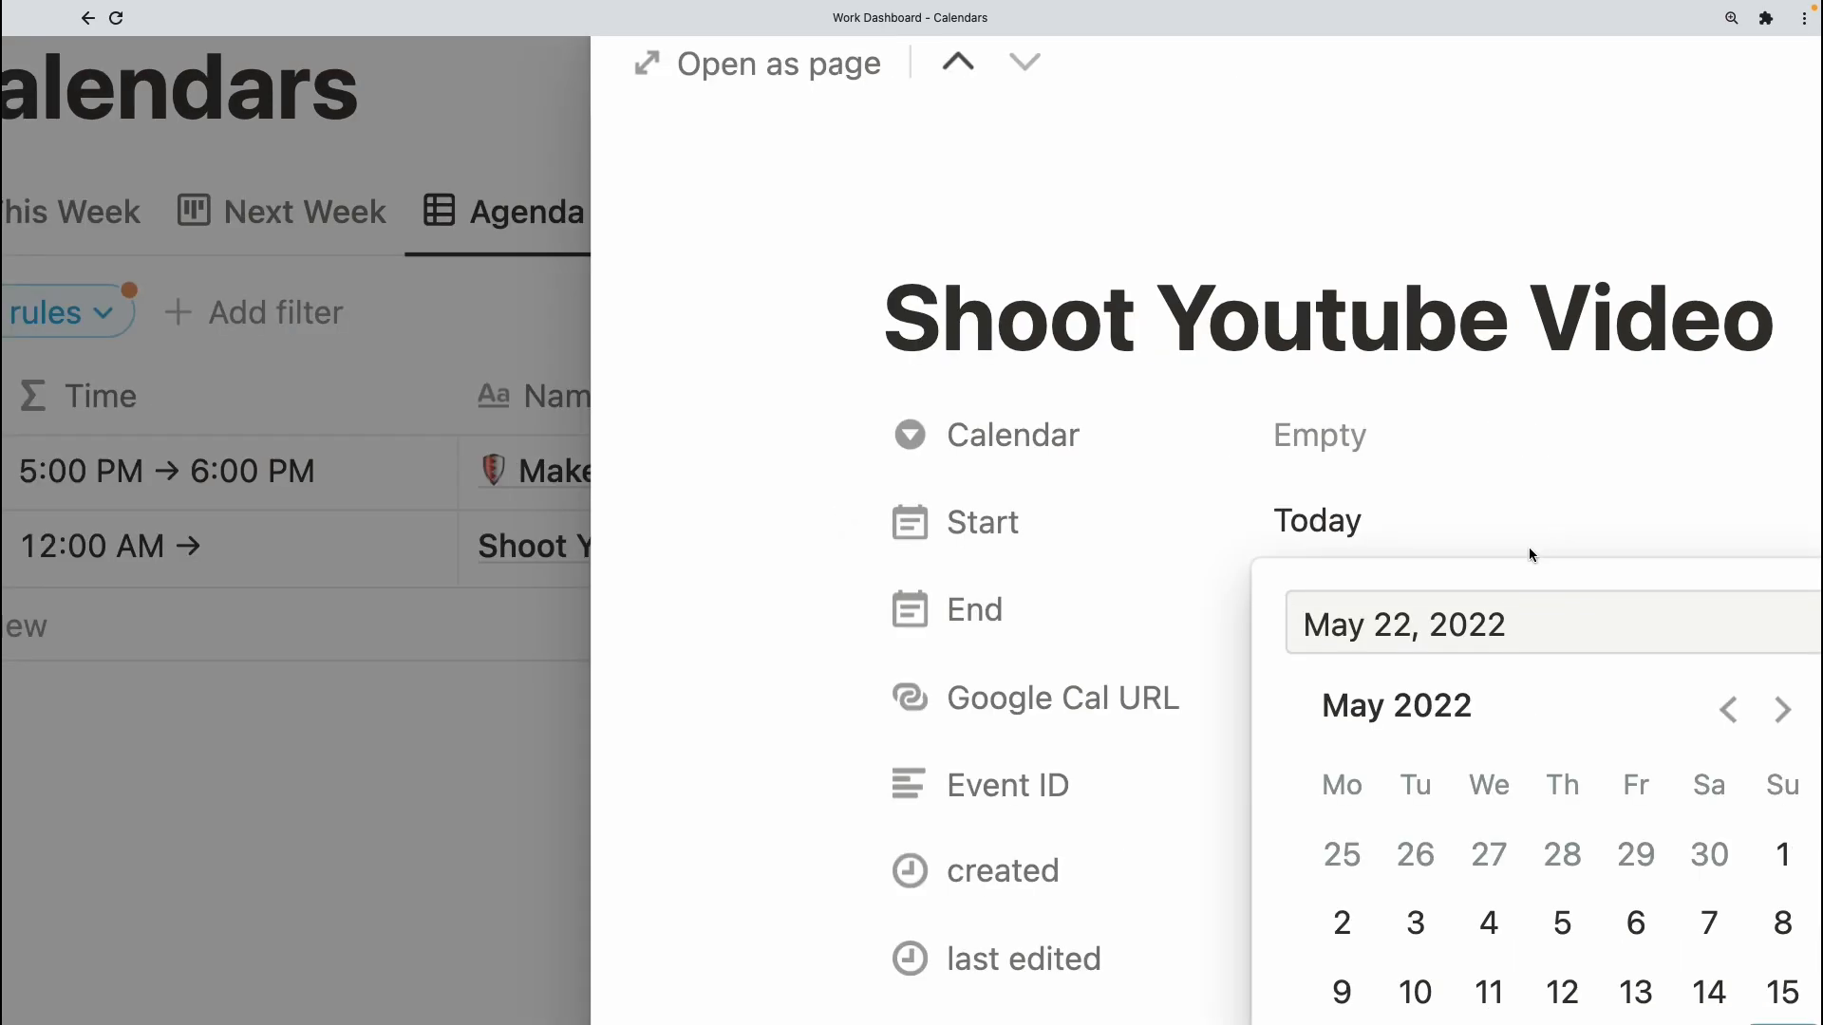
scroll(1529, 553, down, 6)
scroll(1525, 550, right, 3)
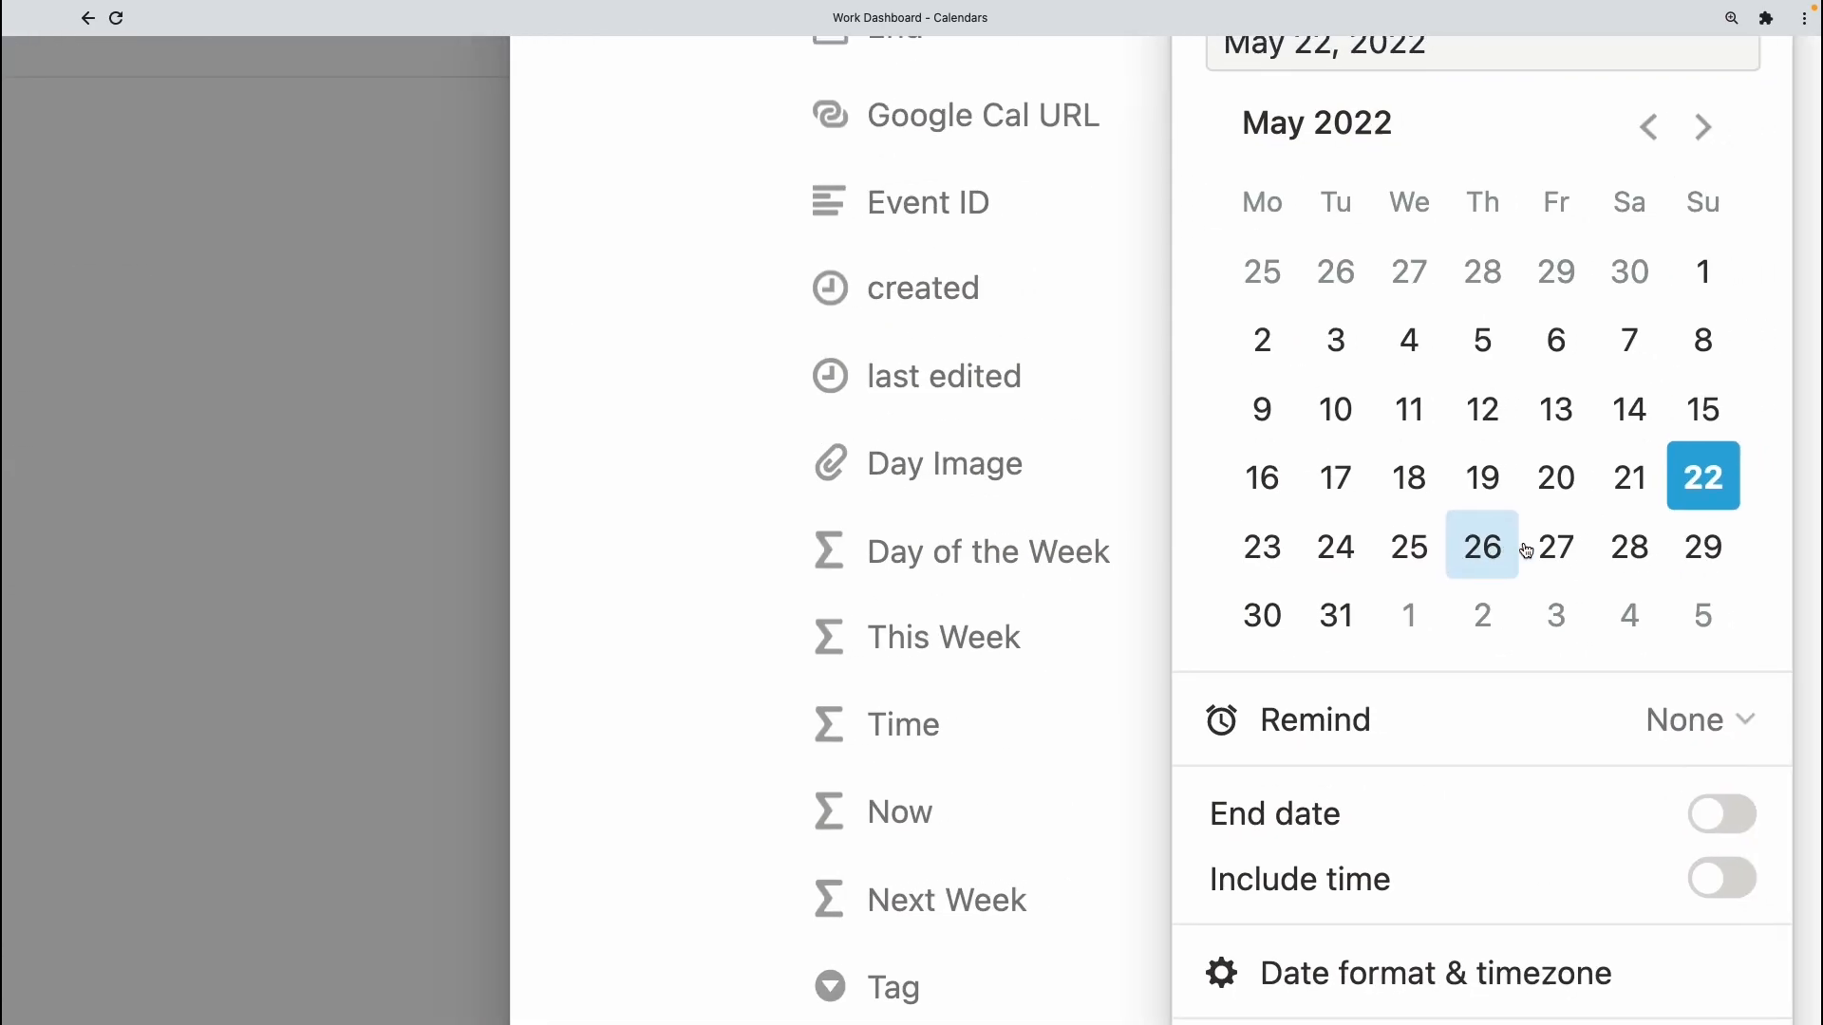
click(1504, 909)
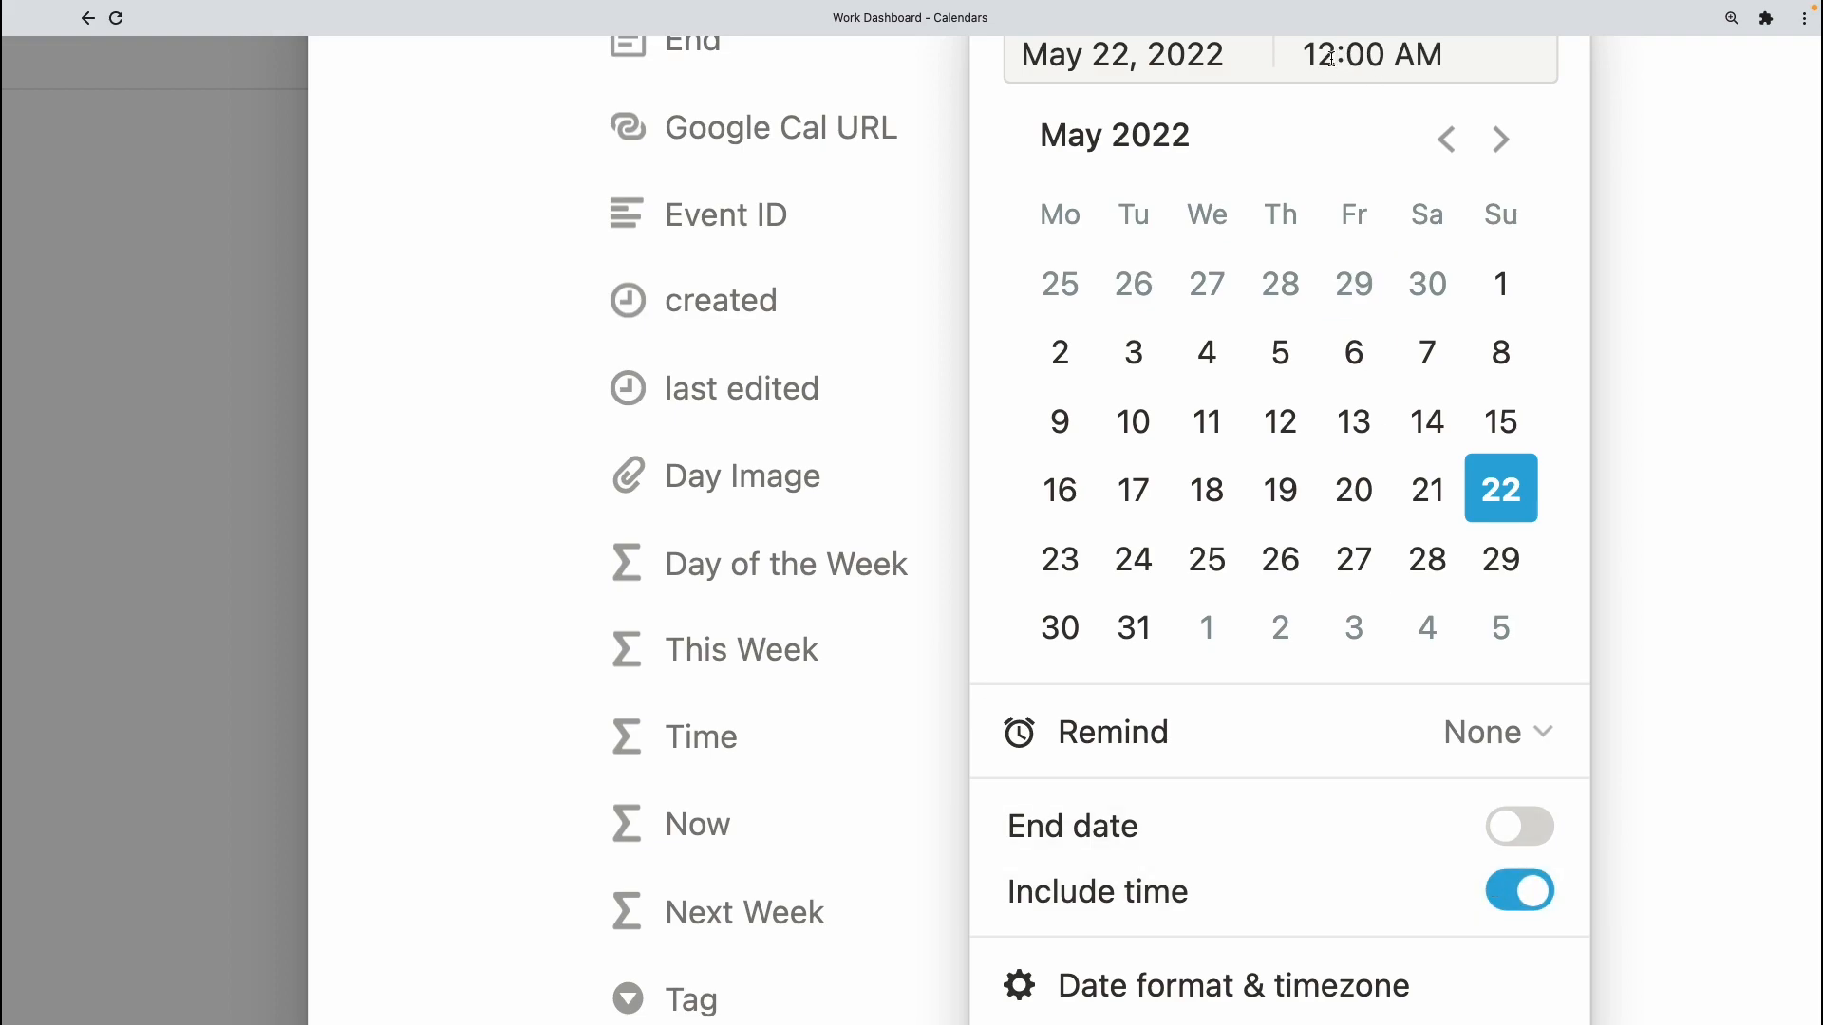
key(BackSpace)
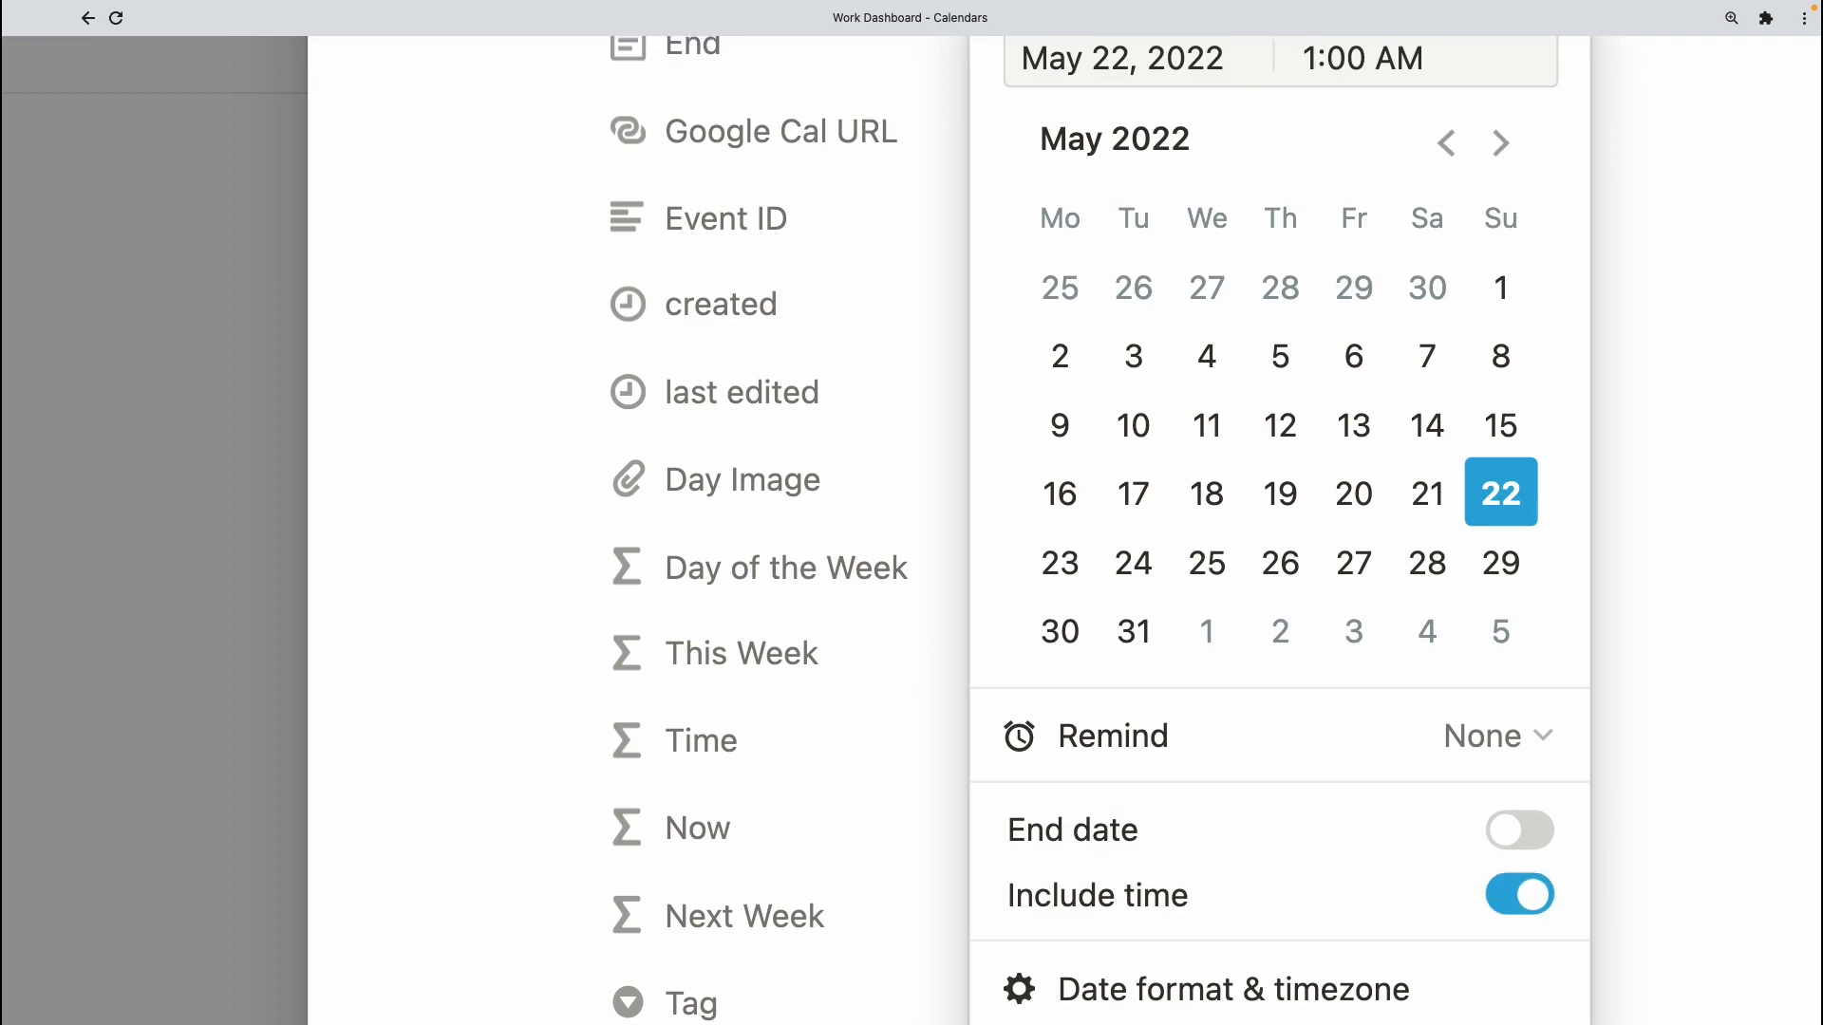
key(BackSpace)
text(10)
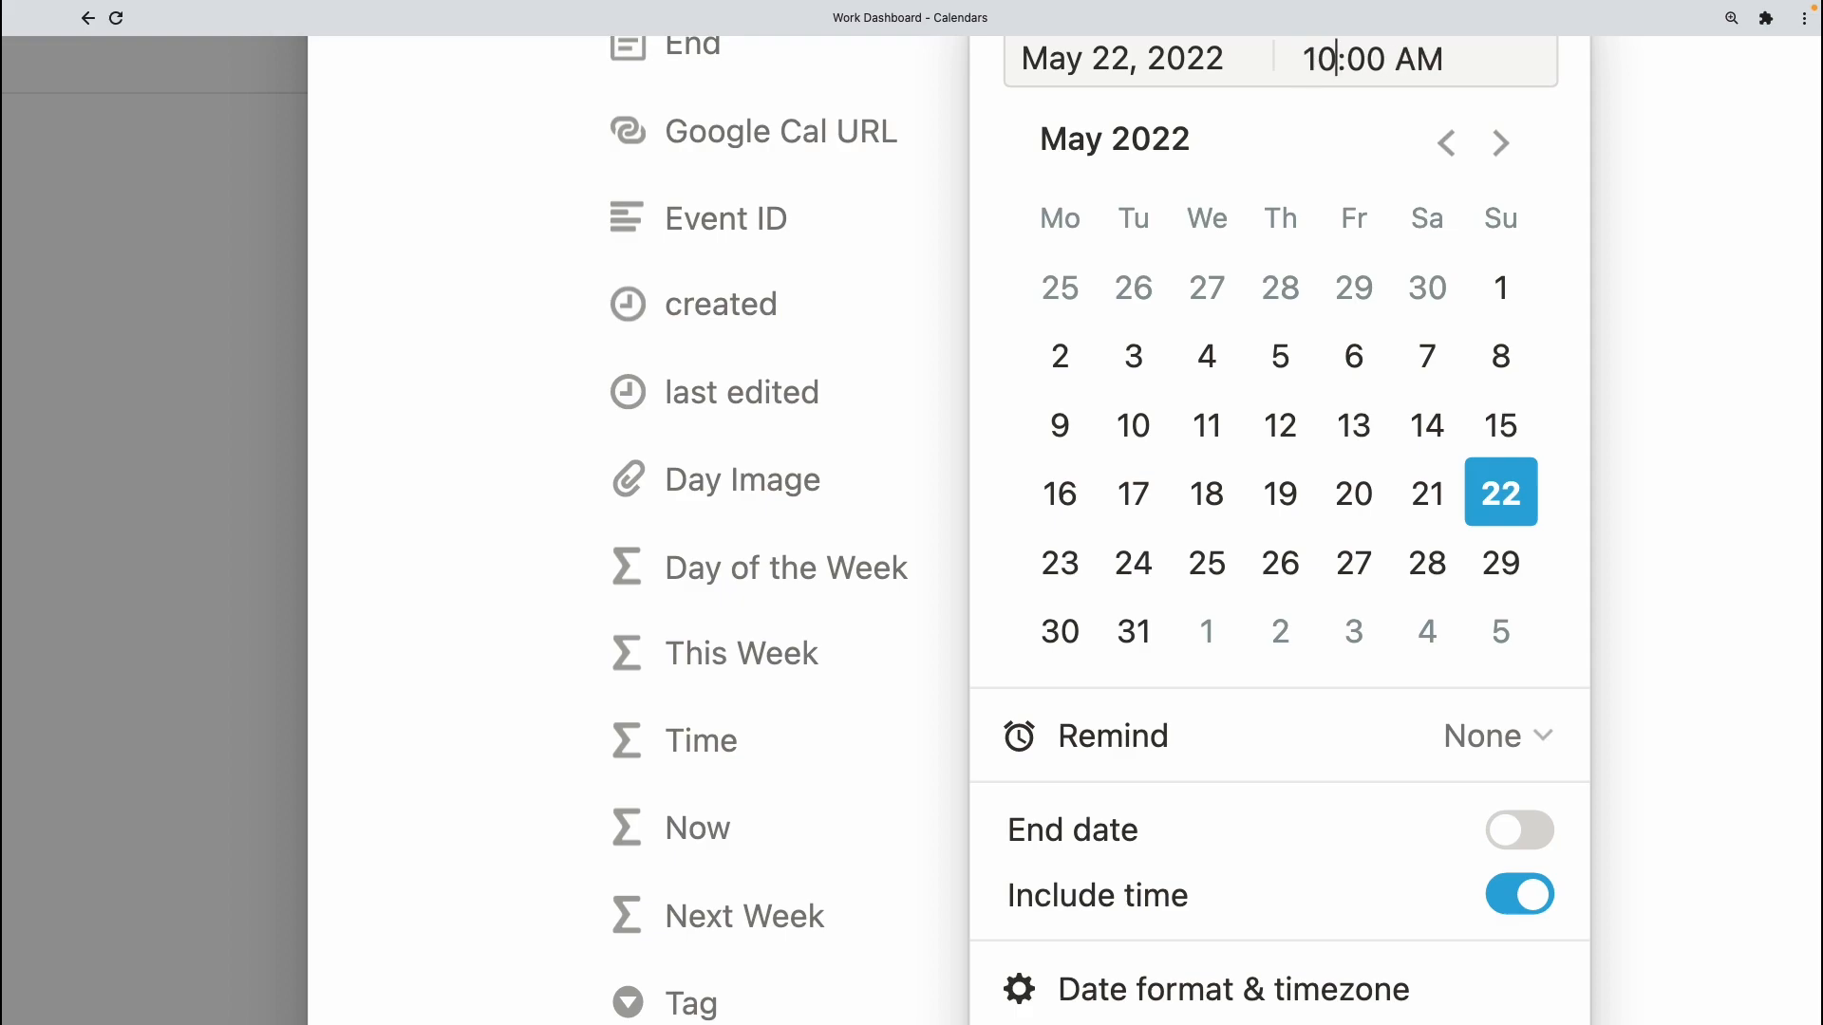
- Set the End of the Shoot Youtube Video event to May 22, 2022 11:00 AM and close its page
click(1519, 894)
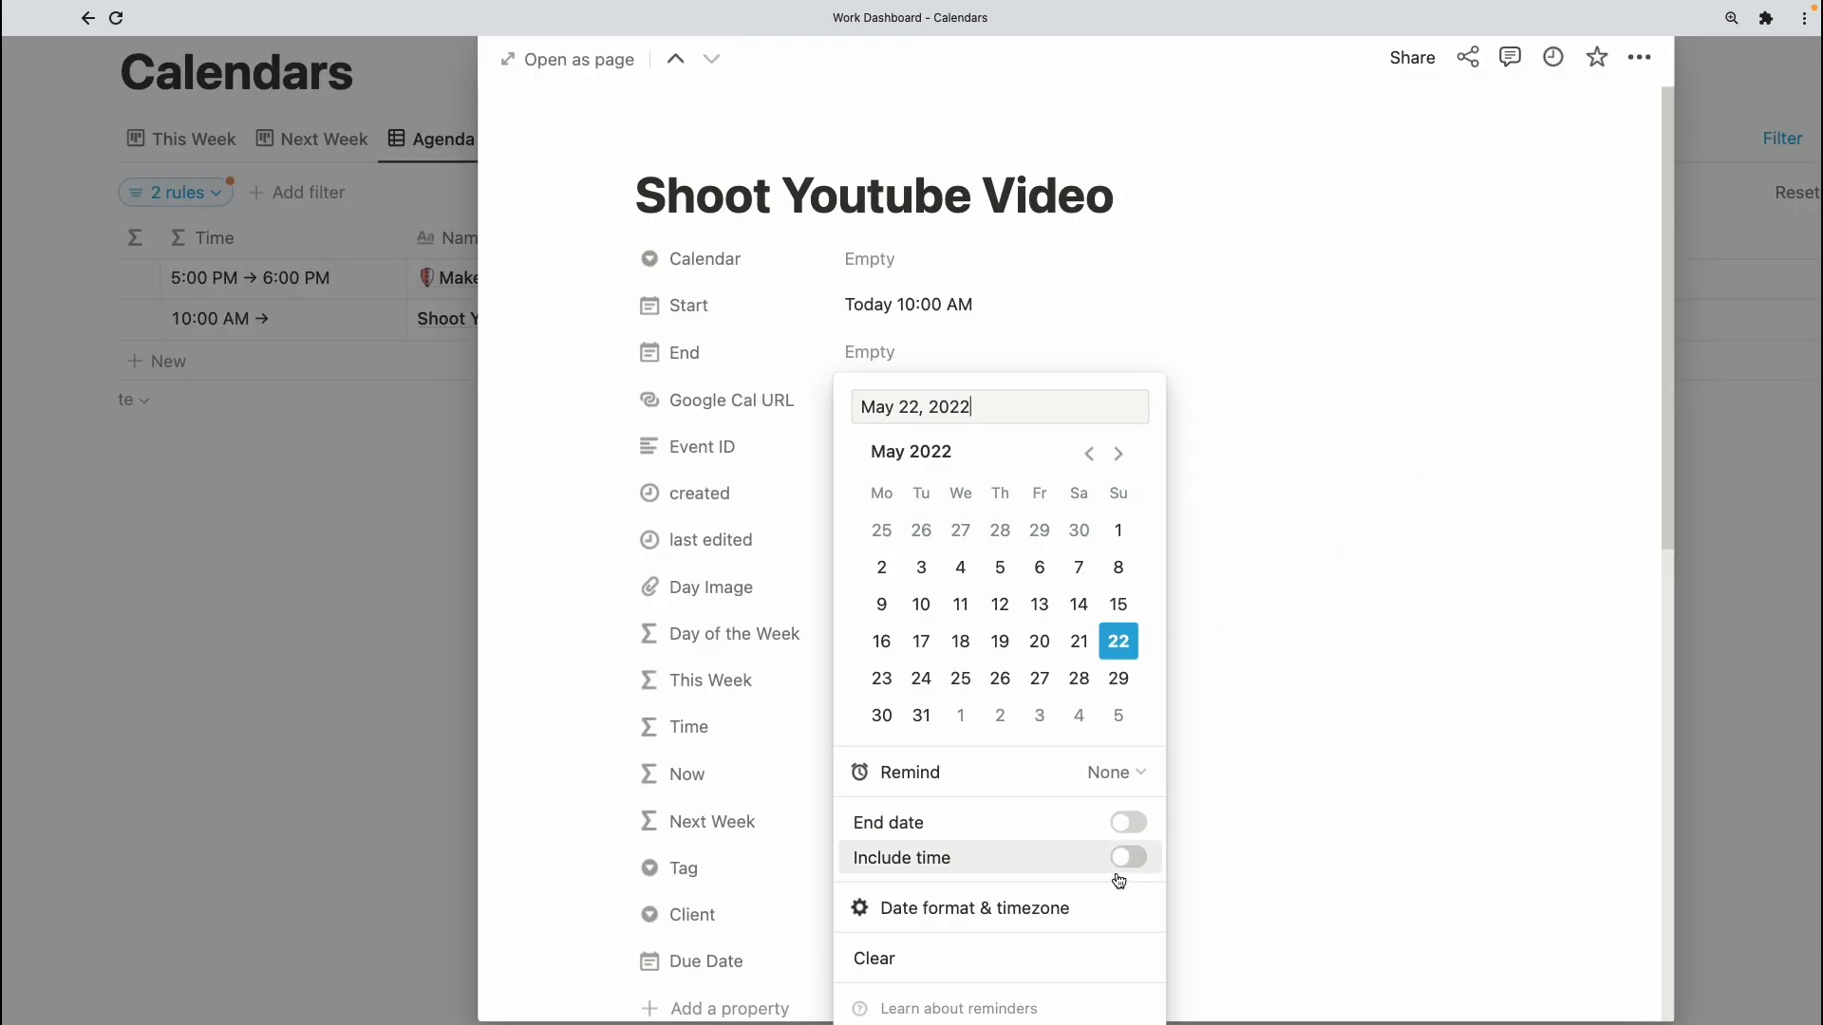
click(1126, 859)
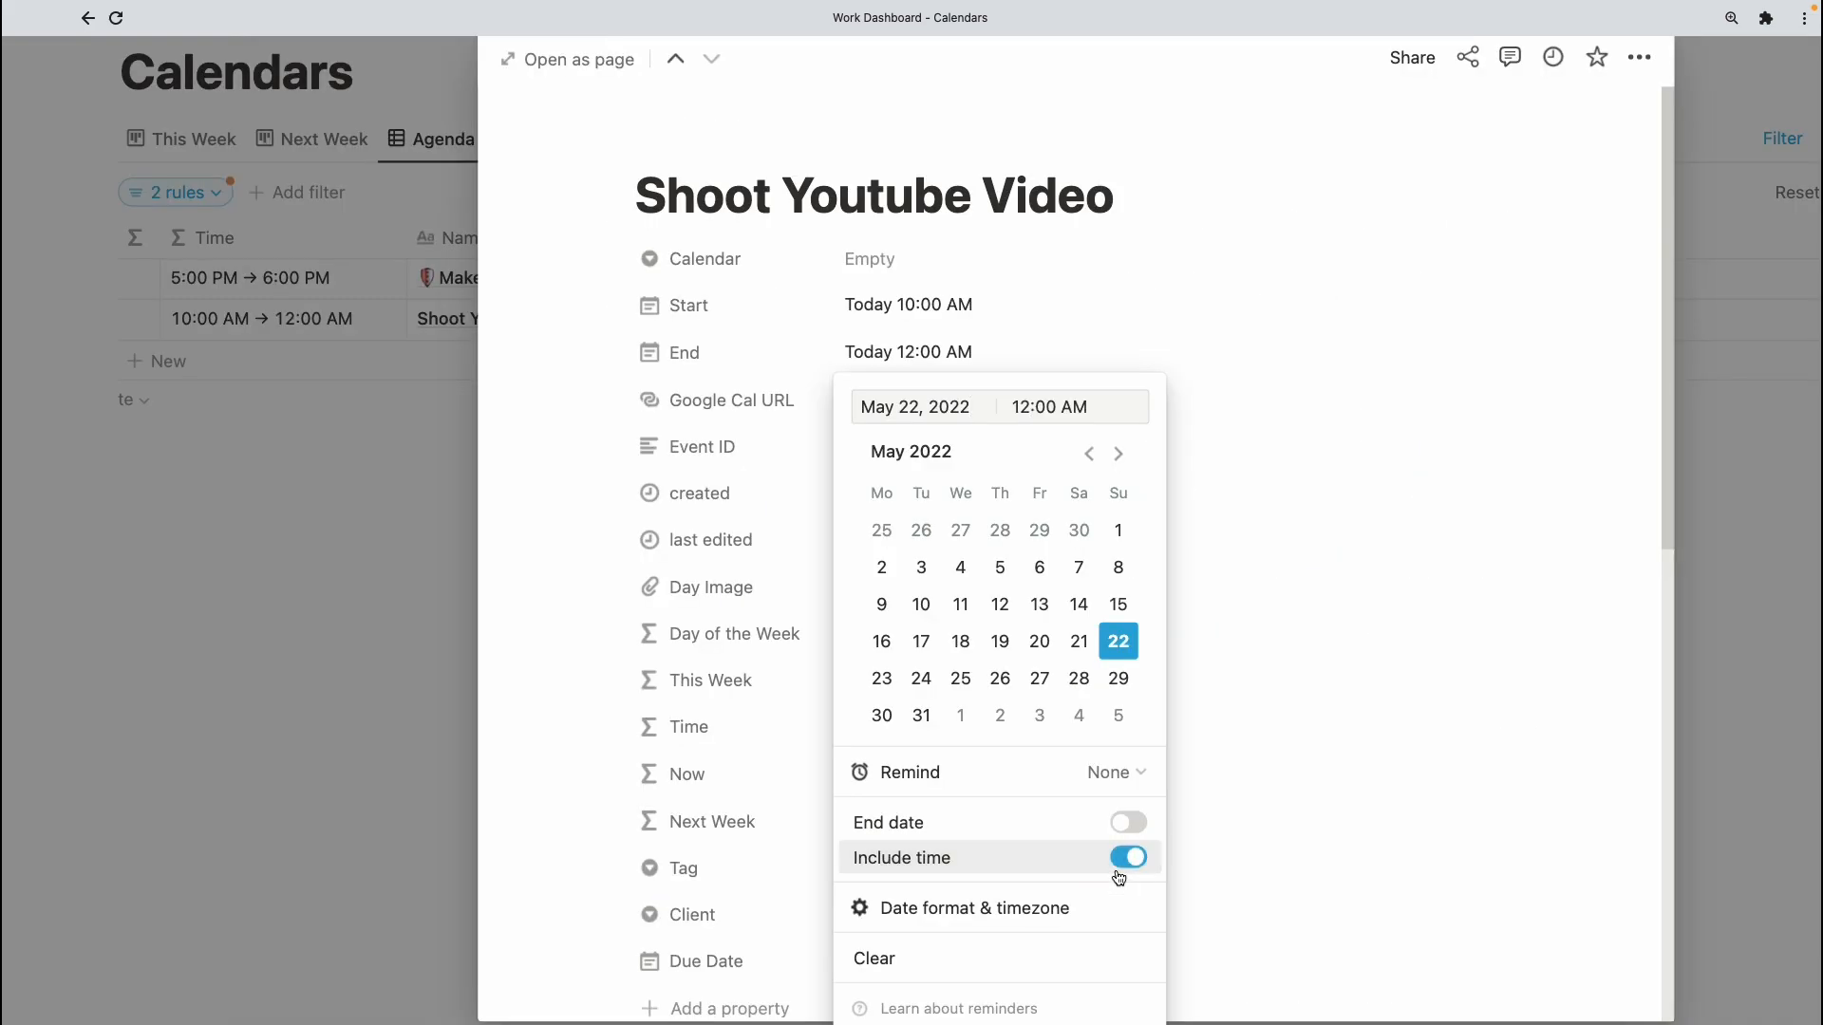
click(1026, 407)
key(BackSpace)
text(1)
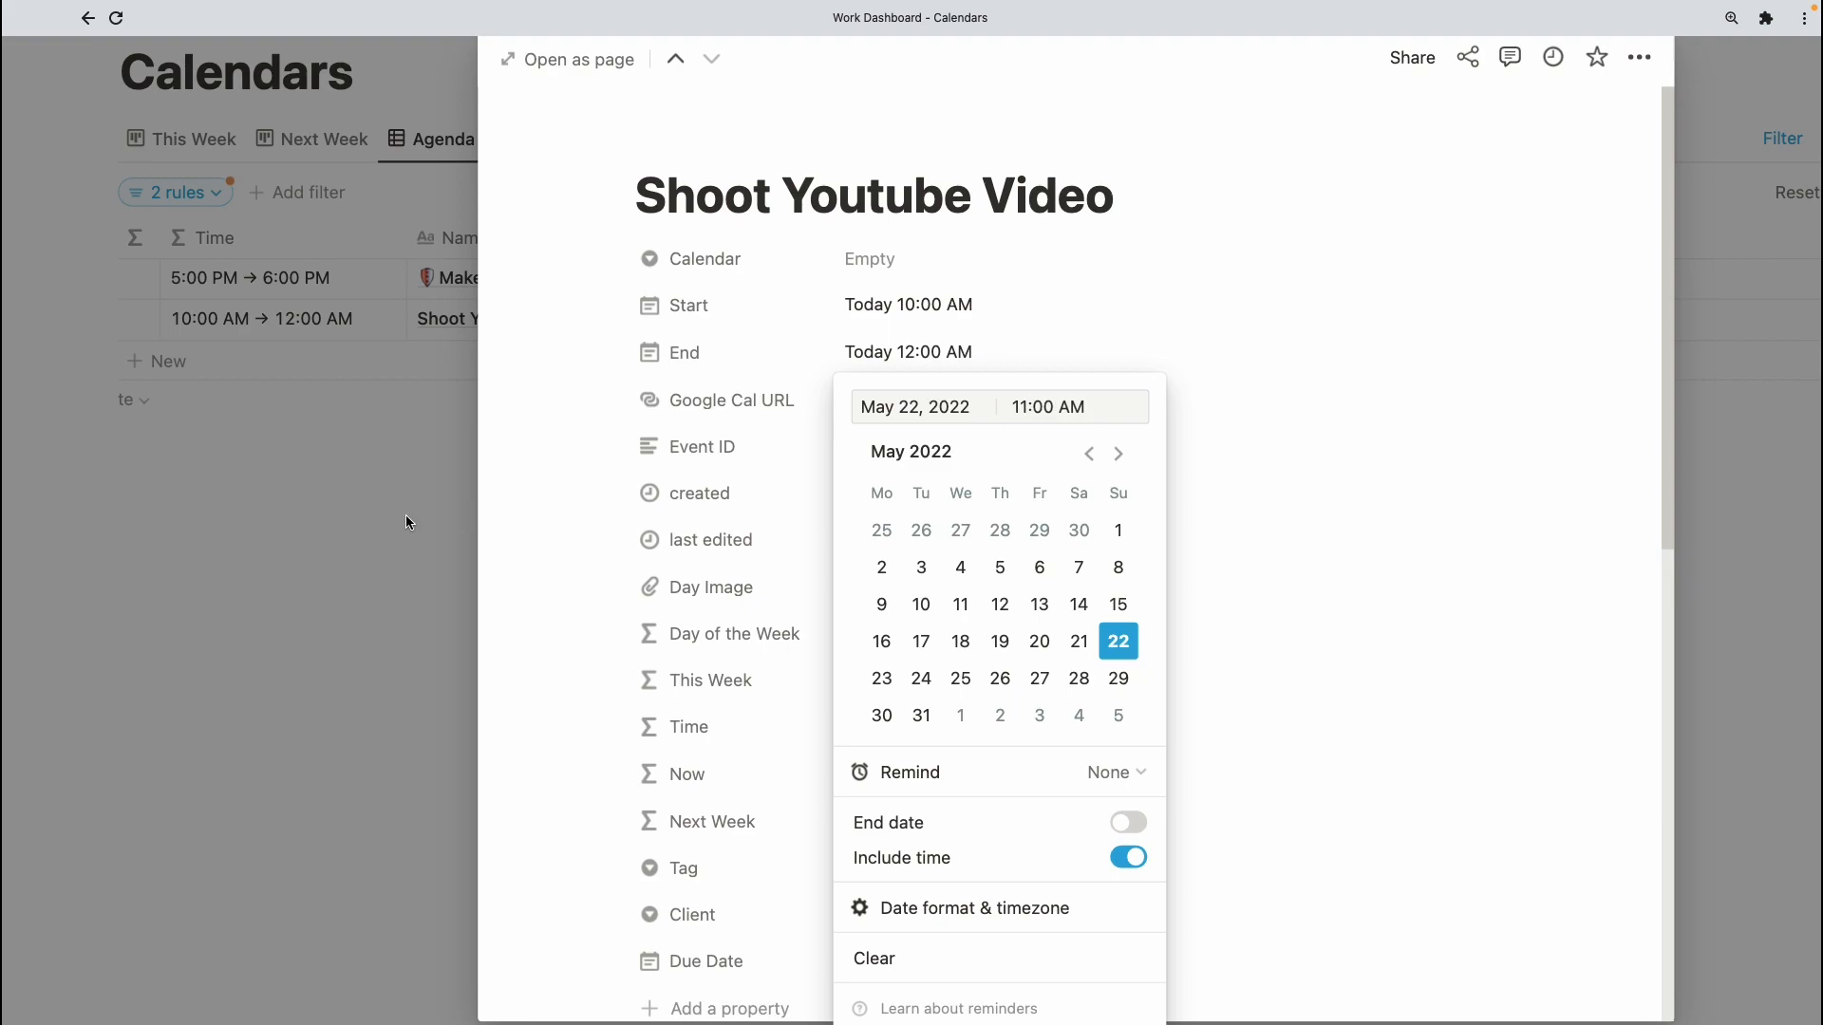
click(370, 517)
click(366, 515)
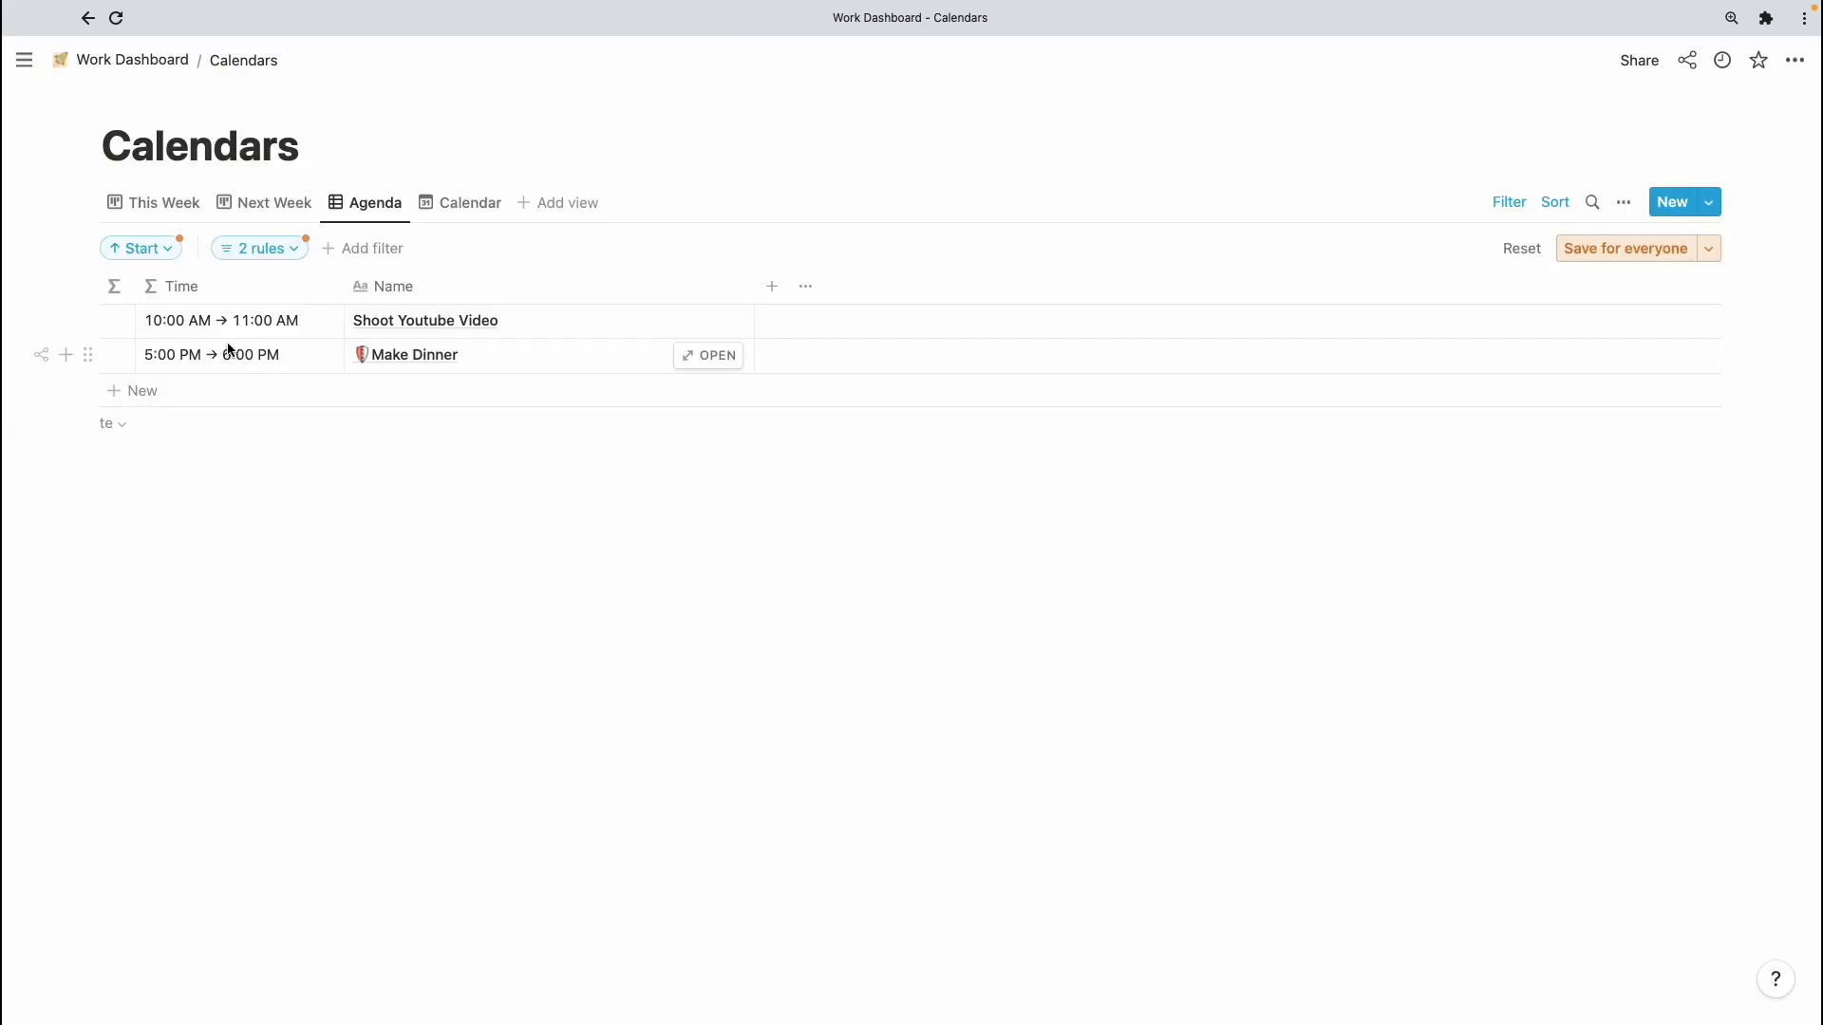
- Add another Agenda event, open its page and name it "Edit Video"
click(218, 394)
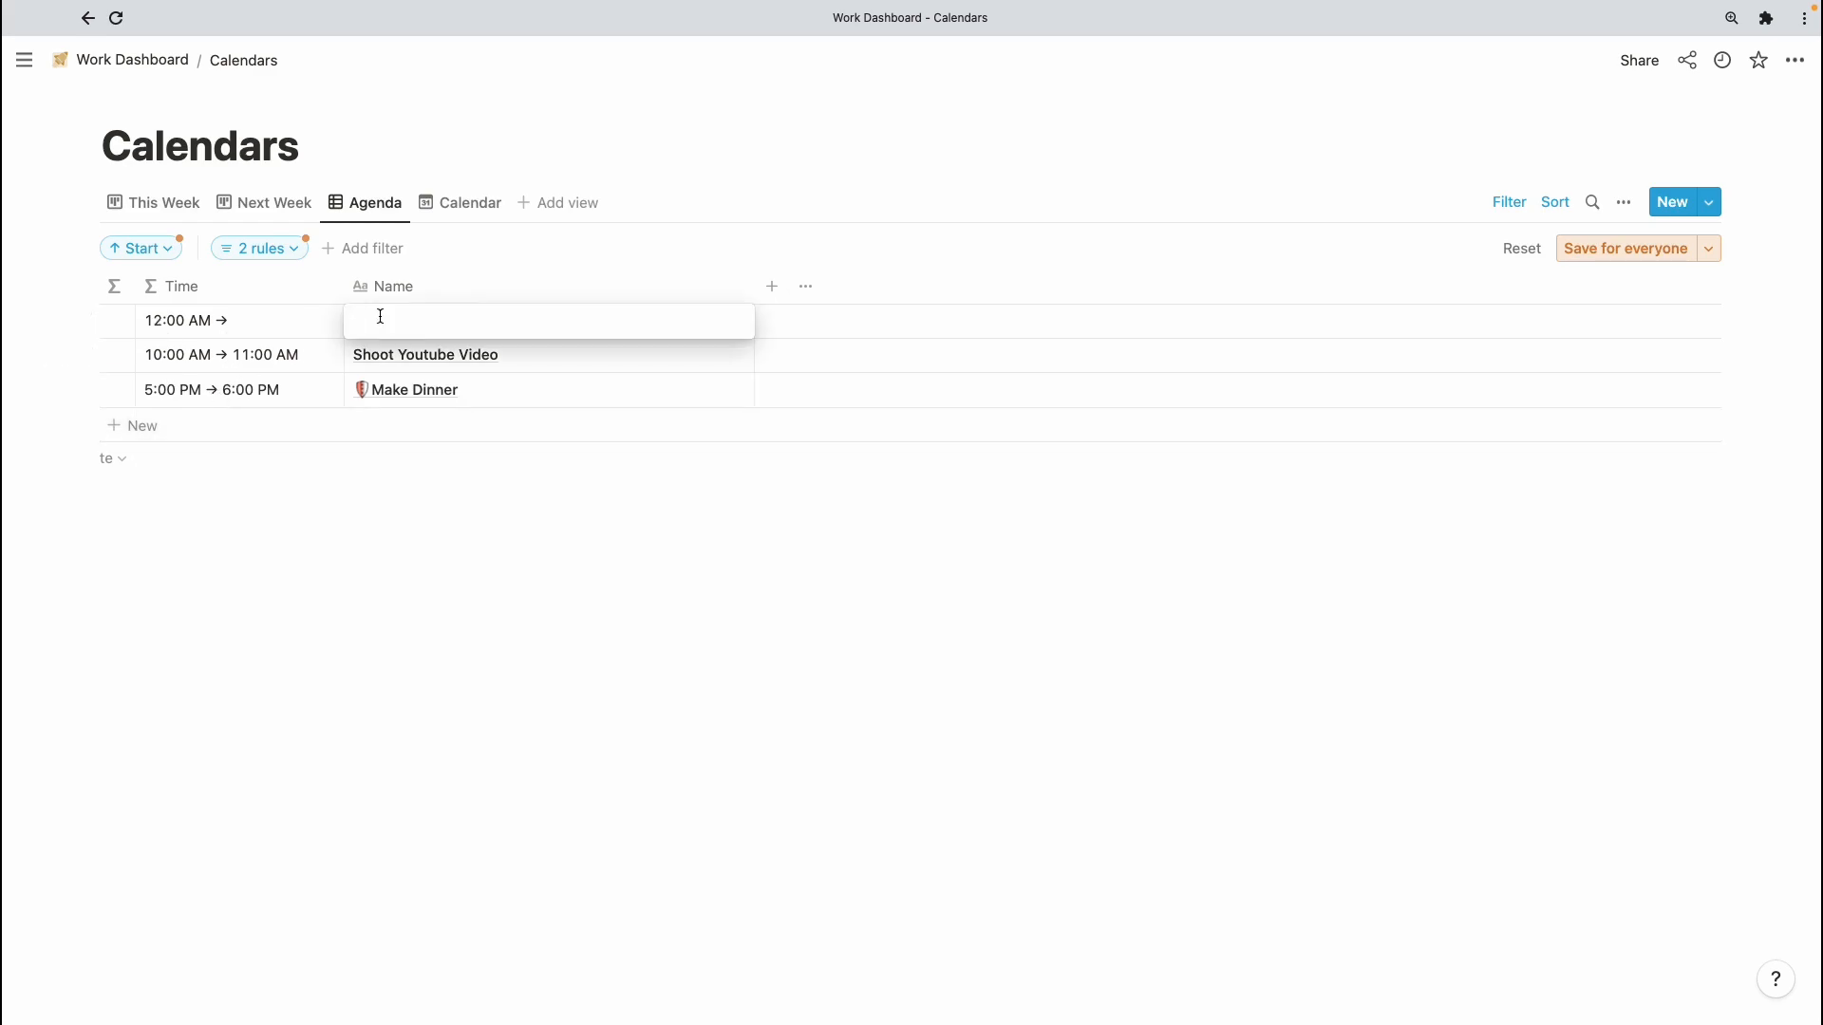
key(Escape)
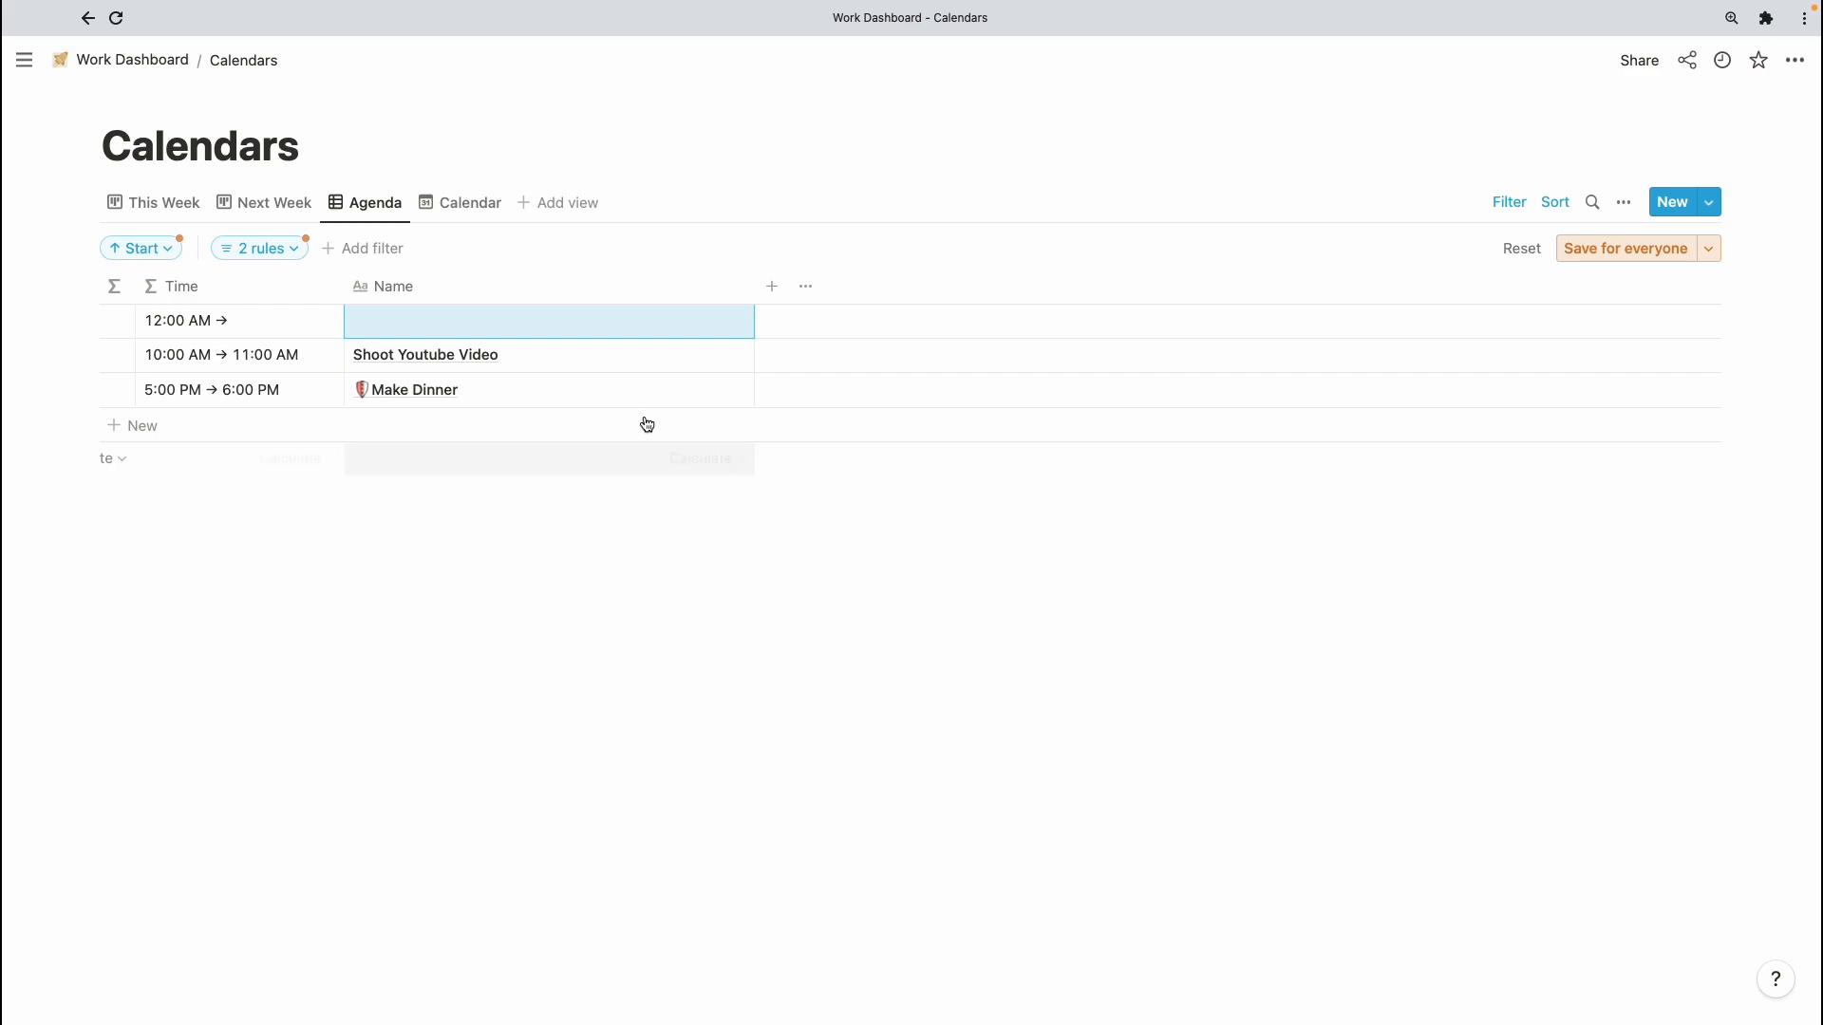
click(717, 321)
click(712, 254)
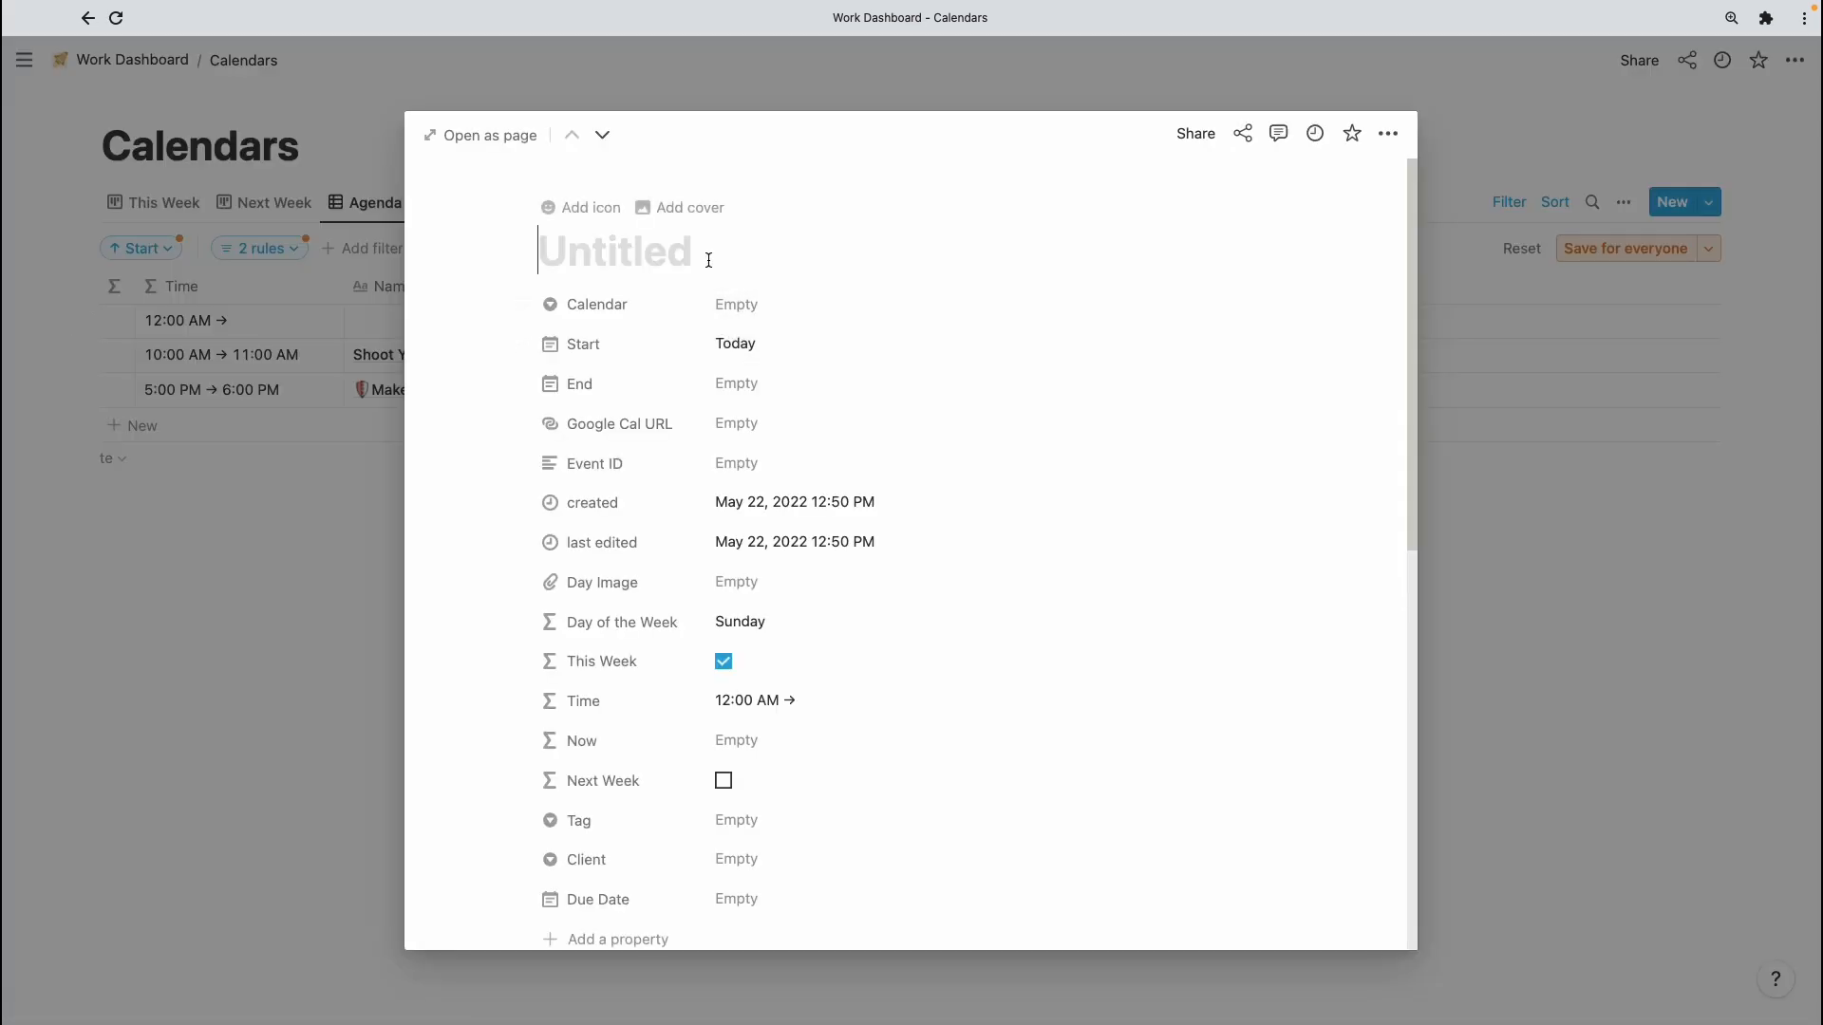
text(Edit Video)
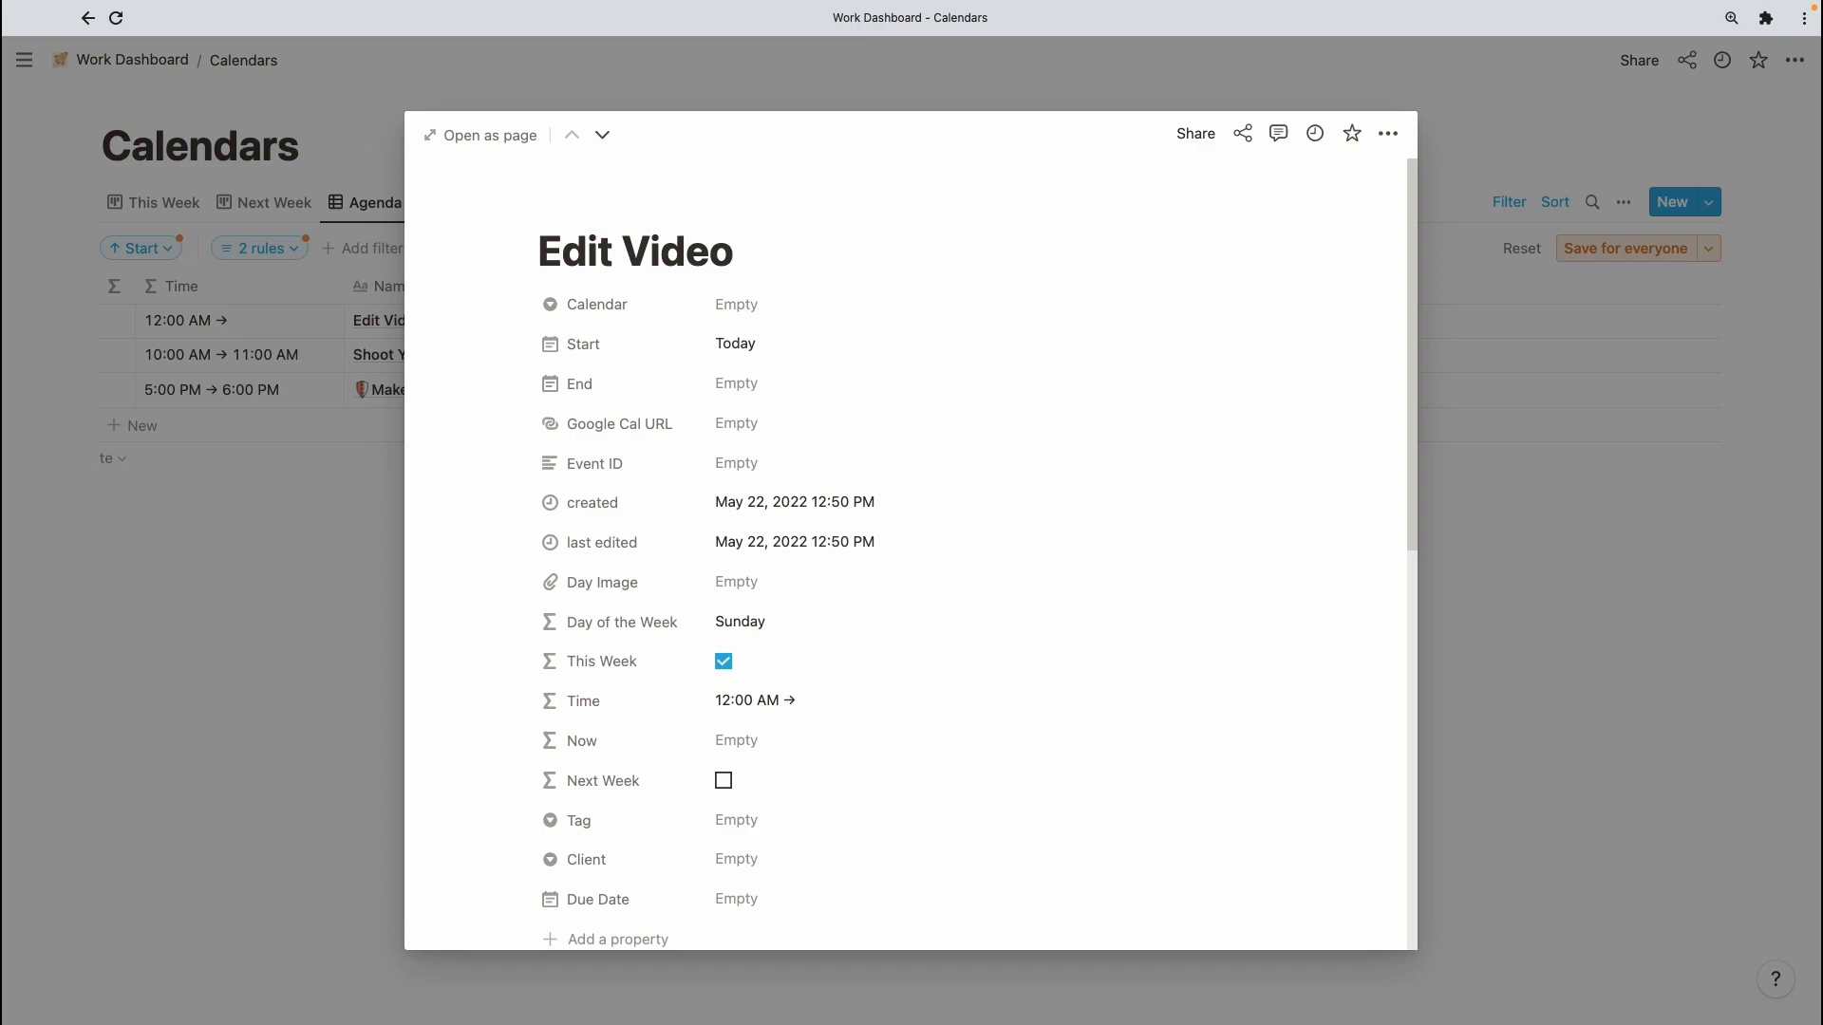
- Include a time in the Start date of the Edit Video event and set it to 12:00 PM
click(816, 344)
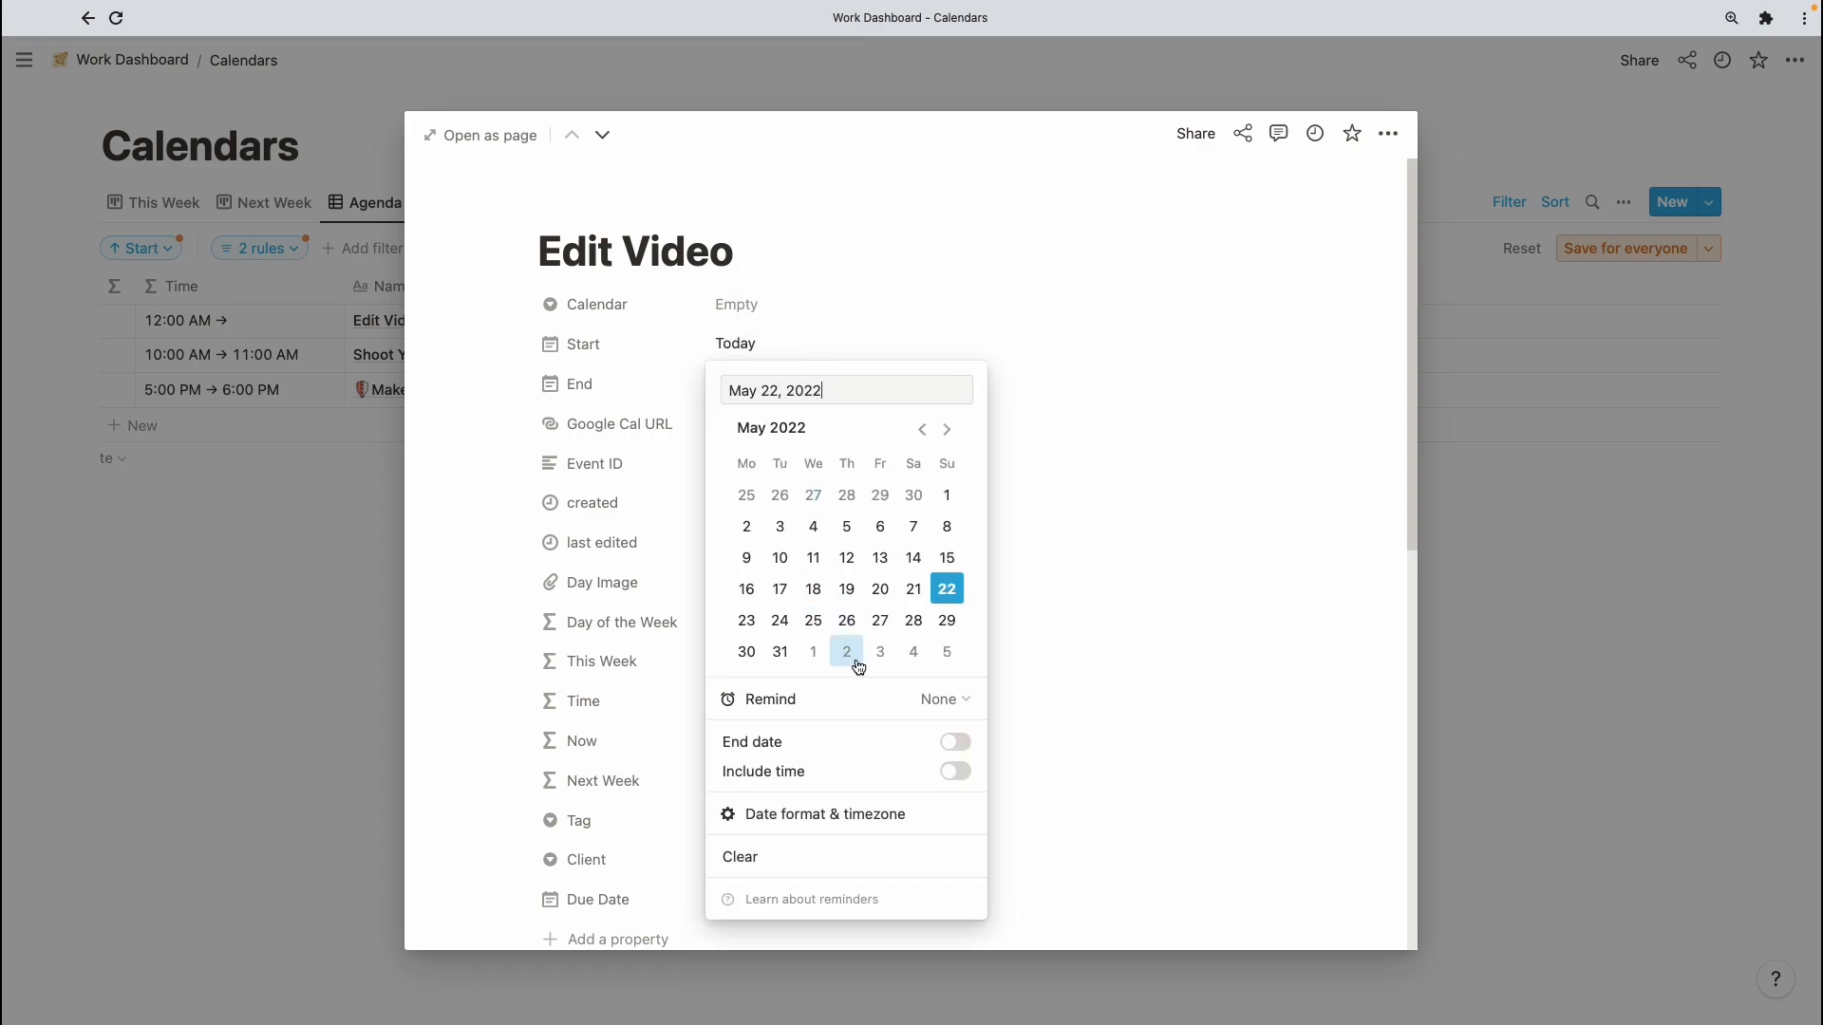
click(956, 775)
click(871, 391)
key(BackSpace)
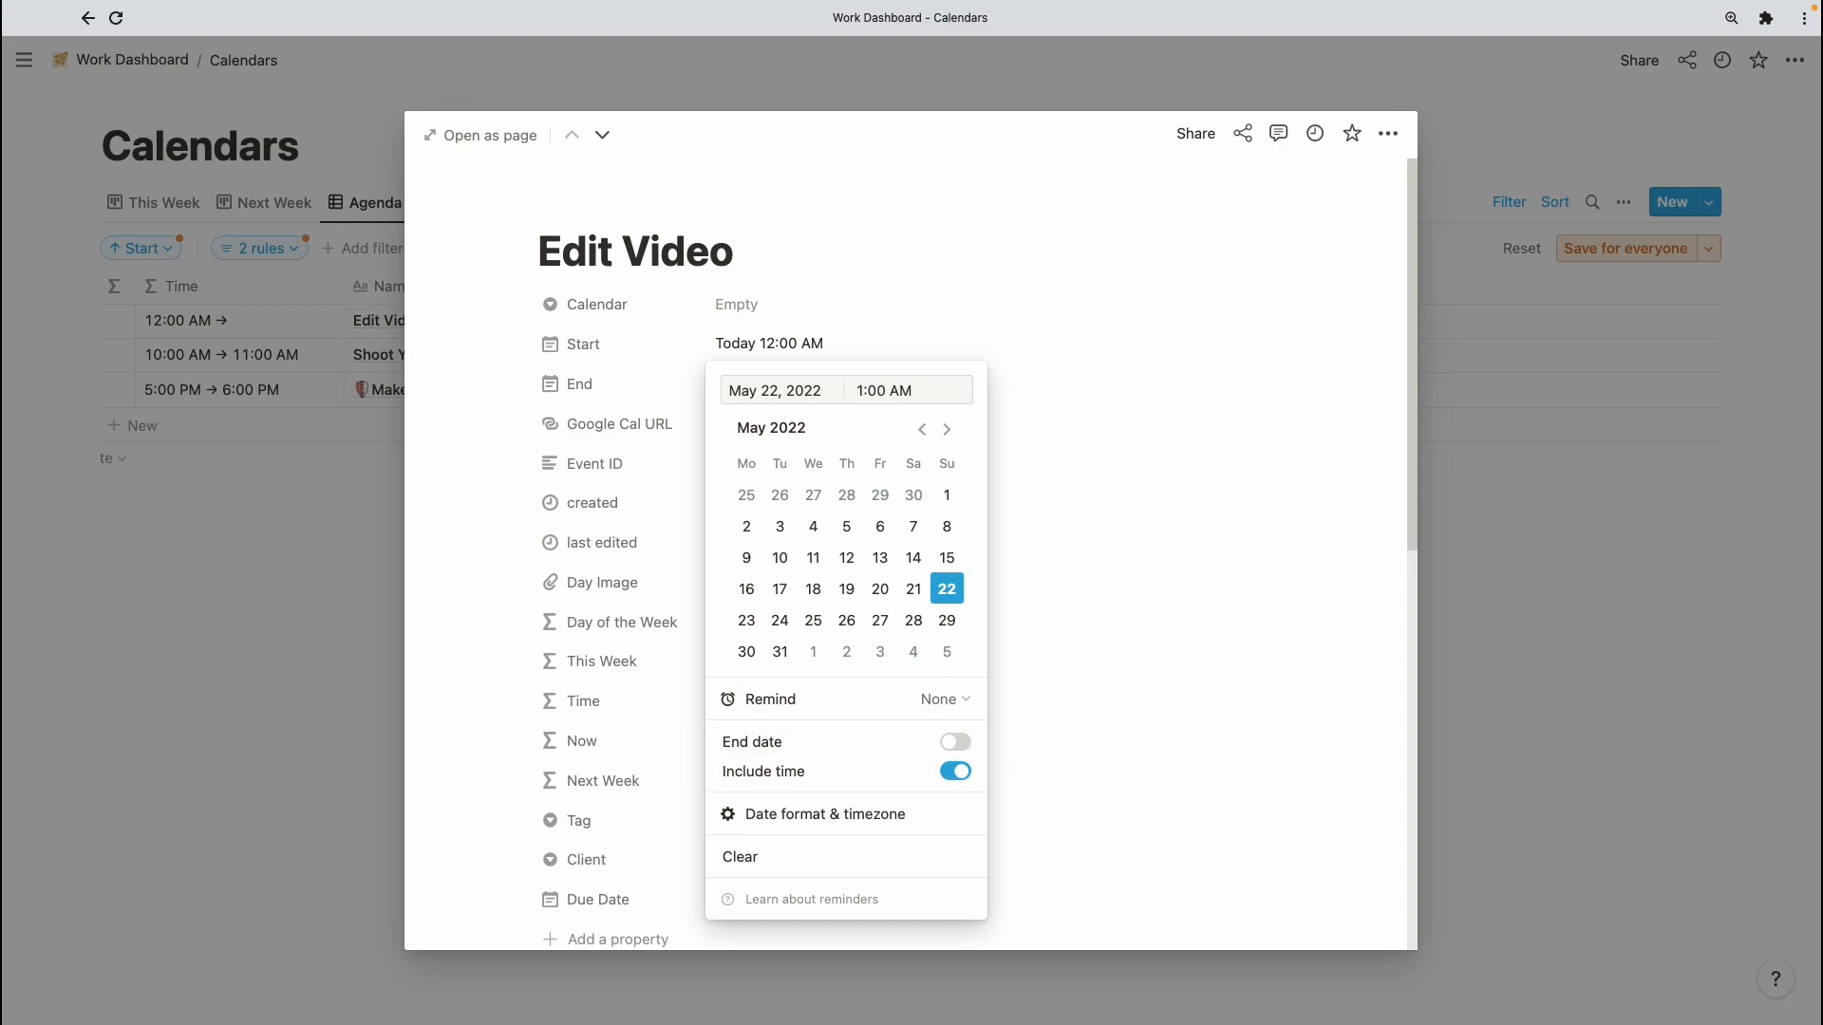
text(2)
key(BackSpace)
text(p)
click(933, 305)
- Set the End of the Edit Video event to May 22, 2022 1:00 PM and close its page
click(830, 382)
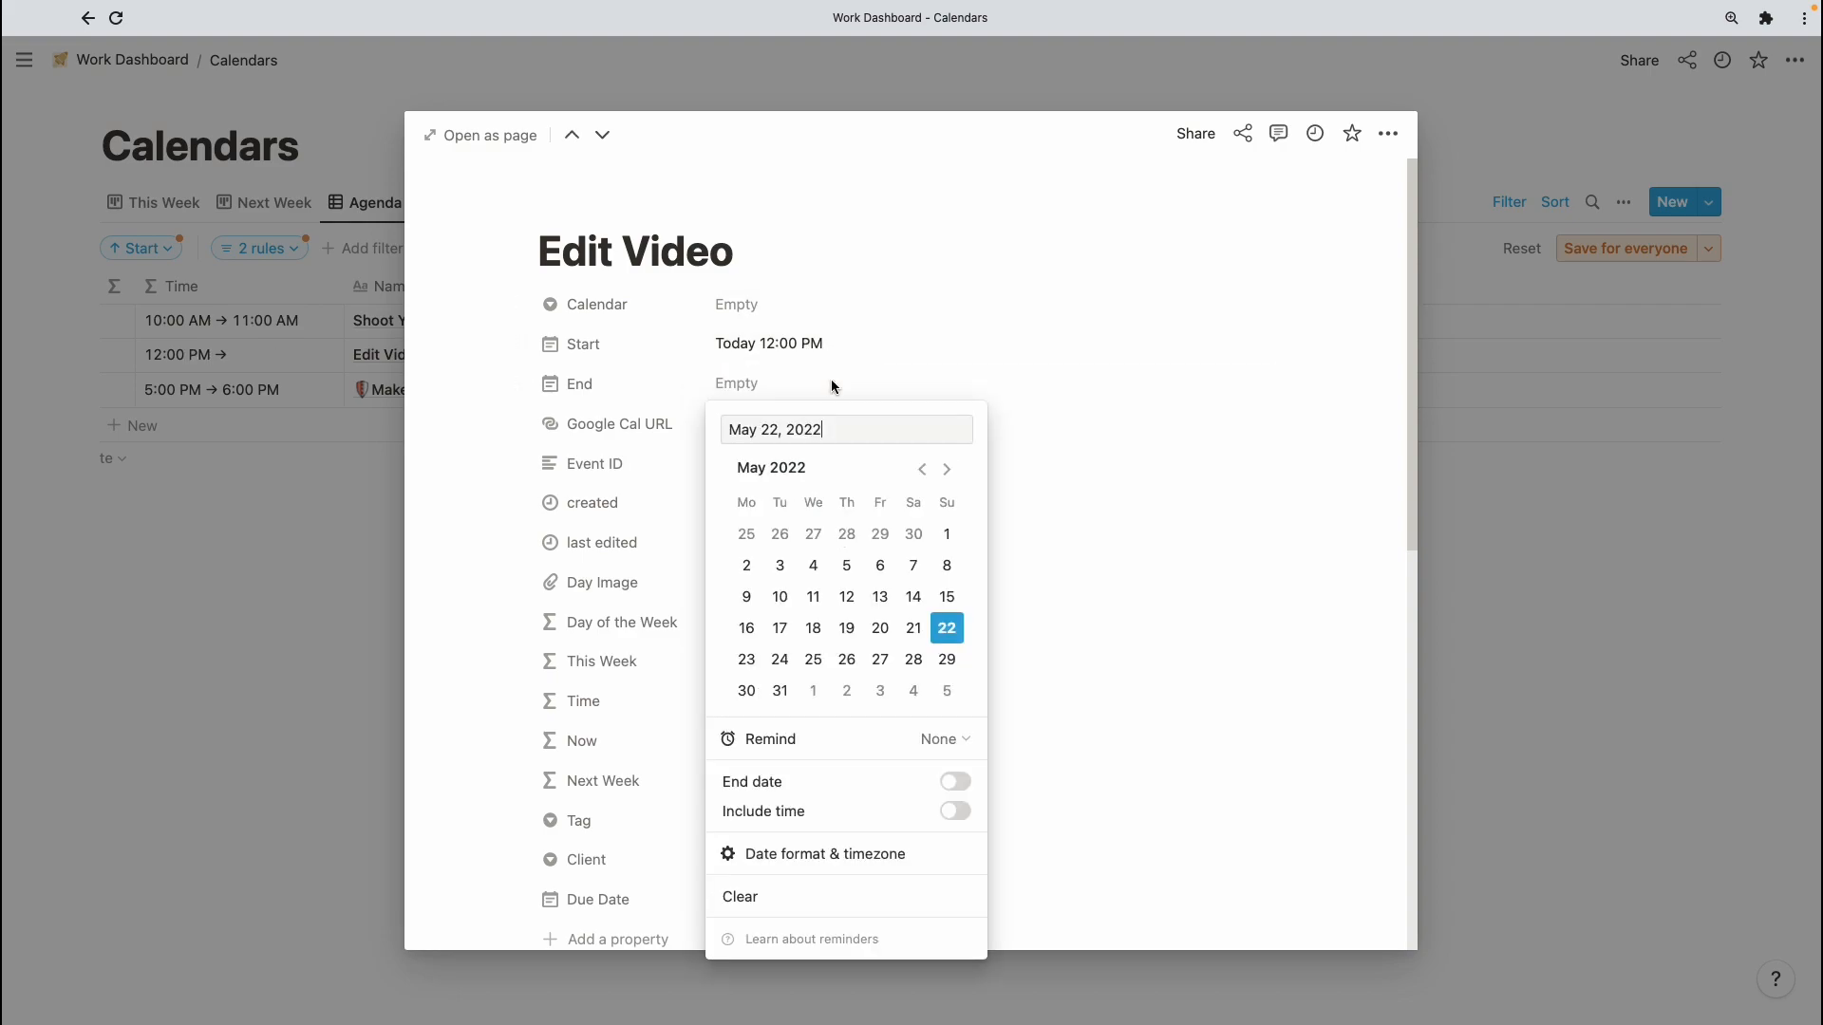
click(949, 813)
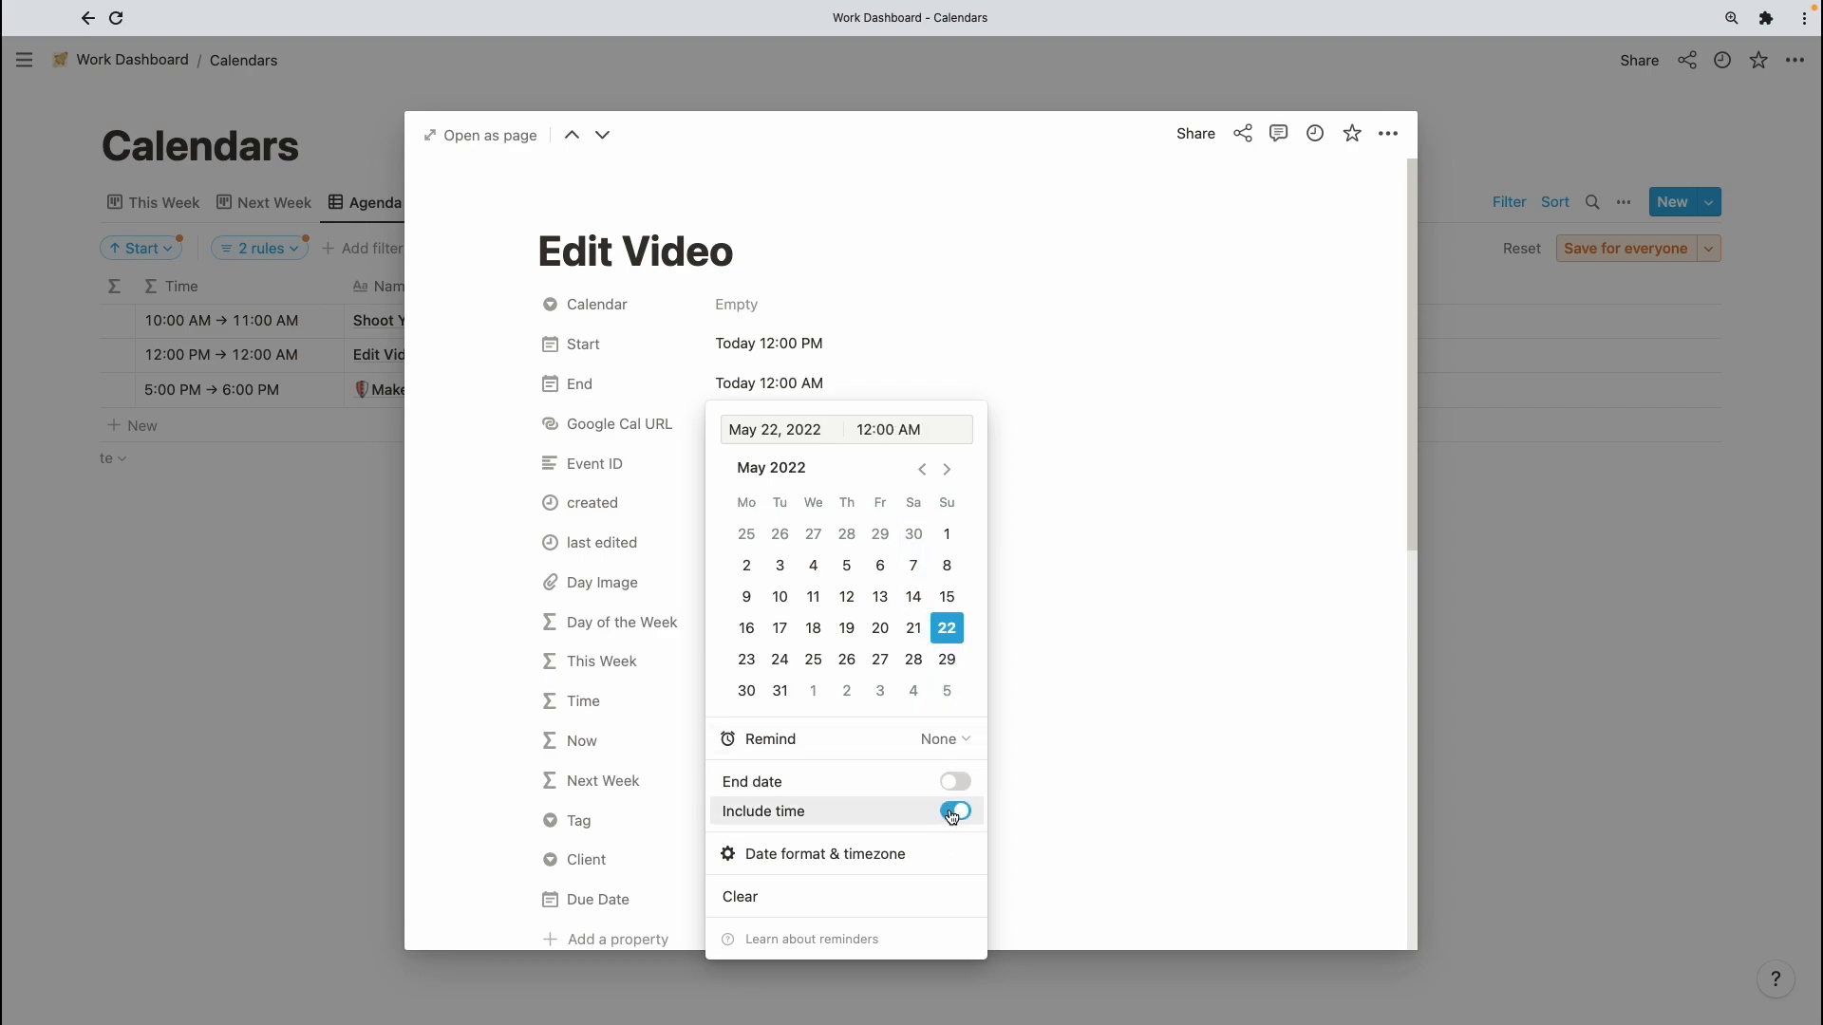
click(871, 430)
key(BackSpace)
click(893, 430)
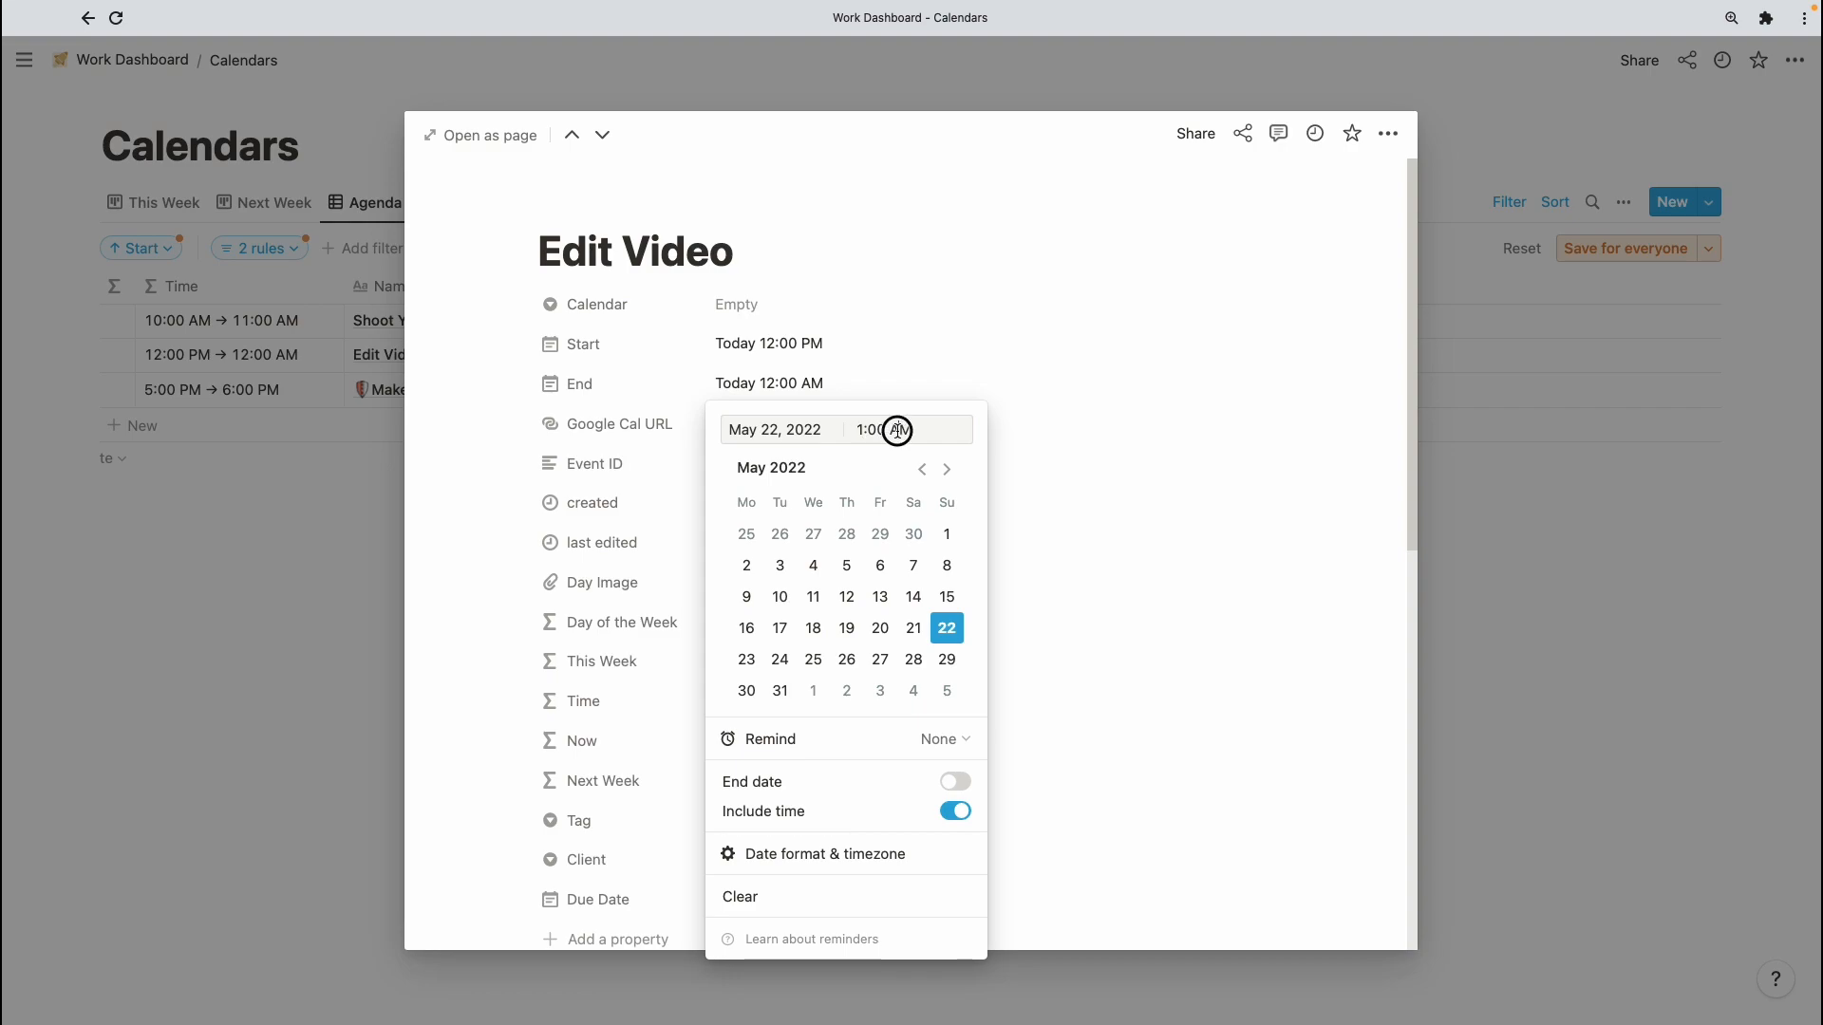
key(BackSpace)
text(P)
click(1092, 427)
click(1440, 547)
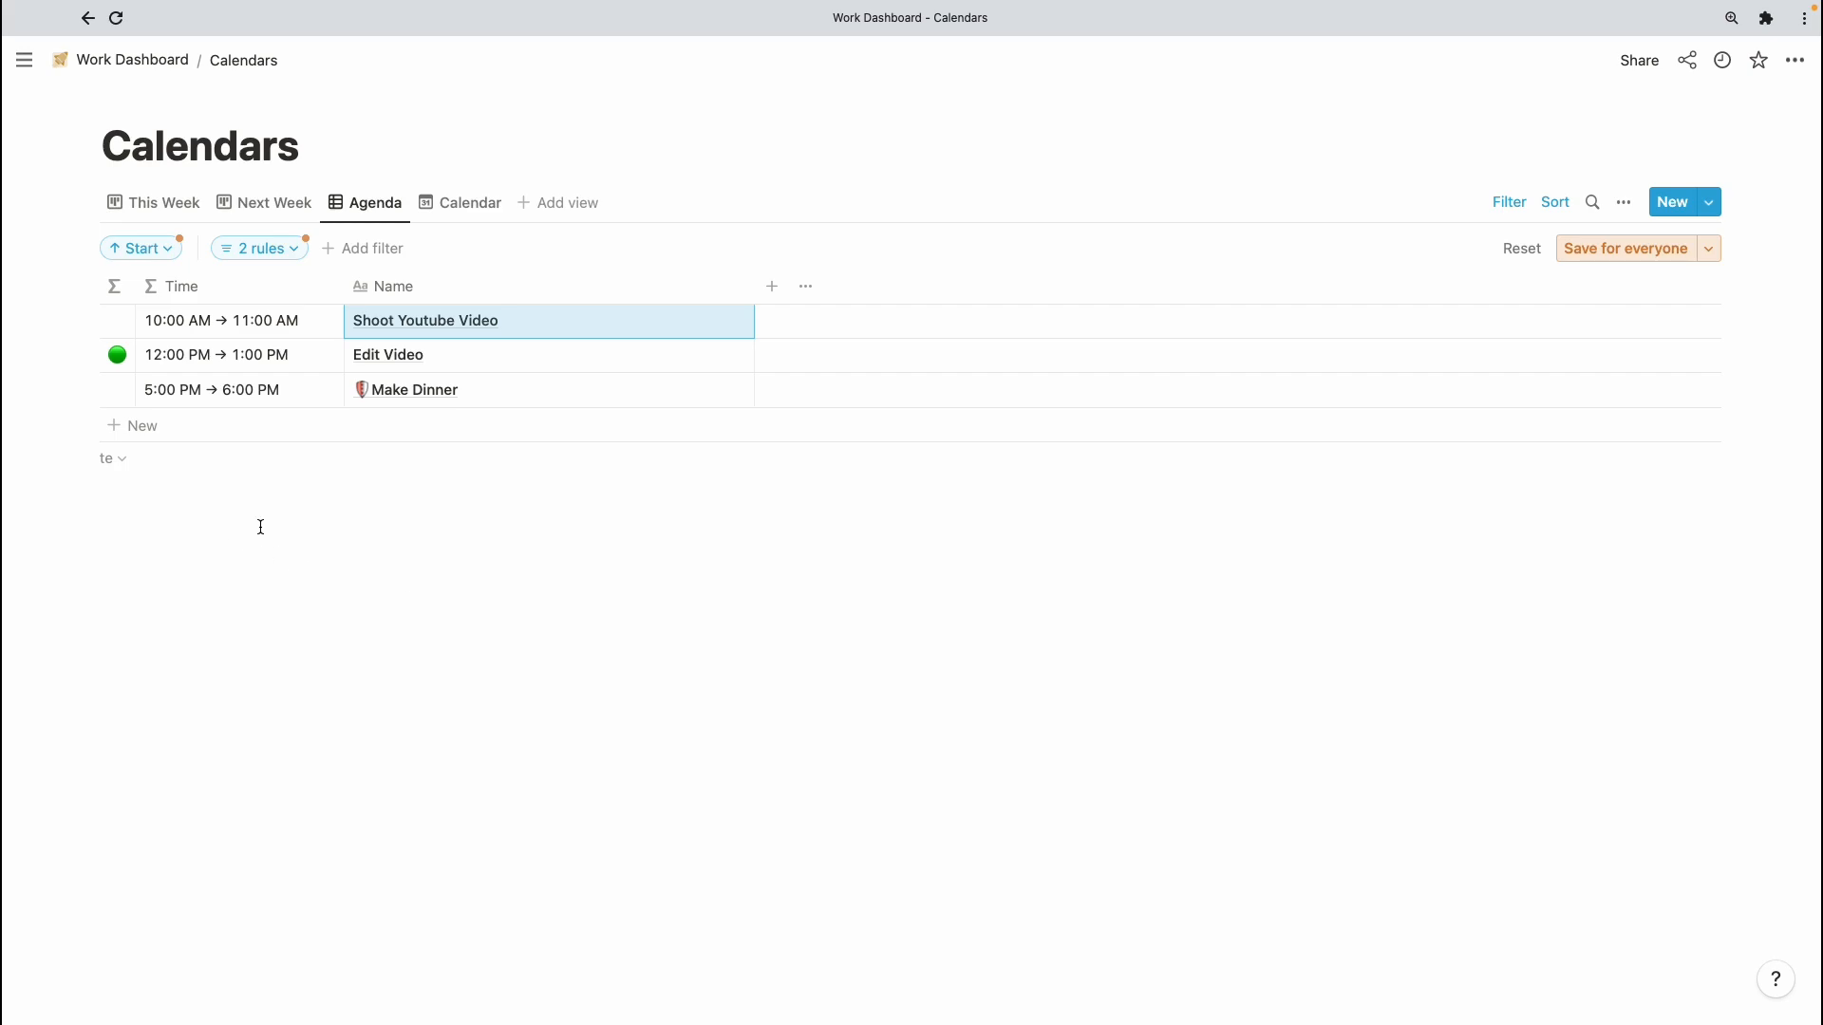
- Open the formula behind the green dot of the Edit Video event and examine its condition comparing now() with the Start property
scroll(260, 527, up, 5)
scroll(260, 527, up, 3)
scroll(260, 527, left, 3)
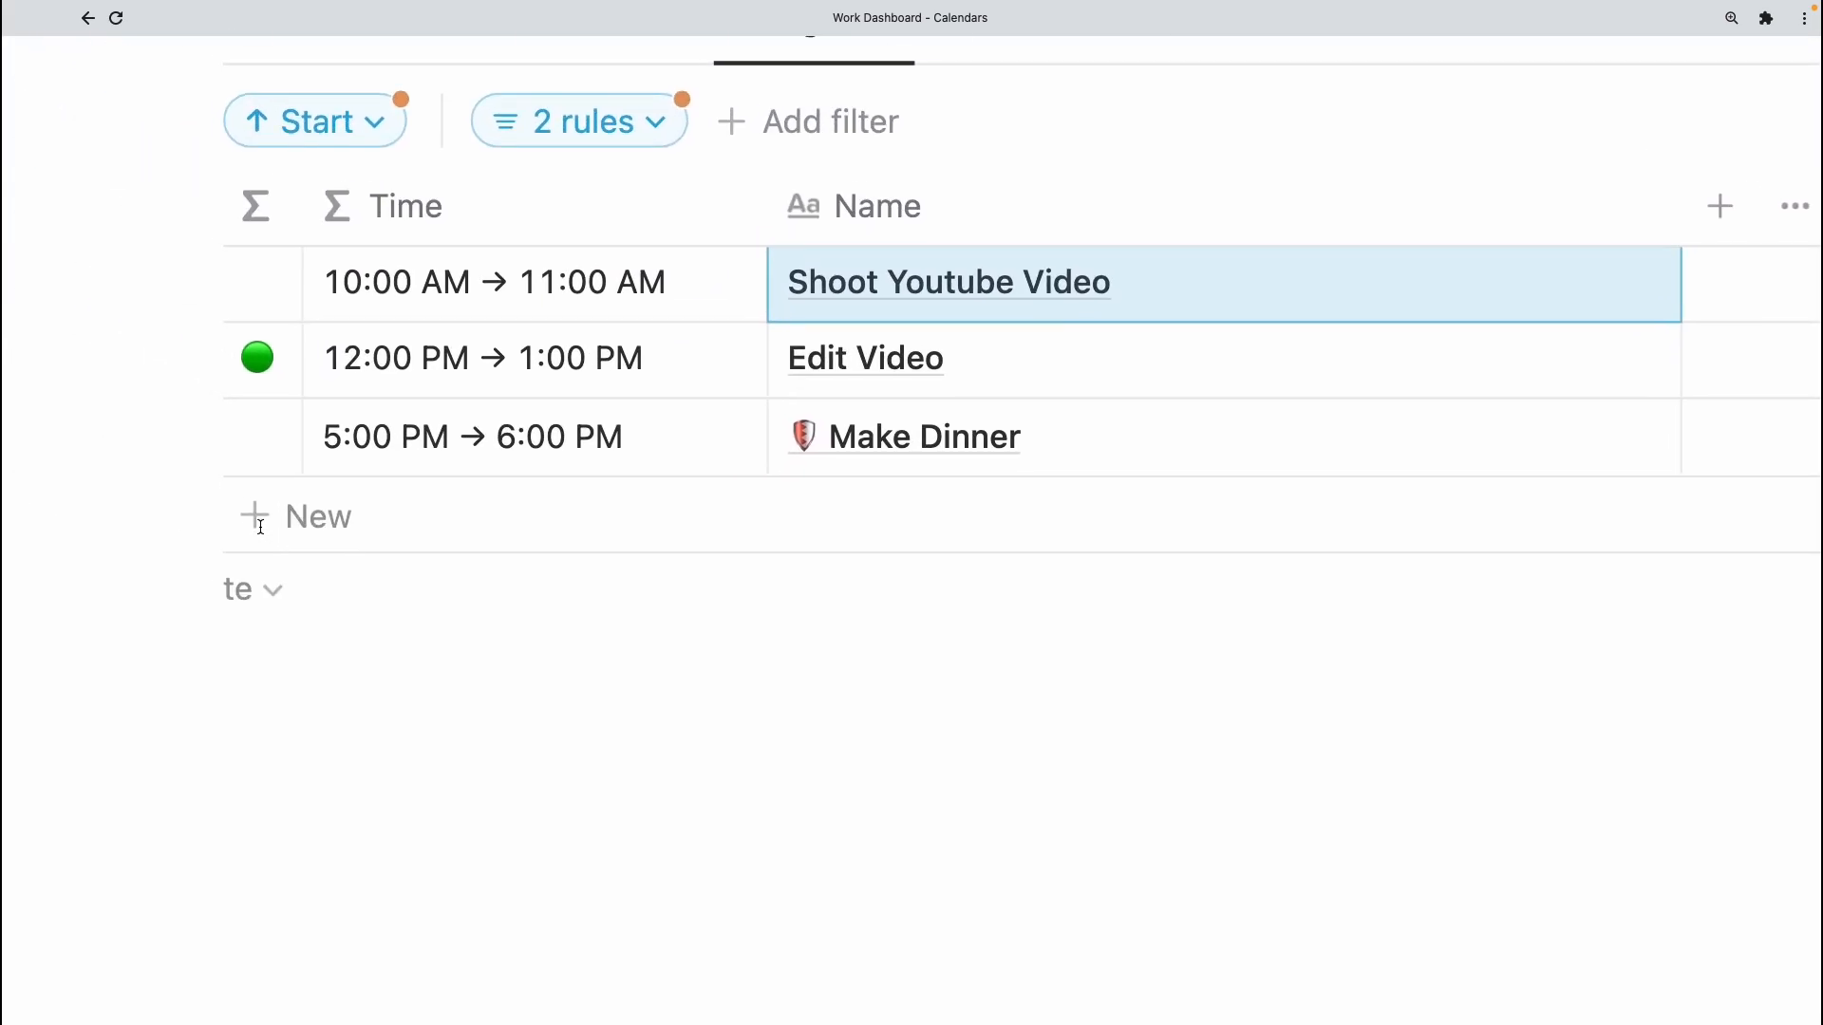
scroll(265, 413, up, 1)
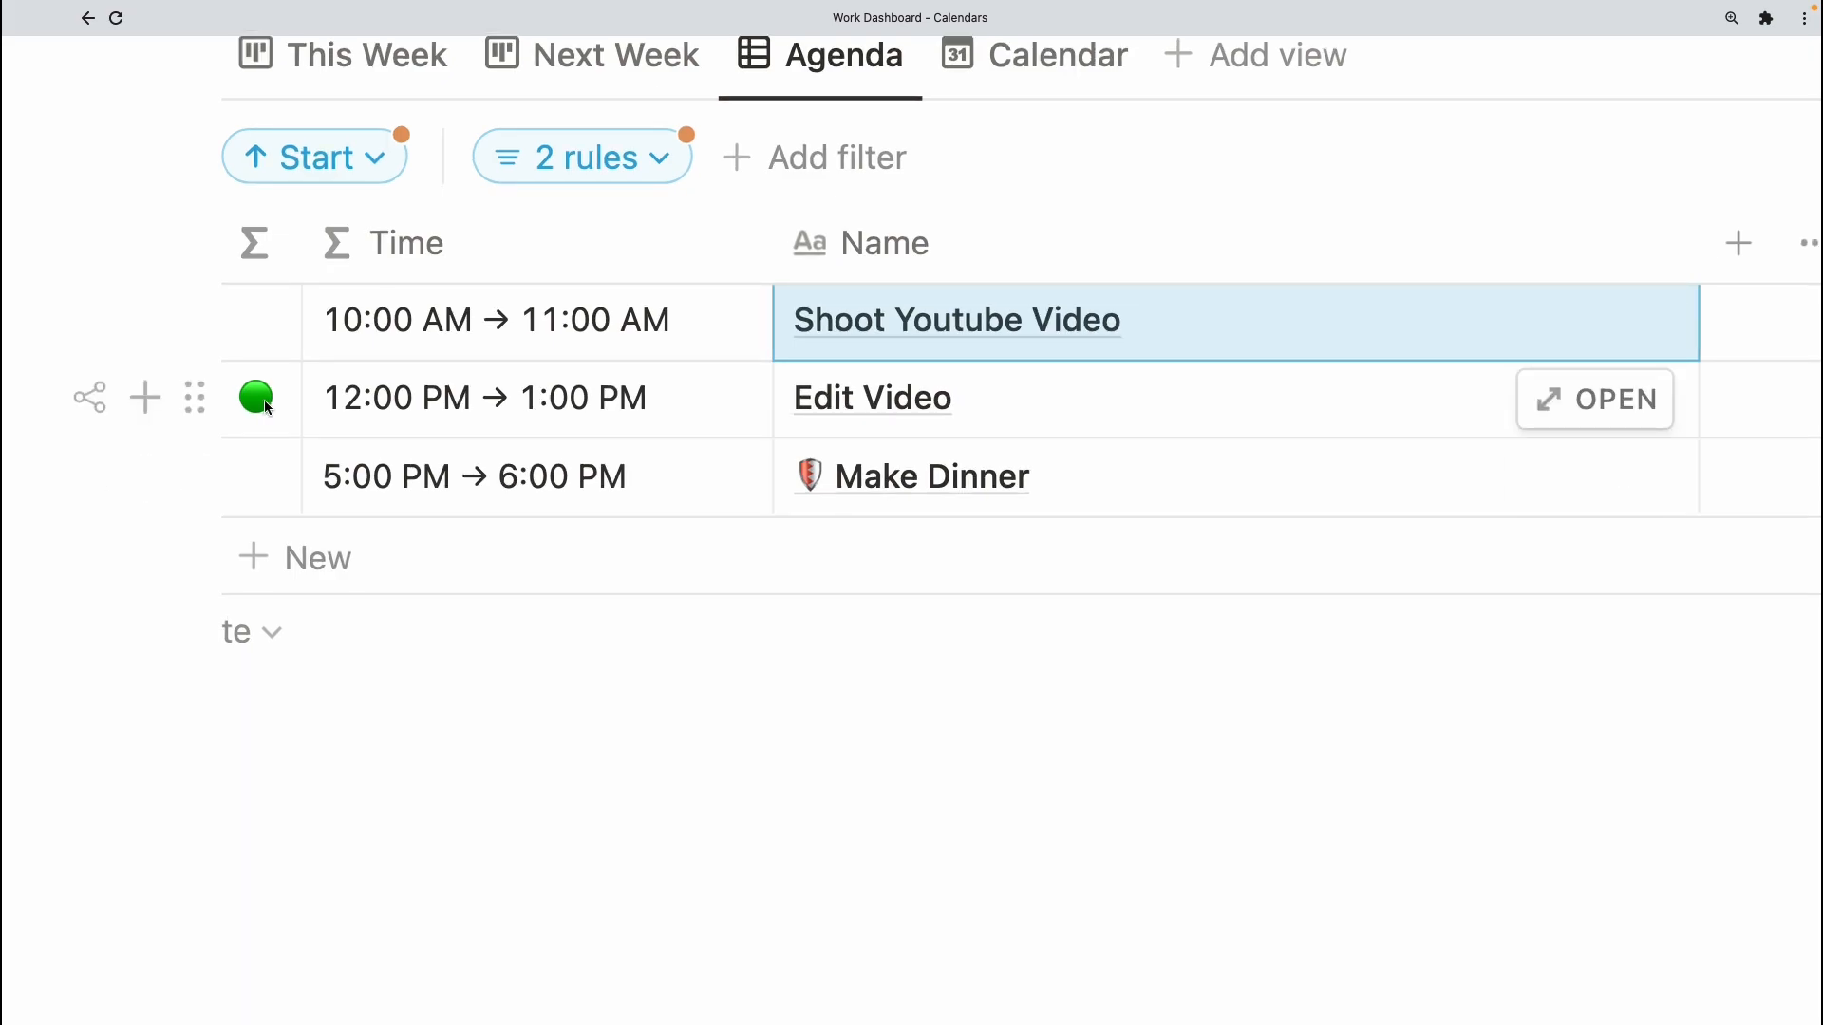
click(688, 837)
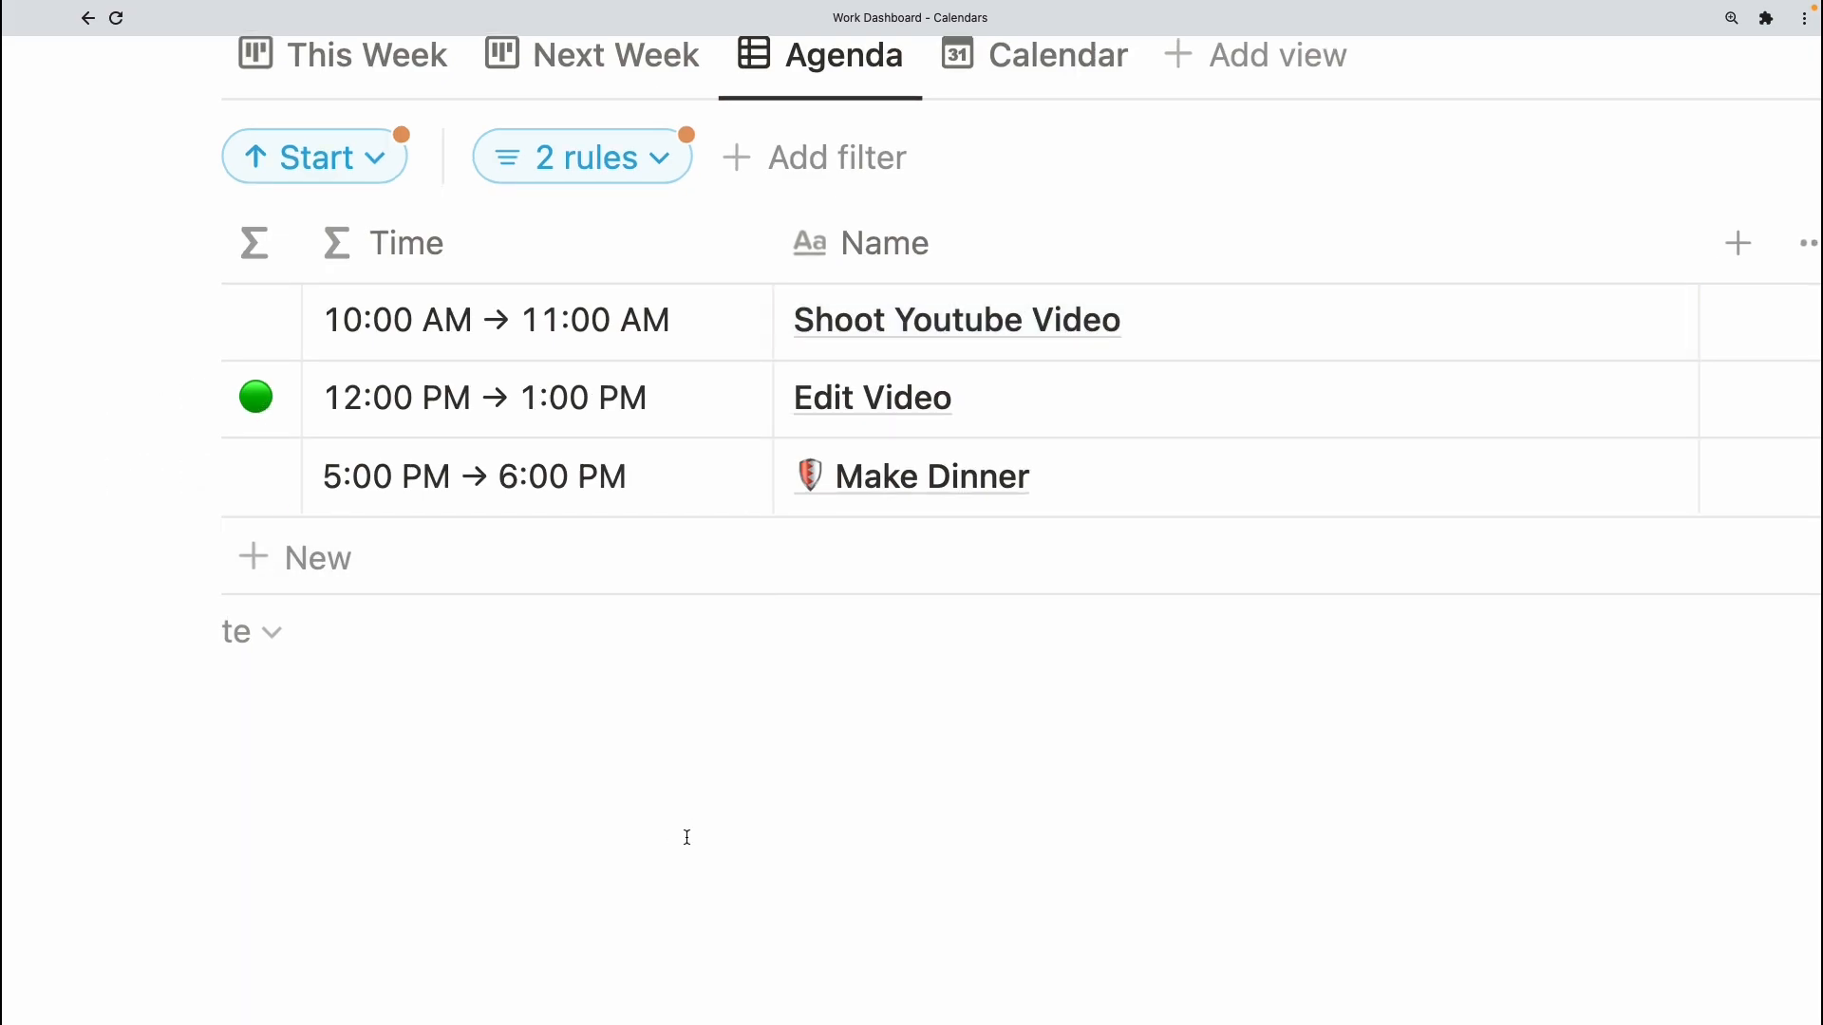
click(266, 409)
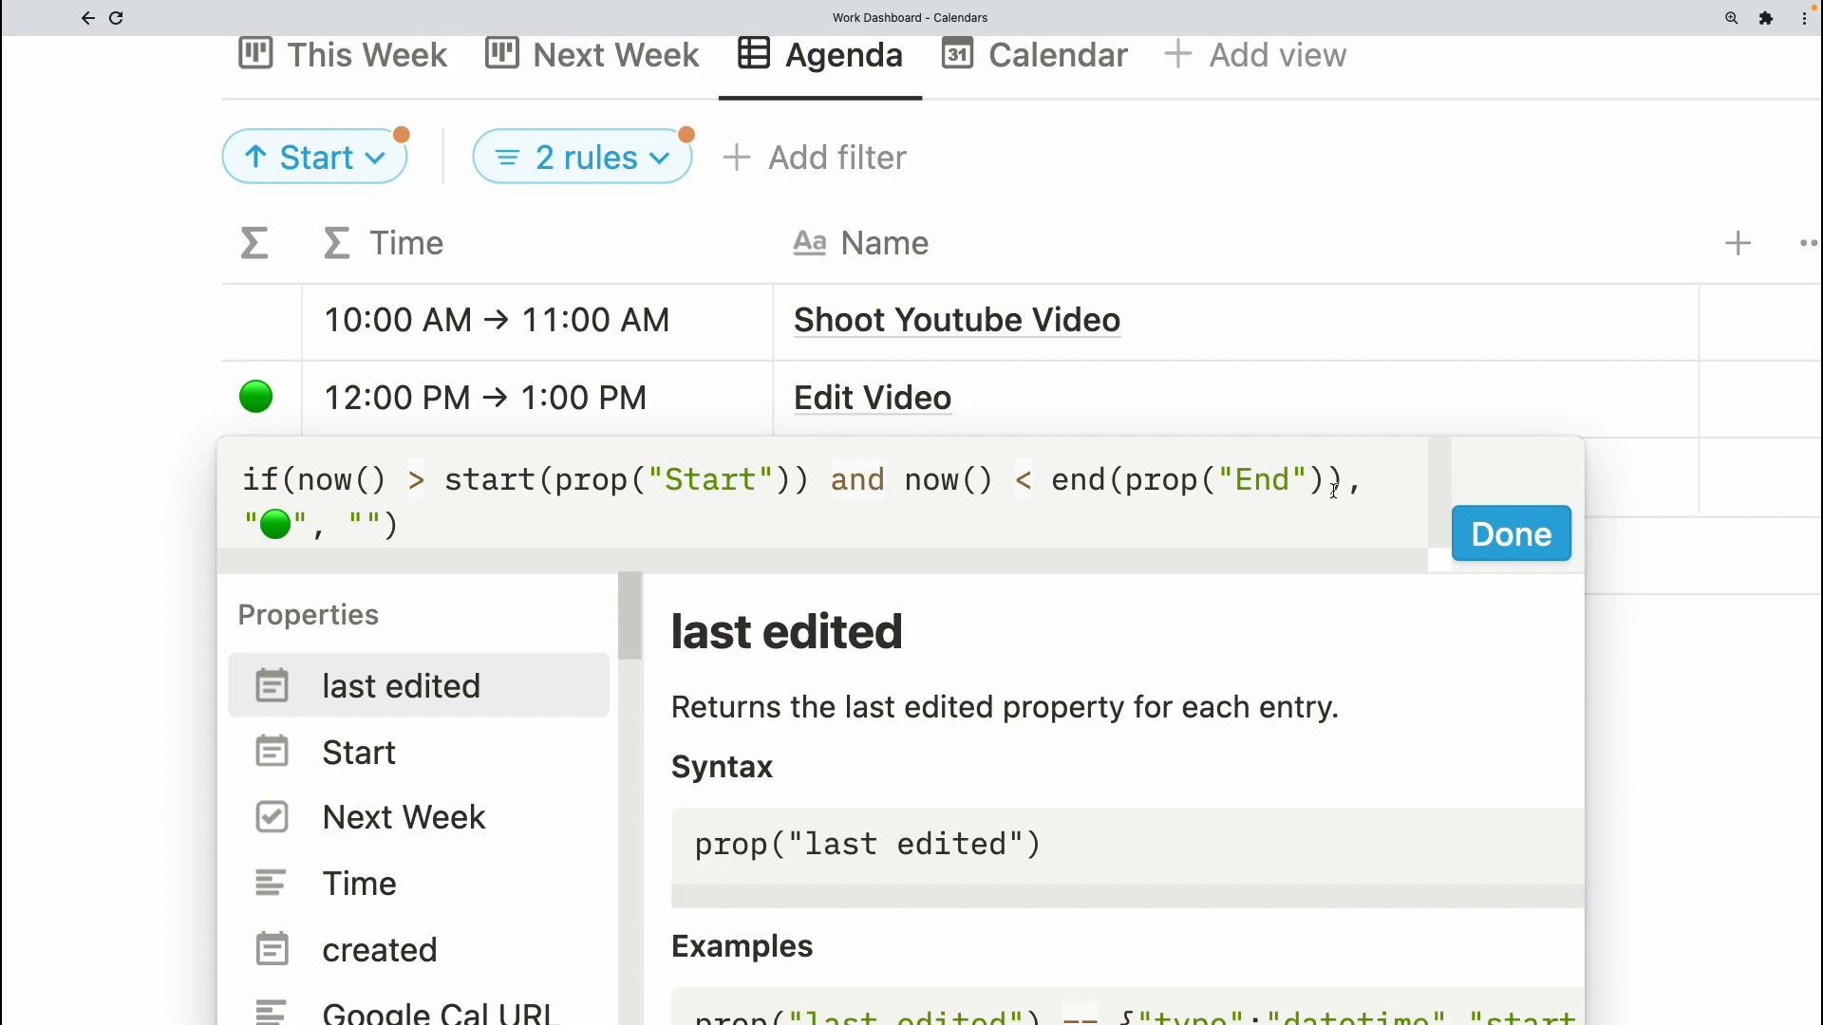
click(296, 477)
drag(296, 477, 796, 482)
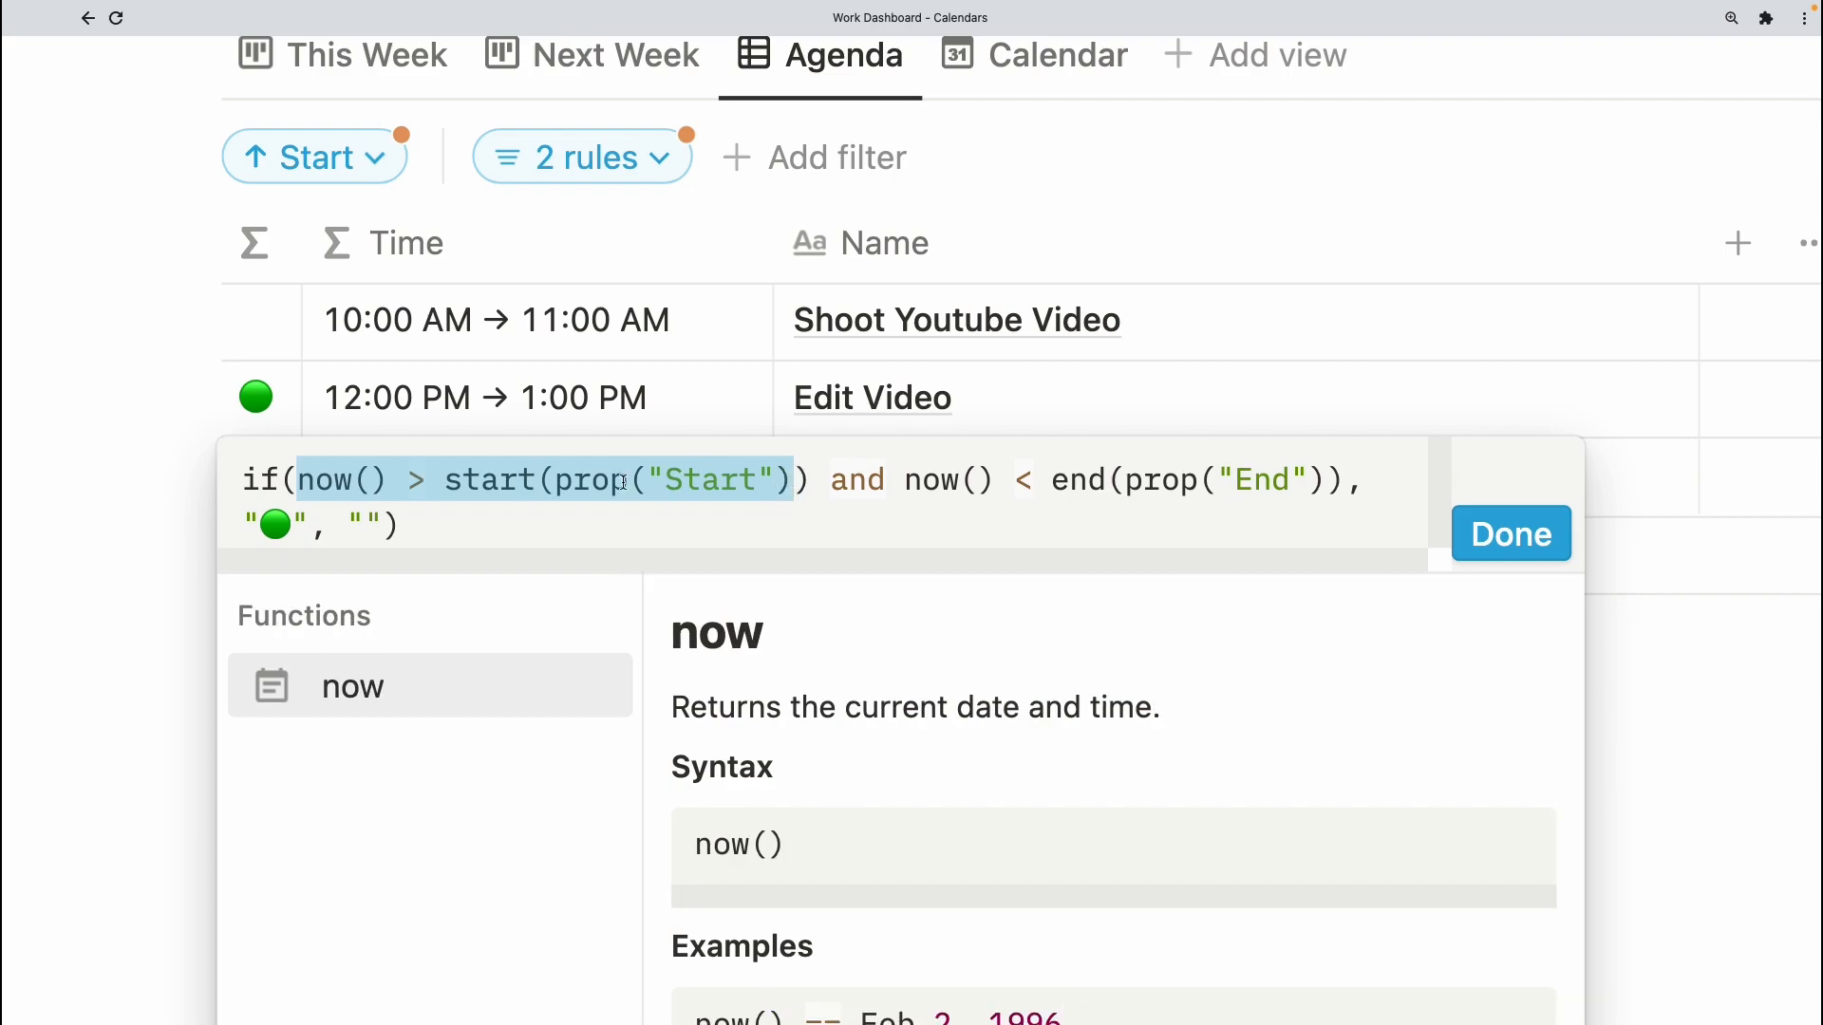
- Examine the formula's and operator, its Start property and the green dot result, and close the formula editor
click(865, 480)
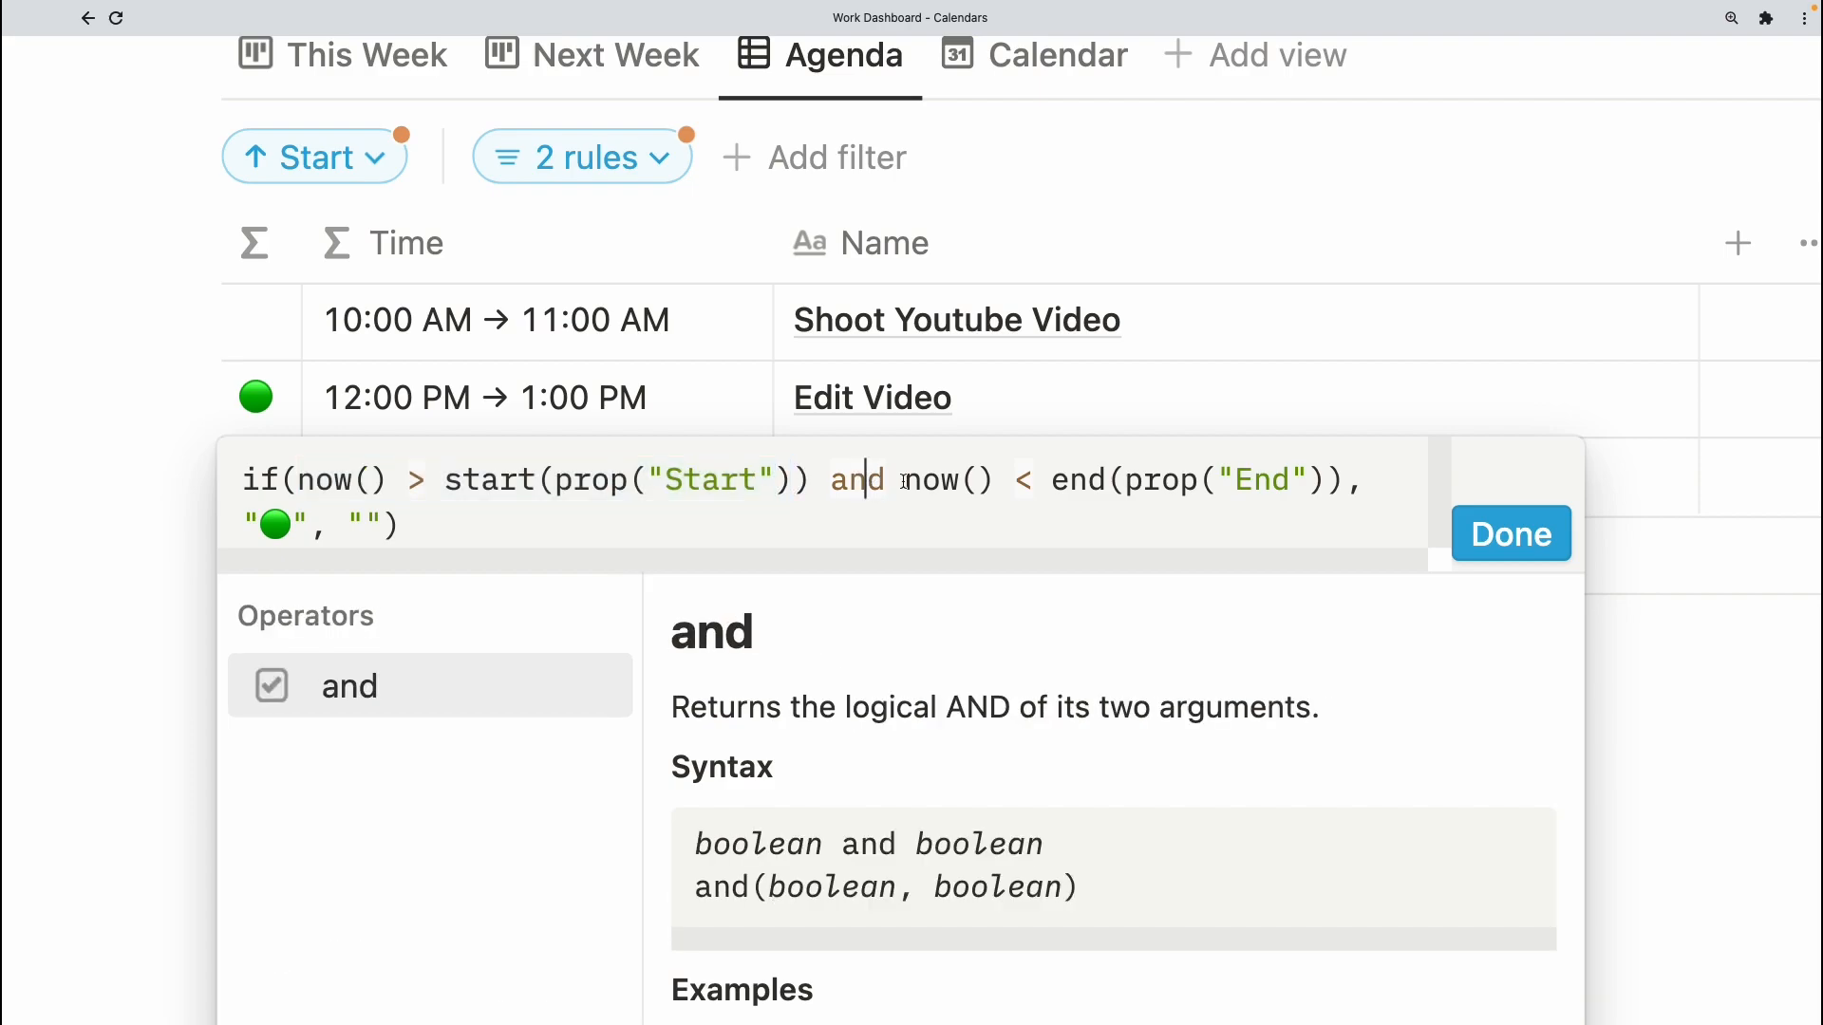
click(669, 480)
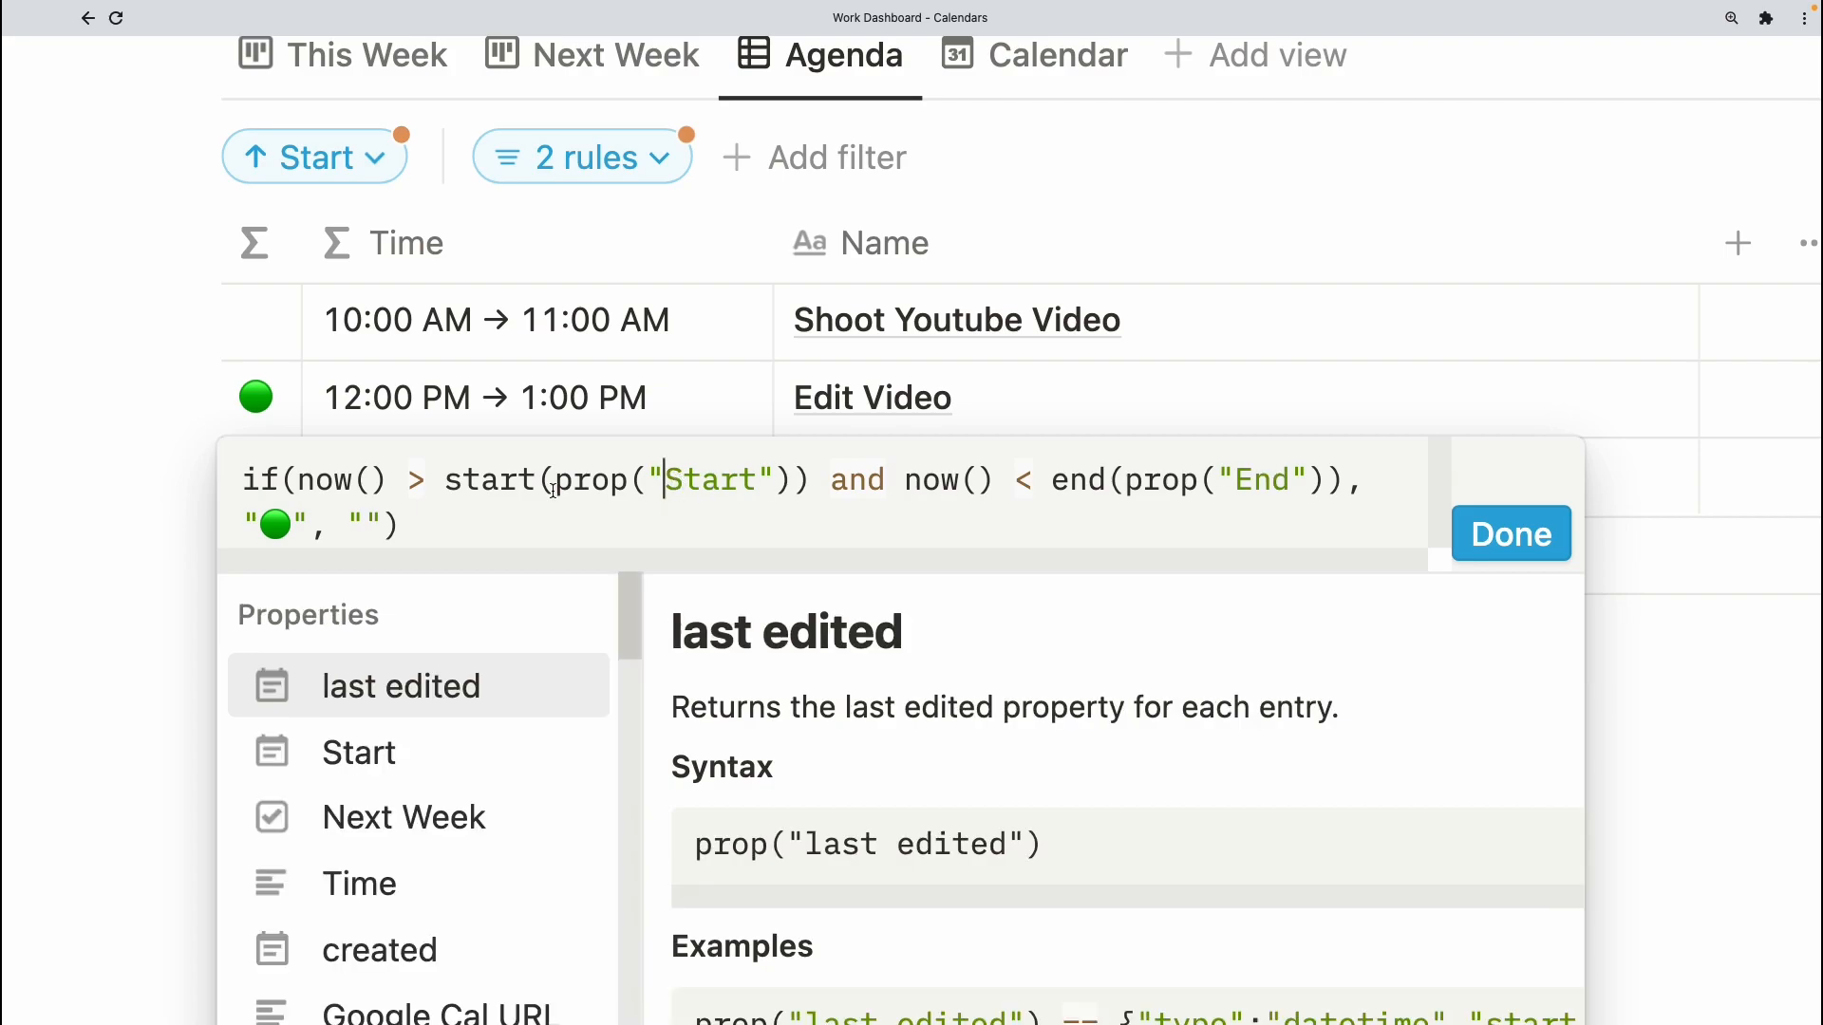
click(283, 539)
click(1510, 534)
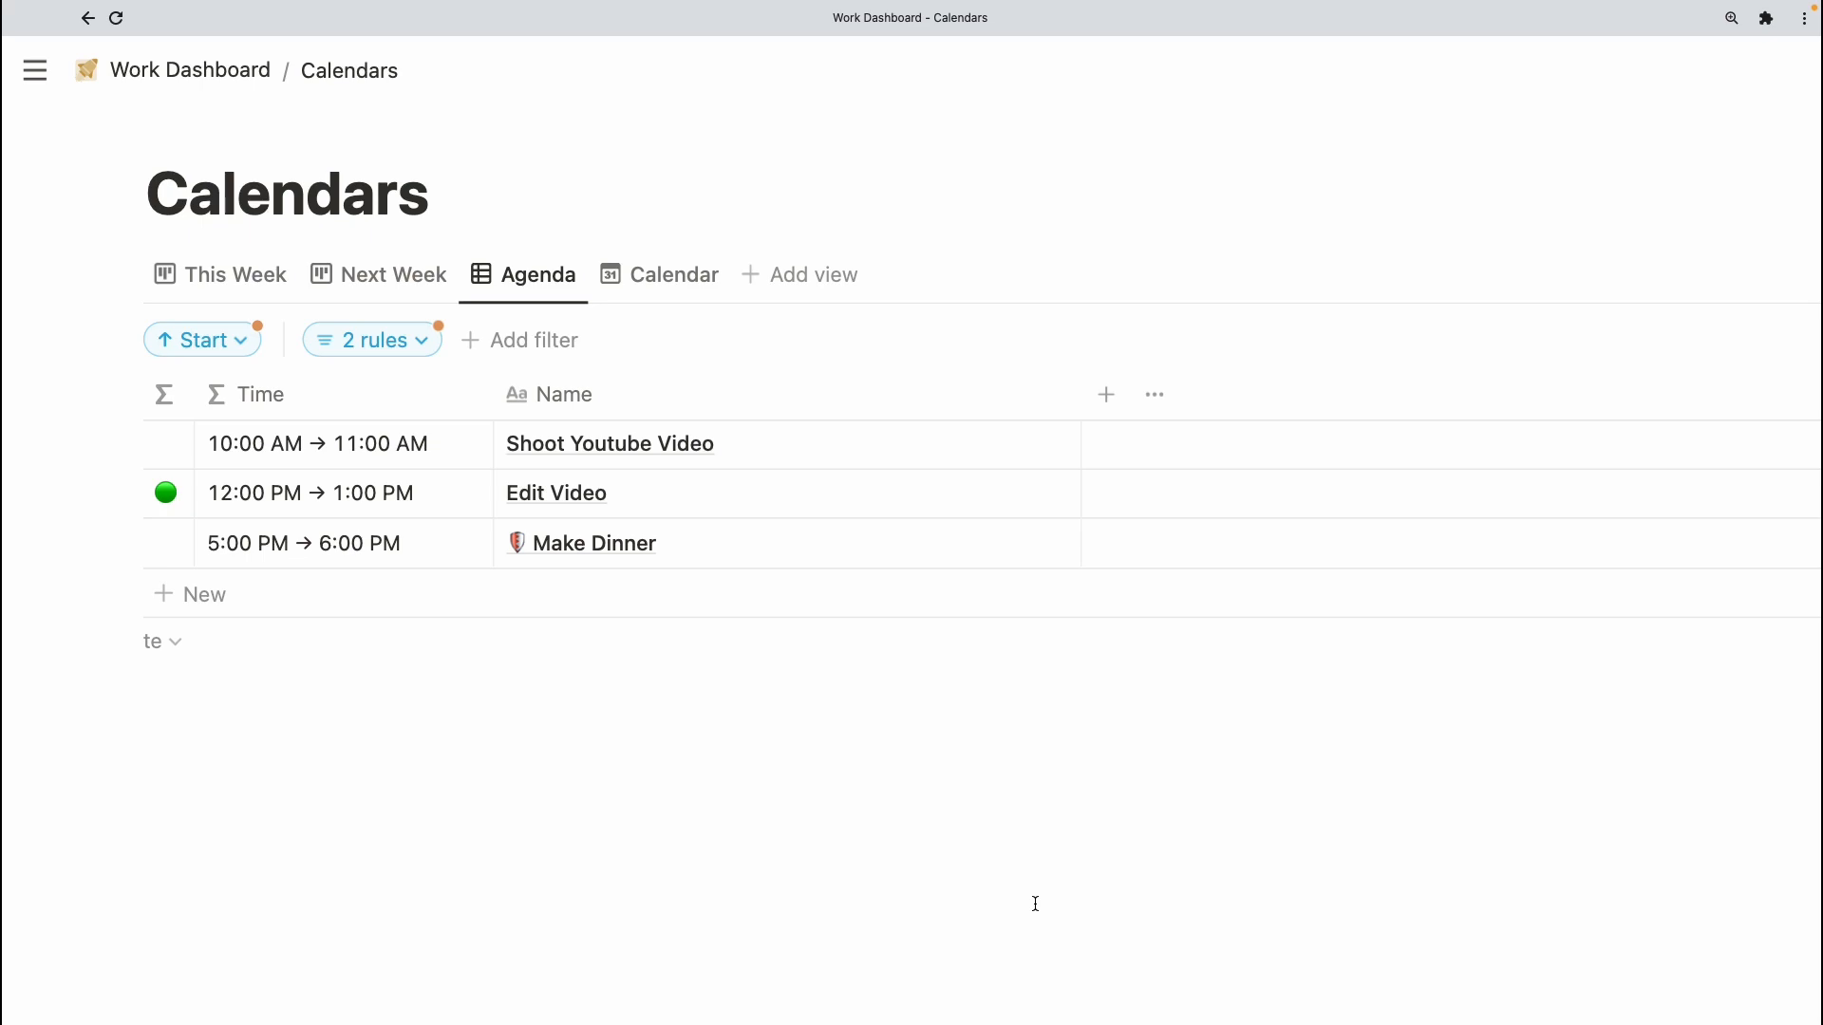
- Return to the Work Dashboard page and hide the filter and sort bar above the Agenda view in the Calendars section
click(142, 71)
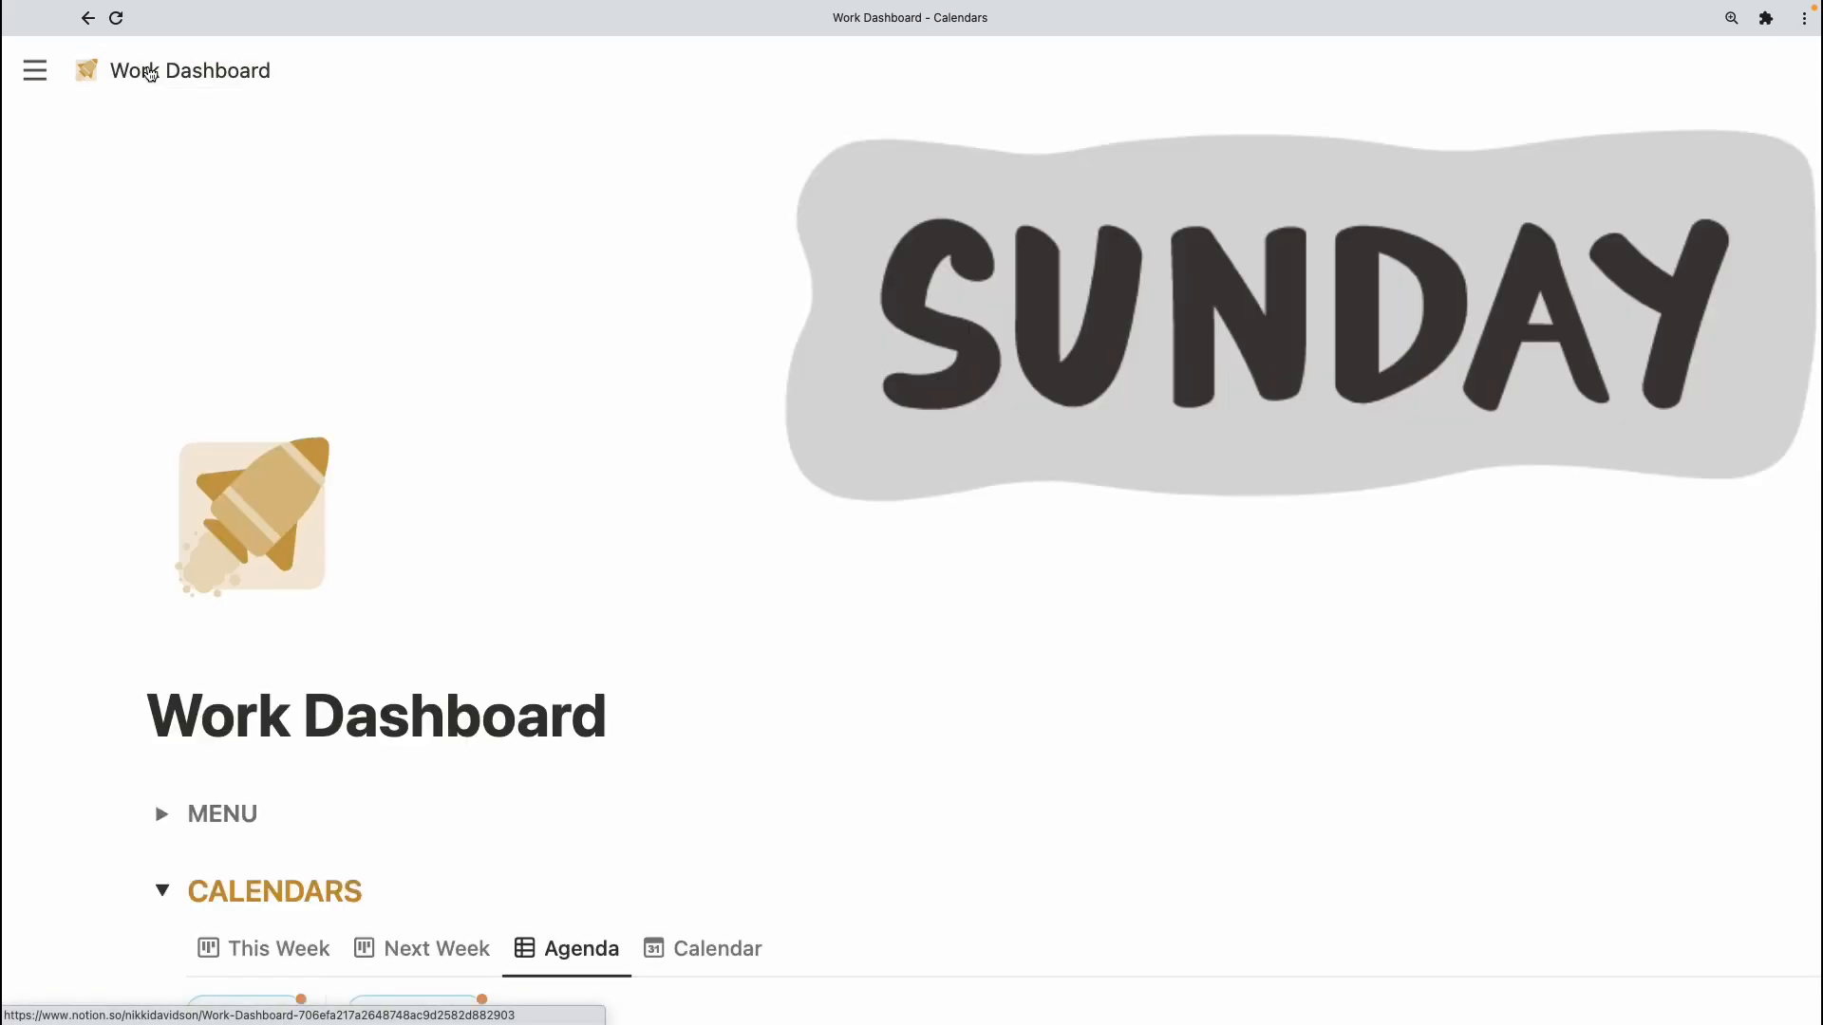
scroll(1306, 676, down, 5)
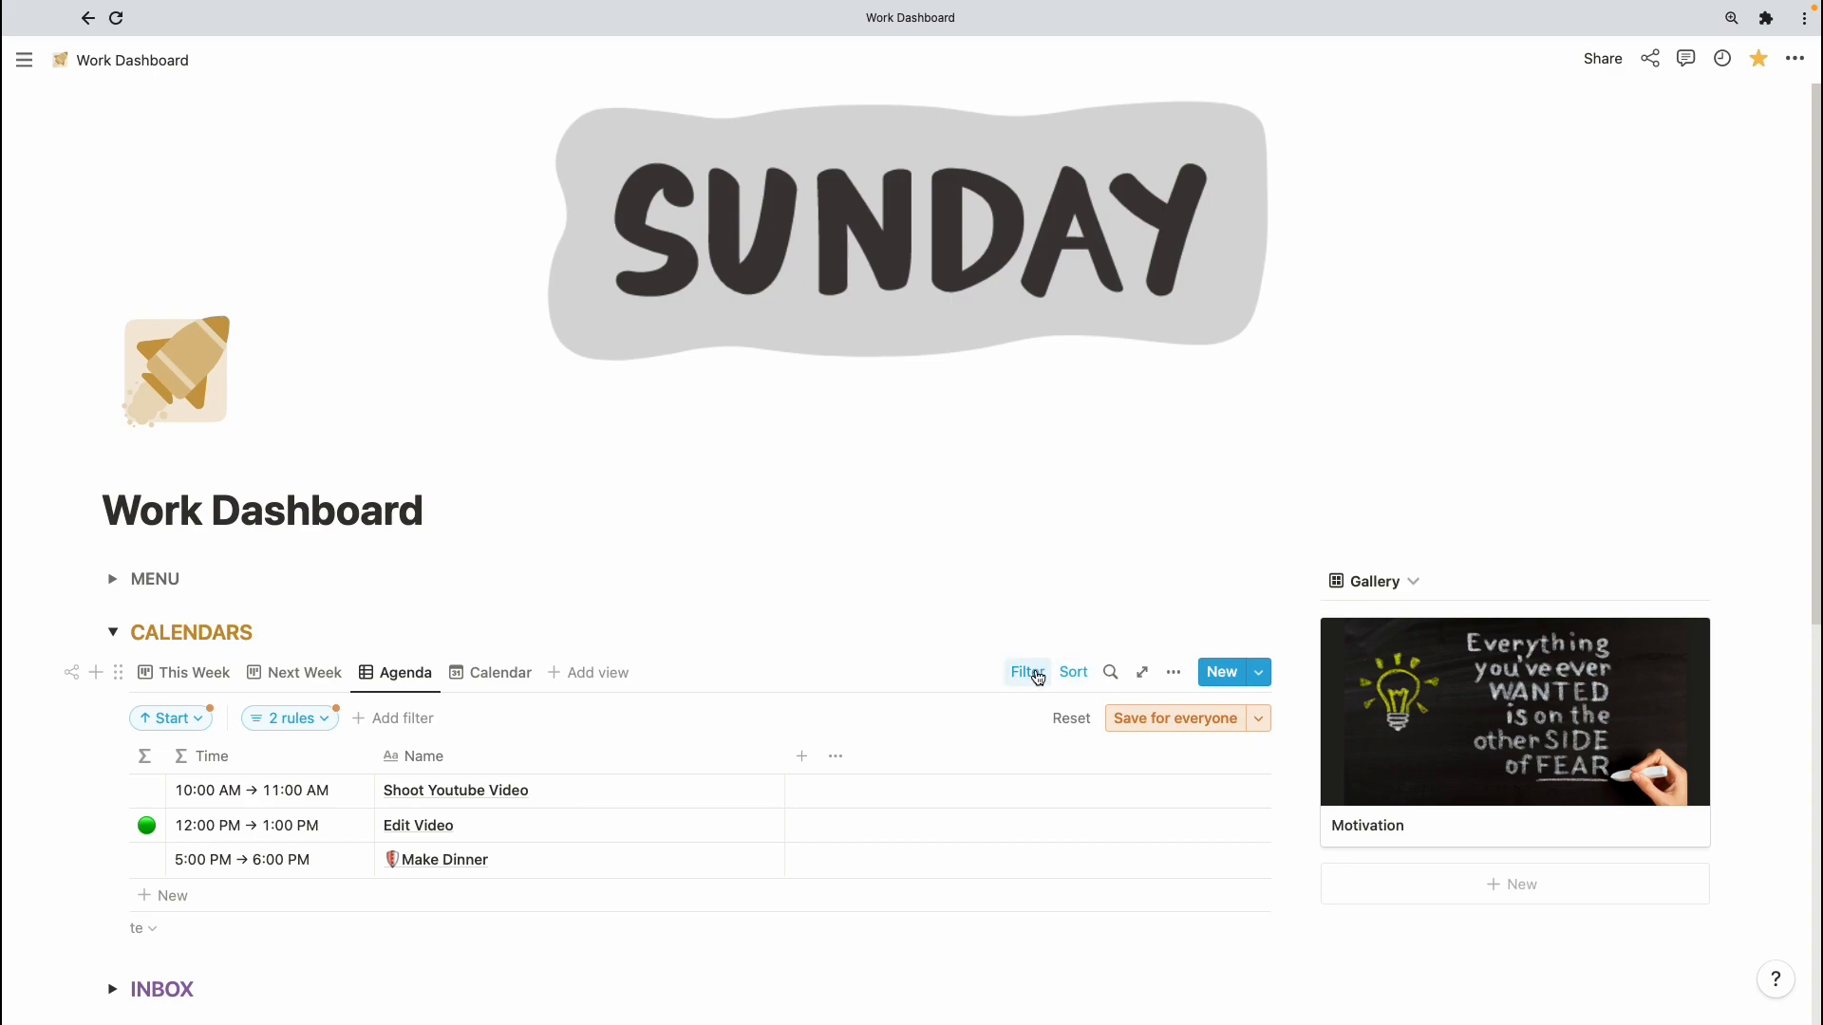
click(1033, 676)
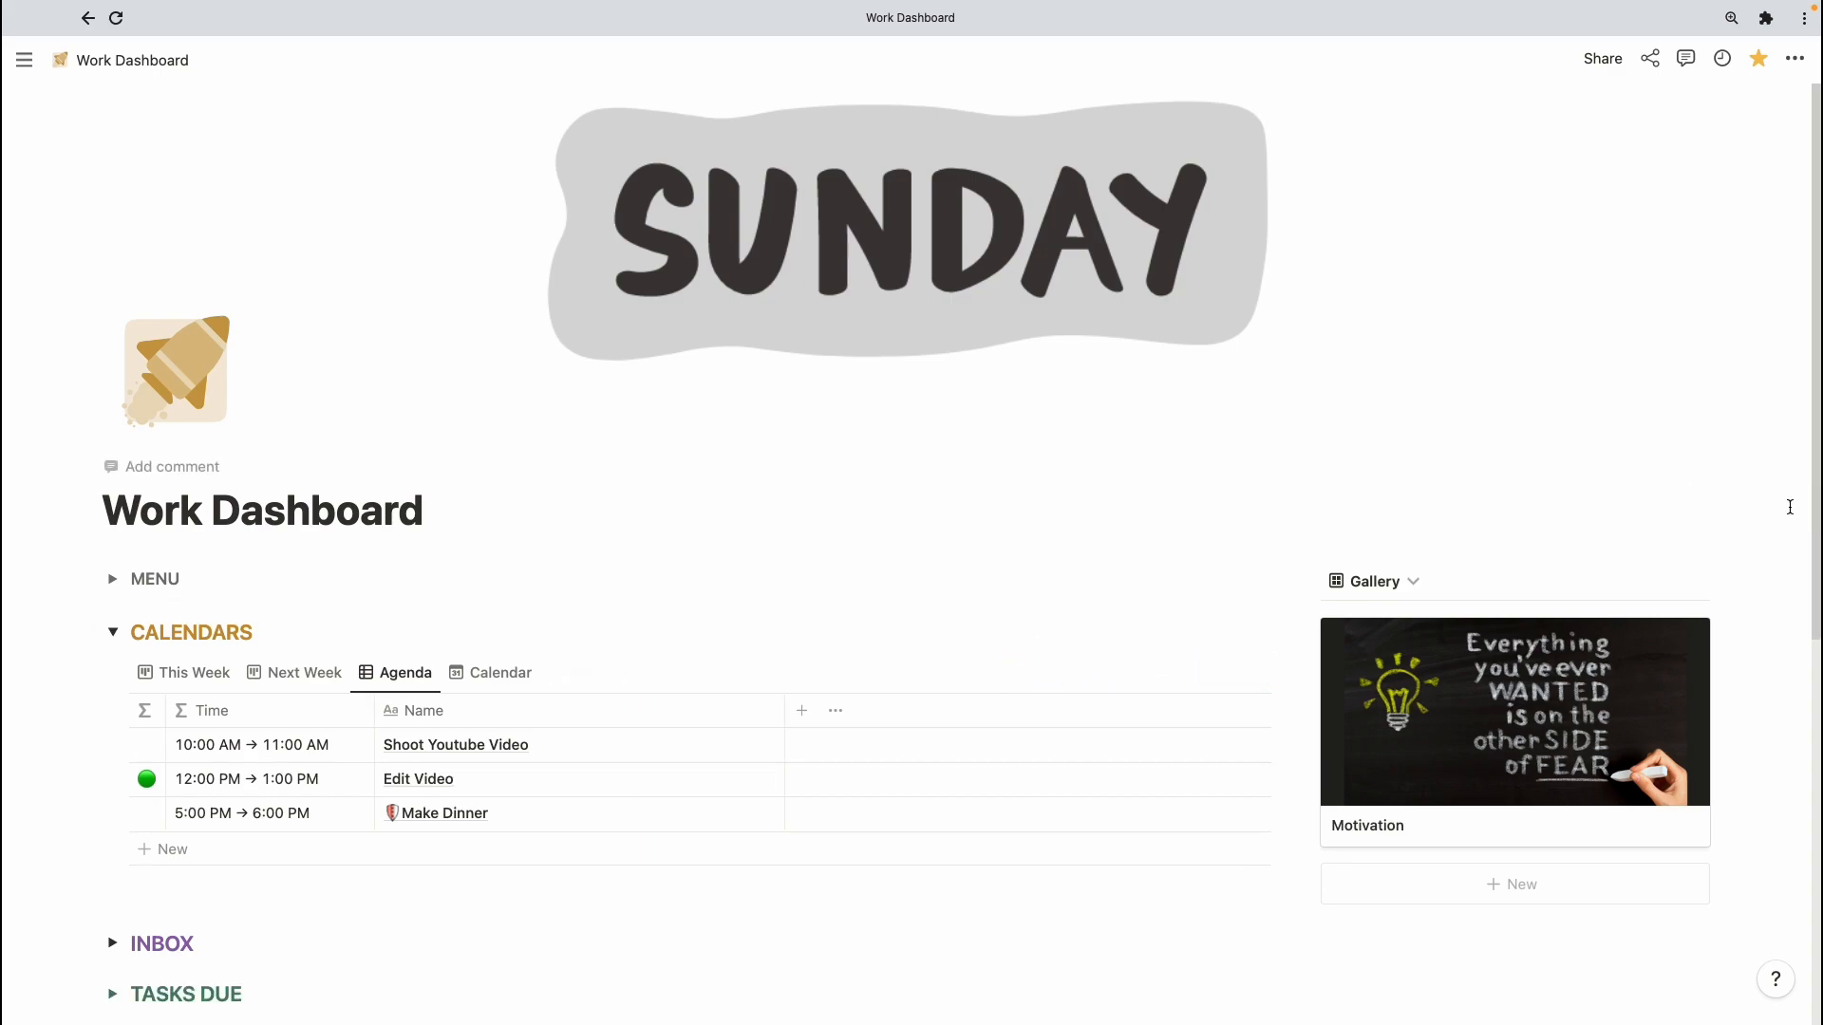
scroll(1790, 507, down, 3)
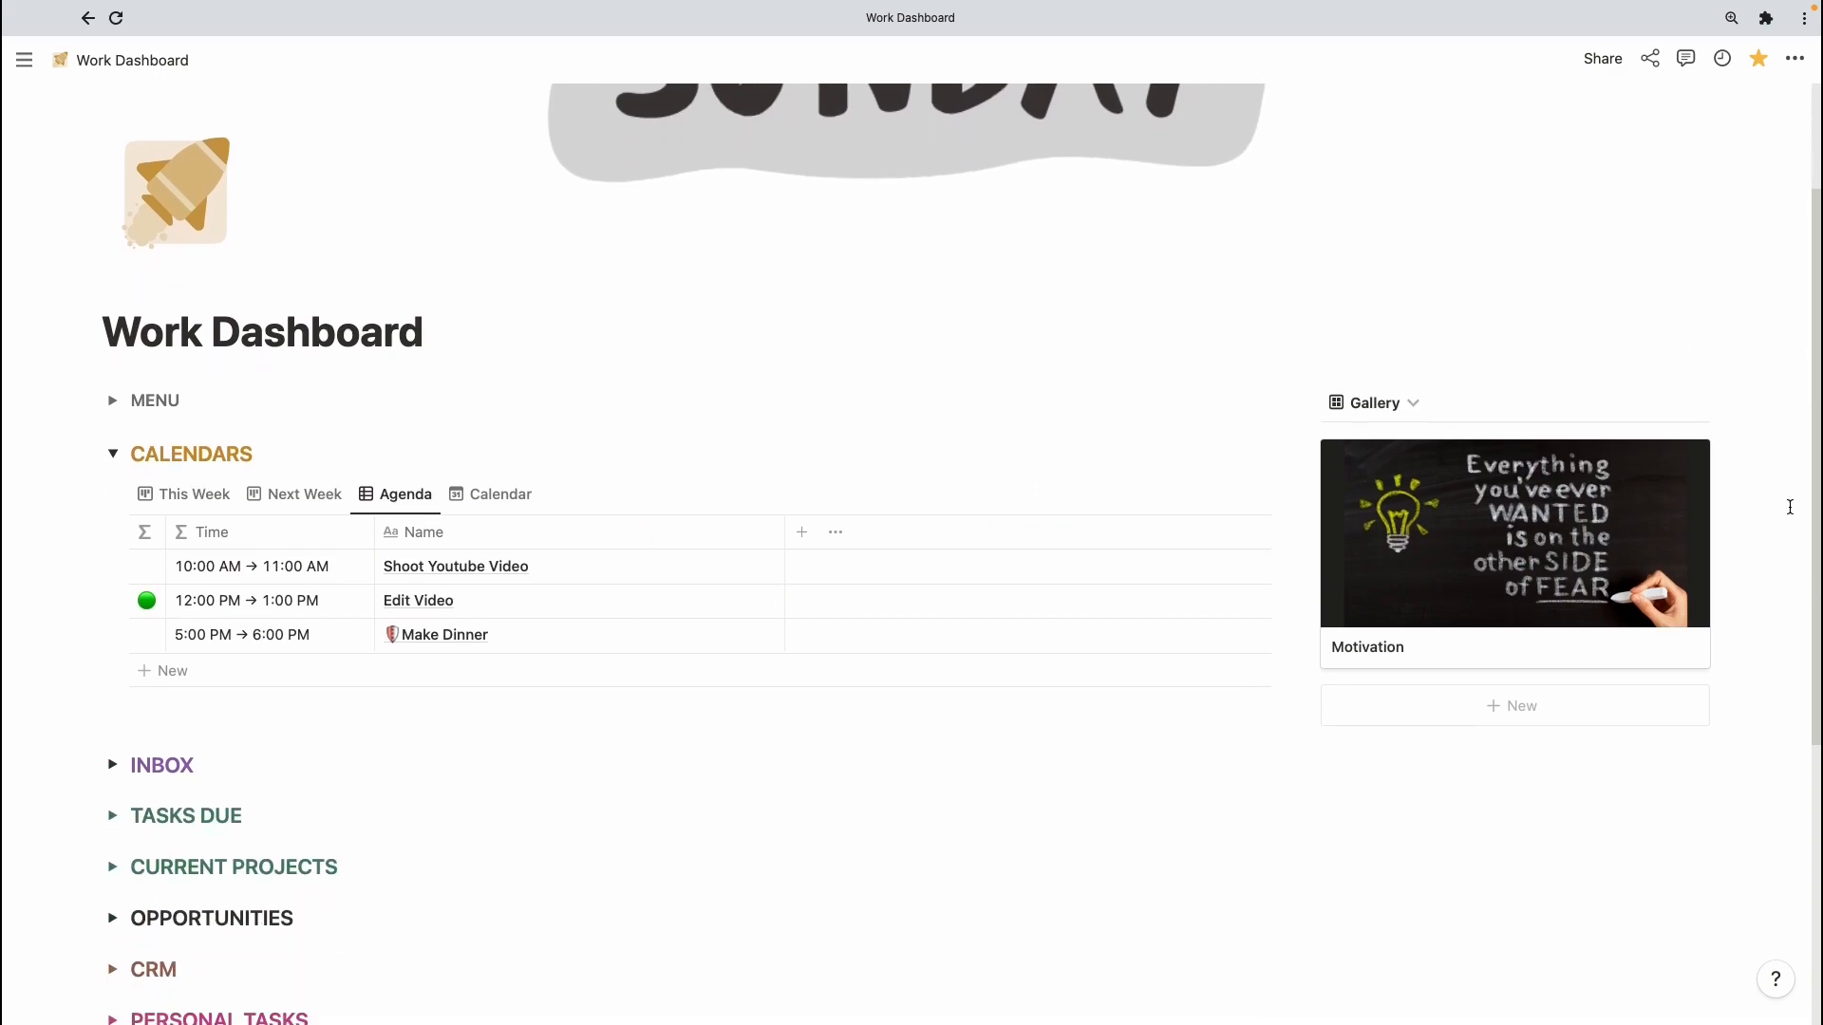
scroll(1790, 507, down, 2)
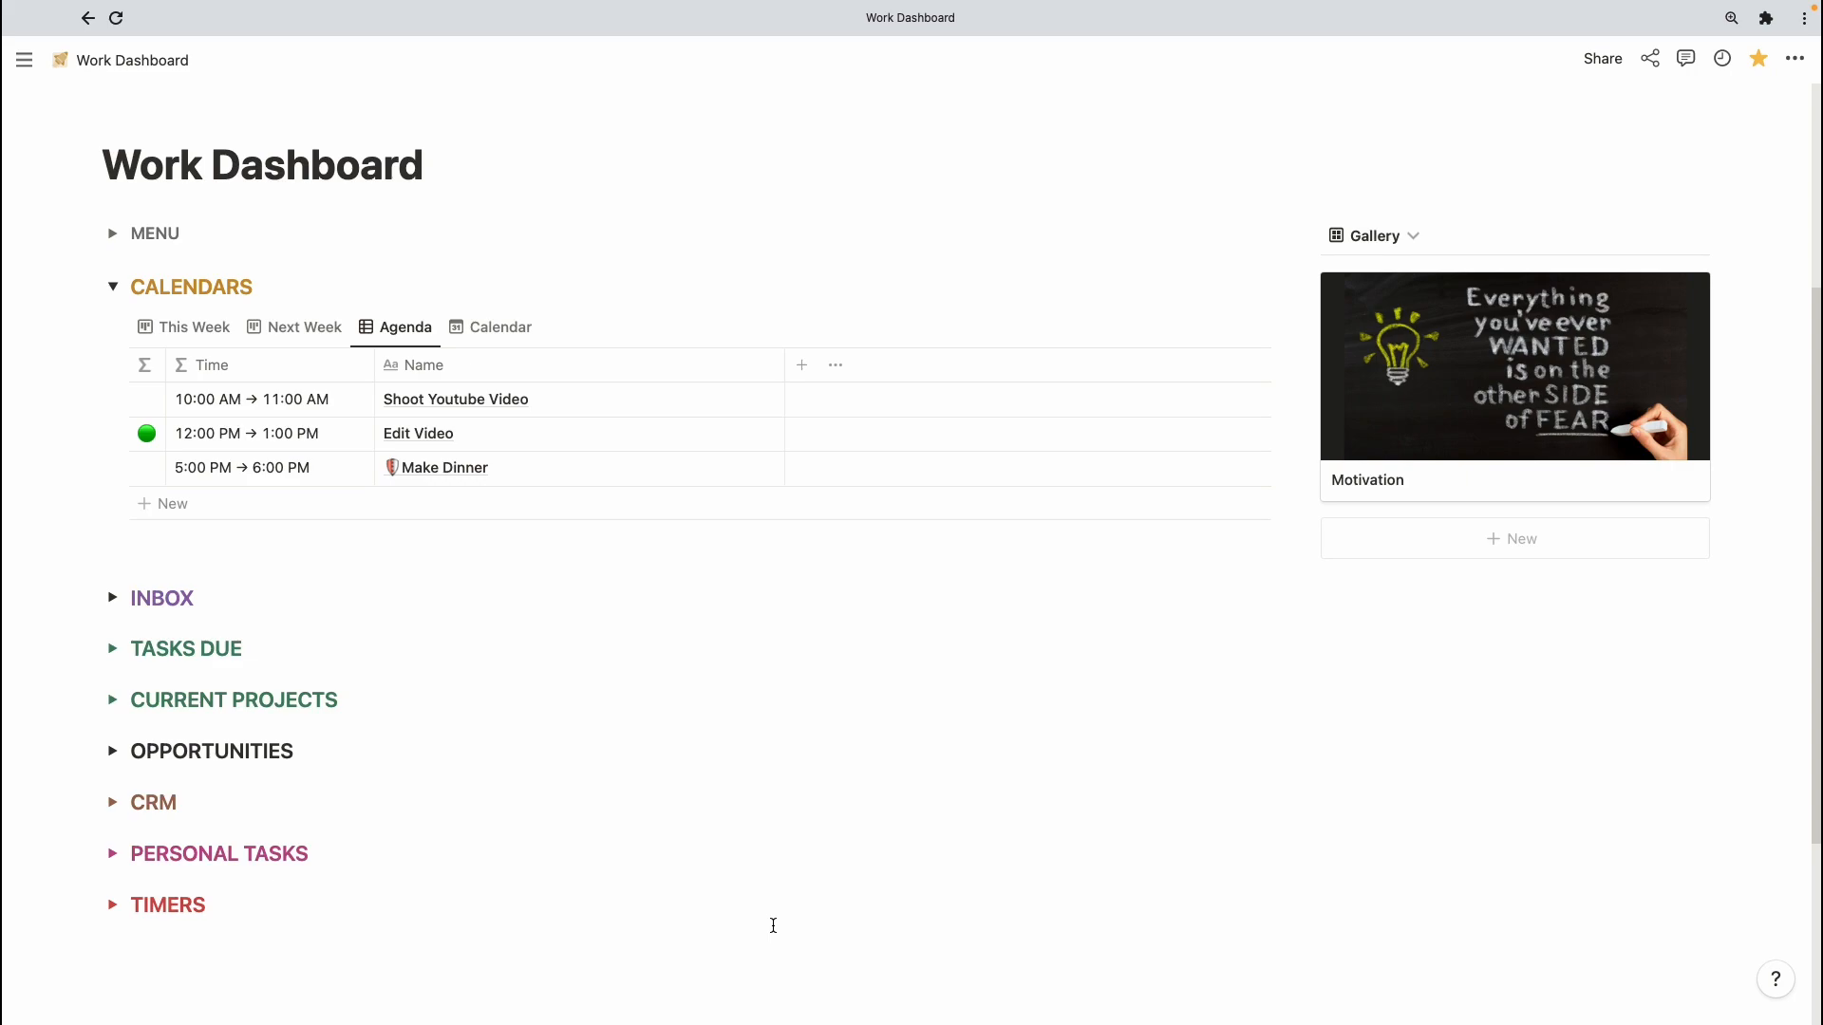
scroll(773, 926, up, 5)
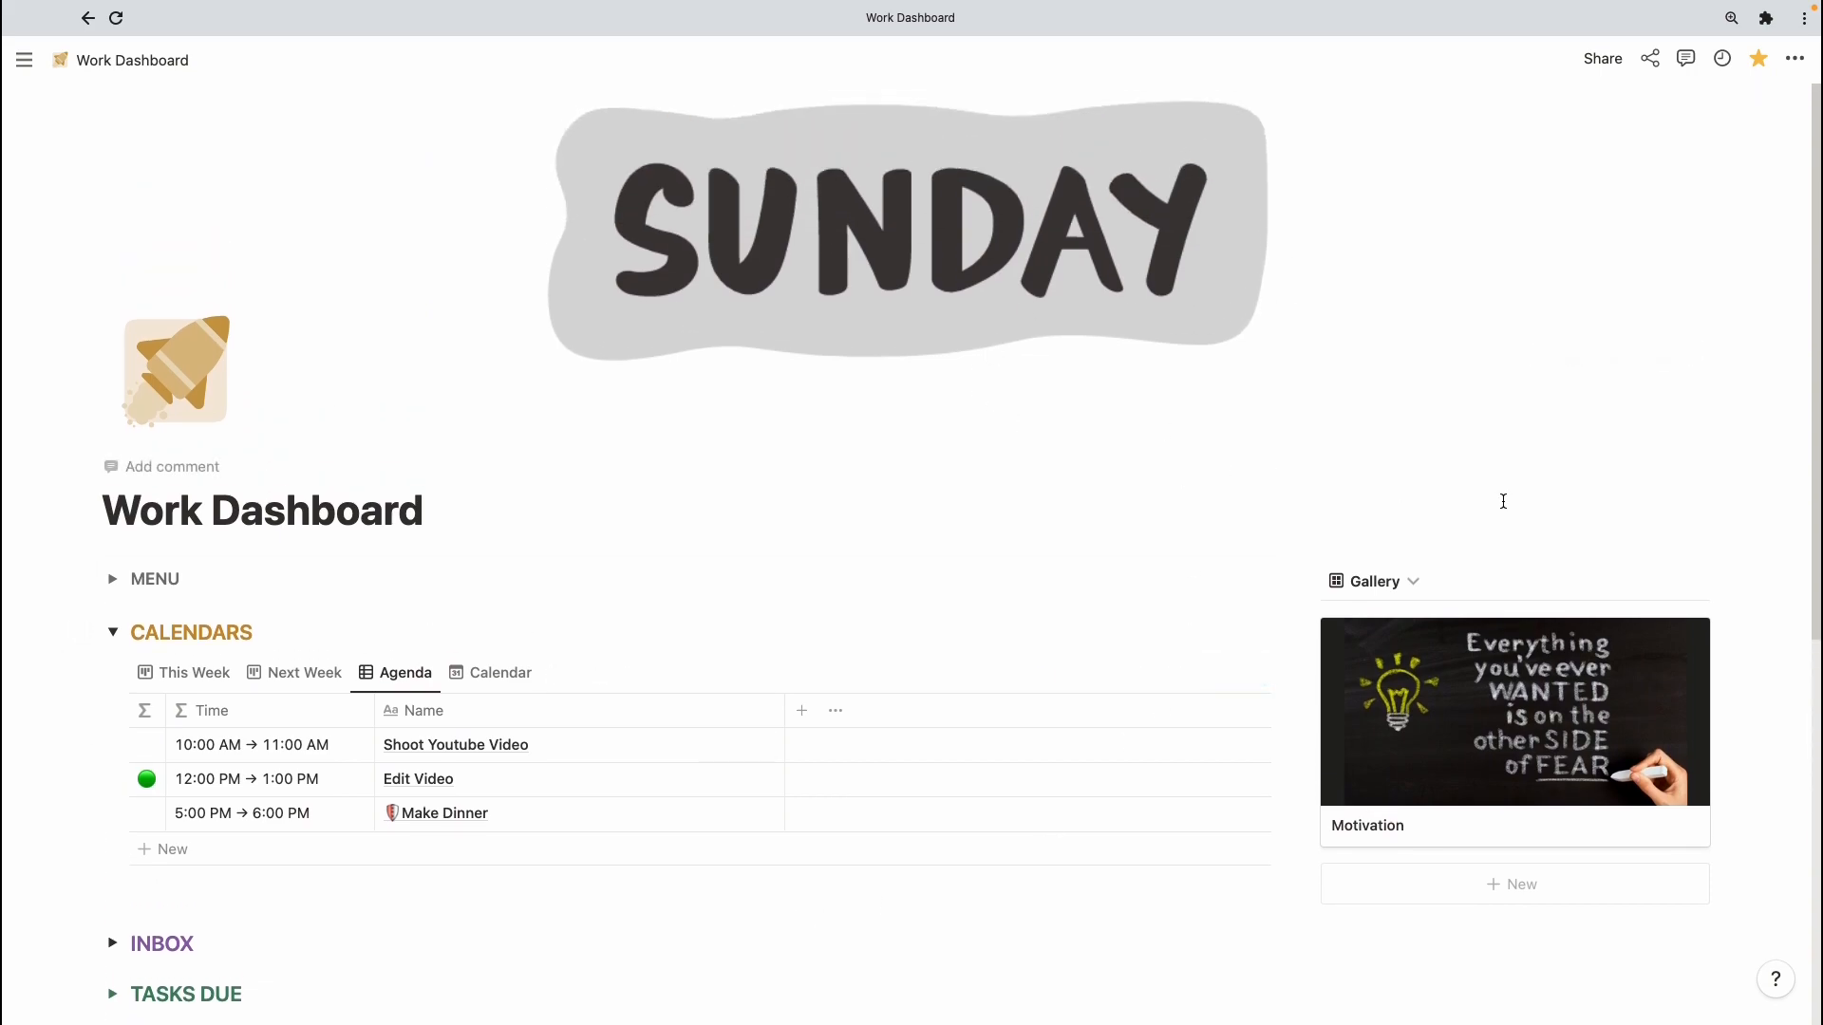